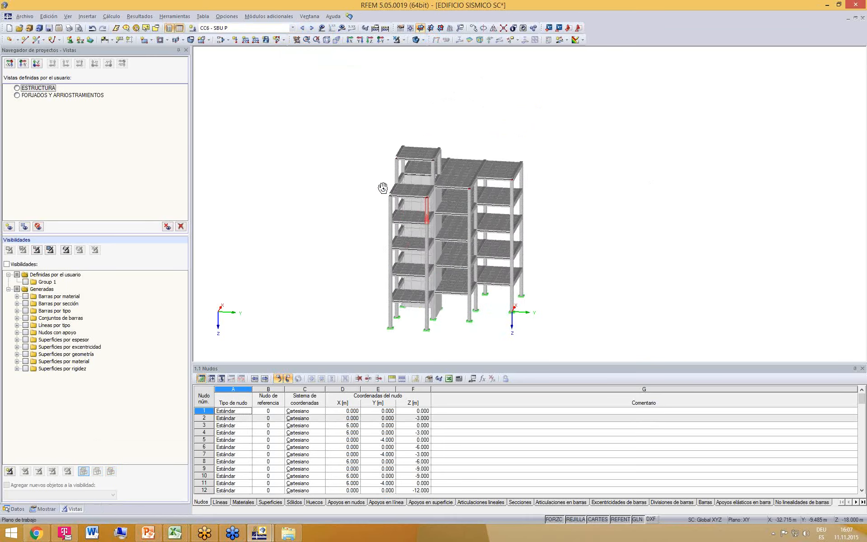
# - Show only the columns and beams of the building with the user-defined view ESTRUCTURA
pyautogui.scroll(2, 385, 228)
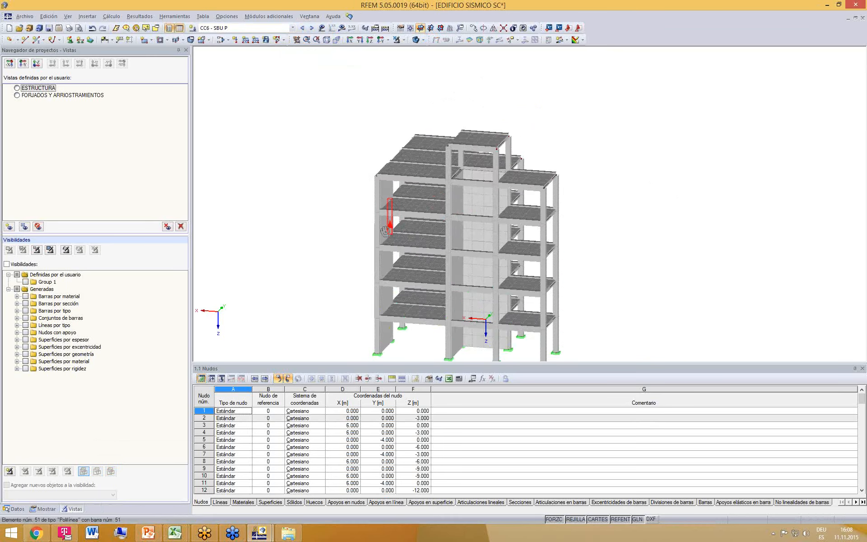
pyautogui.keyDown('ctrl'); pyautogui.moveTo(382, 226); pyautogui.dragTo(376, 228, button='middle'); pyautogui.keyUp('ctrl')
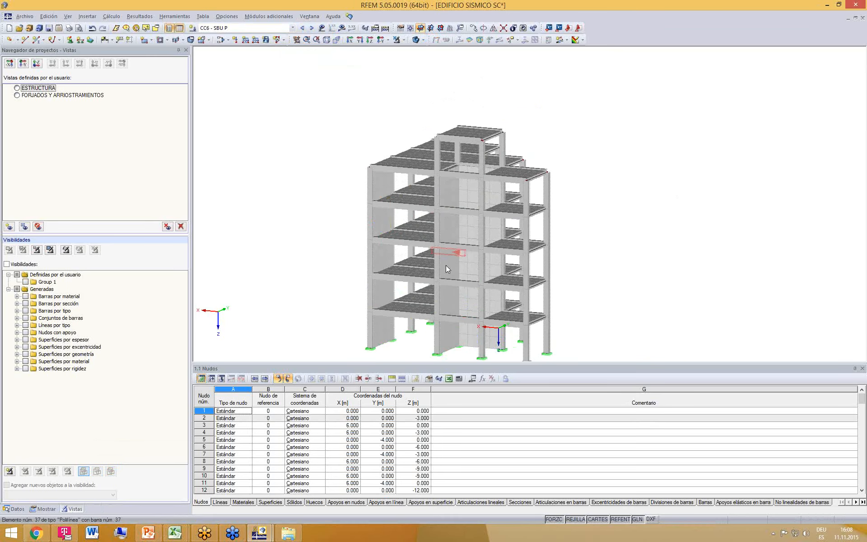
pyautogui.keyDown('ctrl'); pyautogui.moveTo(490, 274); pyautogui.dragTo(600, 315, button='middle'); pyautogui.keyUp('ctrl')
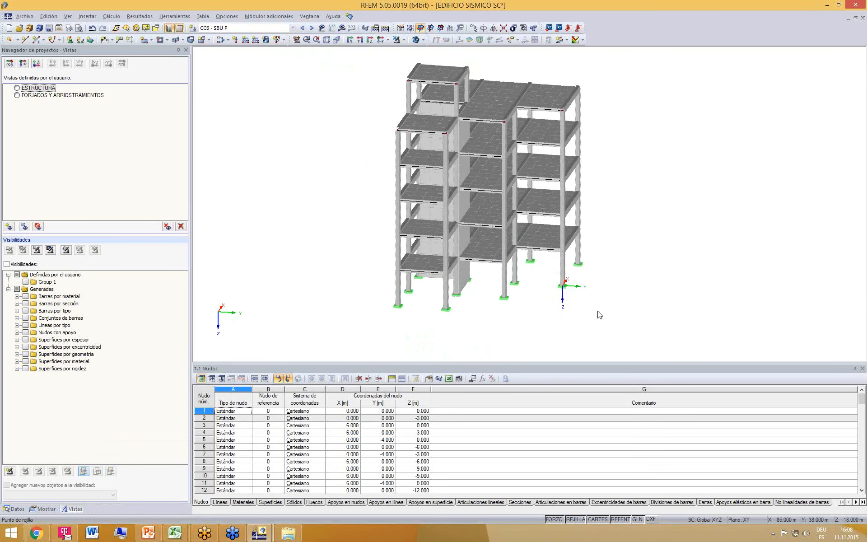
pyautogui.click(39, 88)
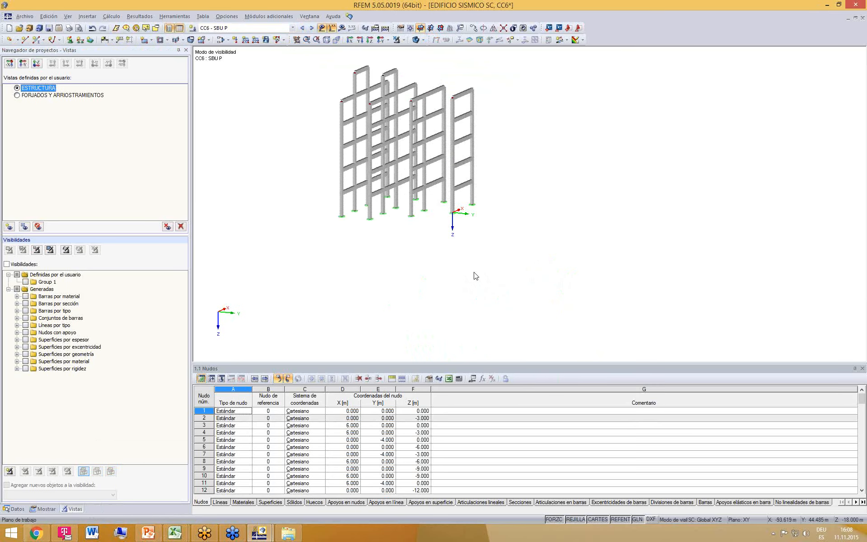
pyautogui.moveTo(281, 221); pyautogui.dragTo(340, 277, button='middle')
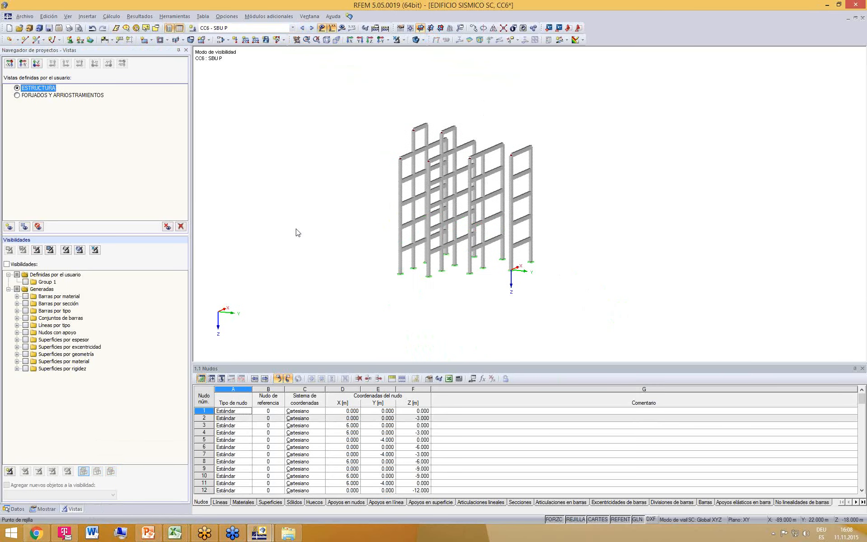
# - Show the user-defined view FORJADOS Y ARRIOSTRAMIENTOS without loads, and cancel the visibility mode
pyautogui.click(17, 95)
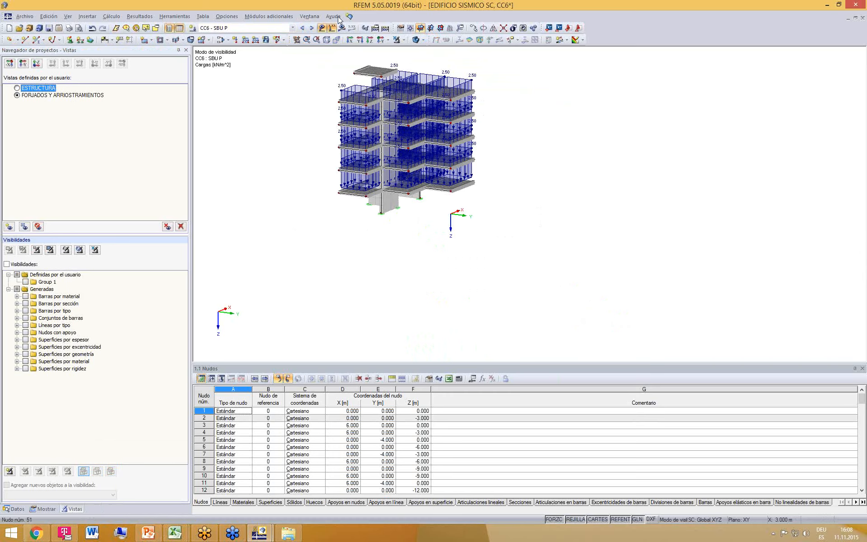
pyautogui.click(322, 29)
pyautogui.keyDown('ctrl'); pyautogui.moveTo(420, 192); pyautogui.dragTo(633, 246, button='middle'); pyautogui.keyUp('ctrl')
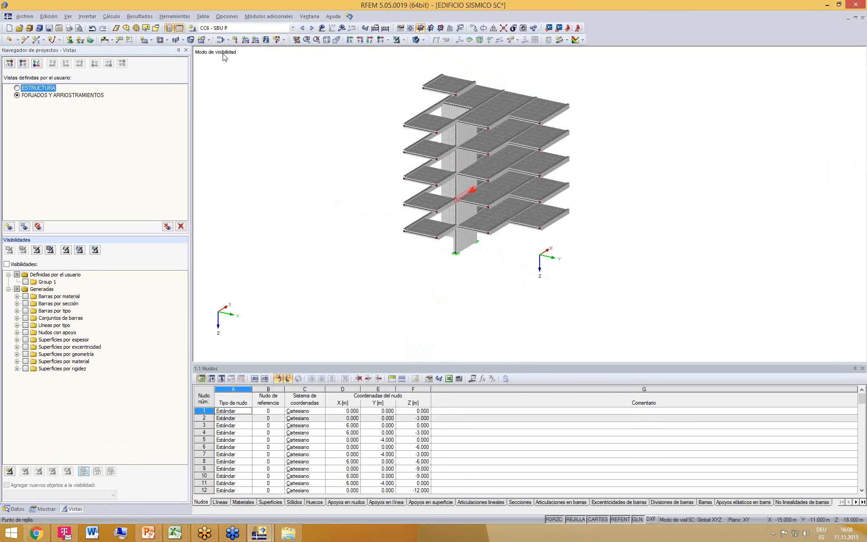
pyautogui.click(405, 41)
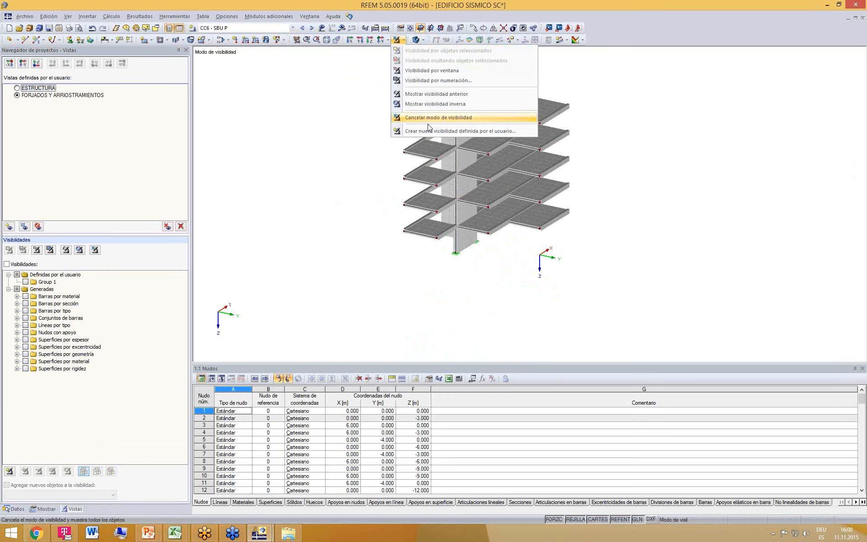
pyautogui.click(434, 115)
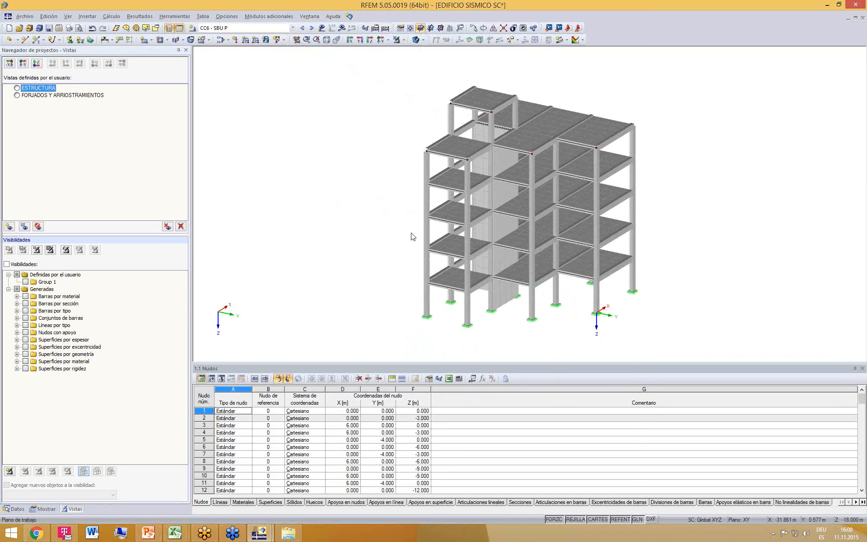
# - Review the actions, the ULS and SLS combination expressions and the load combinations in the load cases and combinations editor
pyautogui.click(222, 40)
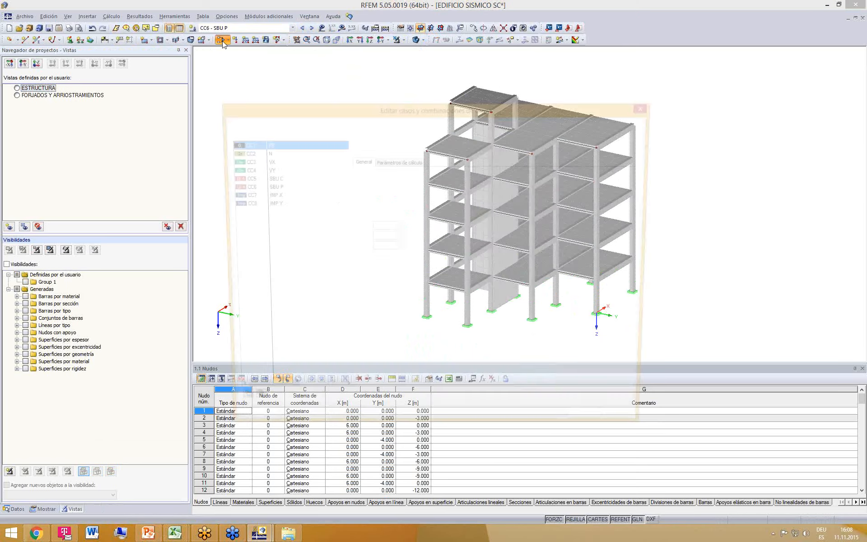
pyautogui.moveTo(397, 95); pyautogui.dragTo(395, 96)
pyautogui.click(245, 113)
pyautogui.click(284, 110)
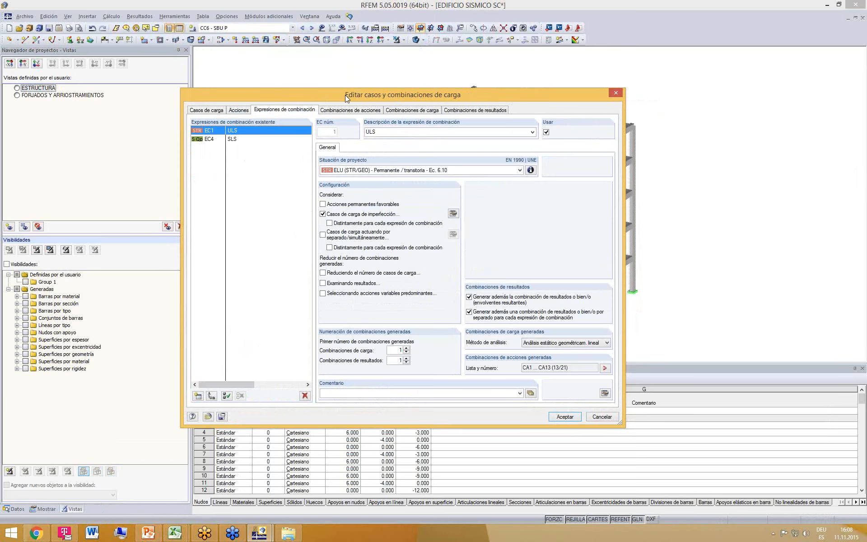
pyautogui.moveTo(346, 94); pyautogui.dragTo(324, 87)
pyautogui.click(185, 133)
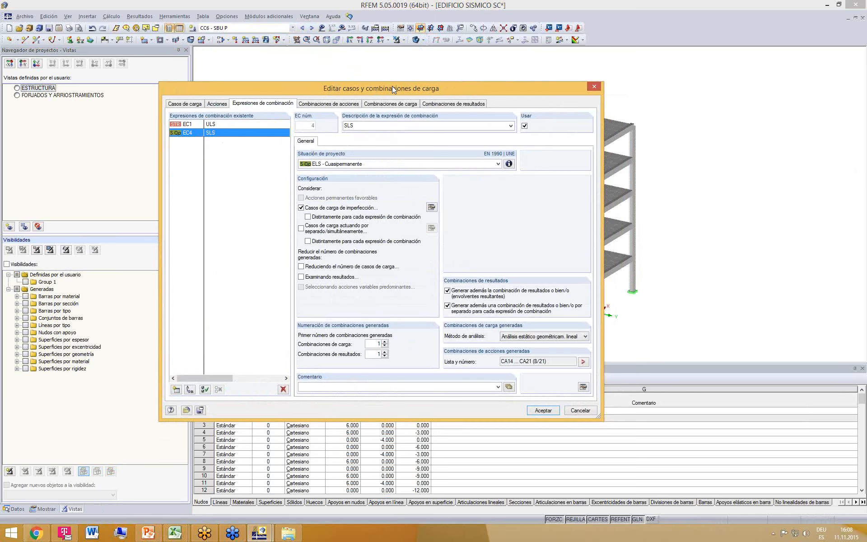
pyautogui.moveTo(393, 86); pyautogui.dragTo(368, 76)
pyautogui.click(370, 94)
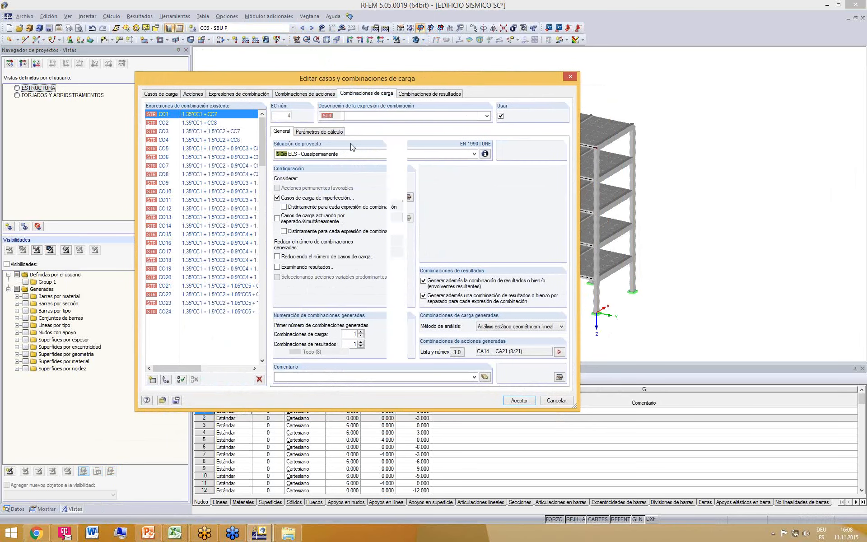
pyautogui.click(566, 402)
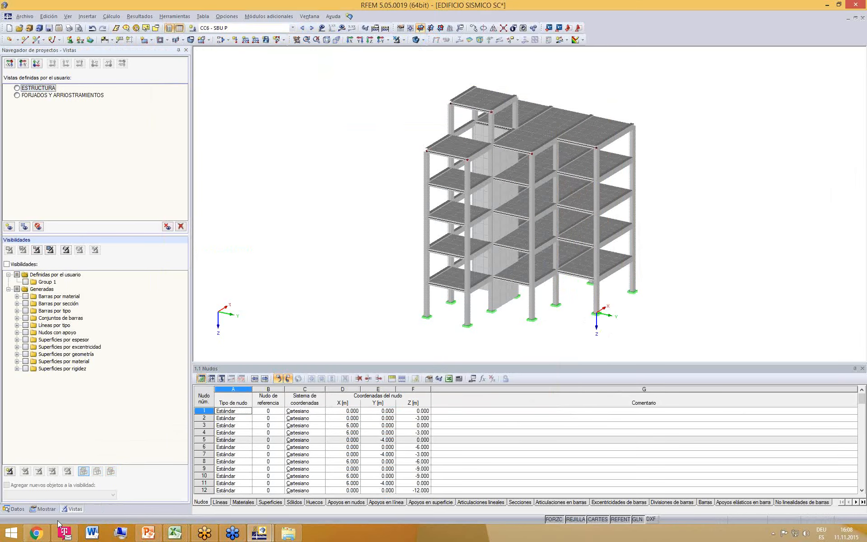
# - Review the general data of the EDIFICIO SISMICO SC model, including the combination standard and national annex
pyautogui.click(17, 510)
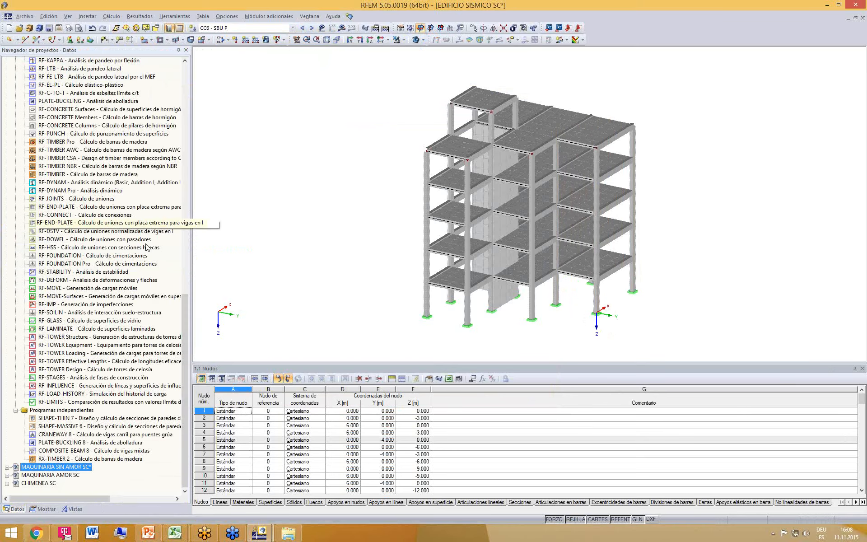
pyautogui.moveTo(185, 316); pyautogui.dragTo(195, 77)
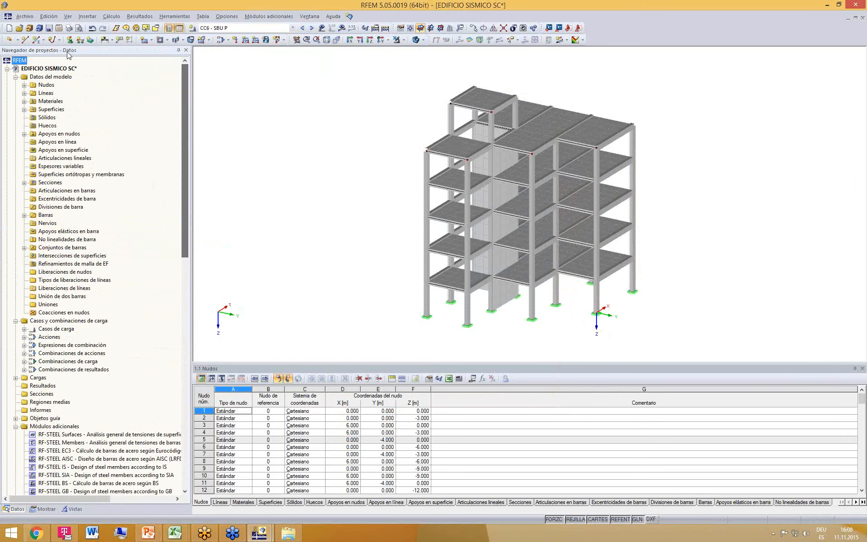
pyautogui.click(40, 69)
pyautogui.rightClick(40, 68)
pyautogui.click(51, 72)
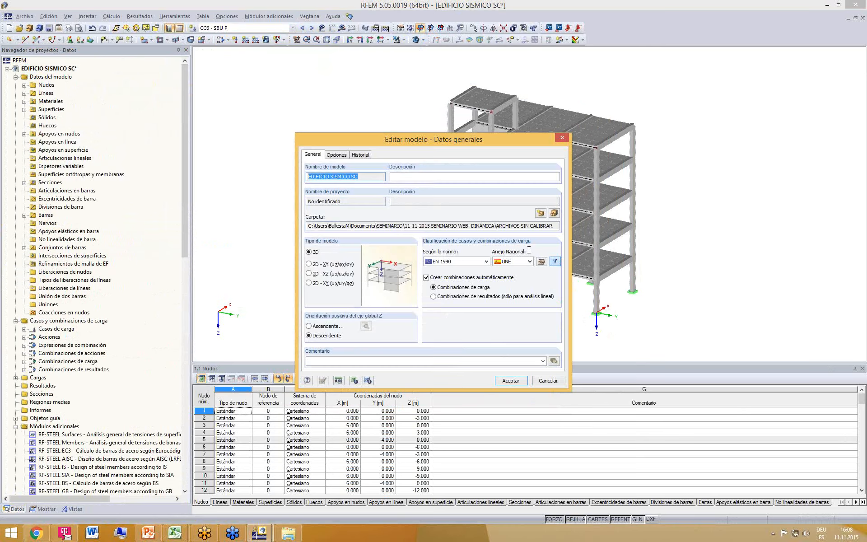
pyautogui.moveTo(519, 140); pyautogui.dragTo(463, 116)
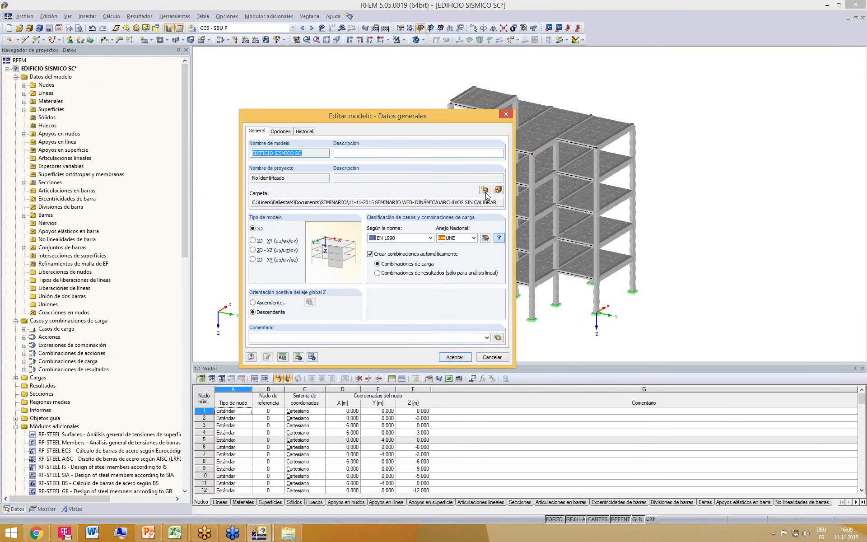
pyautogui.click(502, 360)
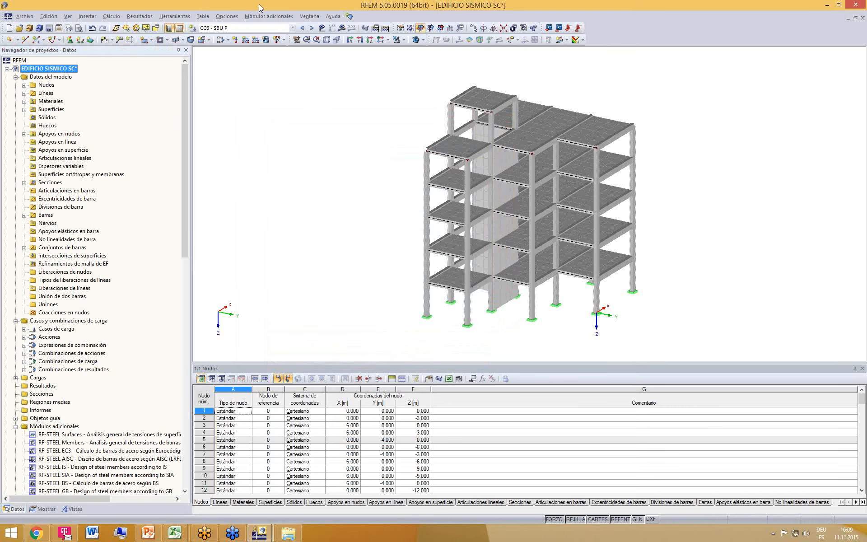
# - Calculate and display the results of result combination CR1 - ULS (STR/GEO) - Permanent / transient
pyautogui.click(293, 28)
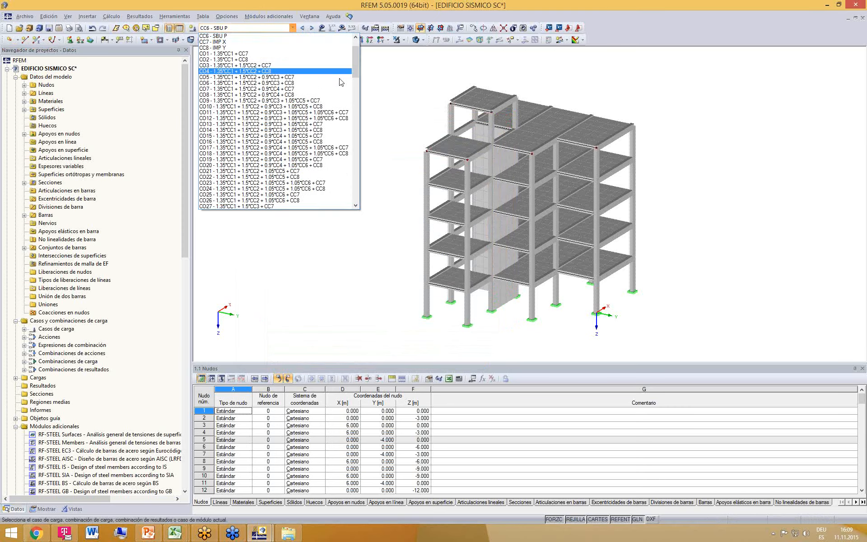
pyautogui.moveTo(352, 71); pyautogui.dragTo(354, 197)
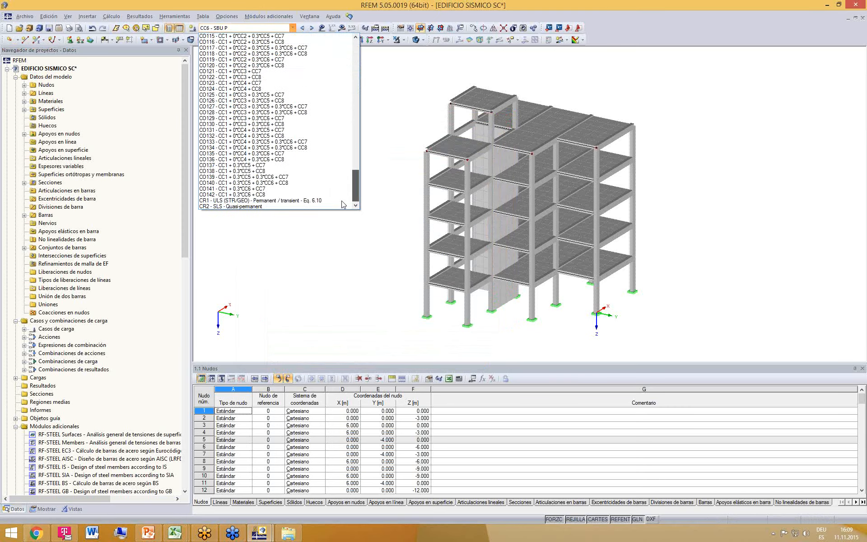
pyautogui.click(307, 201)
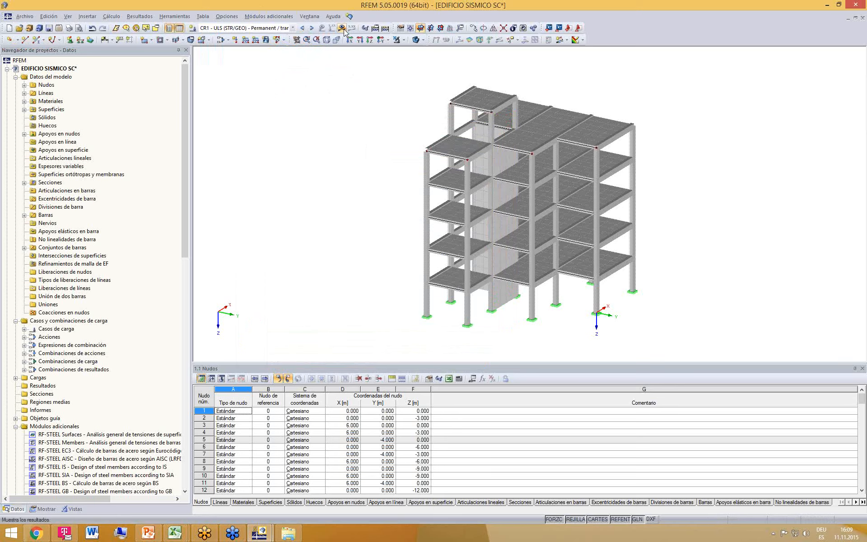
pyautogui.click(418, 280)
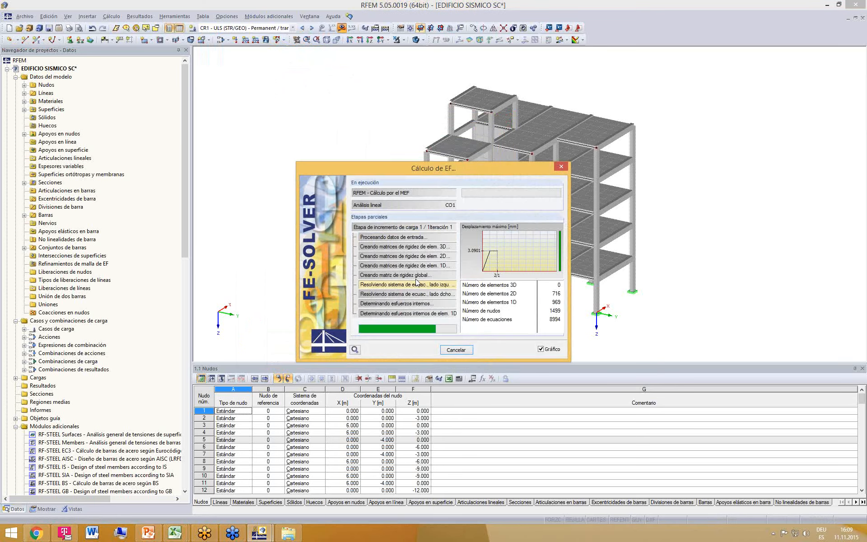
pyautogui.moveTo(473, 173); pyautogui.dragTo(372, 151)
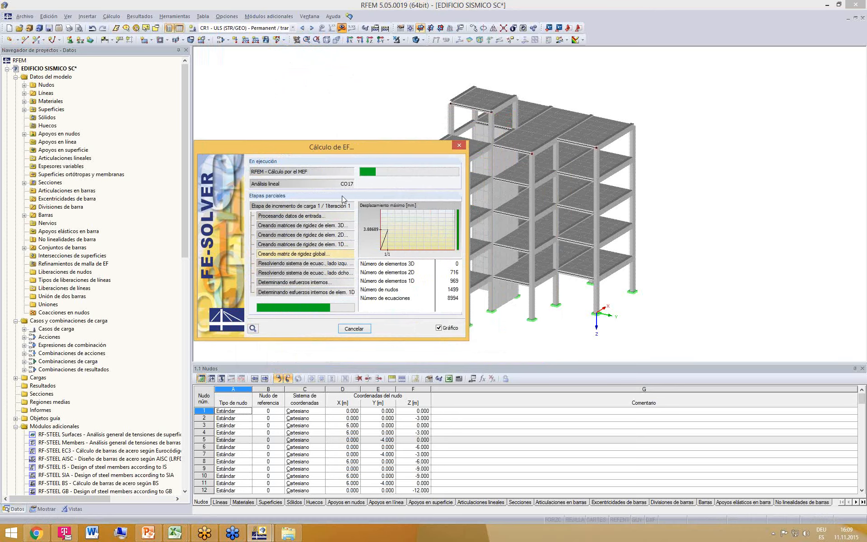
pyautogui.moveTo(354, 148); pyautogui.dragTo(272, 73)
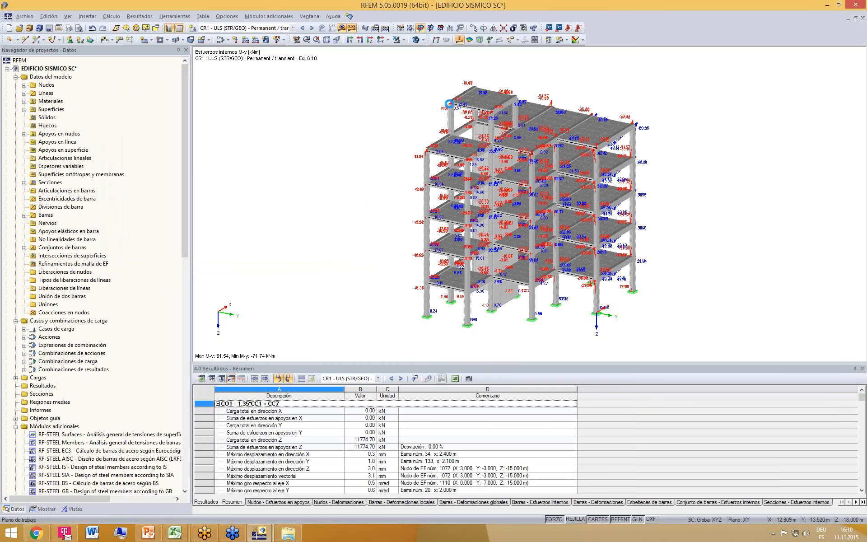
# - Isolate the vertical frame containing the shear wall and display its global deformations u
pyautogui.keyDown('ctrl'); pyautogui.moveTo(293, 131); pyautogui.dragTo(521, 84, button='middle'); pyautogui.keyUp('ctrl')
pyautogui.moveTo(517, 156); pyautogui.dragTo(524, 347)
pyautogui.click(404, 40)
pyautogui.click(423, 50)
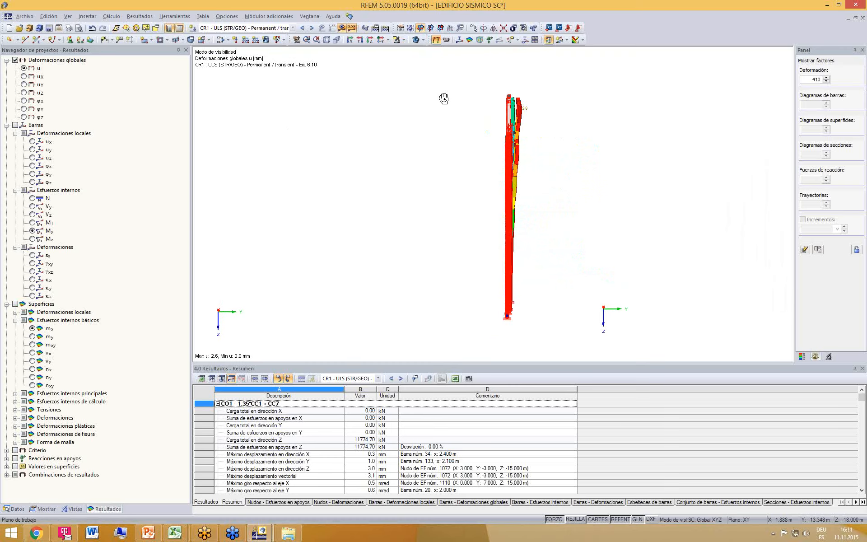
pyautogui.keyDown('ctrl'); pyautogui.moveTo(444, 96); pyautogui.dragTo(294, 132, button='middle'); pyautogui.keyUp('ctrl')
pyautogui.scroll(1, 386, 132)
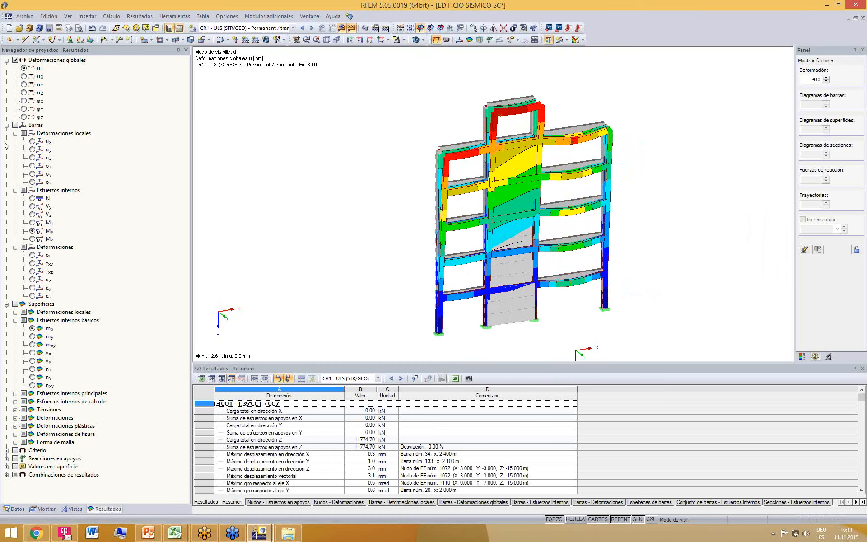
# - Display the axial force N diagrams of the isolated frame in wireframe with a member diagram factor of 5
pyautogui.click(32, 198)
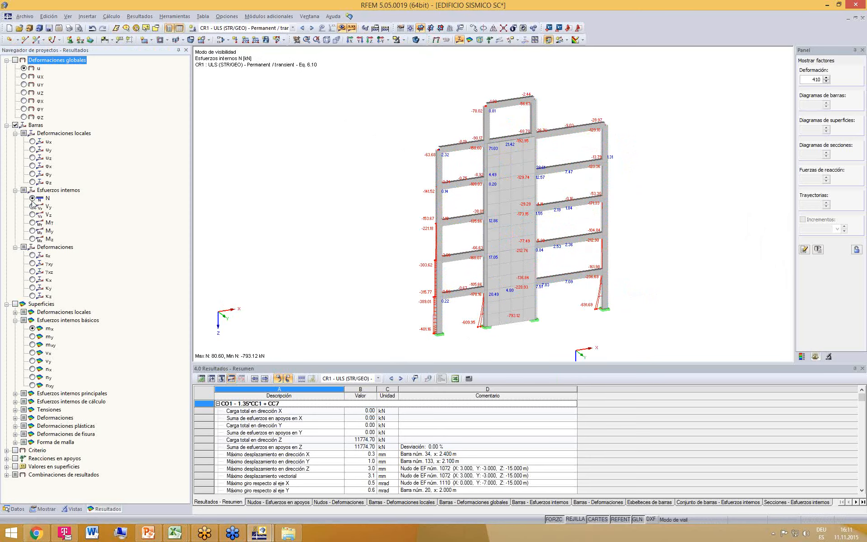
pyautogui.click(424, 40)
pyautogui.click(432, 52)
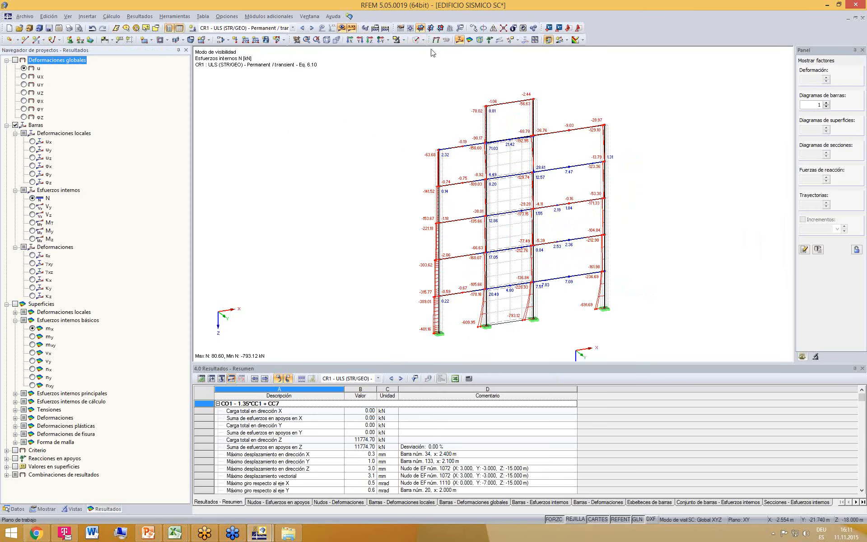
pyautogui.click(800, 108)
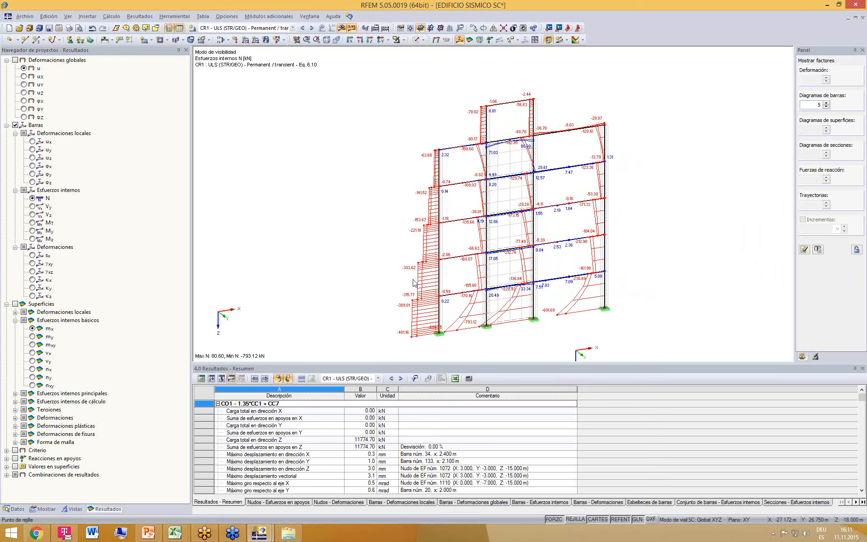
pyautogui.scroll(2, 407, 289)
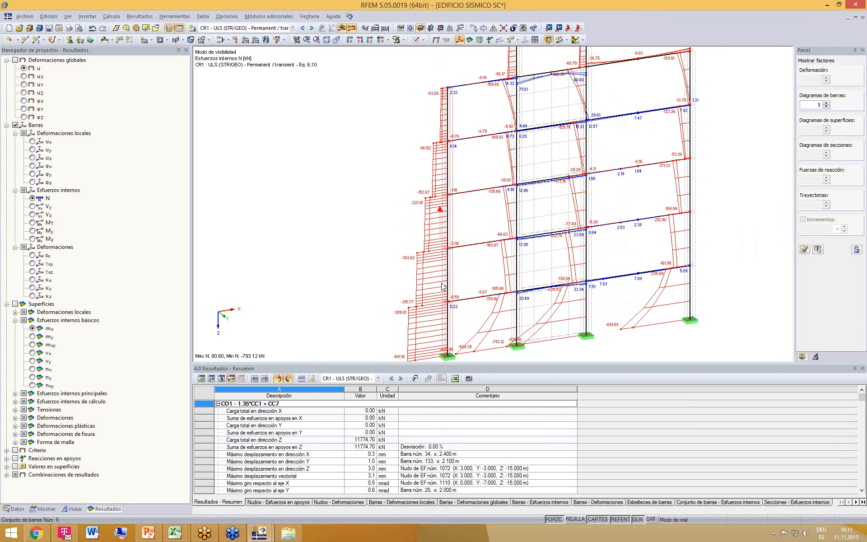
pyautogui.scroll(-2, 309, 156)
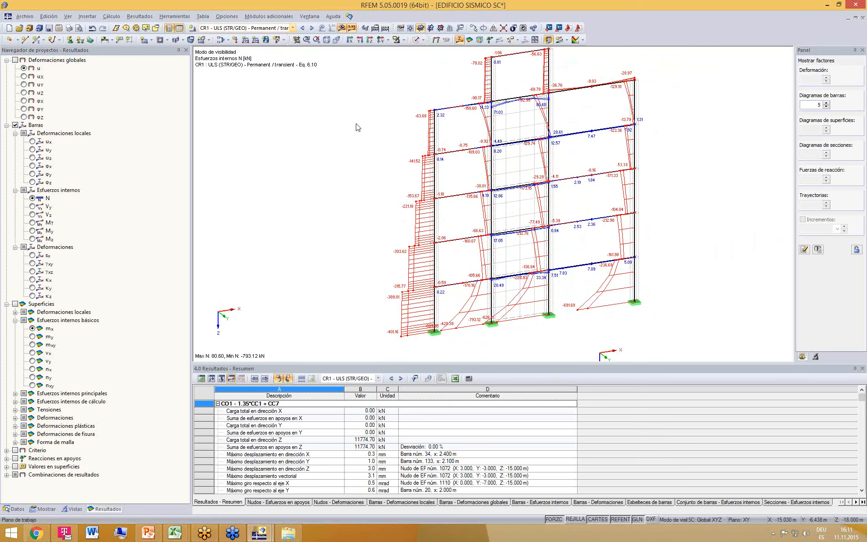
pyautogui.keyDown('ctrl'); pyautogui.moveTo(356, 125); pyautogui.dragTo(354, 126, button='middle'); pyautogui.keyUp('ctrl')
pyautogui.keyDown('ctrl'); pyautogui.moveTo(425, 208); pyautogui.dragTo(399, 246, button='middle'); pyautogui.keyUp('ctrl')
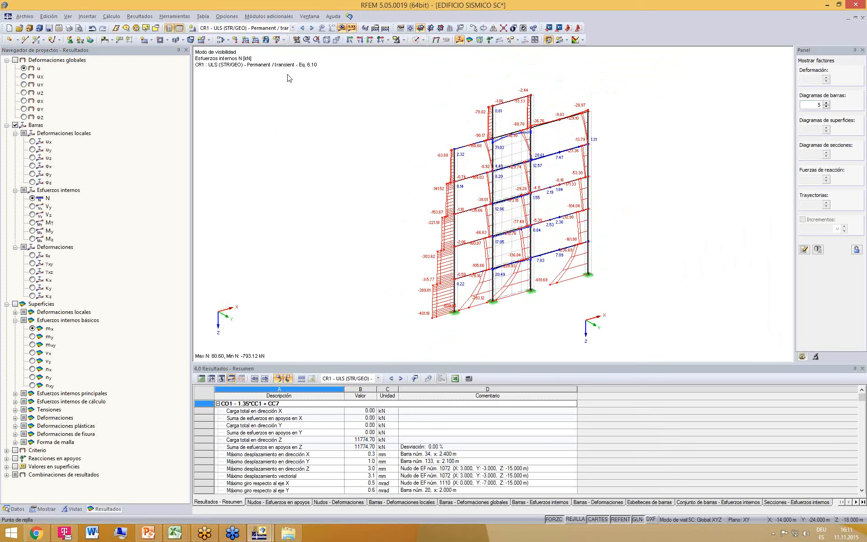
# - Cancel the visibility mode to restore the whole building and hide the results
pyautogui.click(411, 41)
pyautogui.click(422, 118)
pyautogui.click(342, 28)
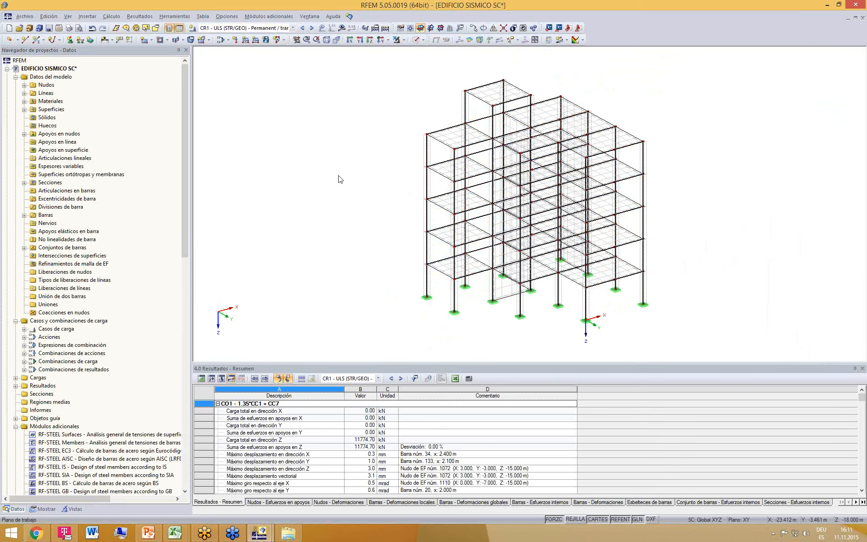
# - Display the loads of load case CC5 - SBU C, followed by those of CC6 - SBU P
pyautogui.click(293, 28)
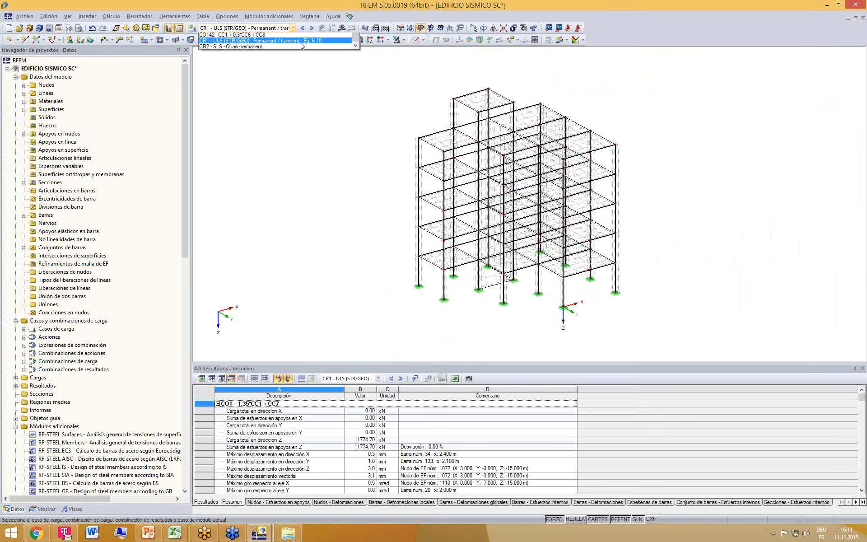
pyautogui.scroll(15, 356, 87)
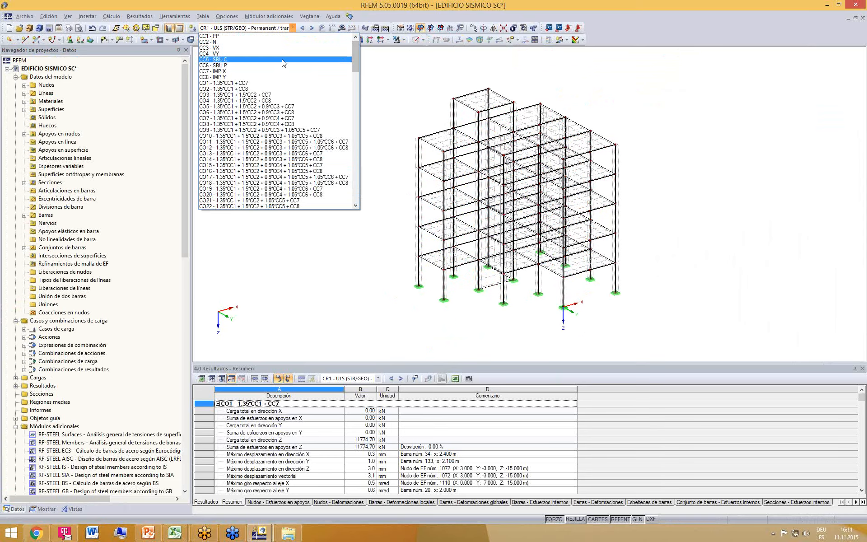
pyautogui.click(280, 60)
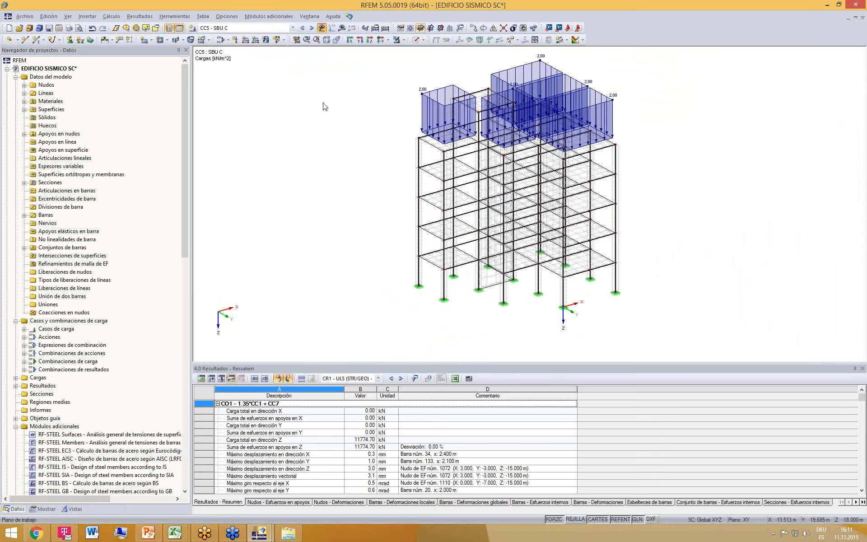
pyautogui.click(311, 28)
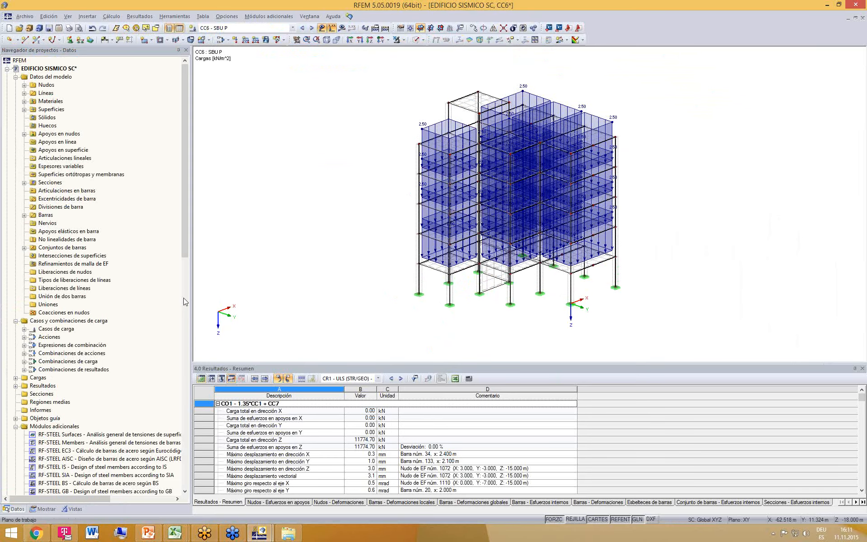
# - Open the RF-DYNAM Pro dynamic analysis module and activate mass combinations for natural vibrations
pyautogui.moveTo(186, 259); pyautogui.dragTo(186, 451)
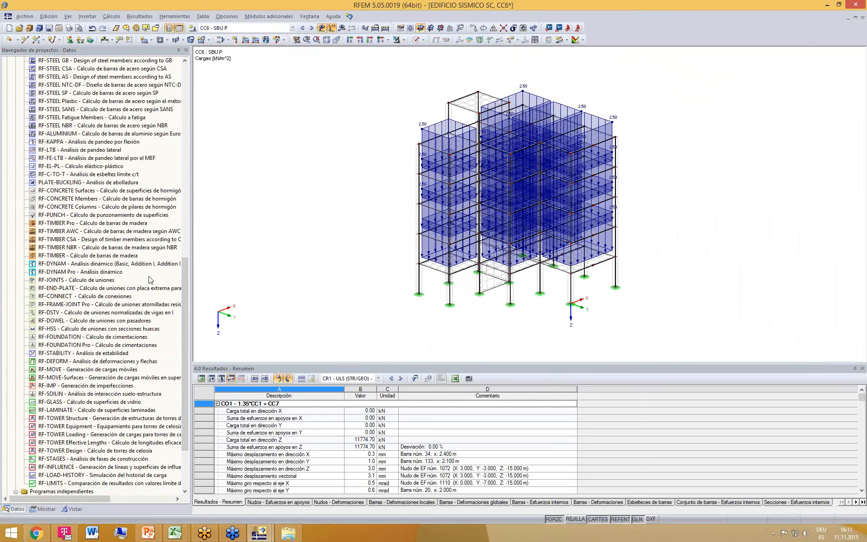
pyautogui.doubleClick(115, 273)
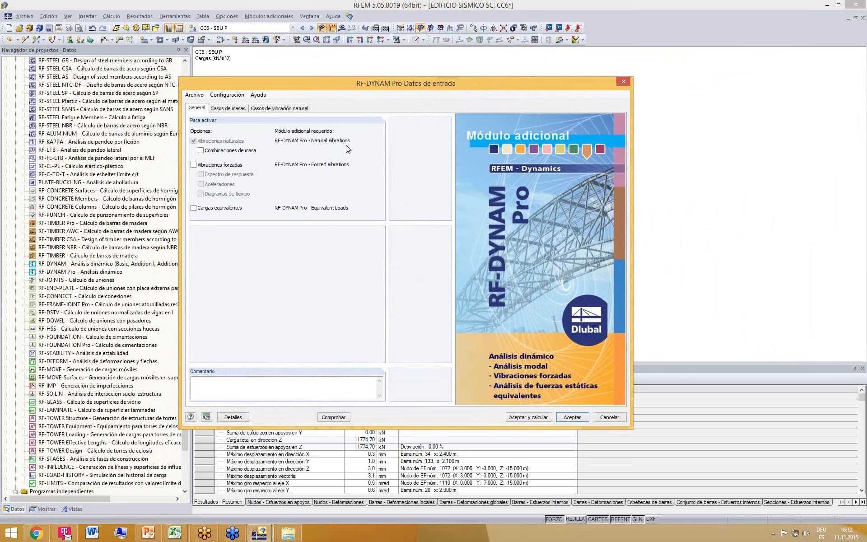
pyautogui.click(200, 150)
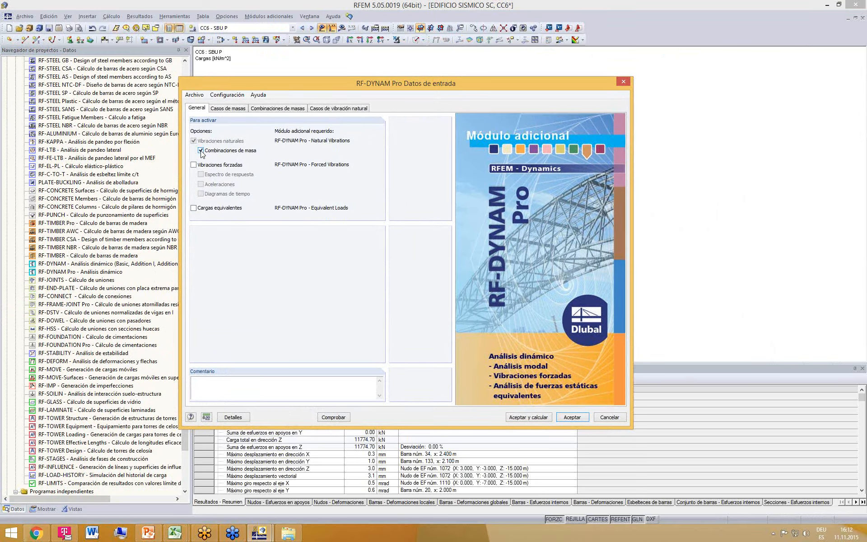
# - Set mass case CM1 to take its masses from the force components of load case CC1 - PP instead of the structure's self-weight
pyautogui.click(227, 110)
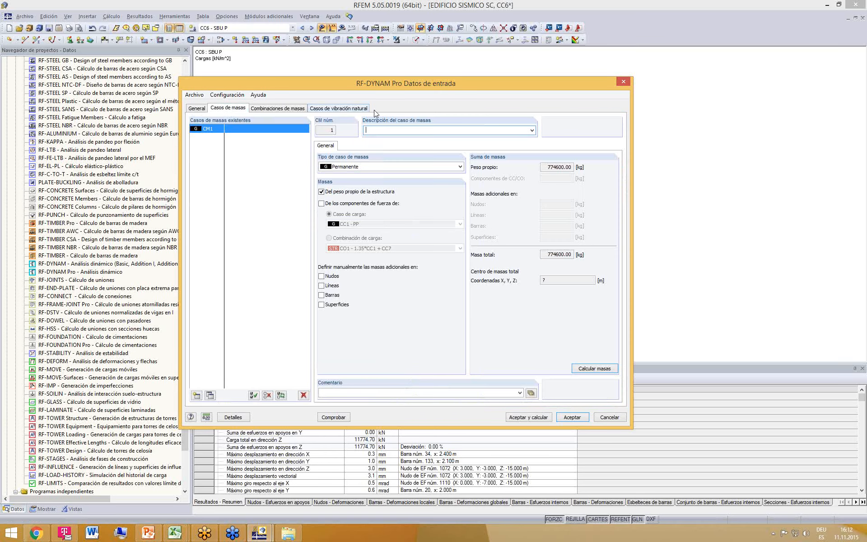
pyautogui.moveTo(385, 85); pyautogui.dragTo(364, 74)
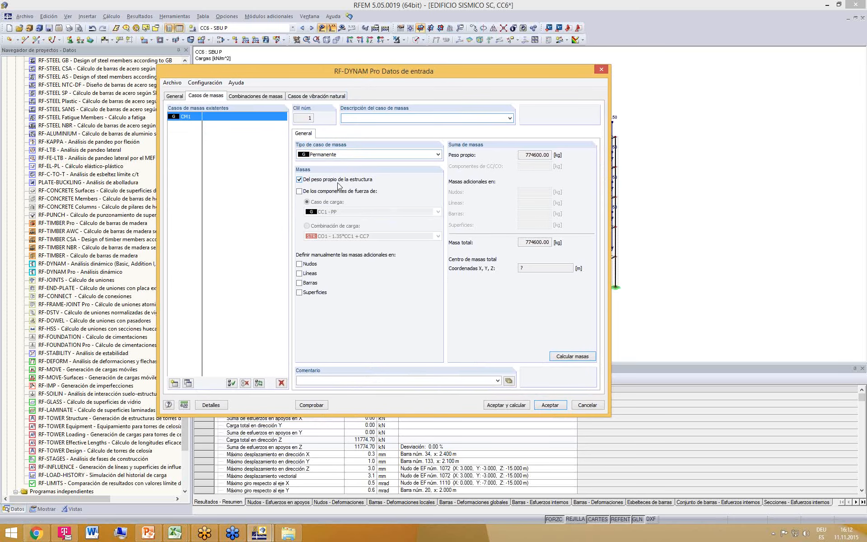
pyautogui.moveTo(442, 71); pyautogui.dragTo(441, 64)
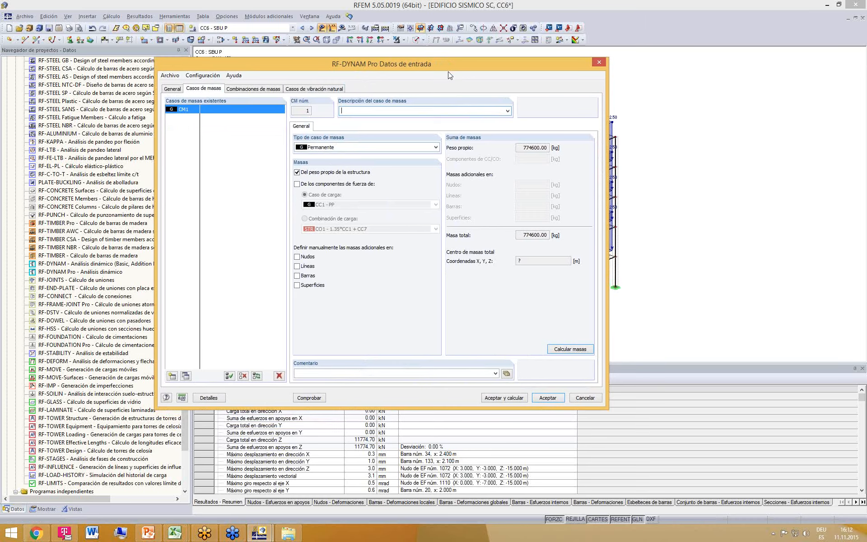
pyautogui.click(297, 184)
pyautogui.click(297, 172)
pyautogui.moveTo(445, 64); pyautogui.dragTo(437, 57)
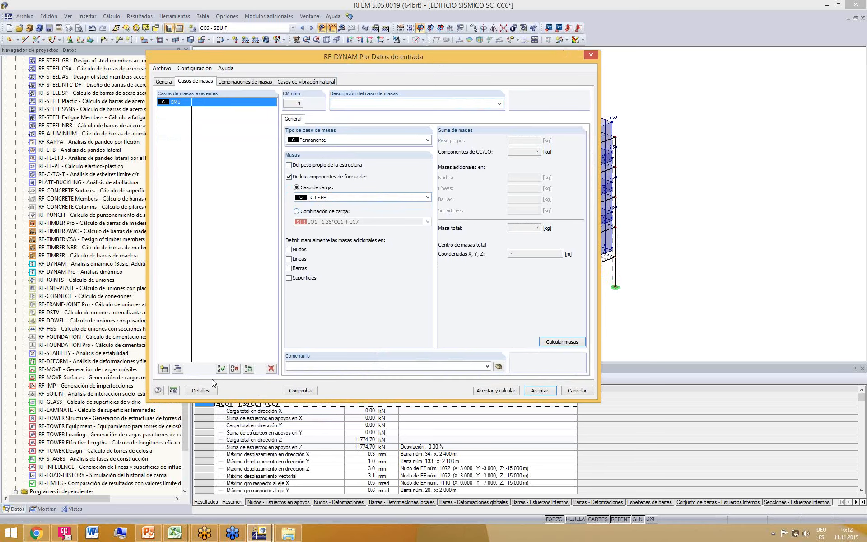
# - Review the gravitational acceleration in the dynamic module's detail settings
pyautogui.click(202, 391)
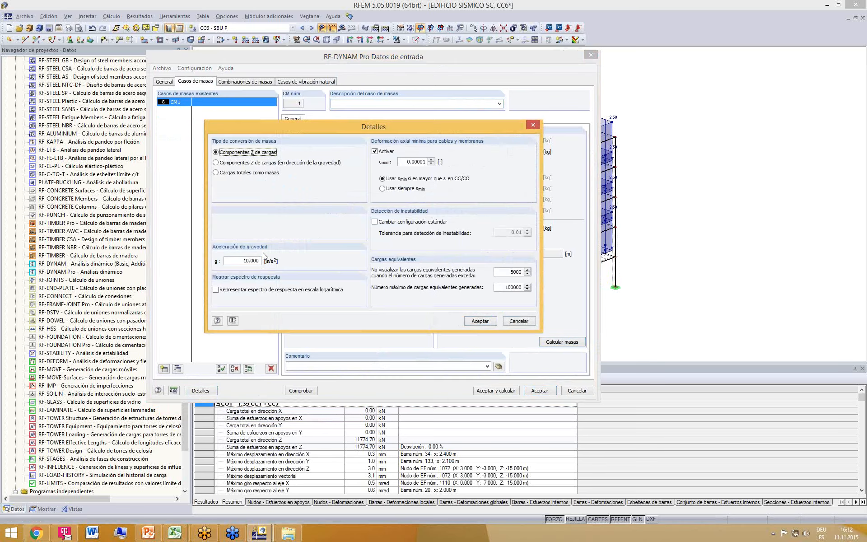
pyautogui.doubleClick(246, 262)
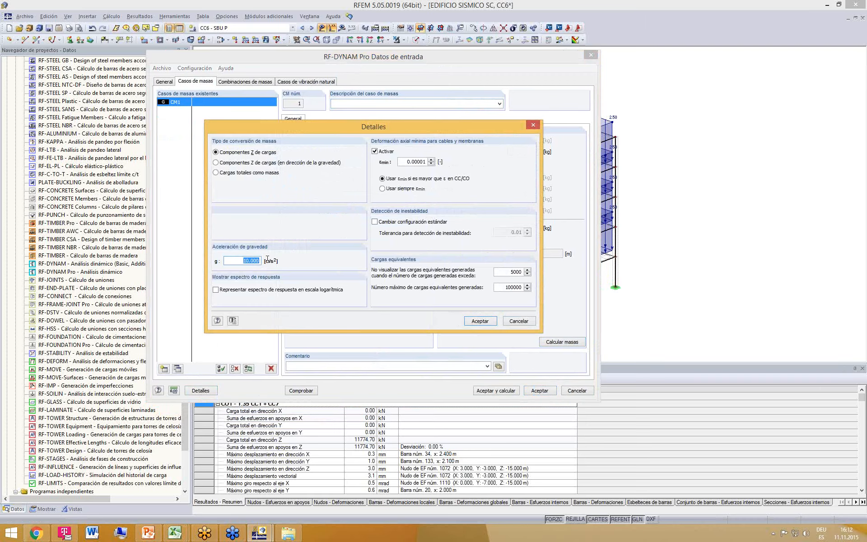
pyautogui.click(245, 261)
pyautogui.moveTo(244, 261); pyautogui.dragTo(279, 260)
pyautogui.click(245, 262)
pyautogui.click(519, 321)
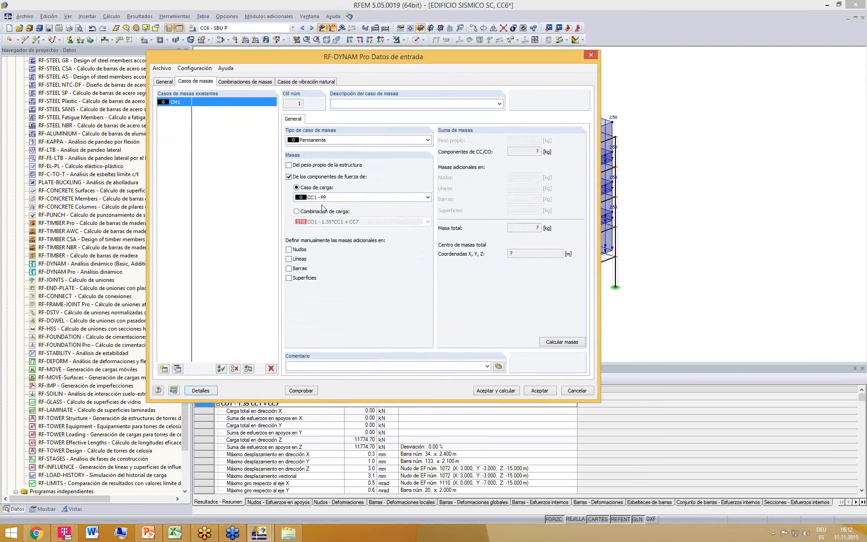
# - Describe mass case CM1 as PP, keep the structure's self-weight excluded, and calculate its masses
pyautogui.click(289, 166)
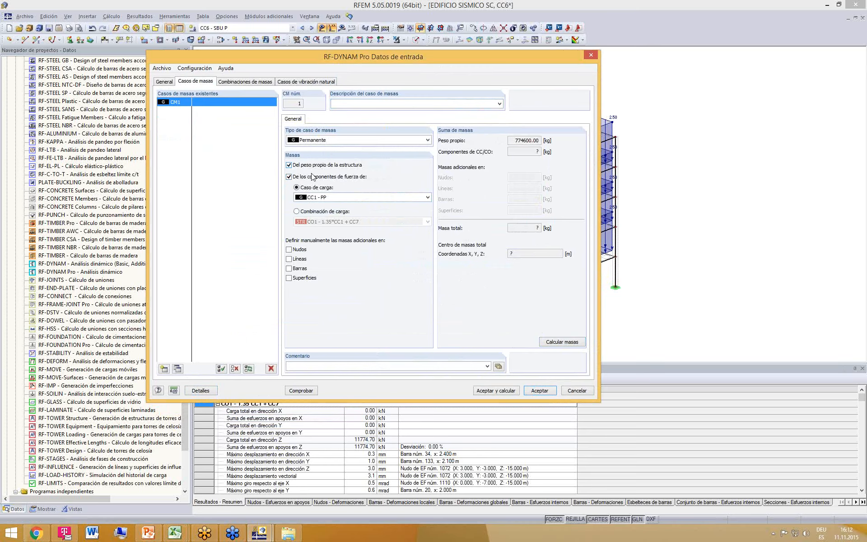
pyautogui.click(289, 165)
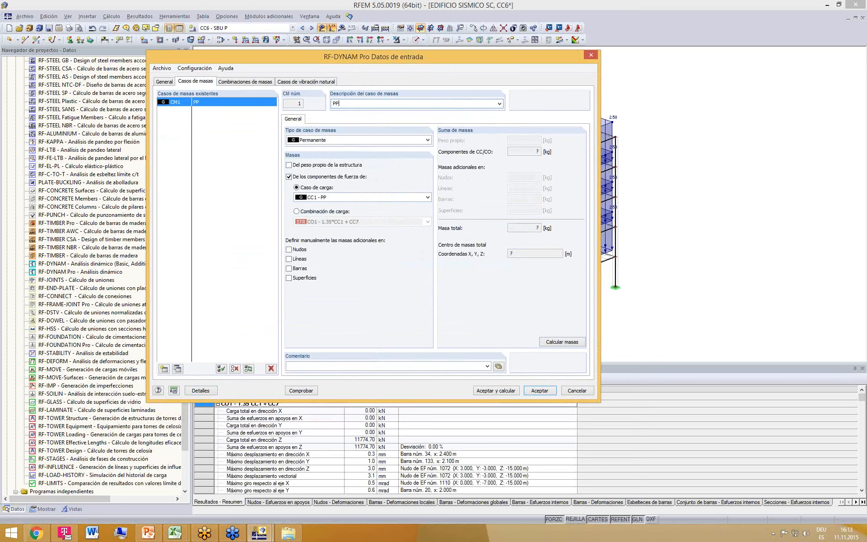
pyautogui.click(559, 342)
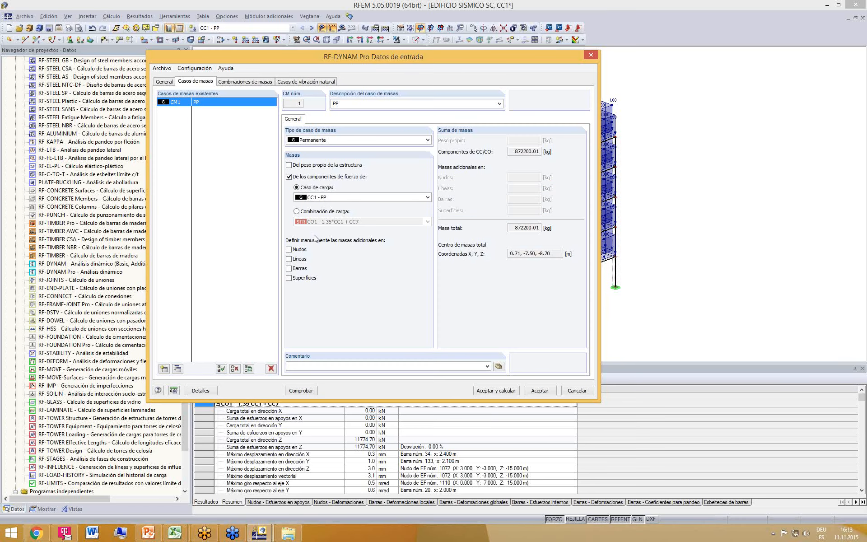
# - Enable manually defined additional masses at nodes for mass case CM1 and open the nodal mass table
pyautogui.moveTo(472, 61); pyautogui.dragTo(311, 75)
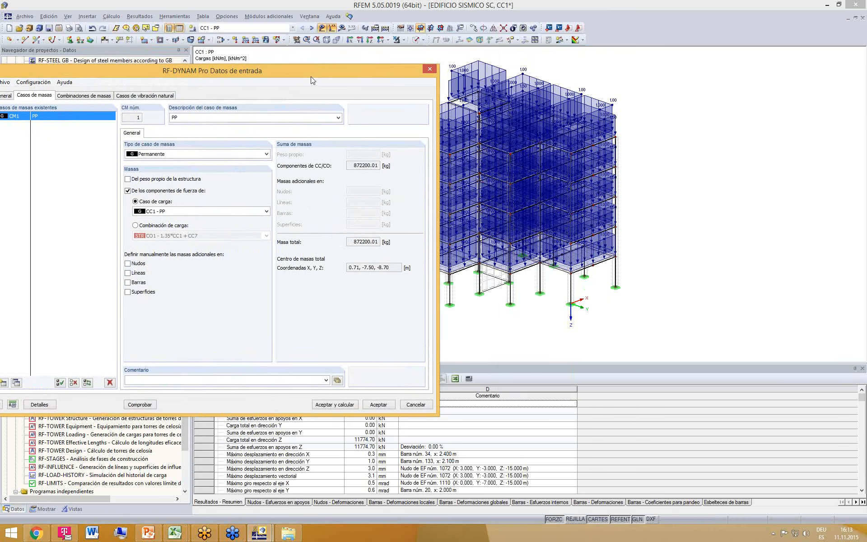
pyautogui.moveTo(366, 70); pyautogui.dragTo(442, 73)
pyautogui.click(208, 270)
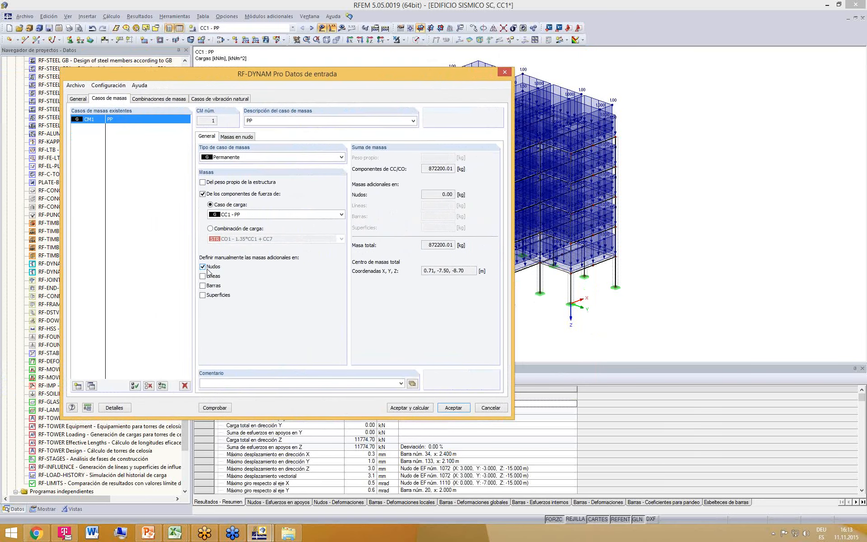
pyautogui.click(250, 138)
pyautogui.click(238, 170)
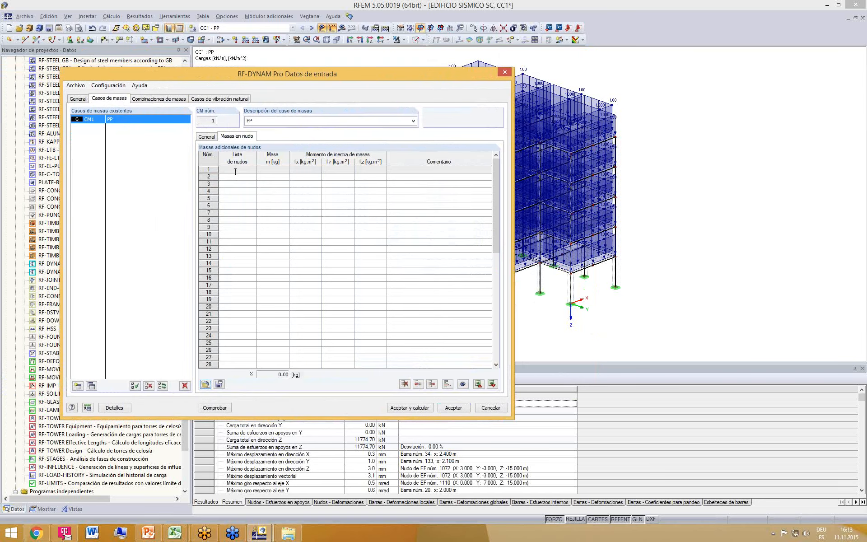
# - Assign an additional mass of 2000 kg to node 100, picked in the model at a corner of the lowest floor slab
pyautogui.moveTo(420, 74); pyautogui.dragTo(350, 72)
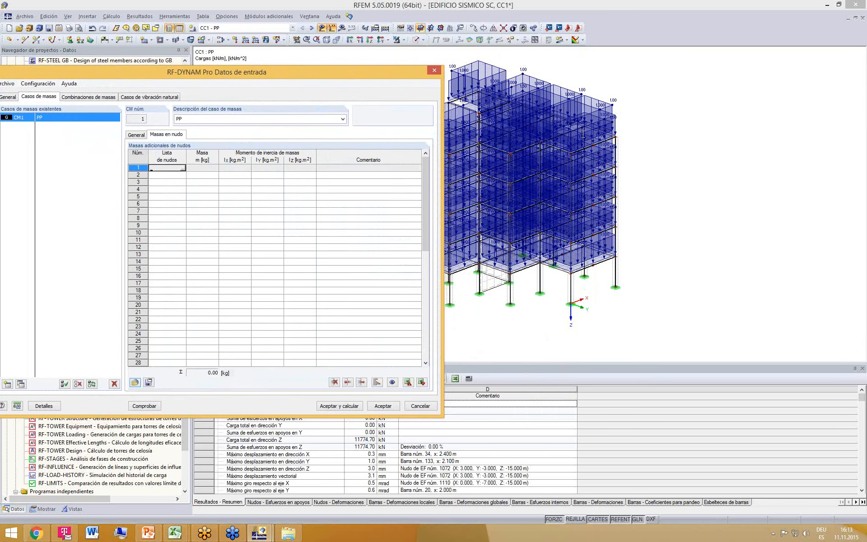
pyautogui.click(183, 169)
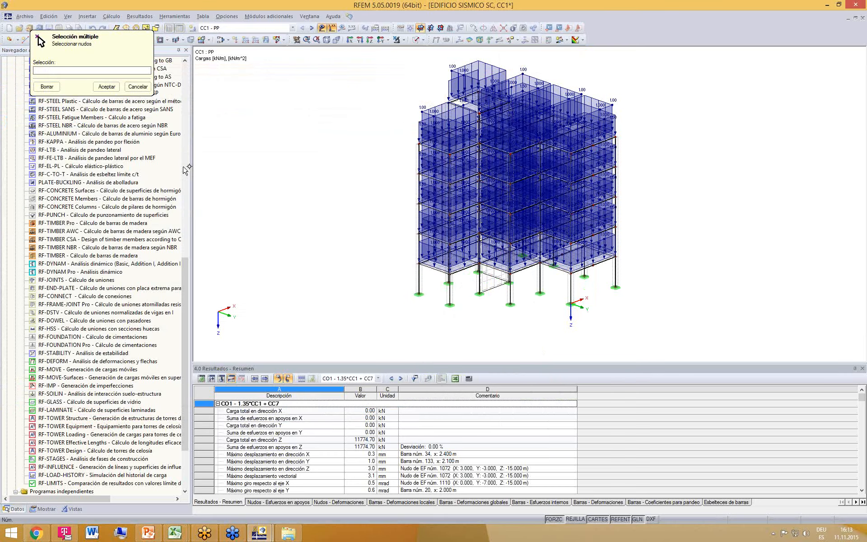
pyautogui.scroll(5, 470, 289)
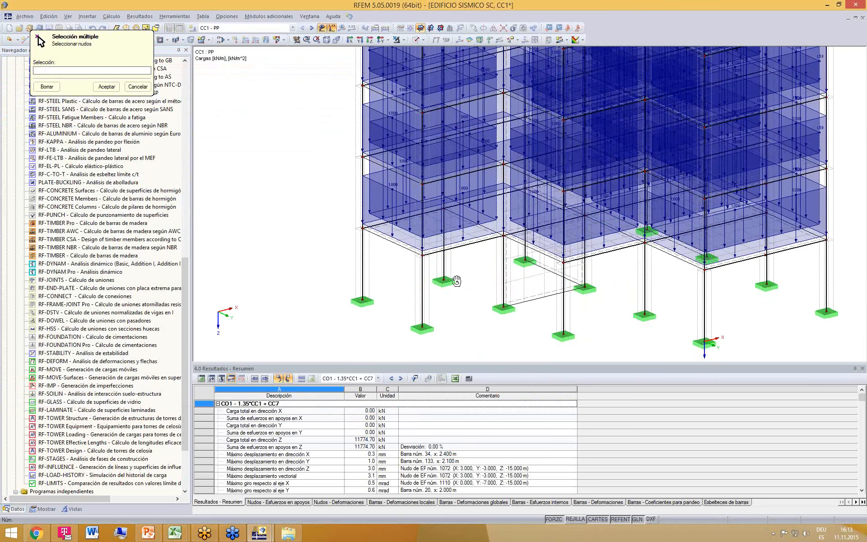
pyautogui.click(417, 250)
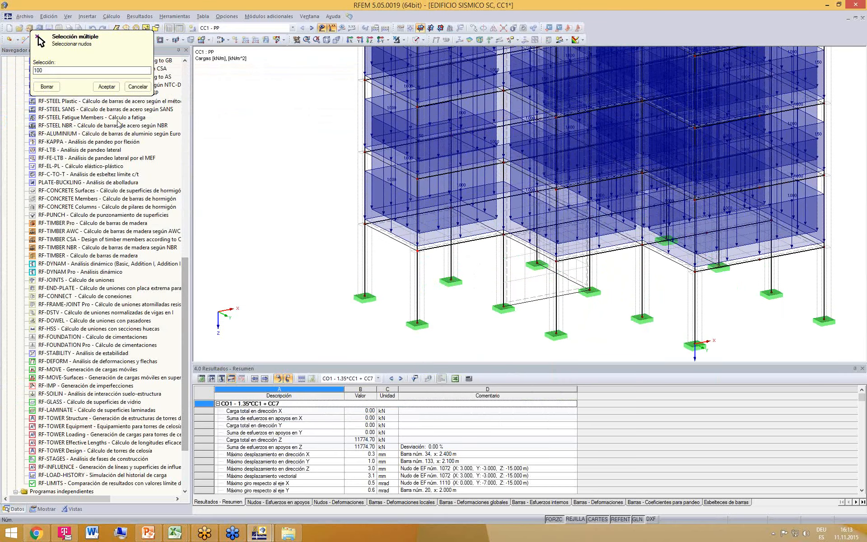
pyautogui.click(106, 87)
pyautogui.click(195, 169)
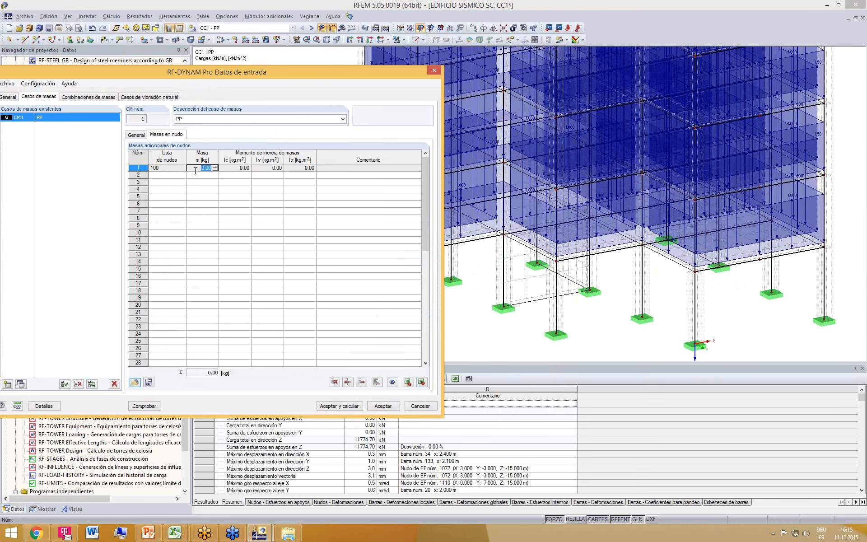
pyautogui.write('20')
pyautogui.press('Return')
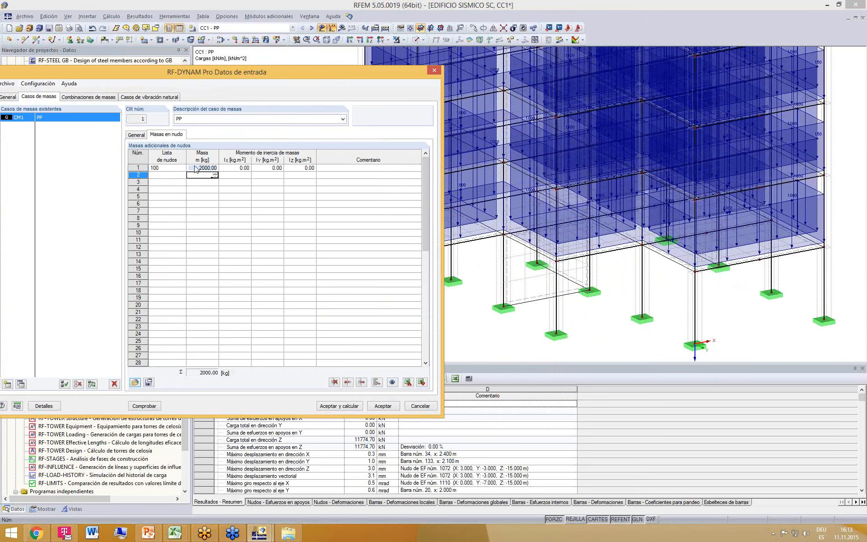
# - Clear the node 100 row from the nodal mass table and disable additional nodal masses for CM1
pyautogui.moveTo(294, 73); pyautogui.dragTo(288, 68)
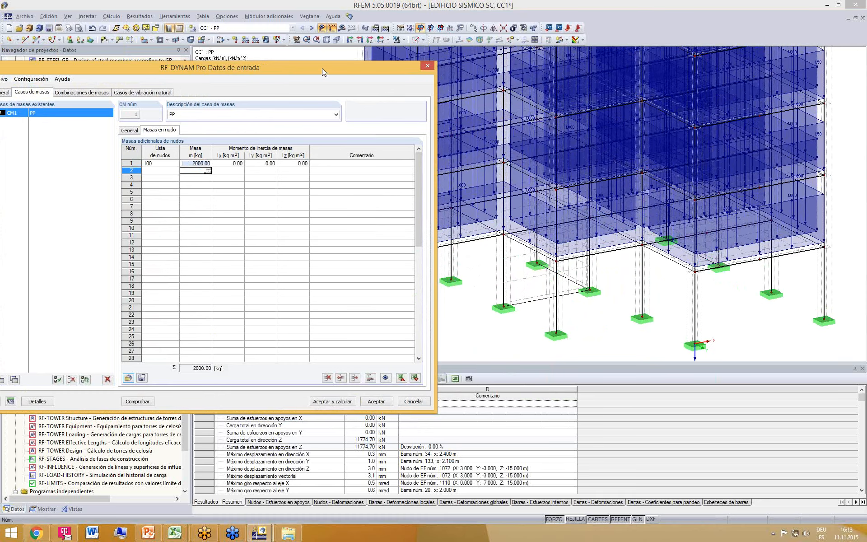
pyautogui.moveTo(322, 69); pyautogui.dragTo(315, 82)
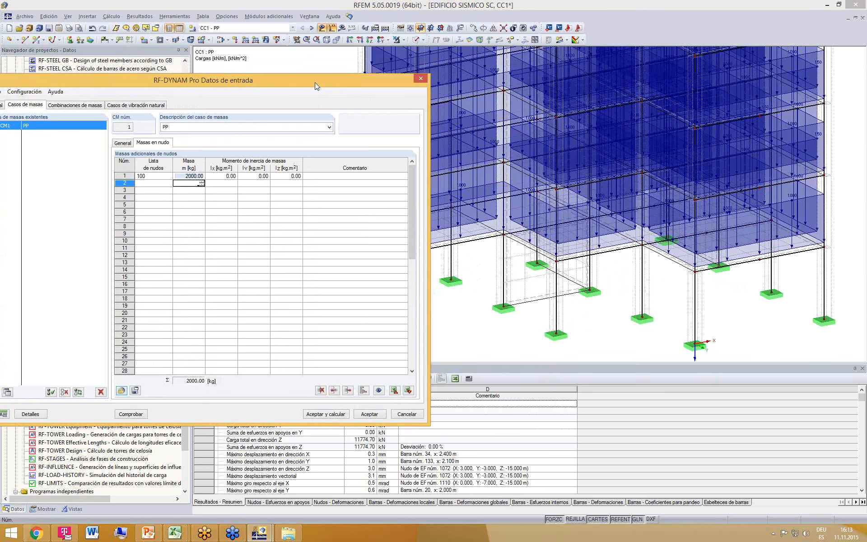
pyautogui.click(154, 176)
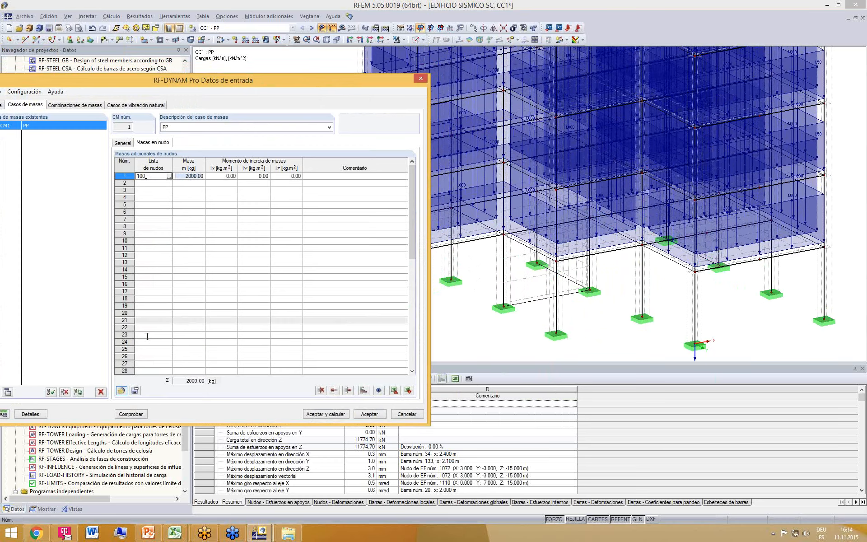
pyautogui.rightClick(141, 179)
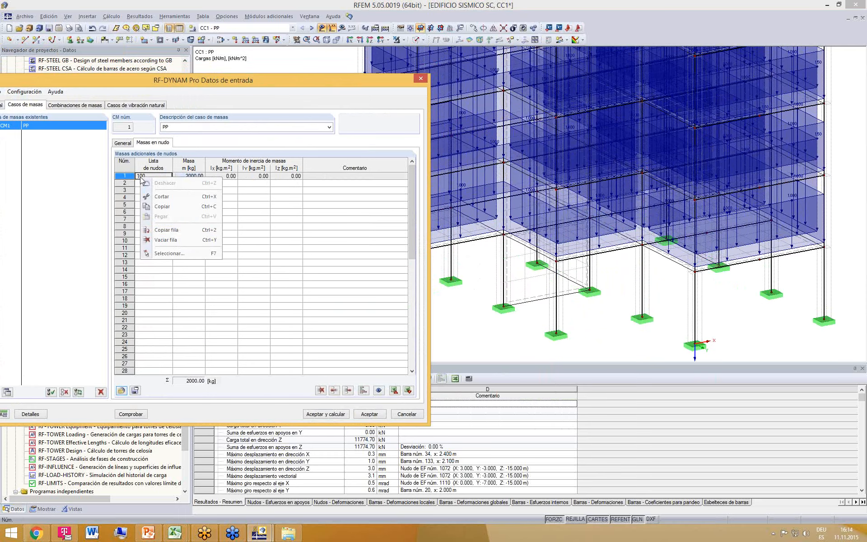
pyautogui.click(166, 239)
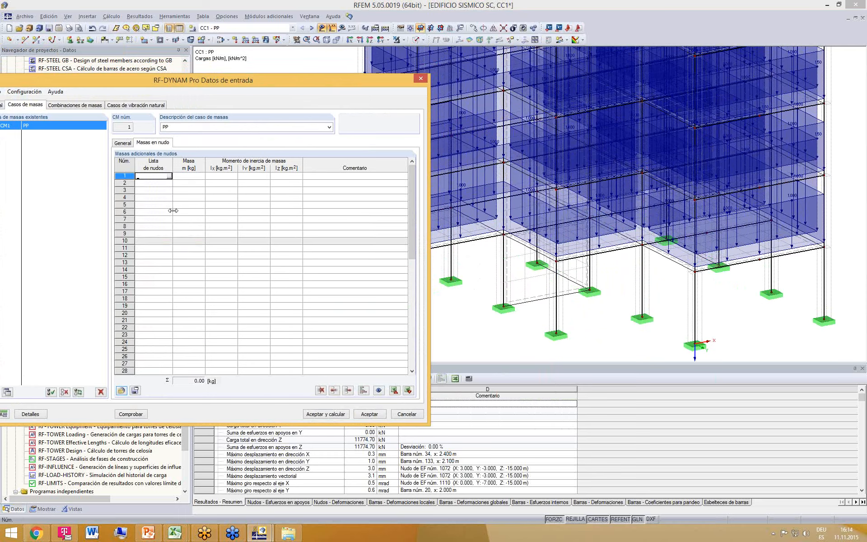
pyautogui.click(123, 143)
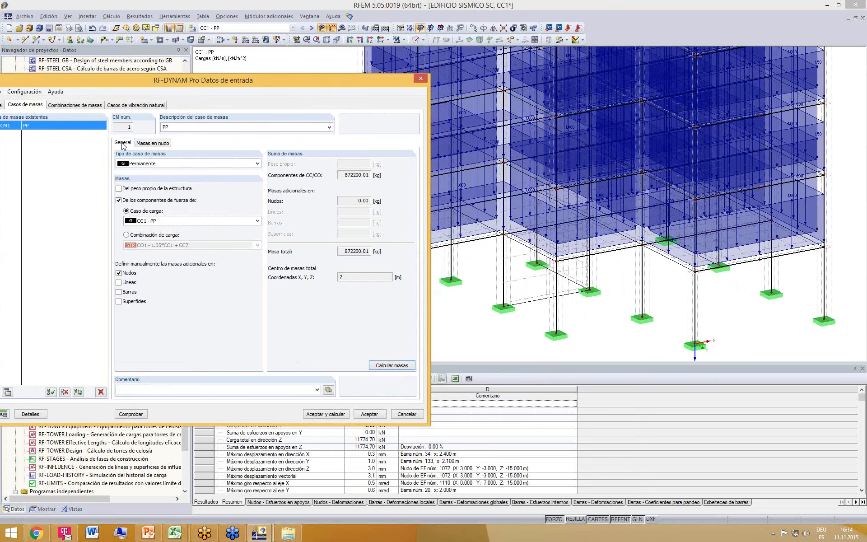
pyautogui.click(119, 273)
pyautogui.moveTo(208, 80); pyautogui.dragTo(218, 79)
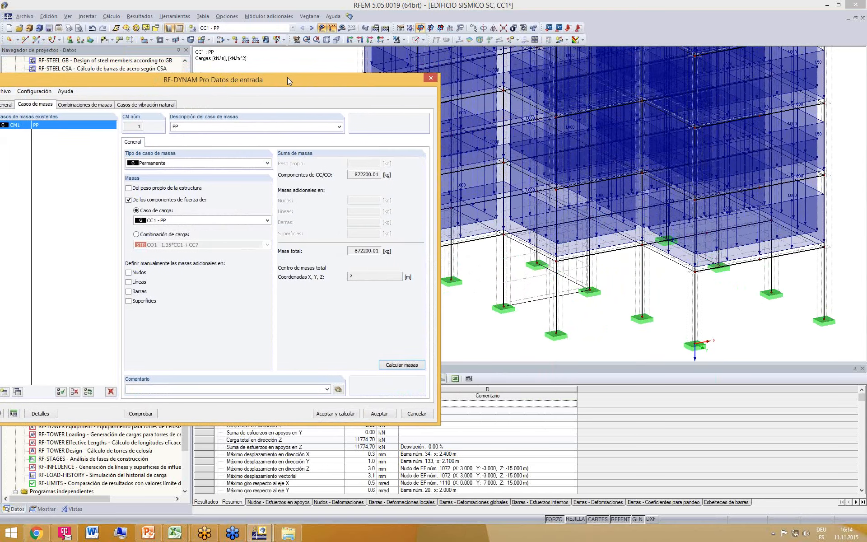
pyautogui.moveTo(288, 77); pyautogui.dragTo(320, 78)
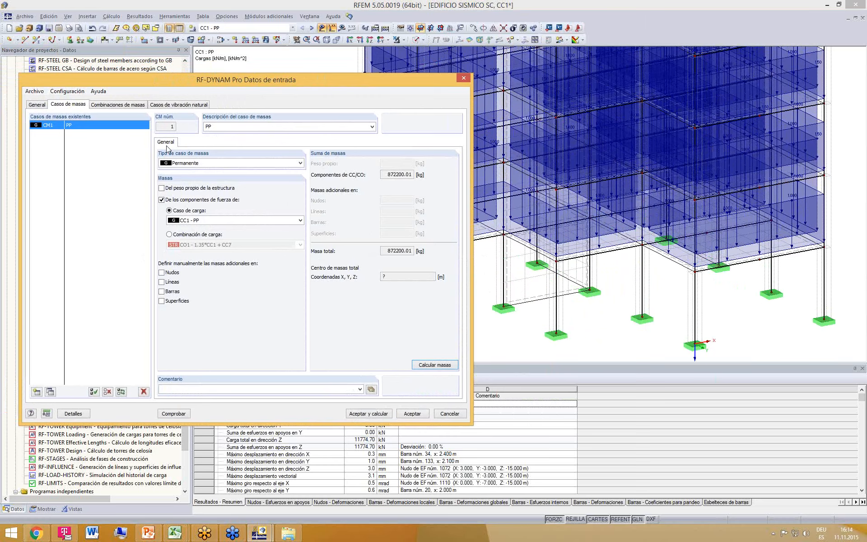
# - Switch to the open PowerPoint presentation
pyautogui.moveTo(153, 536)
pyautogui.click(148, 534)
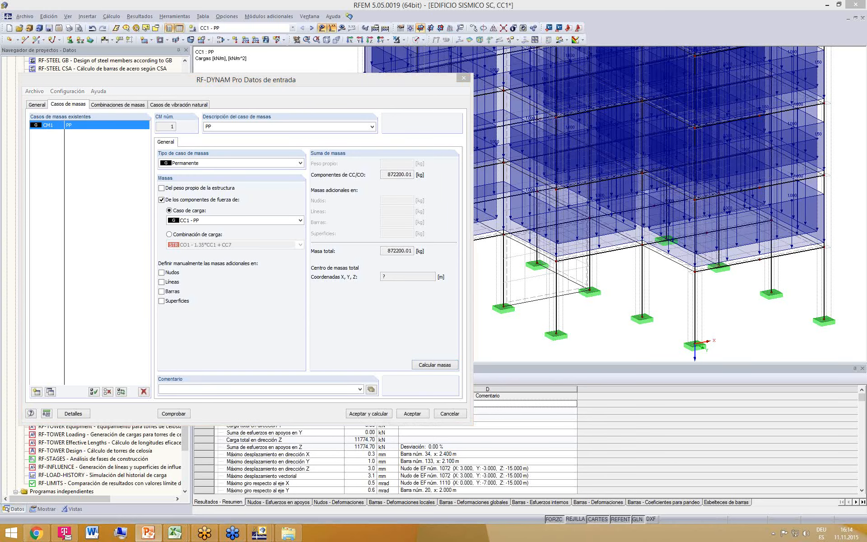
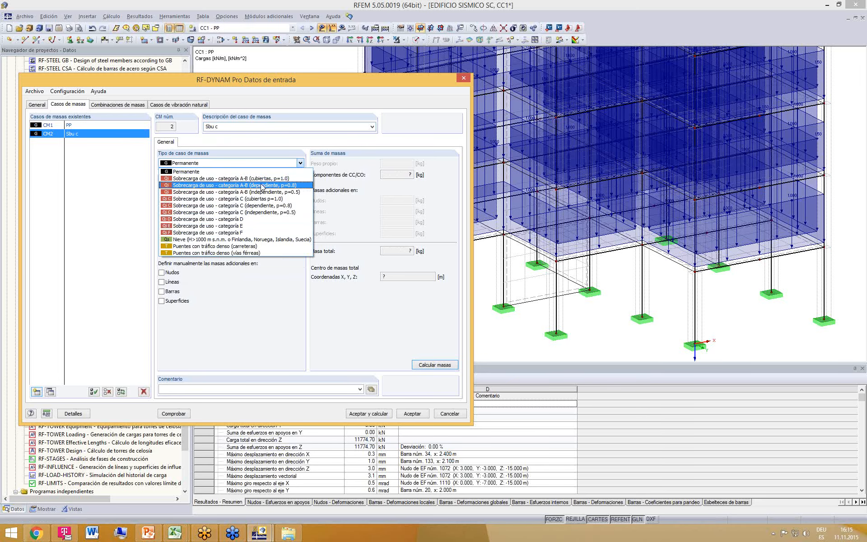
# - Set mass case CM2 to the type Sobrecarga de uso - categoría A-B (cubiertas, p=1.0) and describe it as SBU C
pyautogui.click(258, 179)
pyautogui.click(235, 128)
pyautogui.press('BackSpace')
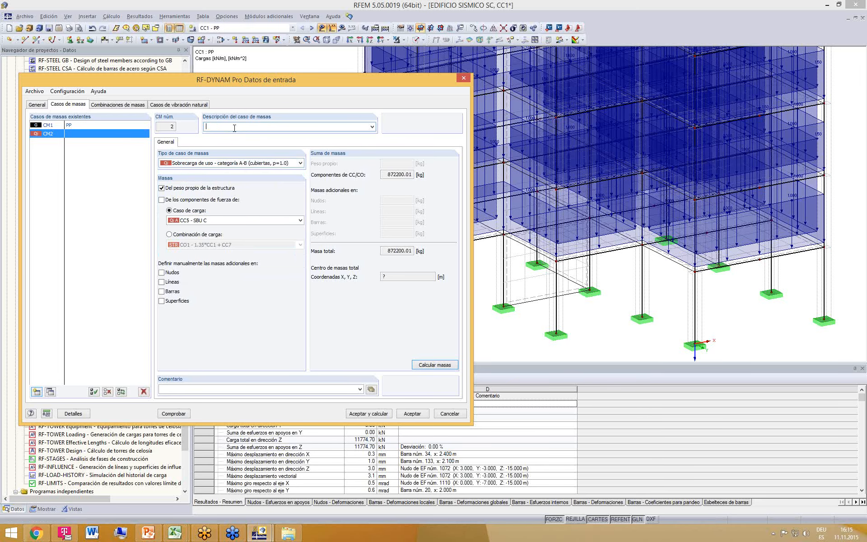
pyautogui.write('SBU C')
# - Create mass case CM3 of type Sobrecarga de uso - categoría A-B (independiente, p=0.5), excluding the structure's self-weight
pyautogui.click(36, 392)
pyautogui.click(210, 164)
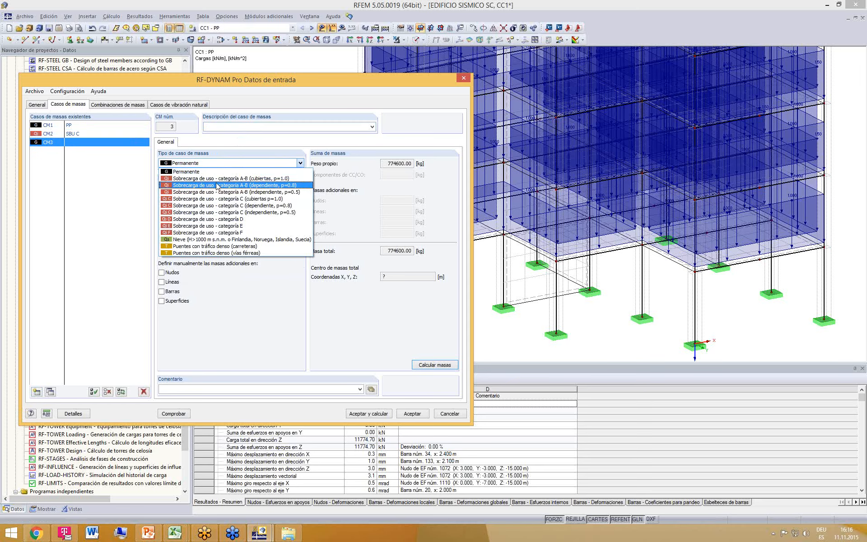
pyautogui.click(224, 192)
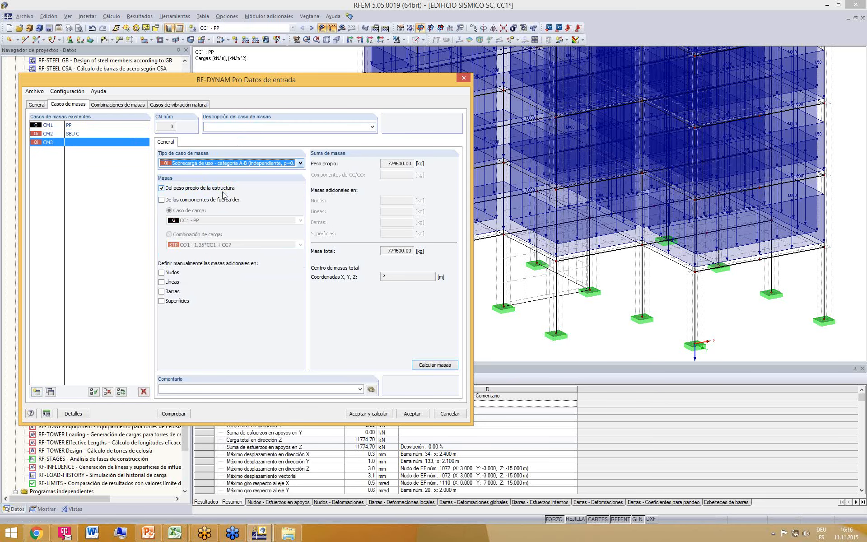
pyautogui.click(161, 188)
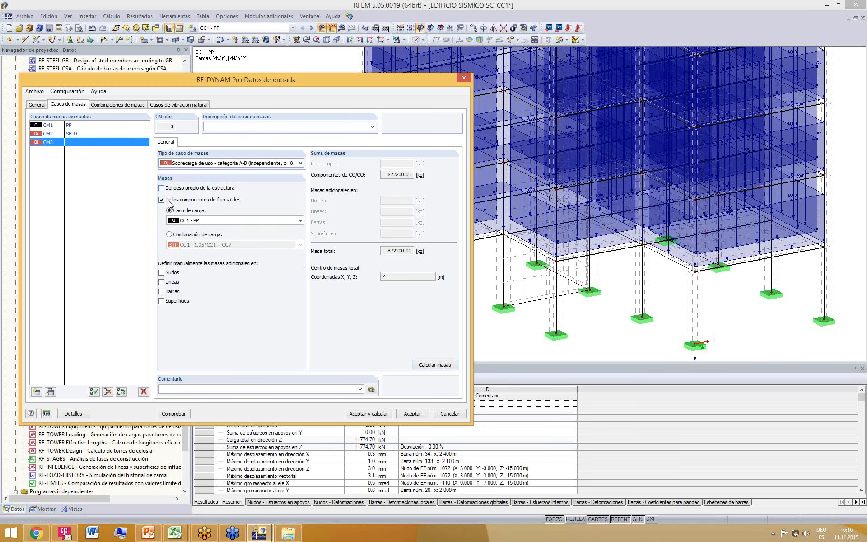
# - Take mass case CM3's masses from load case CC6 - SBU P and describe the case as SBU P
pyautogui.click(185, 221)
pyautogui.click(201, 267)
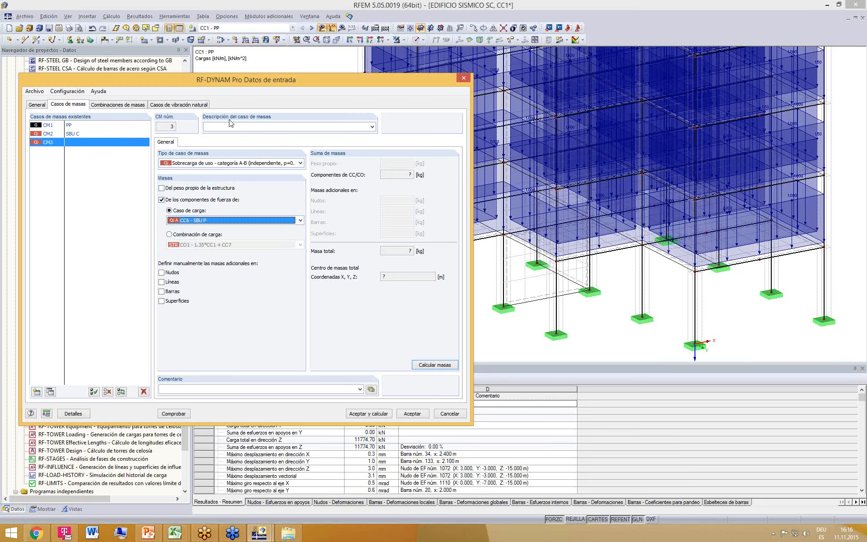
pyautogui.click(225, 127)
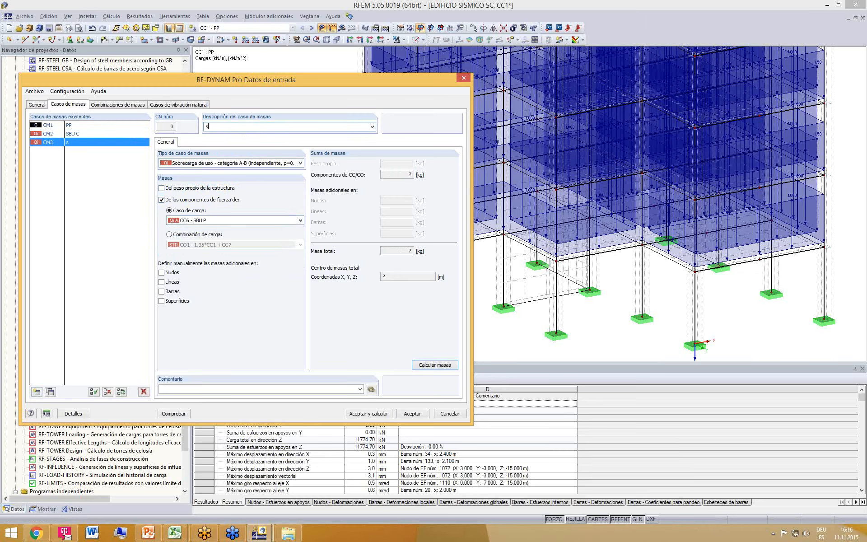
pyautogui.write('SBU P')
# - Set mass case CM2 to take its masses from the force components of load case CC5 - SBU C, excluding the structure's self-weight
pyautogui.click(71, 131)
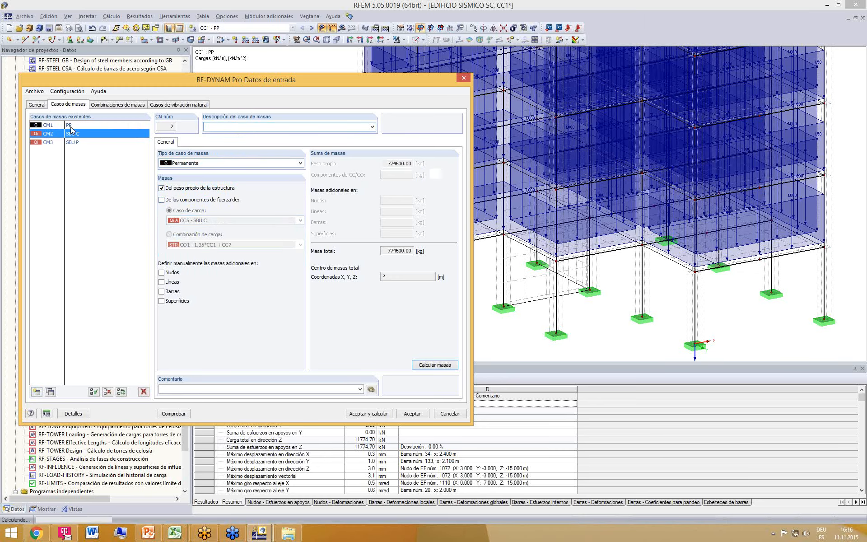
pyautogui.click(71, 127)
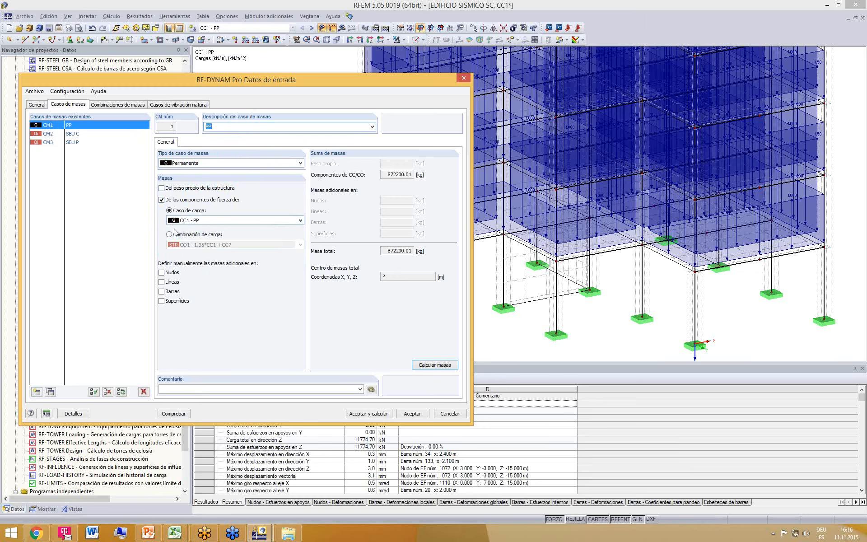
pyautogui.click(73, 133)
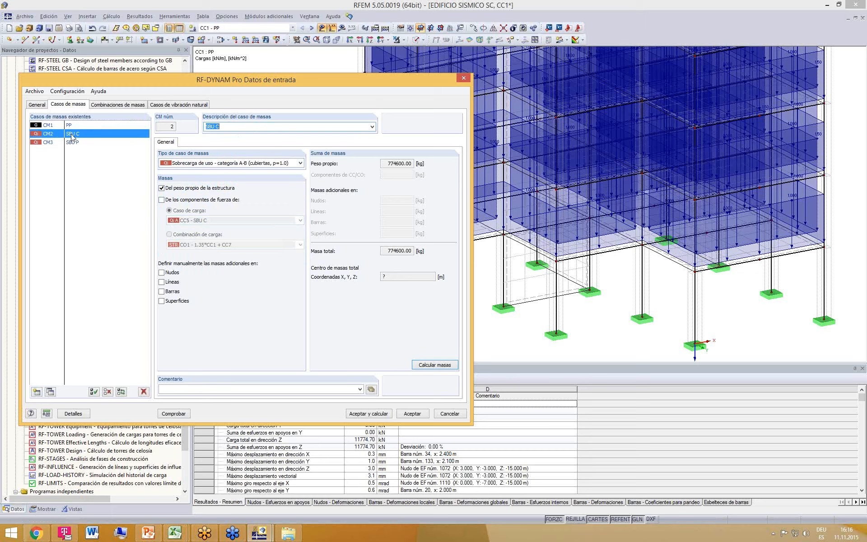
pyautogui.click(162, 200)
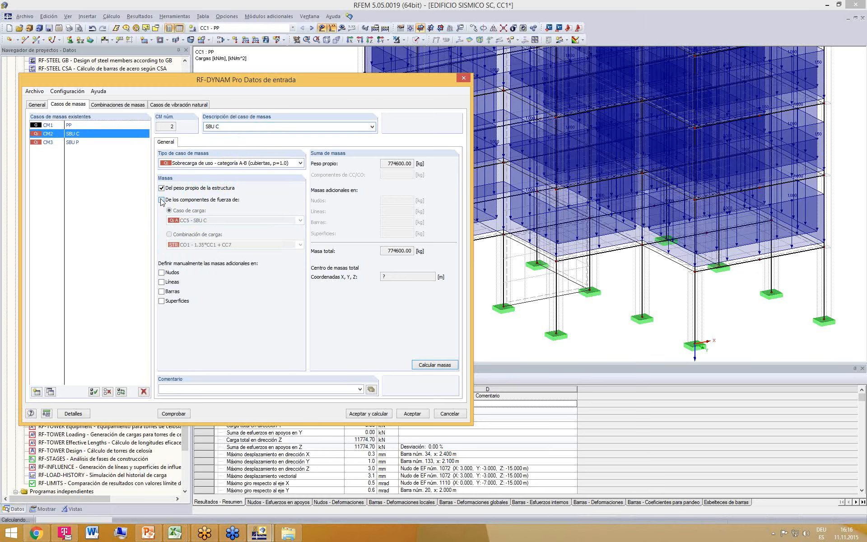
pyautogui.click(162, 188)
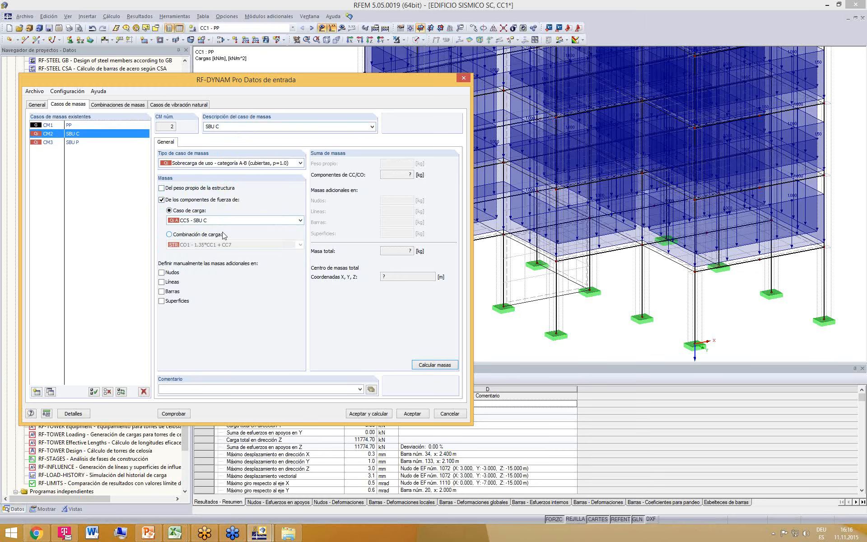
# - Calculate the masses of mass cases CM3 and CM2
pyautogui.click(48, 142)
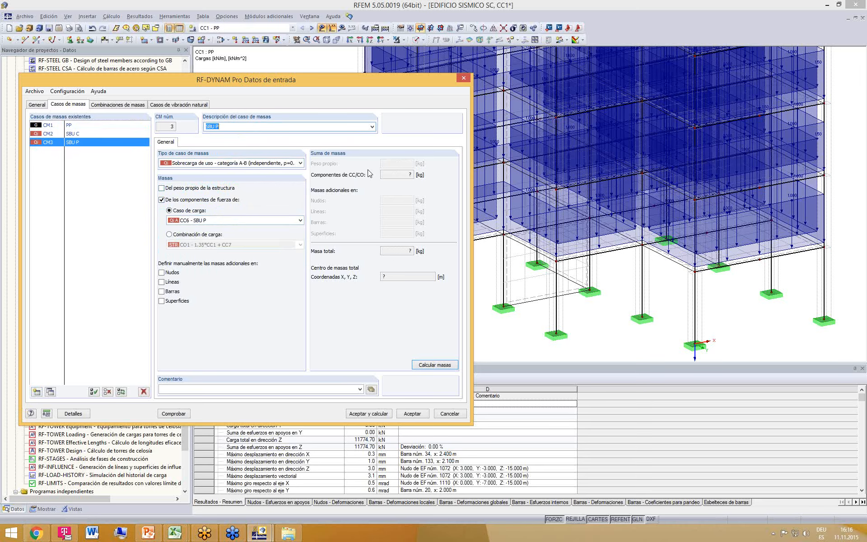
pyautogui.click(431, 365)
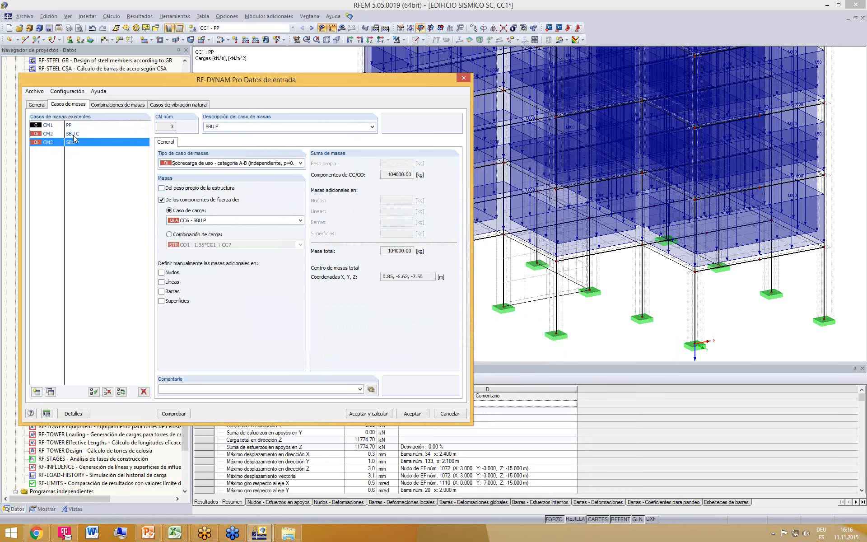
pyautogui.click(72, 134)
pyautogui.click(448, 366)
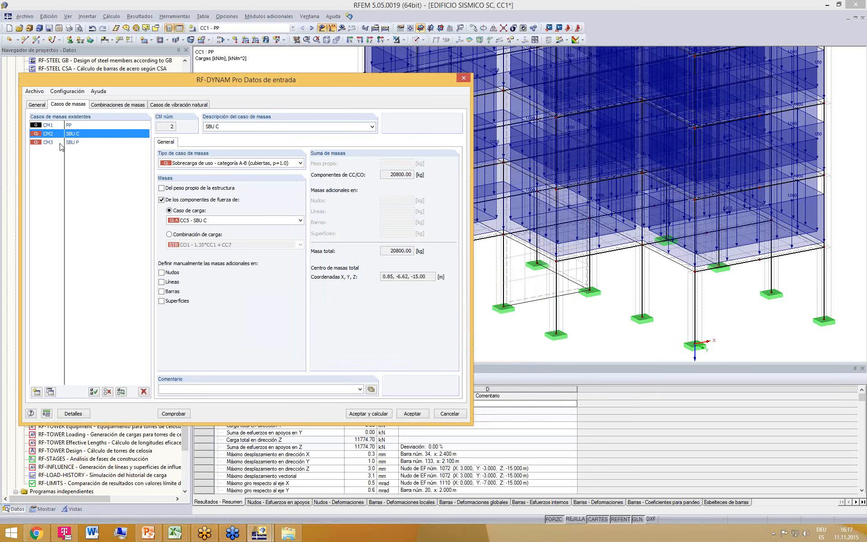
# - Review the module's detail settings for mass conversion, gravitational acceleration, instability detection and equivalent loads, and accept them
pyautogui.click(73, 414)
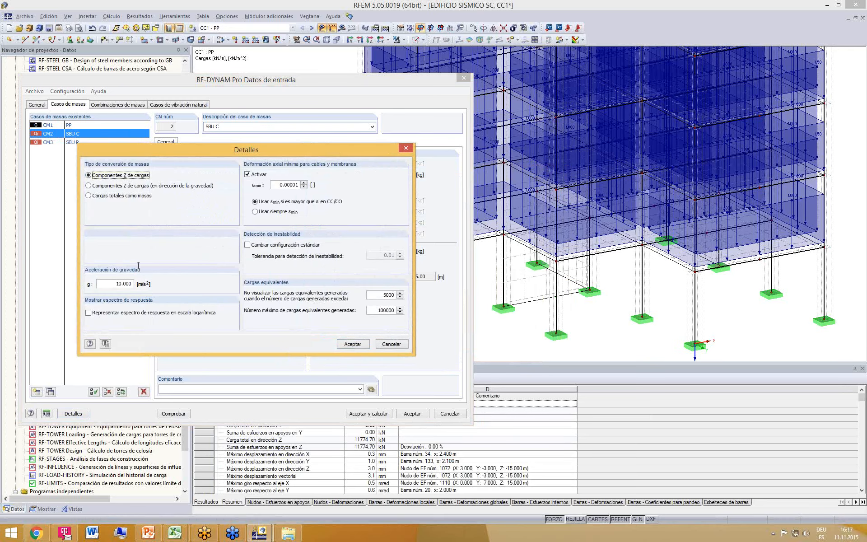
pyautogui.moveTo(295, 154); pyautogui.dragTo(289, 158)
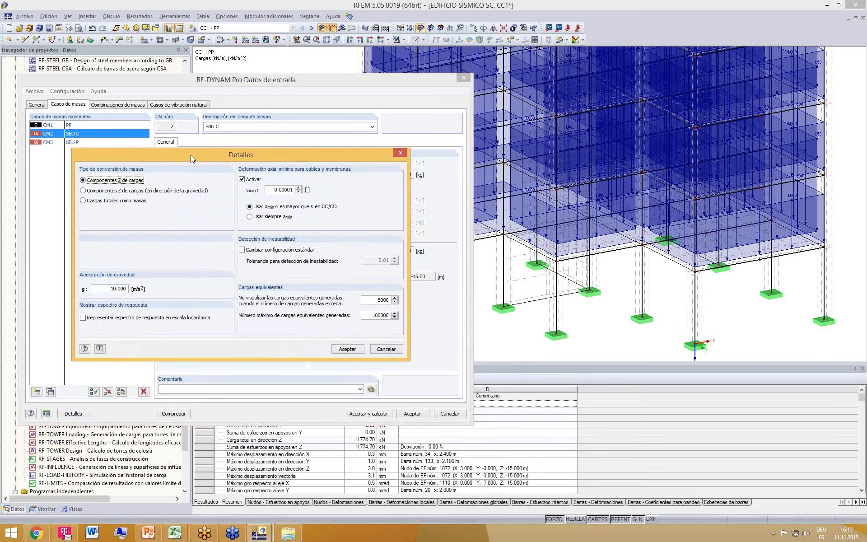
pyautogui.moveTo(218, 156); pyautogui.dragTo(220, 150)
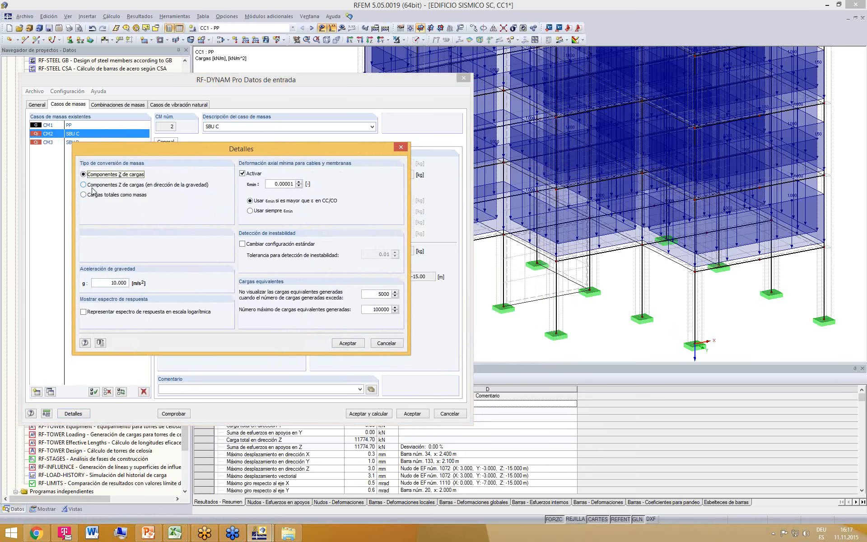
pyautogui.moveTo(219, 153); pyautogui.dragTo(240, 137)
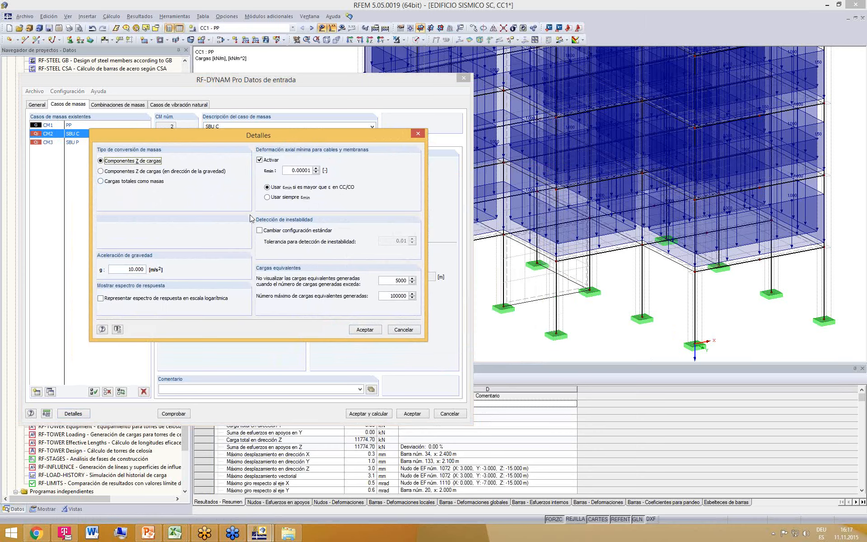
pyautogui.moveTo(362, 137); pyautogui.dragTo(361, 132)
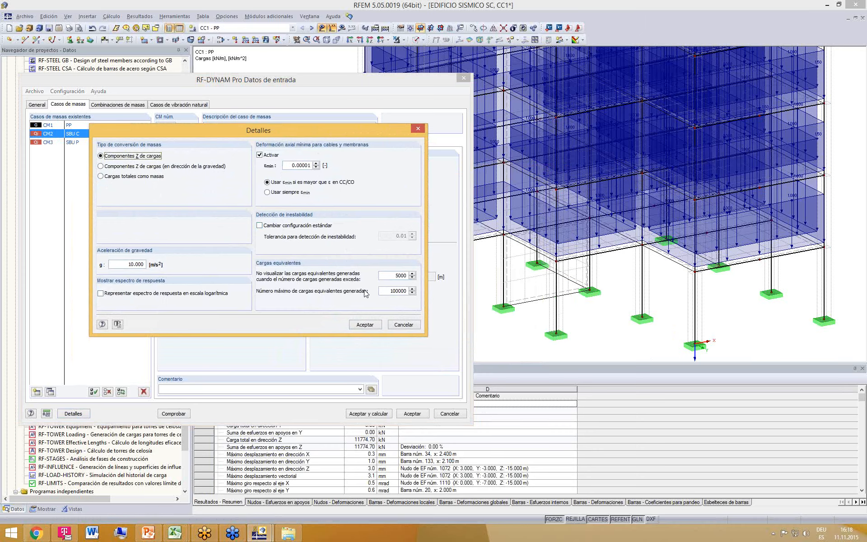
pyautogui.click(369, 327)
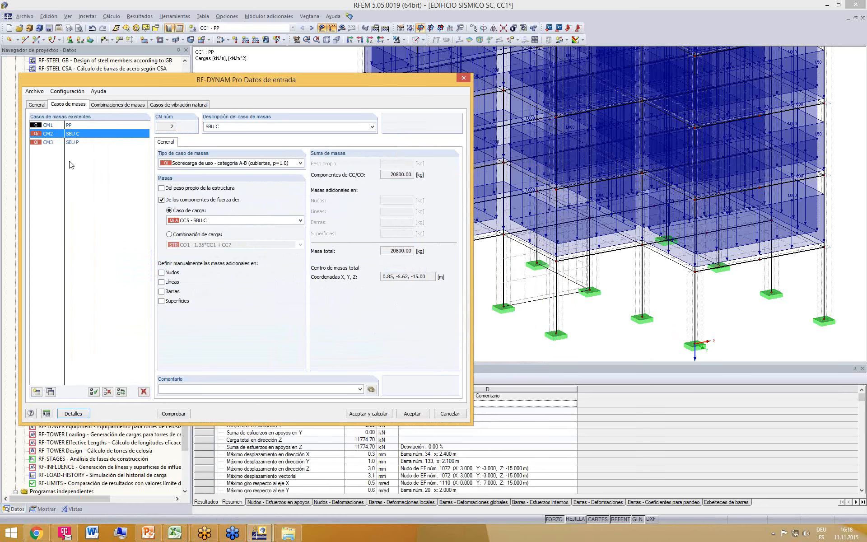
# - Describe mass combination COM1 as PP + SOBRECARGAS
pyautogui.click(106, 105)
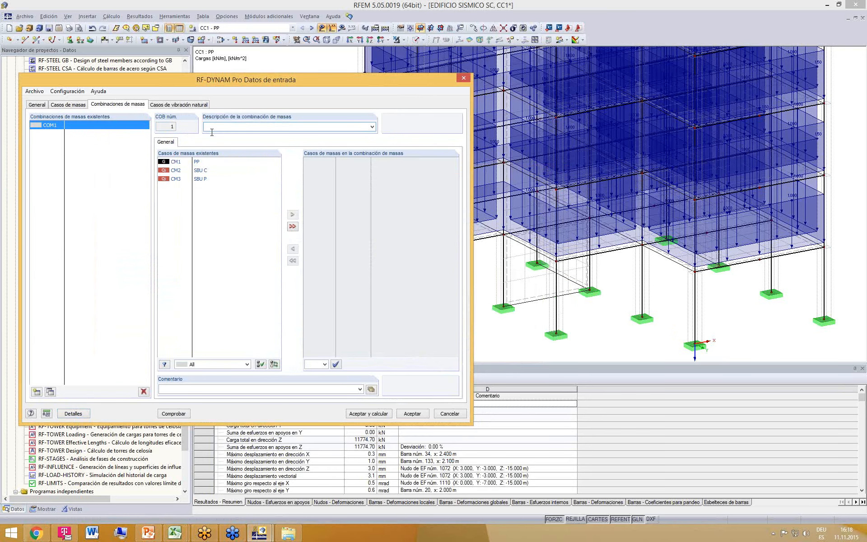
pyautogui.press('BackSpace')
pyautogui.press('BackSpace')
pyautogui.write('PP + SB')
pyautogui.press('BackSpace')
pyautogui.write('OBRECARGAS')
# - Add mass cases CM1 PP, CM2 SBU C and CM3 SBU P to mass combination COM1 and check their factors
pyautogui.click(194, 162)
pyautogui.click(293, 215)
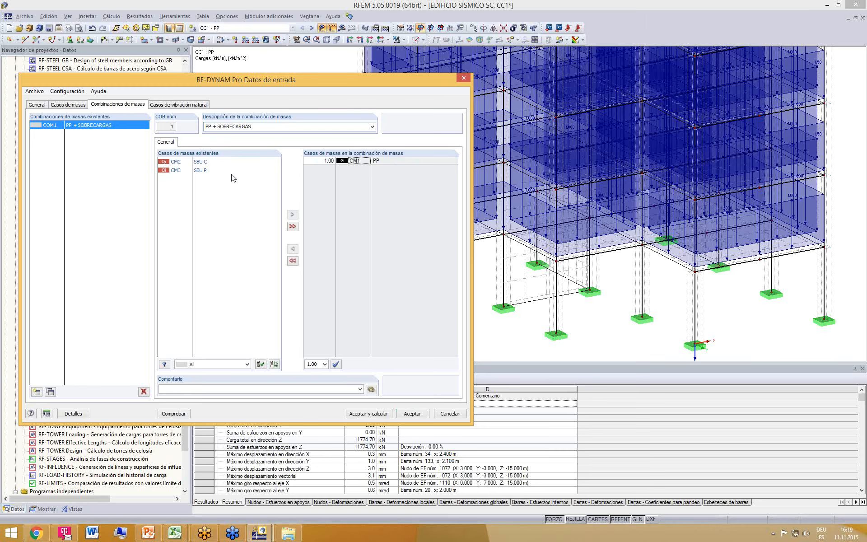
pyautogui.click(201, 162)
pyautogui.click(292, 214)
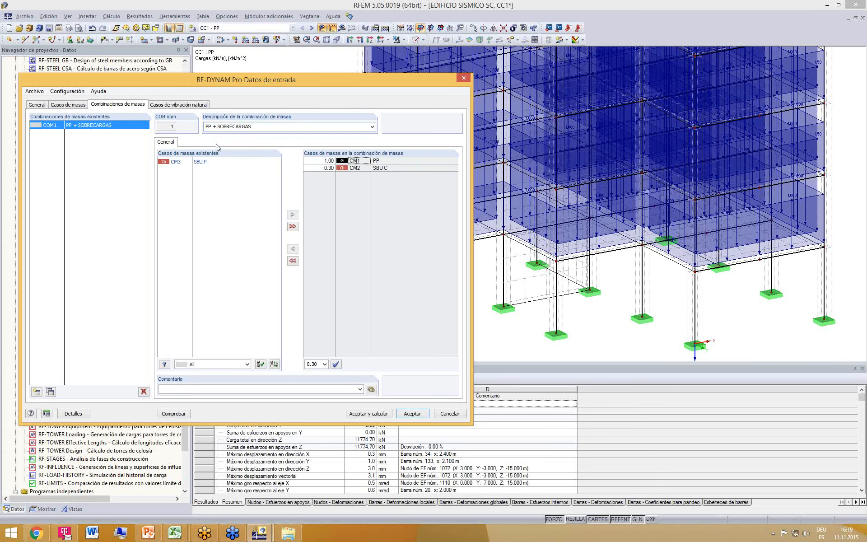
pyautogui.click(204, 161)
pyautogui.click(292, 214)
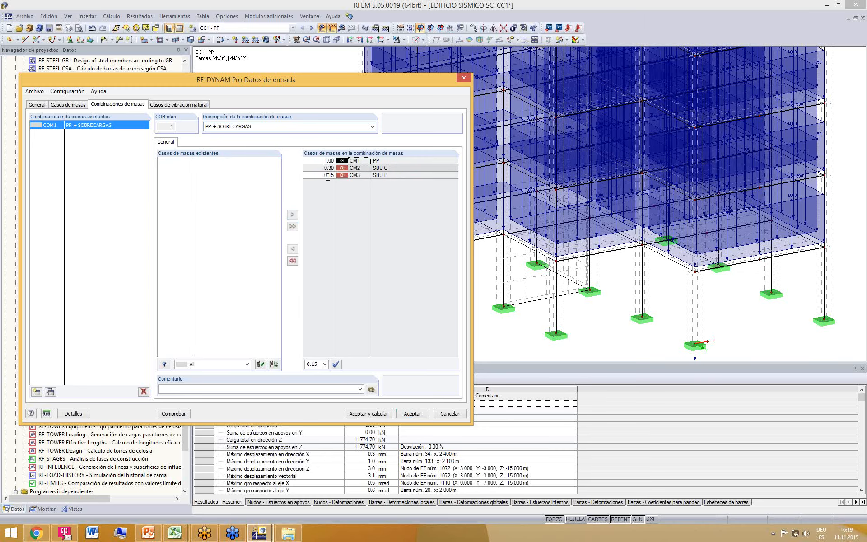
pyautogui.click(331, 160)
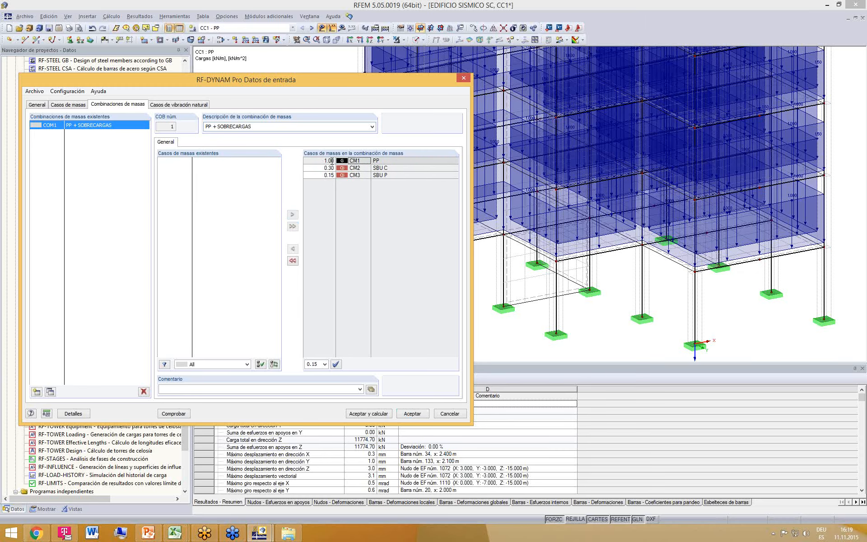
pyautogui.click(329, 167)
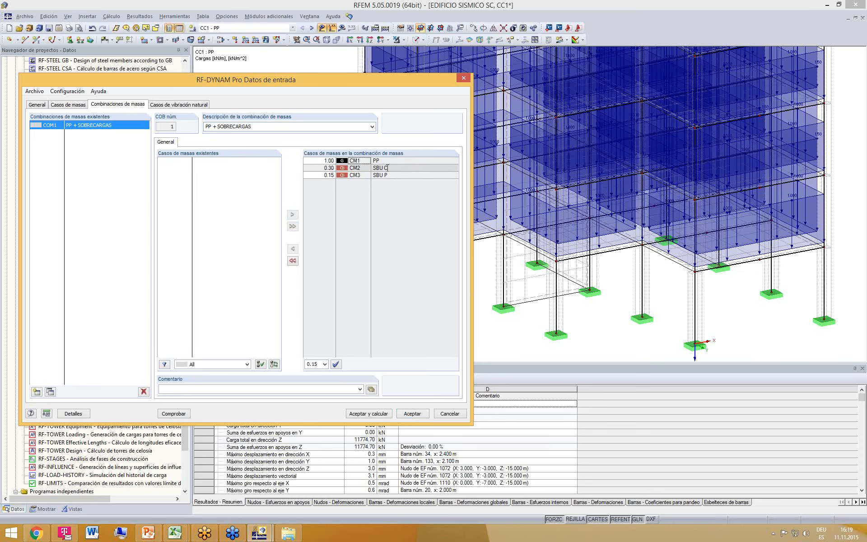
pyautogui.click(317, 175)
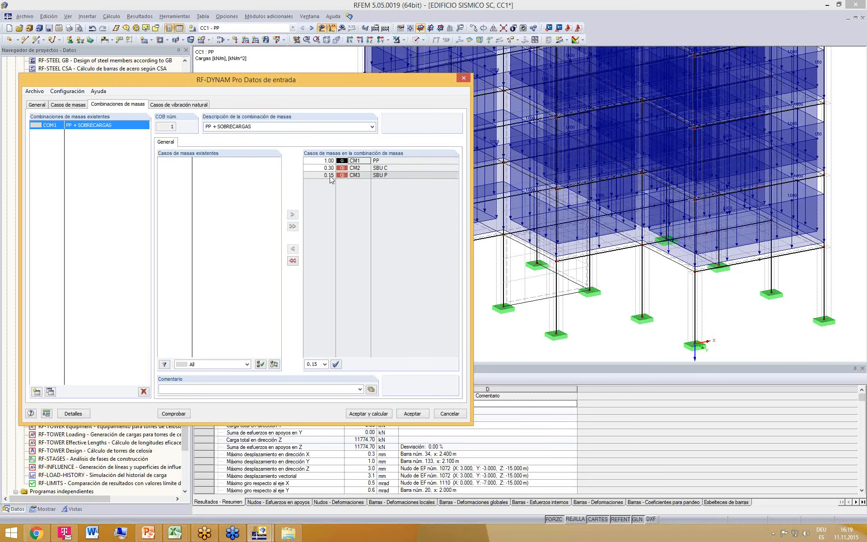
# - Set the number of lowest eigenvalues to calculate to 30 for natural vibration case CVN1
pyautogui.click(177, 106)
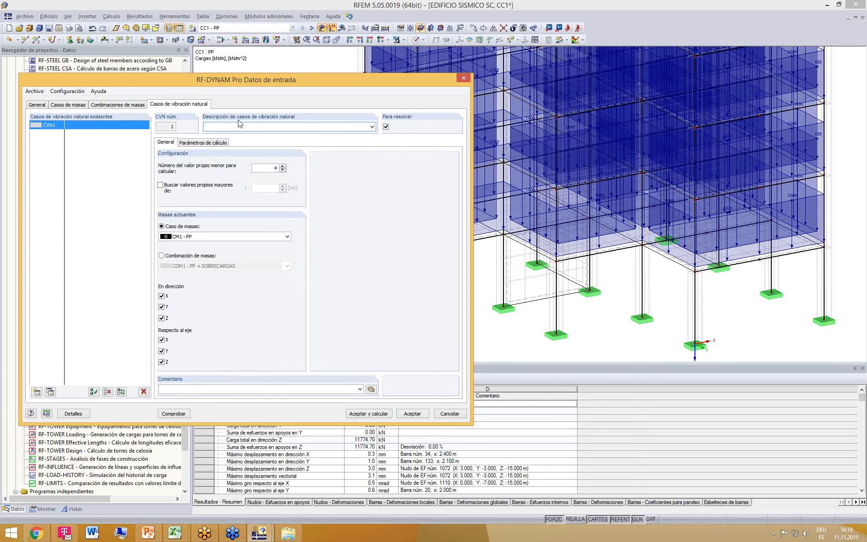
pyautogui.moveTo(322, 86); pyautogui.dragTo(313, 86)
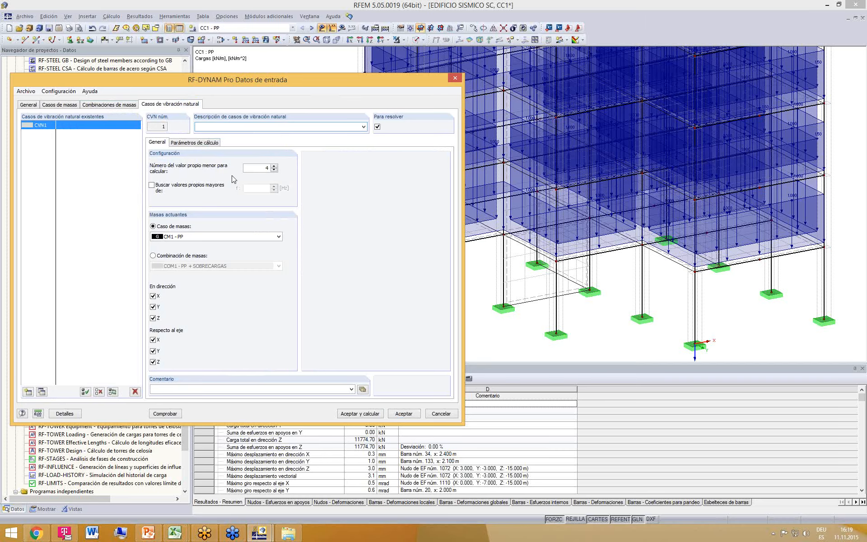
pyautogui.doubleClick(266, 168)
pyautogui.write('30')
pyautogui.moveTo(312, 83); pyautogui.dragTo(318, 78)
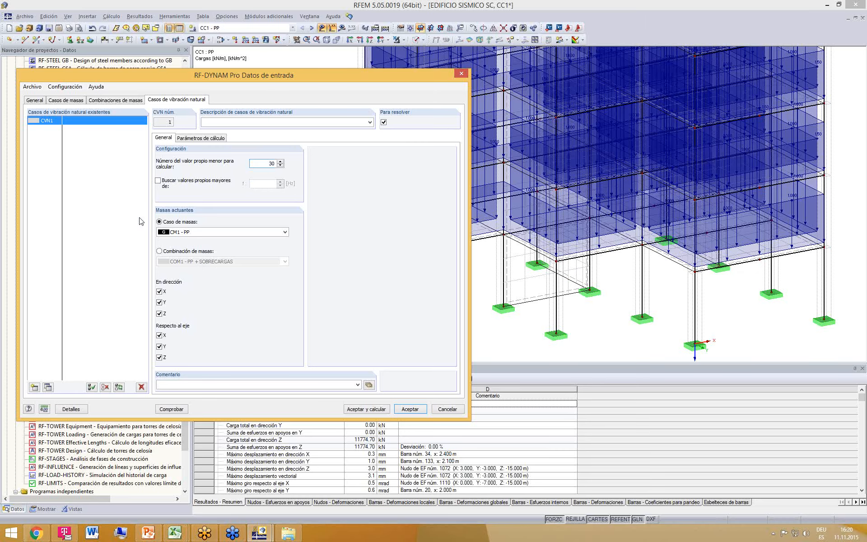
# - Disable the acting masses about the X, Y and Z axes for CVN1
pyautogui.click(160, 336)
pyautogui.click(160, 347)
pyautogui.click(160, 358)
pyautogui.moveTo(303, 79); pyautogui.dragTo(308, 75)
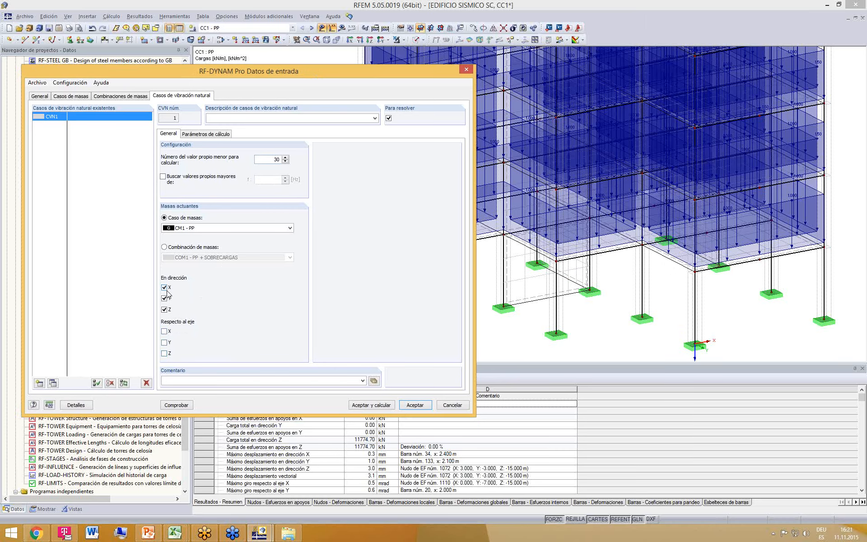
# - Use mass combination COM1 - PP + SOBRECARGAS as the acting masses for CVN1 and open its calculation parameters
pyautogui.click(164, 248)
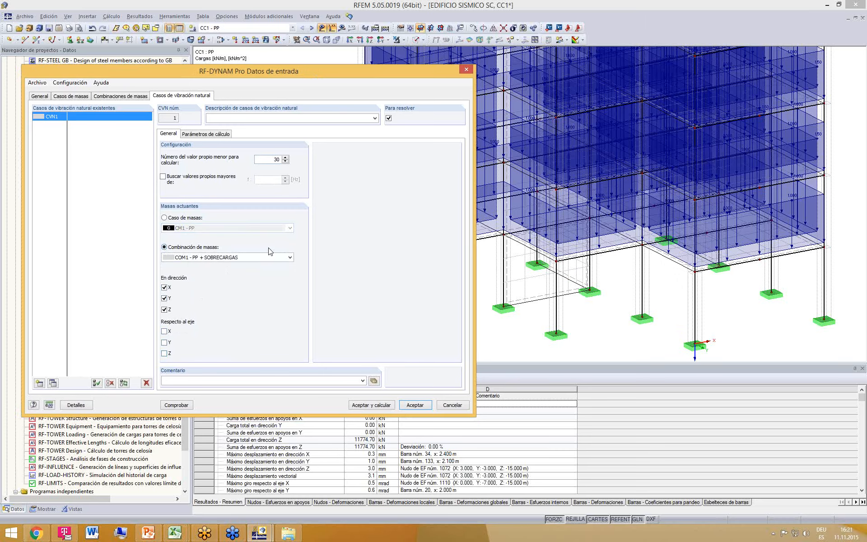
pyautogui.click(218, 135)
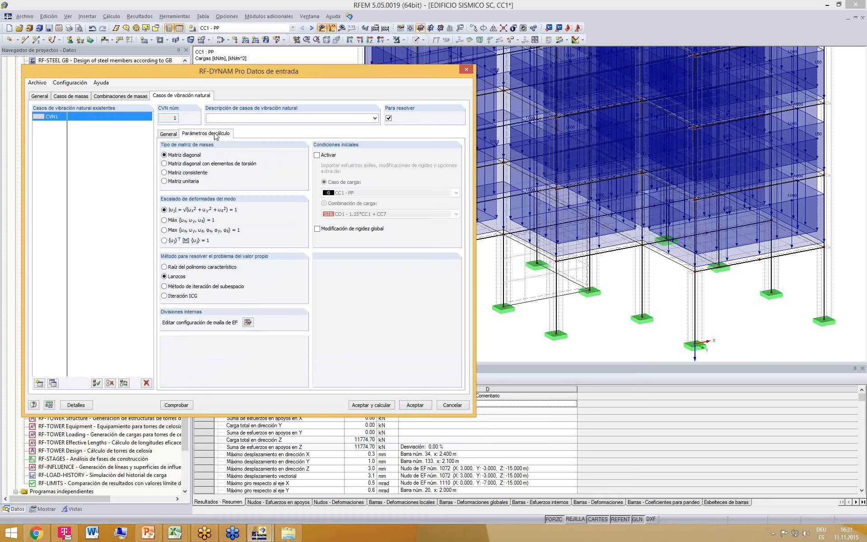
# - Review CVN1's general settings and calculation parameters, and check the FE mesh settings without changing them
pyautogui.moveTo(348, 72); pyautogui.dragTo(353, 64)
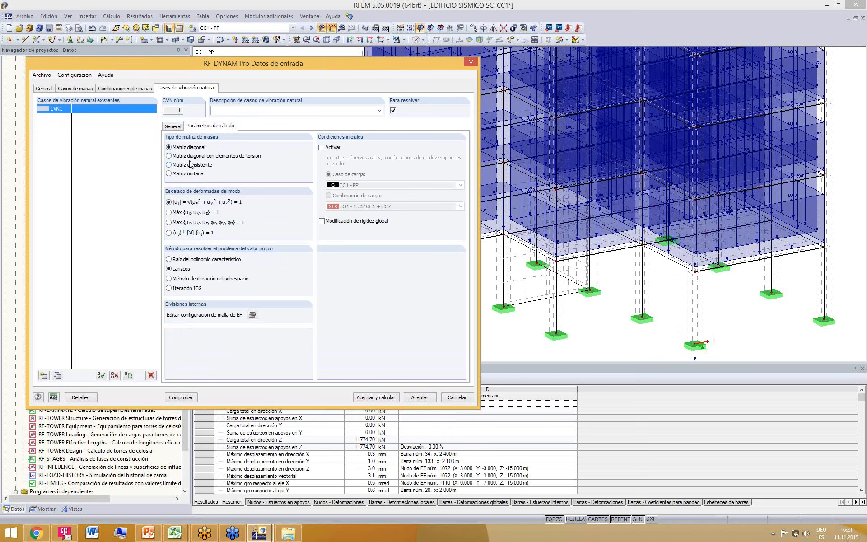
pyautogui.click(175, 126)
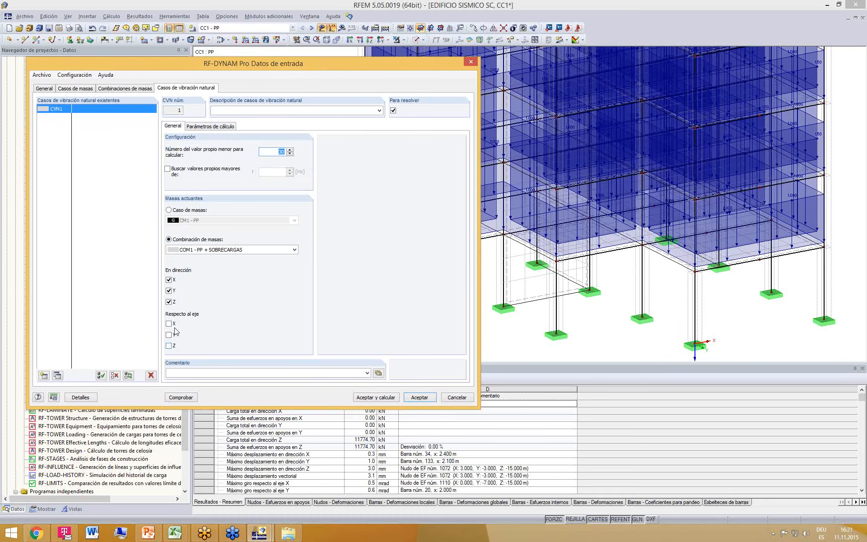
pyautogui.click(212, 128)
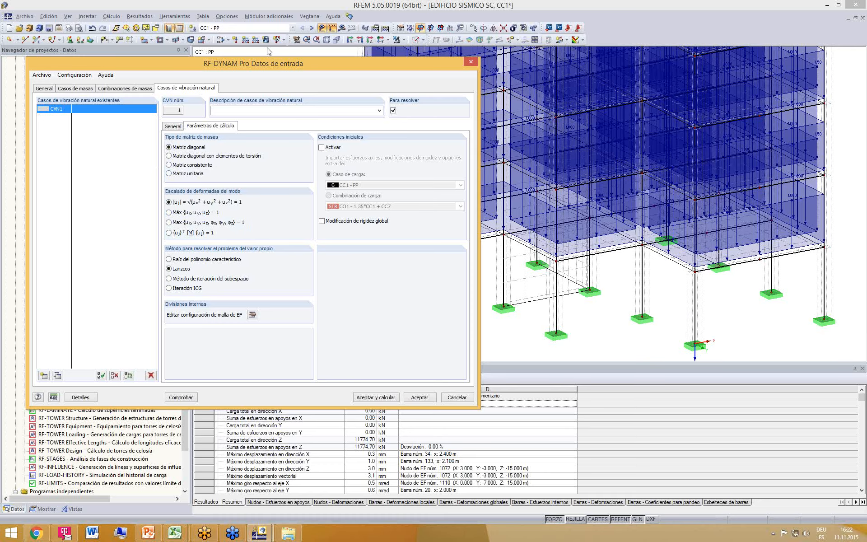
pyautogui.moveTo(313, 67); pyautogui.dragTo(318, 59)
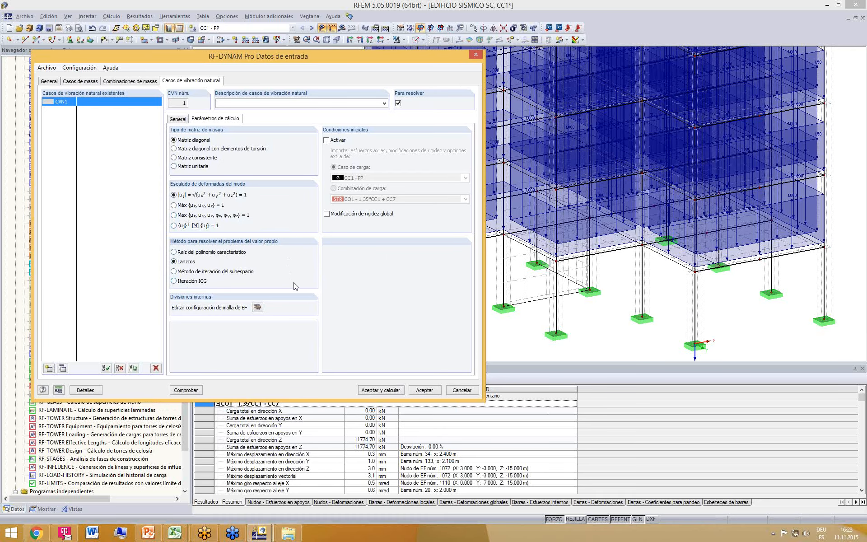
pyautogui.click(258, 307)
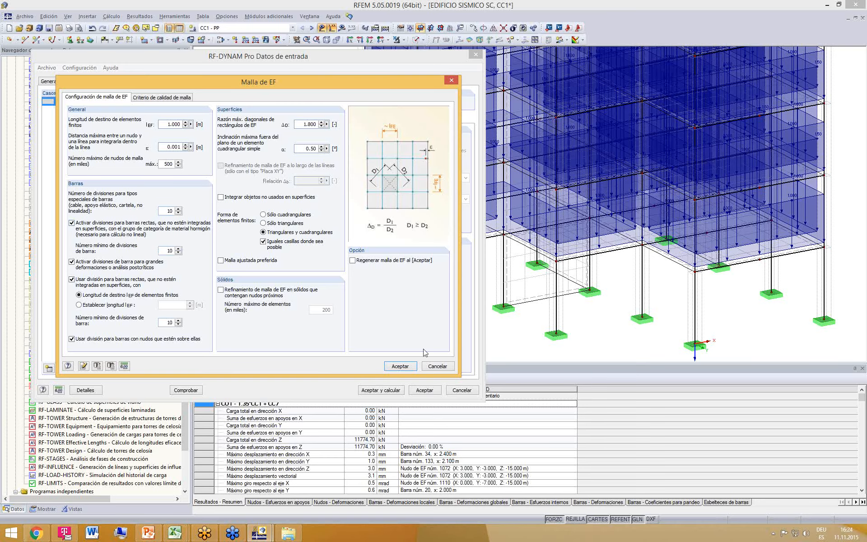
pyautogui.click(401, 366)
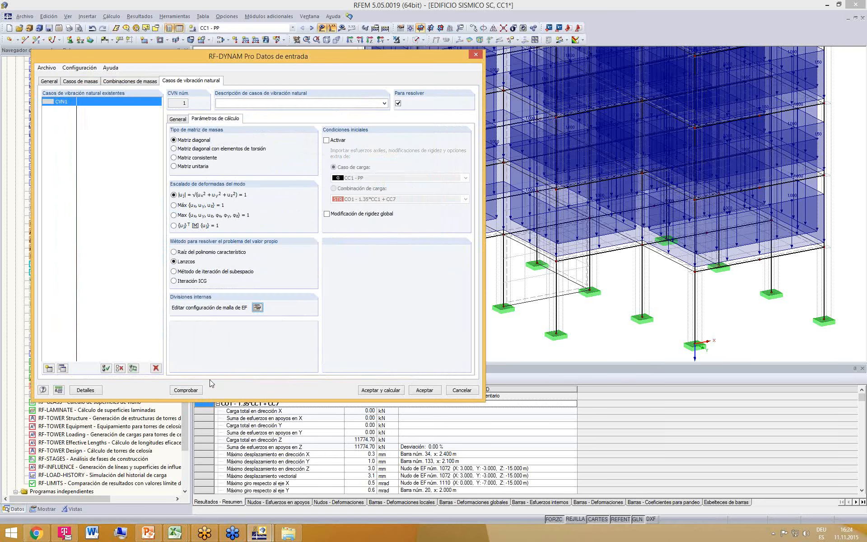
# - Check the RF-DYNAM Pro input data for consistency errors, then accept it and run the natural vibration calculation
pyautogui.click(189, 391)
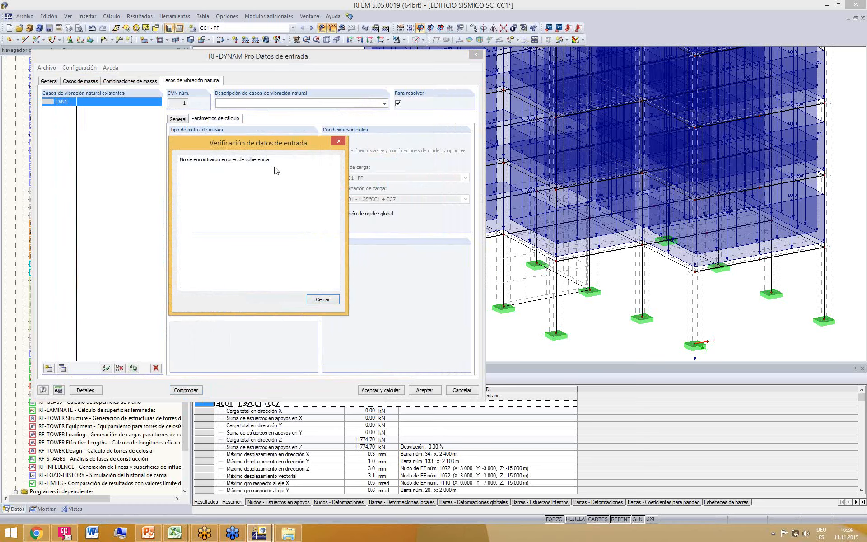
pyautogui.click(322, 300)
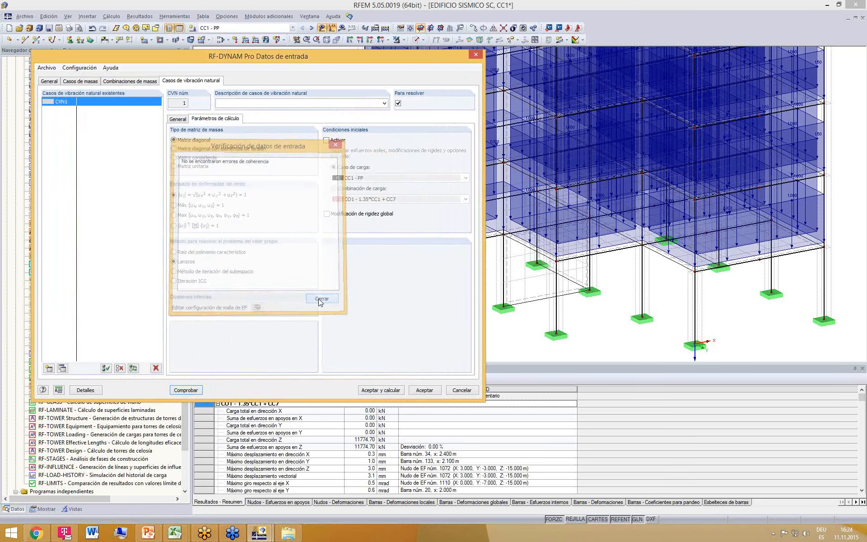
pyautogui.click(379, 391)
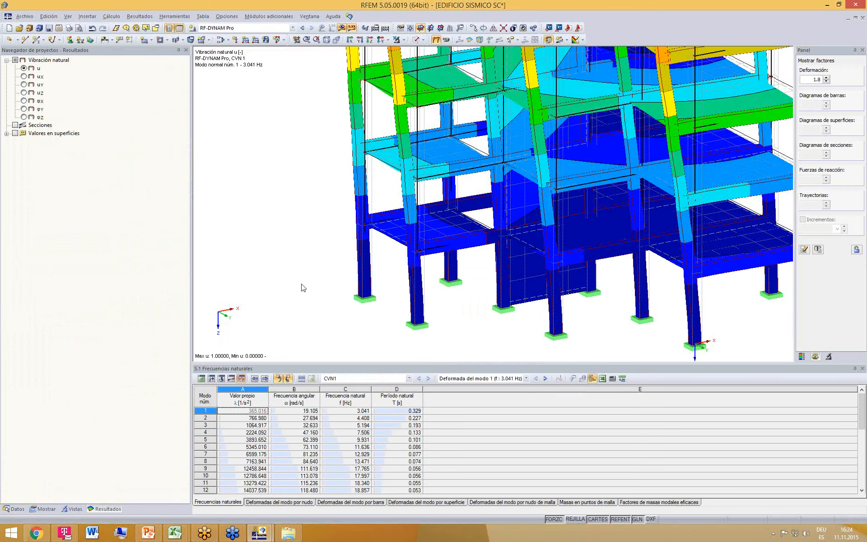
# - Fit the whole deformed building in view, enlarge the natural frequencies table and examine its eigenvalues, frequencies and periods for all modes
pyautogui.scroll(-5, 362, 333)
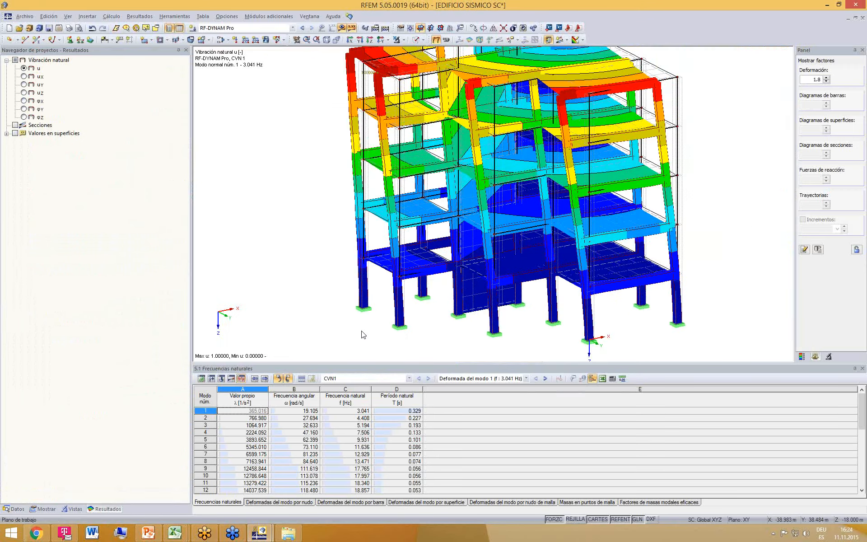
pyautogui.moveTo(362, 329); pyautogui.dragTo(420, 303, button='middle')
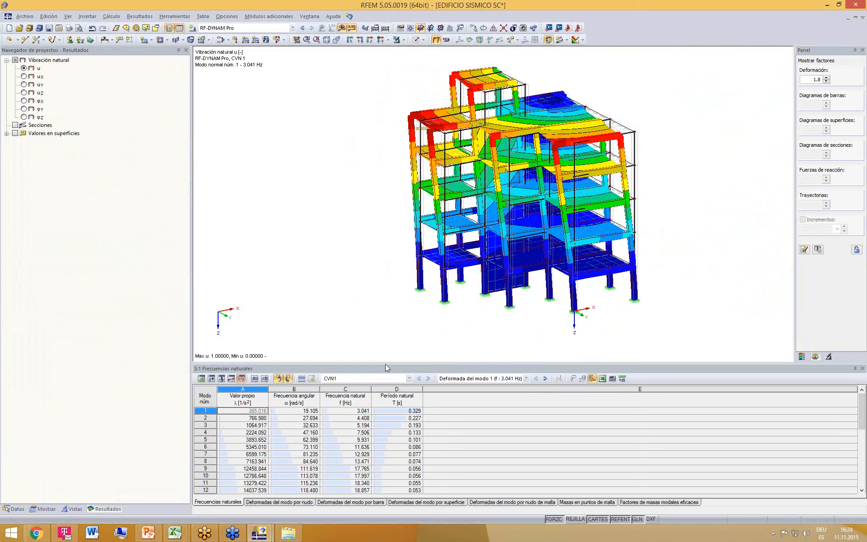
pyautogui.moveTo(386, 363); pyautogui.dragTo(387, 332)
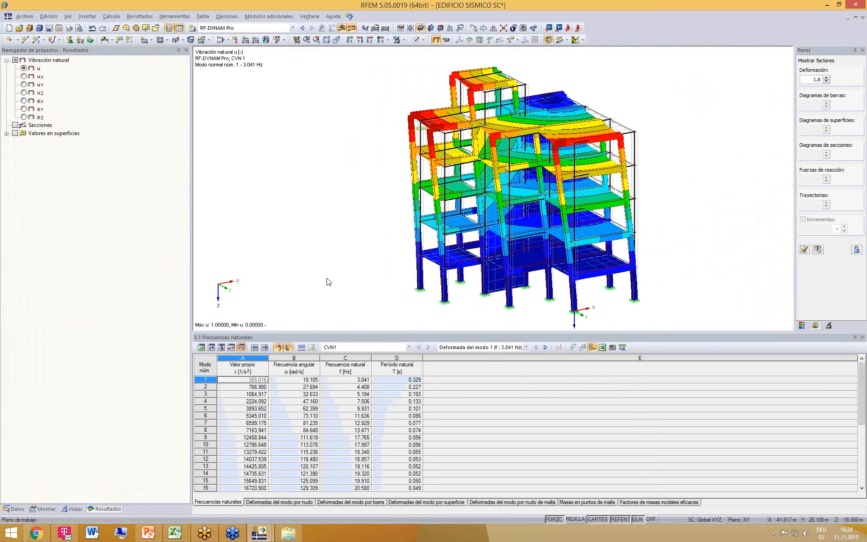
pyautogui.moveTo(339, 269); pyautogui.dragTo(339, 261, button='middle')
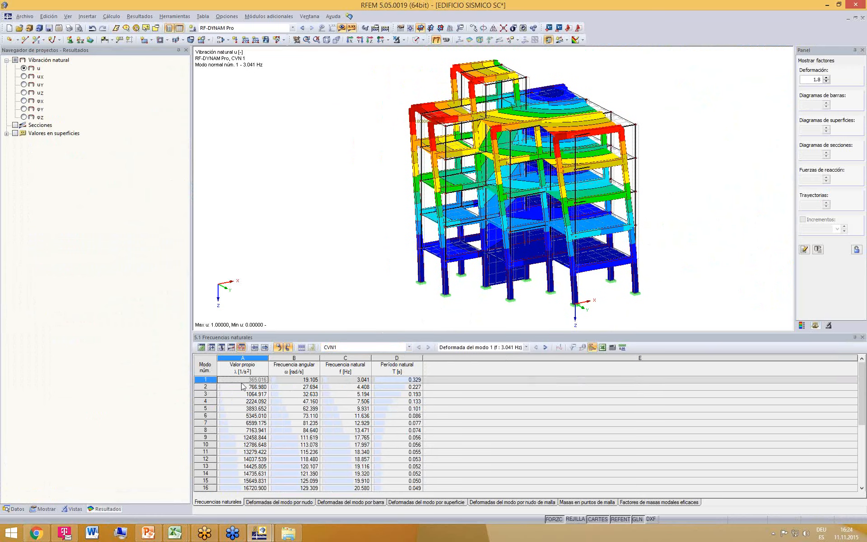
pyautogui.moveTo(863, 412); pyautogui.dragTo(863, 473)
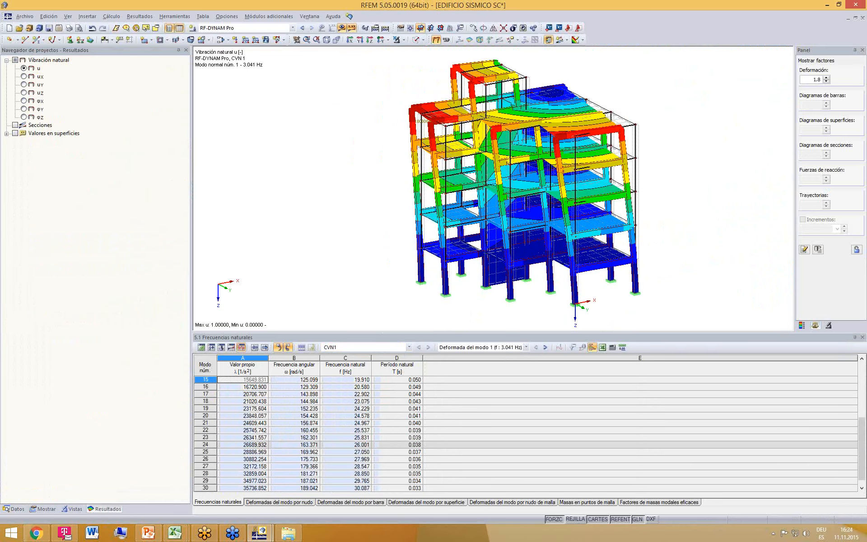
pyautogui.moveTo(862, 449); pyautogui.dragTo(853, 387)
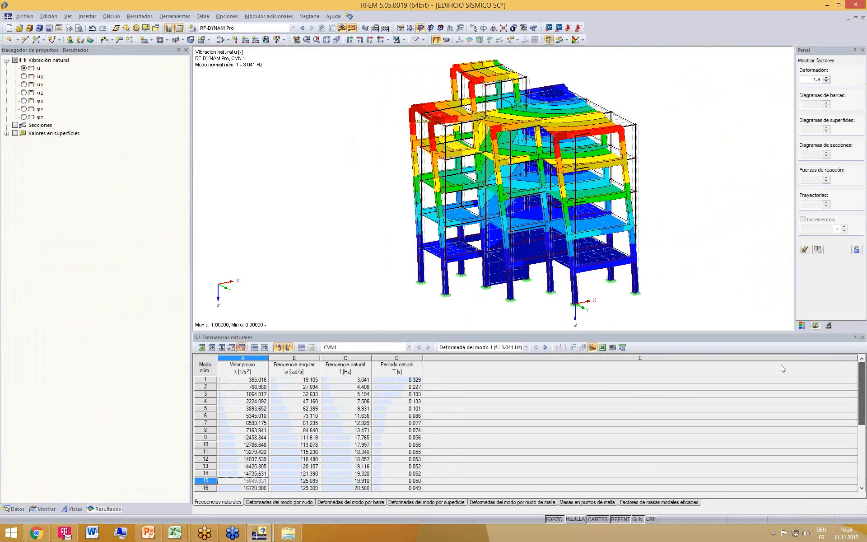
pyautogui.click(405, 381)
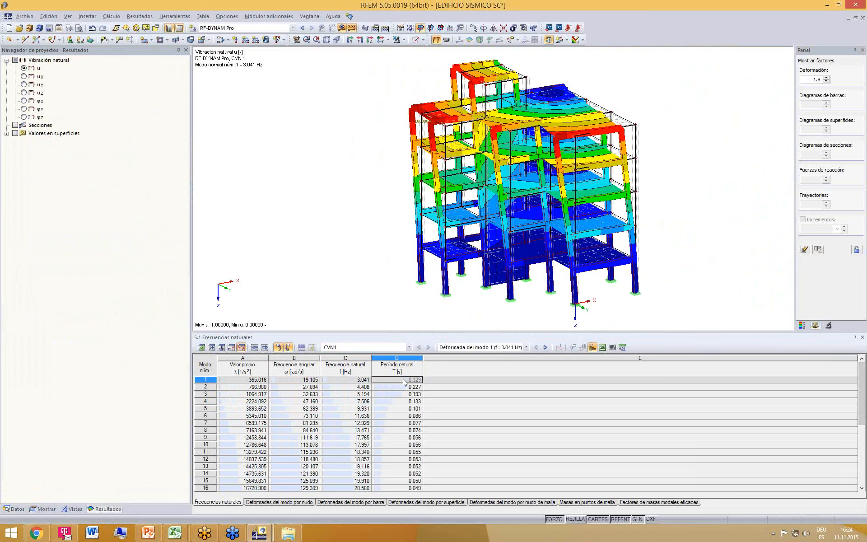
pyautogui.click(284, 380)
pyautogui.press('Right')
pyautogui.press('Right')
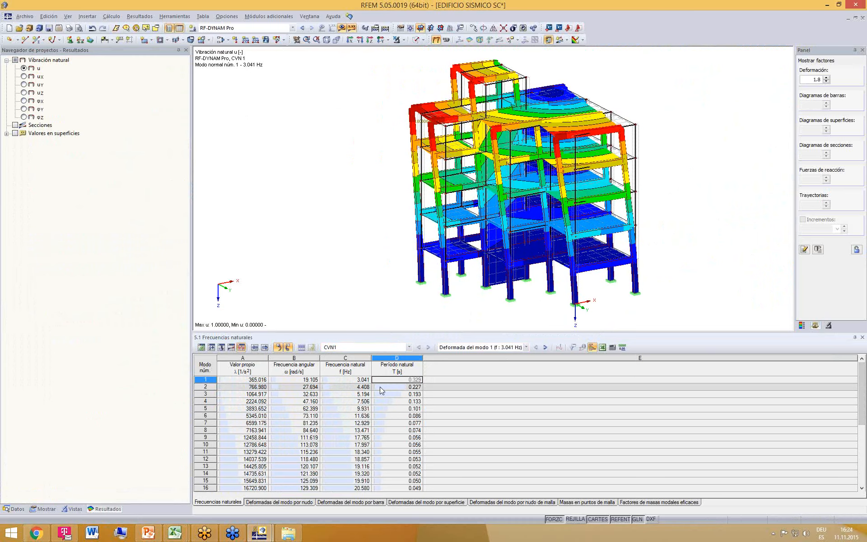
# - Display the deformed shapes of modes 2 and 3 and inspect each from different angles
pyautogui.click(399, 387)
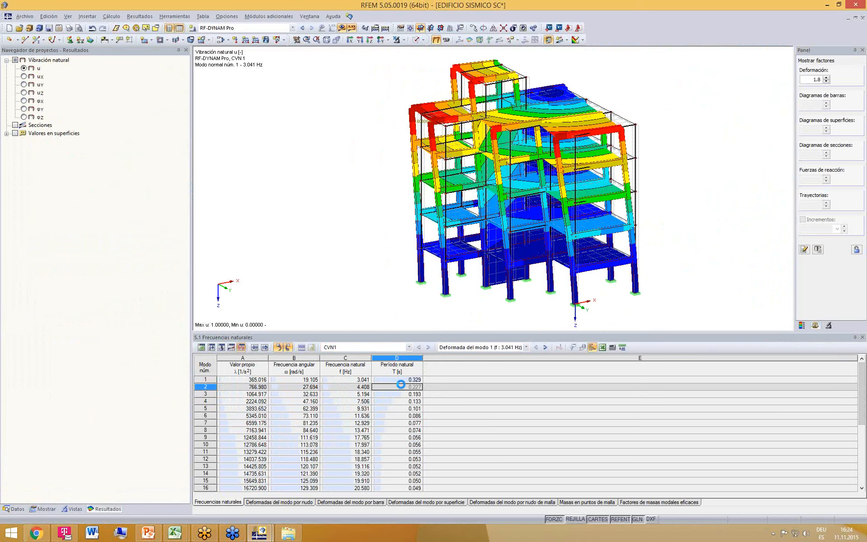
pyautogui.keyDown('ctrl'); pyautogui.moveTo(637, 224); pyautogui.dragTo(451, 230, button='middle'); pyautogui.keyUp('ctrl')
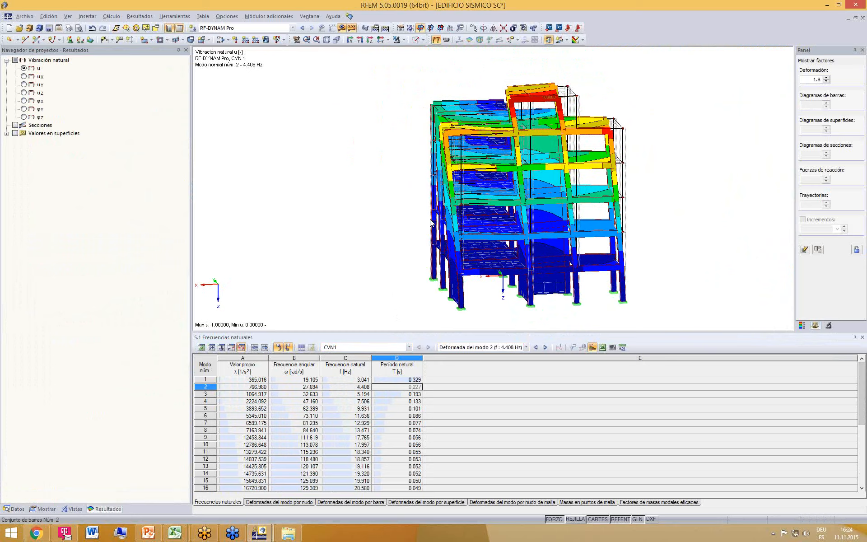
pyautogui.click(409, 394)
pyautogui.keyDown('ctrl'); pyautogui.moveTo(726, 204); pyautogui.dragTo(475, 185, button='middle'); pyautogui.keyUp('ctrl')
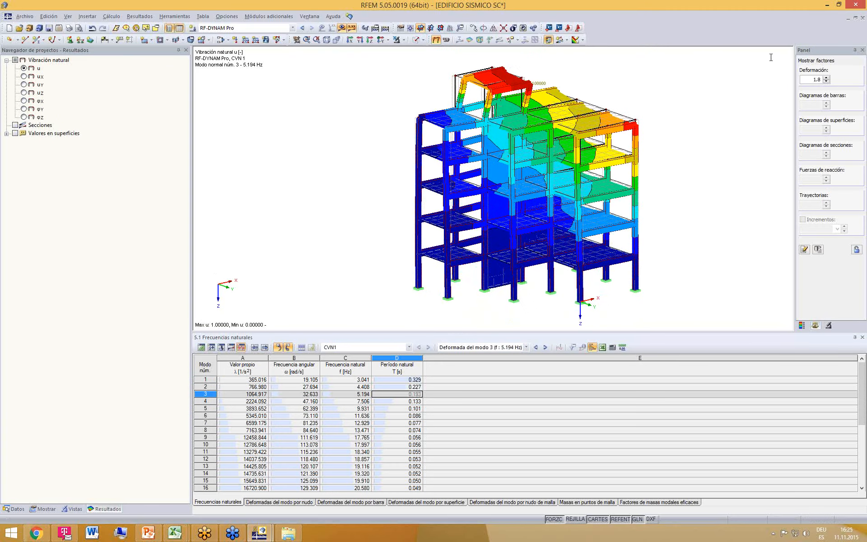
# - Set the deformation display factor to 3 to exaggerate the mode shape
pyautogui.doubleClick(817, 80)
pyautogui.press('Return')
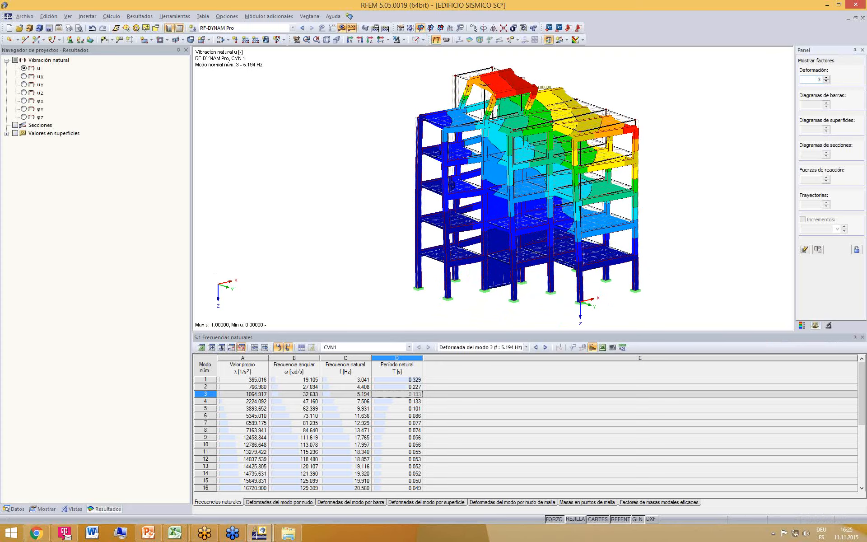
pyautogui.keyDown('ctrl'); pyautogui.moveTo(519, 198); pyautogui.dragTo(497, 217, button='middle'); pyautogui.keyUp('ctrl')
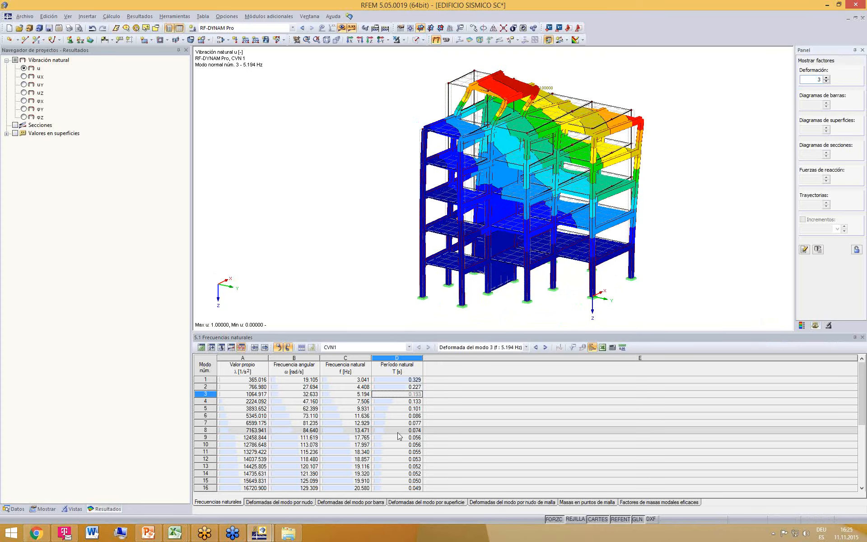
# - Step through the deformed shapes of modes 4 to 9 and compare modes 8 and 9
pyautogui.click(404, 401)
pyautogui.click(410, 409)
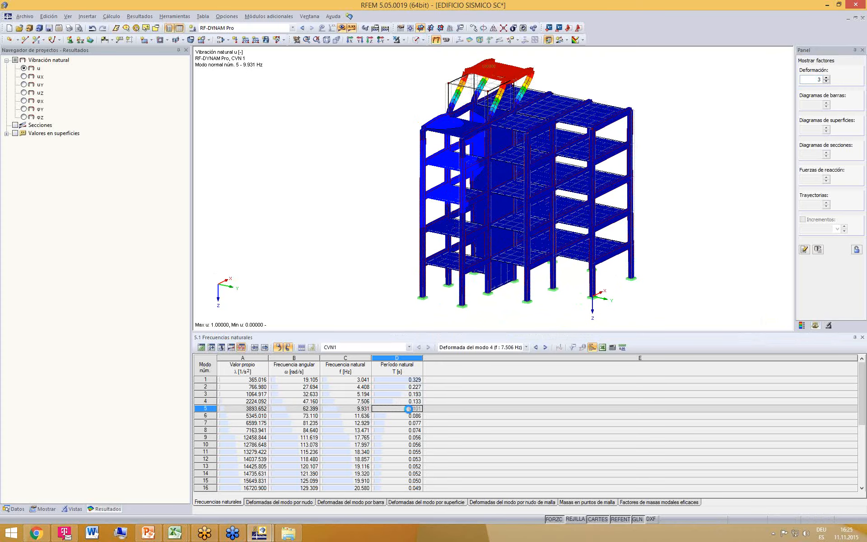
pyautogui.click(415, 416)
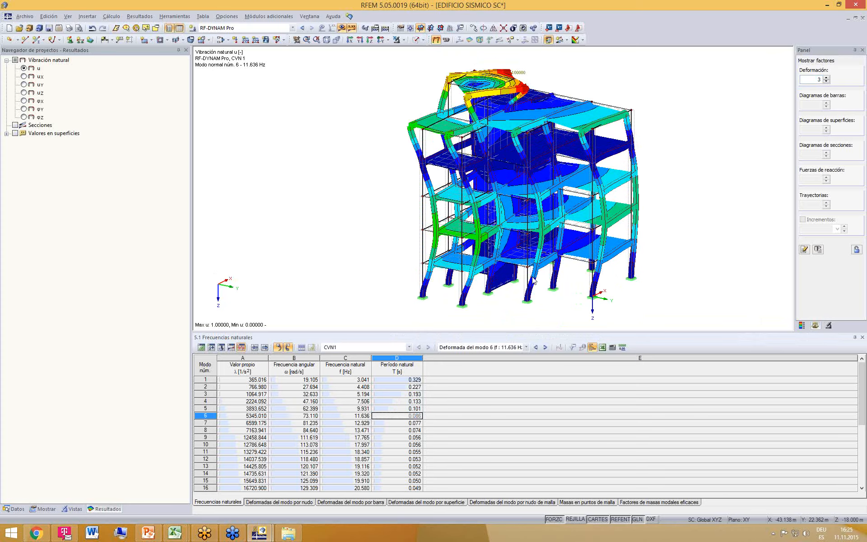
pyautogui.click(409, 424)
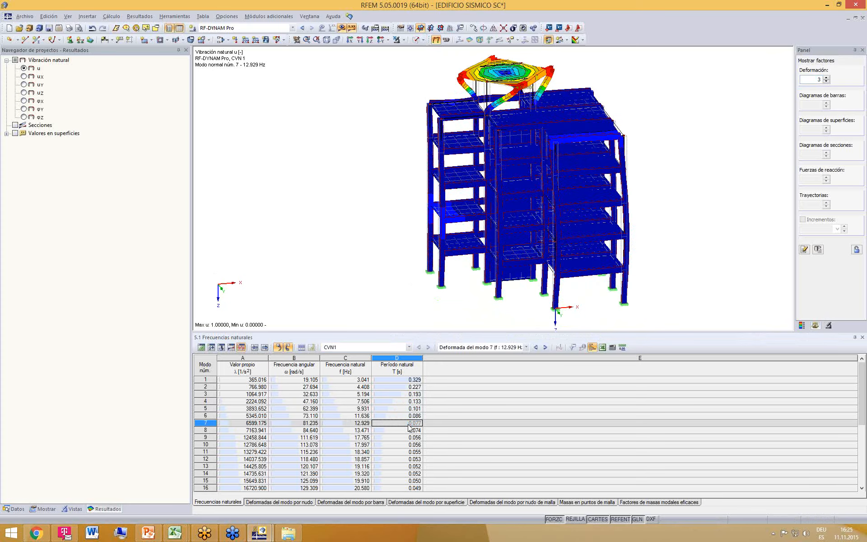
pyautogui.press('Down')
pyautogui.press('Down')
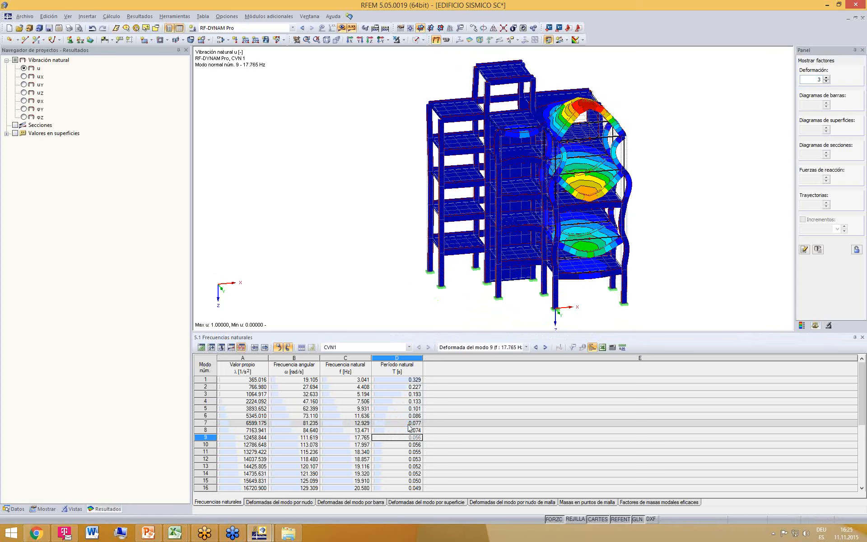
pyautogui.press('Up')
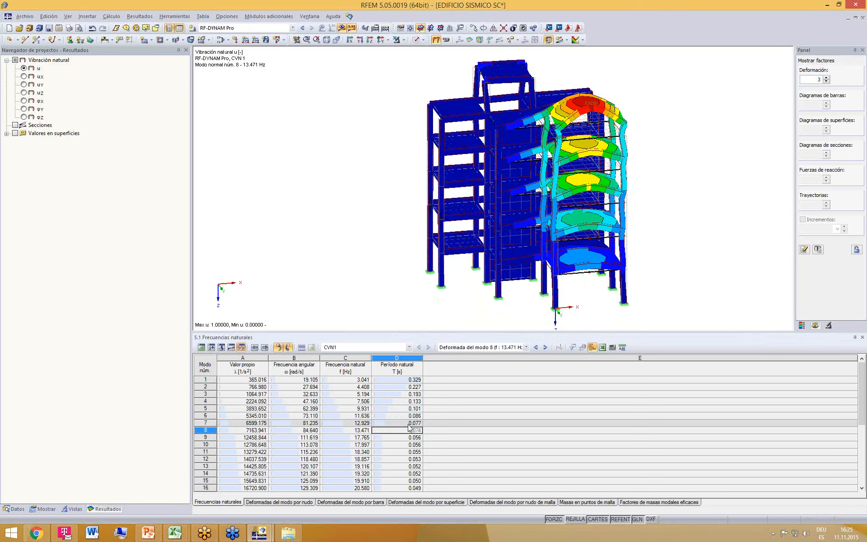
pyautogui.press('Down')
pyautogui.press('Up')
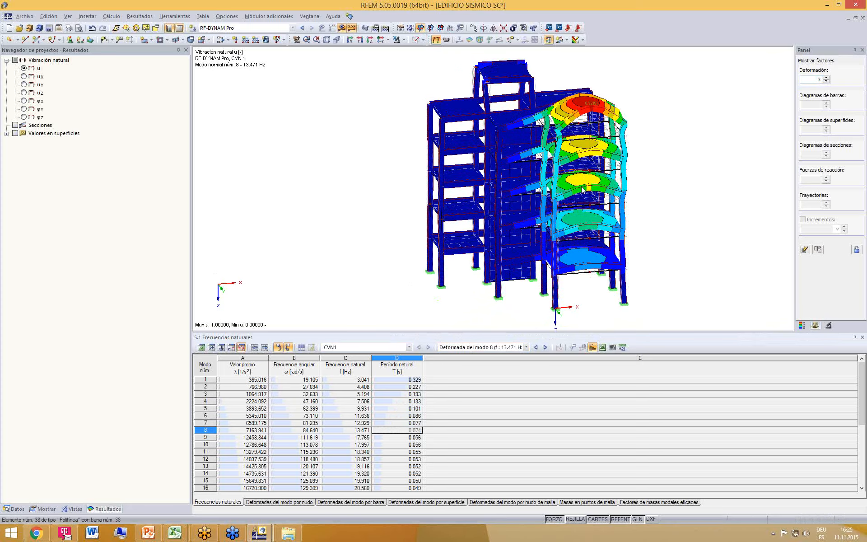
# - Go back through the modes to mode 2 and inspect its deformed shape from another side
pyautogui.press('Up')
pyautogui.press('Up')
pyautogui.press('Up')
pyautogui.press('Up')
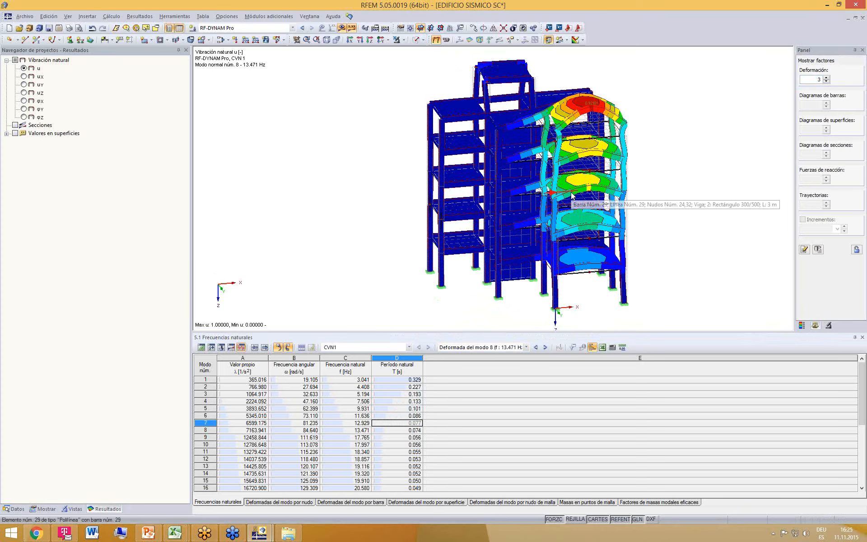
pyautogui.press('Up')
pyautogui.press('Up')
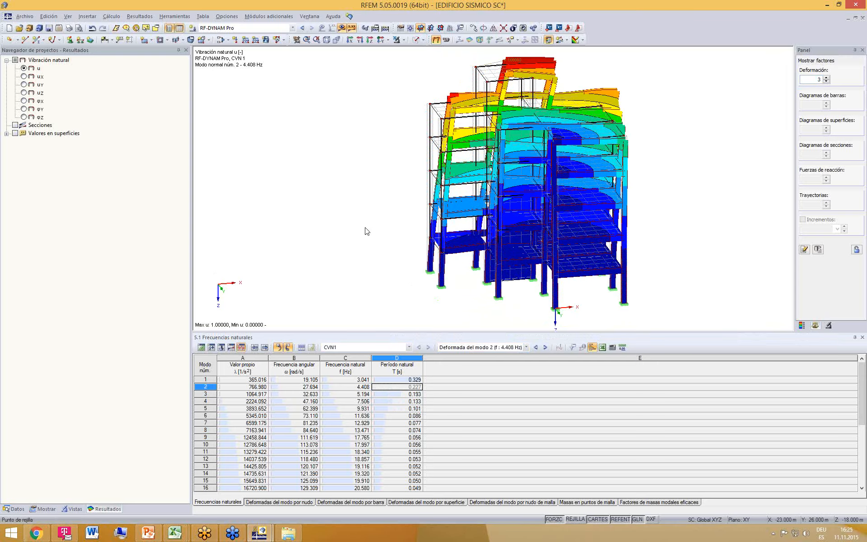
pyautogui.keyDown('ctrl'); pyautogui.moveTo(366, 230); pyautogui.dragTo(450, 202, button='middle'); pyautogui.keyUp('ctrl')
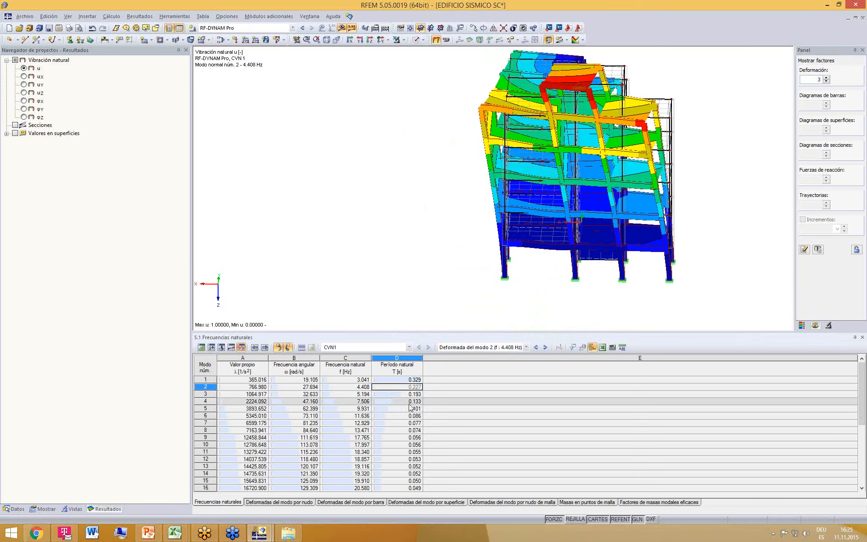
# - Display the deformed shape of mode 9 and continue through the higher modes up to mode 15
pyautogui.click(404, 438)
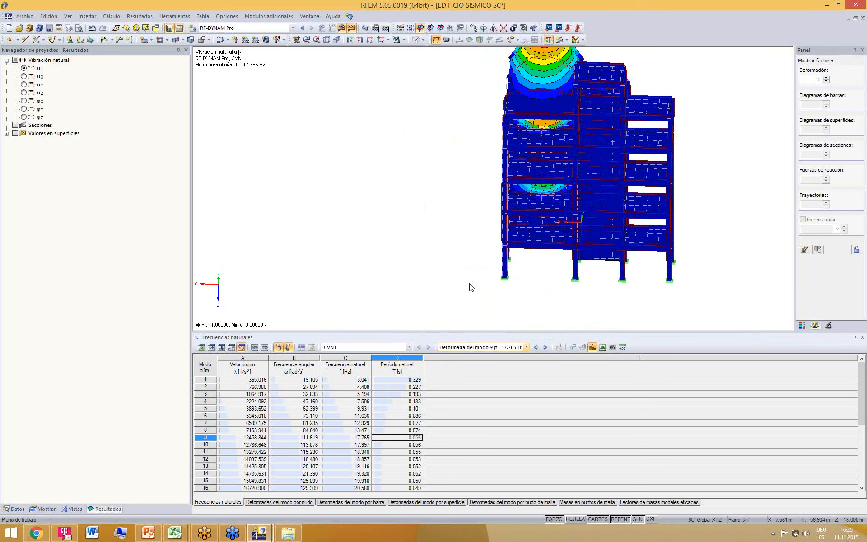
pyautogui.keyDown('ctrl'); pyautogui.moveTo(470, 288); pyautogui.dragTo(566, 222, button='middle'); pyautogui.keyUp('ctrl')
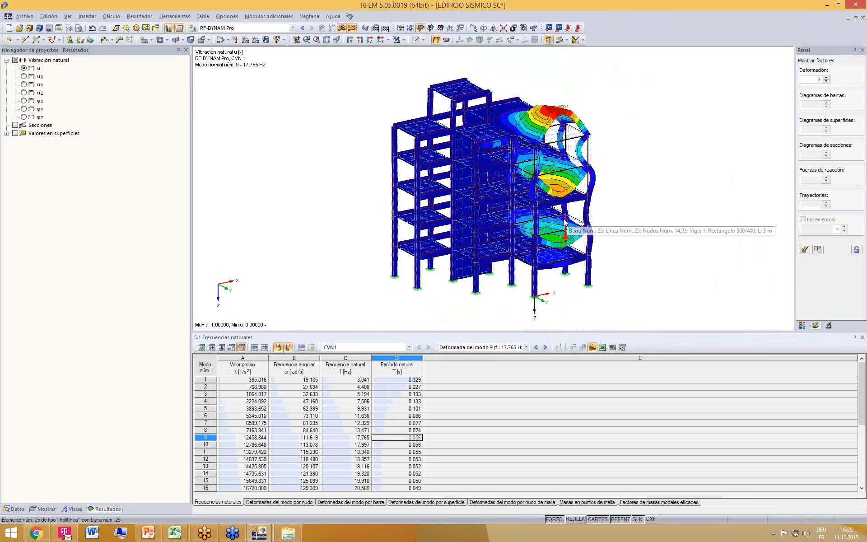
pyautogui.press('Down')
pyautogui.press('Down')
pyautogui.press('Down')
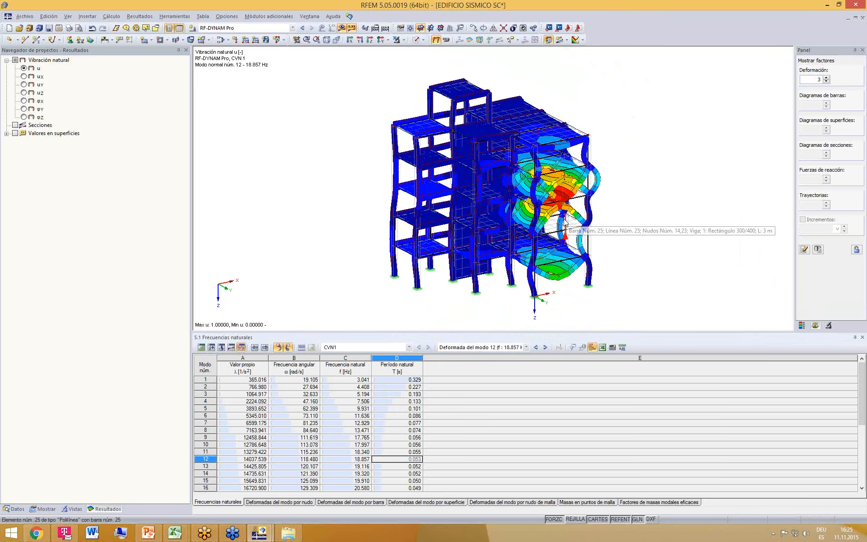
pyautogui.press('Down')
pyautogui.press('Down')
pyautogui.press('Down')
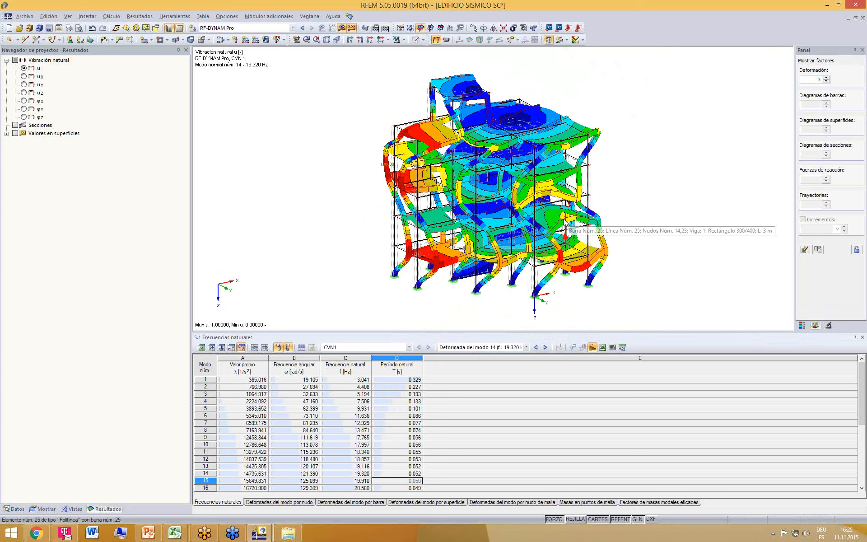
# - Step through the deformed shapes of modes 16 to 19 and inspect mode 19 from another side
pyautogui.press('Down')
pyautogui.press('Down')
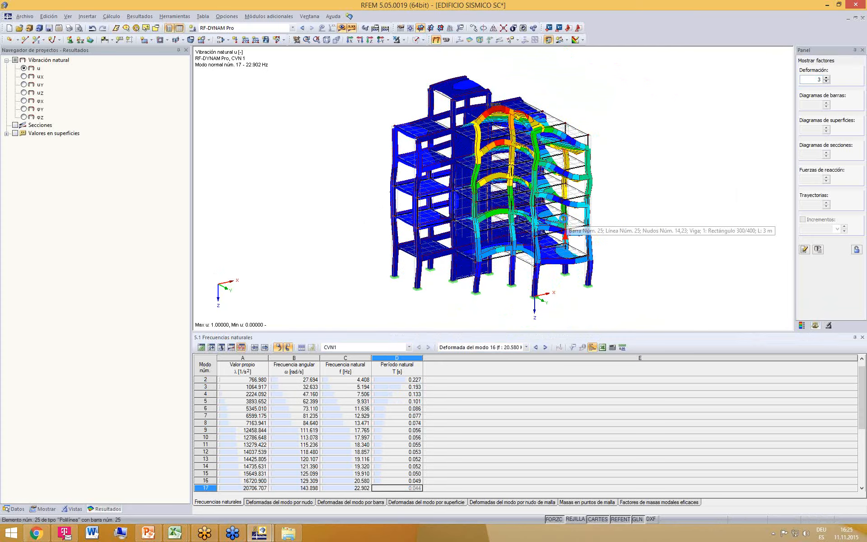
pyautogui.press('Down')
pyautogui.press('Down')
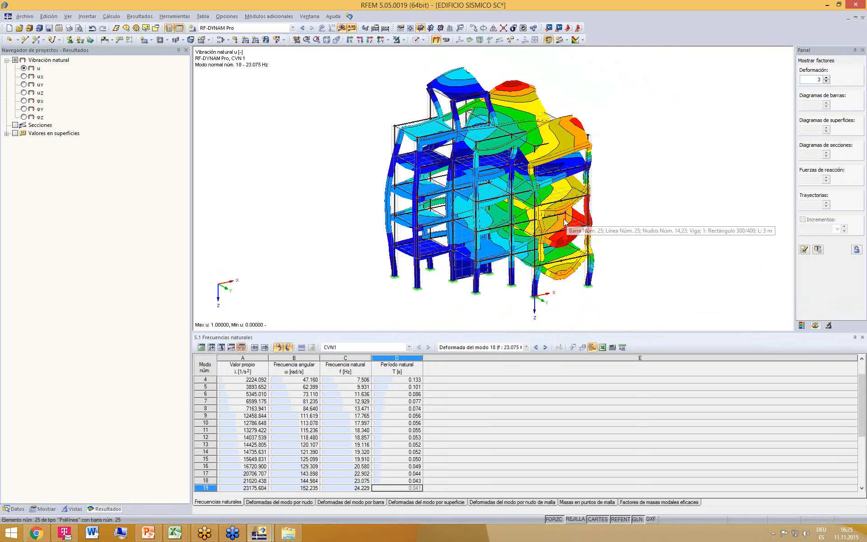
pyautogui.keyDown('ctrl'); pyautogui.moveTo(649, 185); pyautogui.dragTo(630, 170, button='middle'); pyautogui.keyUp('ctrl')
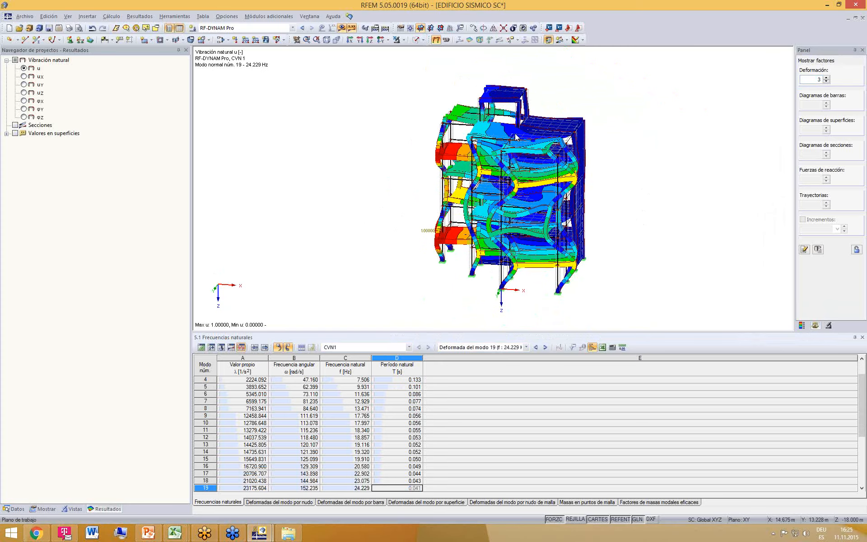
# - Hide the results, select the whole building and create a new node at its centre of gravity
pyautogui.click(343, 30)
pyautogui.moveTo(391, 49); pyautogui.dragTo(656, 311)
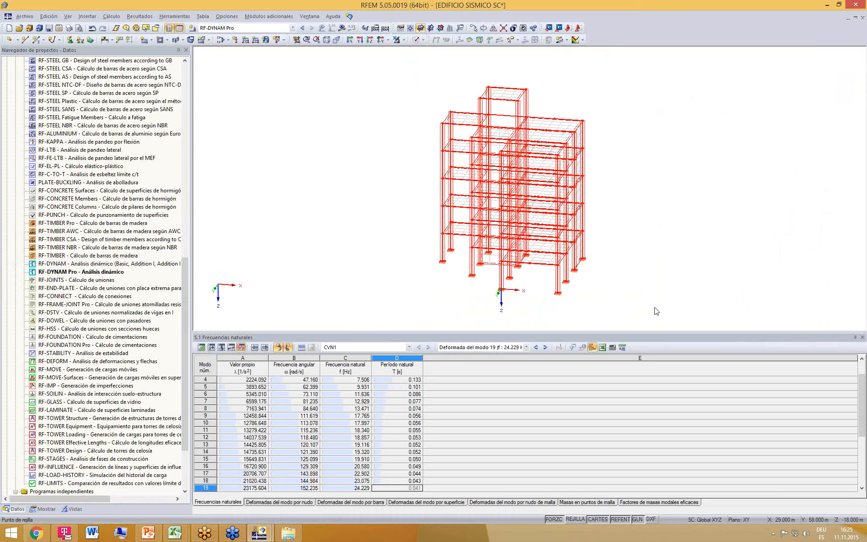
pyautogui.rightClick(534, 231)
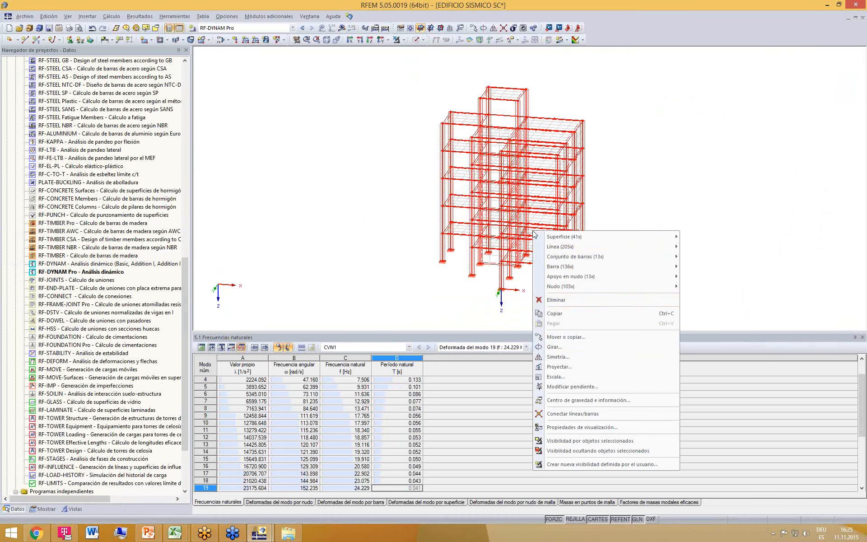
pyautogui.click(587, 399)
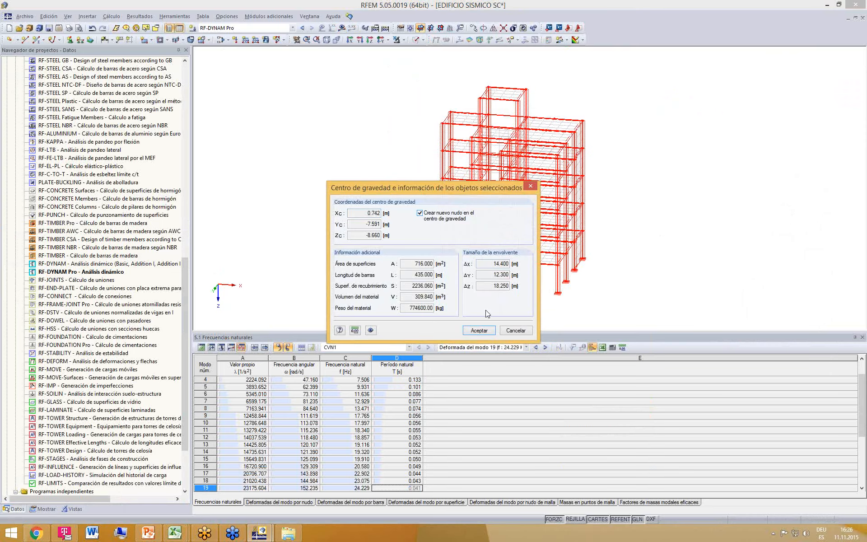
pyautogui.click(483, 332)
# - Examine the position of the new centre-of-gravity node within the building from several angles and distances
pyautogui.keyDown('ctrl'); pyautogui.moveTo(533, 235); pyautogui.dragTo(529, 208, button='middle'); pyautogui.keyUp('ctrl')
pyautogui.scroll(6, 529, 208)
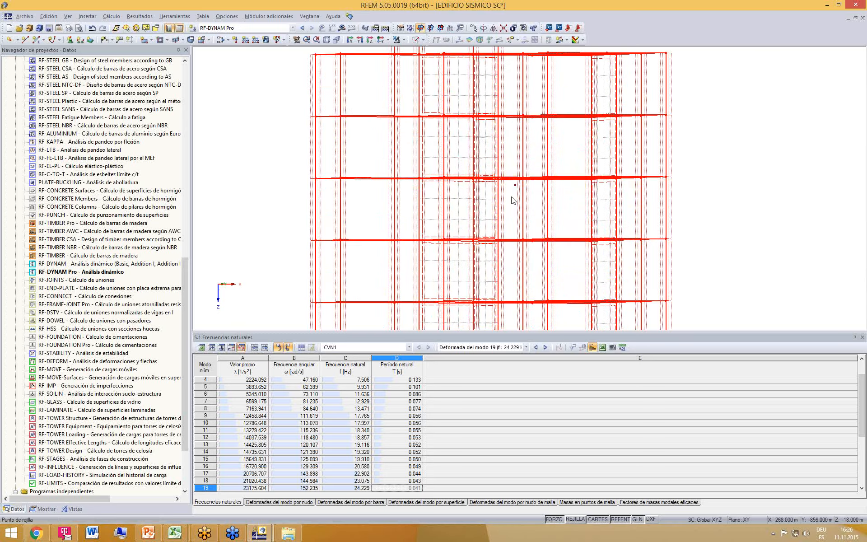
pyautogui.scroll(-5, 510, 198)
pyautogui.moveTo(511, 198)
pyautogui.keyDown('ctrl'); pyautogui.mouseDown(button='middle')
pyautogui.moveTo(479, 209)
pyautogui.moveTo(539, 208)
pyautogui.moveTo(523, 199)
pyautogui.moveTo(535, 199)
pyautogui.moveTo(514, 203)
pyautogui.moveTo(497, 281)
pyautogui.moveTo(484, 258)
pyautogui.moveTo(512, 220)
pyautogui.moveTo(508, 190)
pyautogui.moveTo(513, 196)
pyautogui.mouseUp(button='middle'); pyautogui.keyUp('ctrl')
pyautogui.scroll(3, 506, 187)
pyautogui.scroll(5, 513, 196)
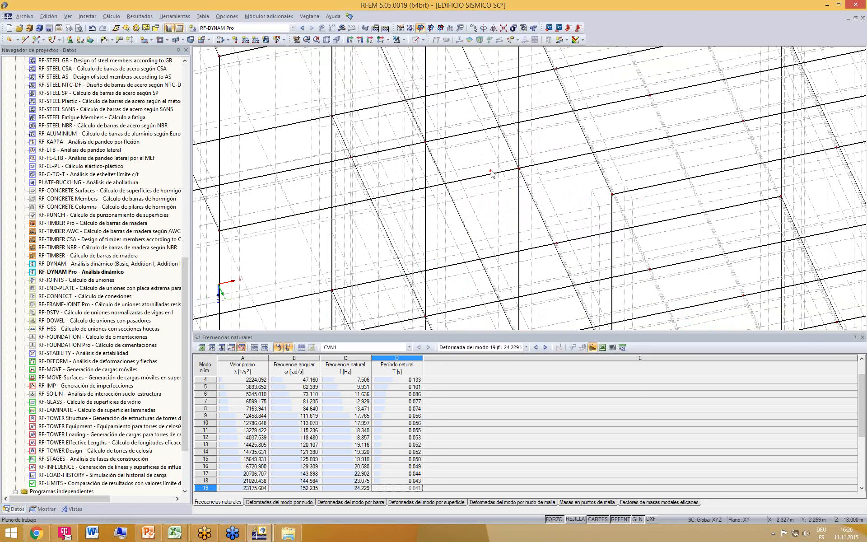
pyautogui.scroll(-5, 492, 174)
pyautogui.scroll(-6, 514, 157)
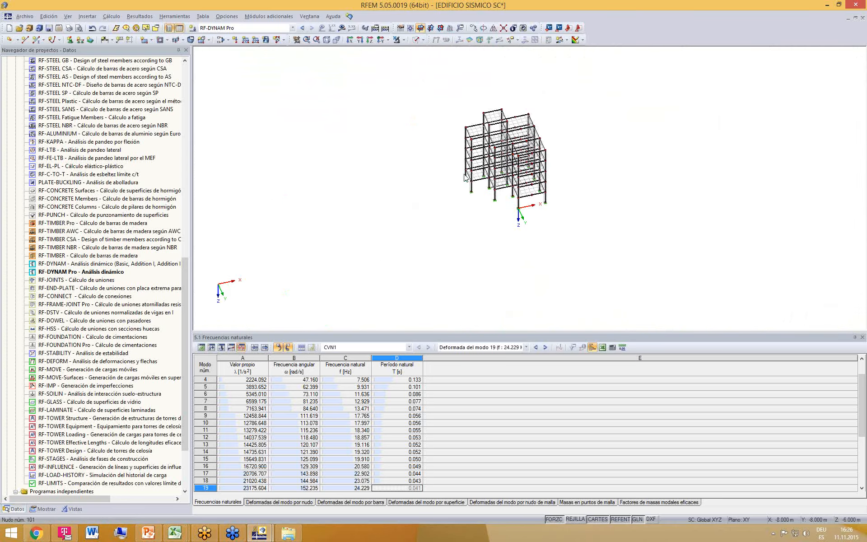
pyautogui.scroll(4, 488, 149)
pyautogui.keyDown('ctrl'); pyautogui.moveTo(554, 235); pyautogui.dragTo(490, 161, button='middle'); pyautogui.keyUp('ctrl')
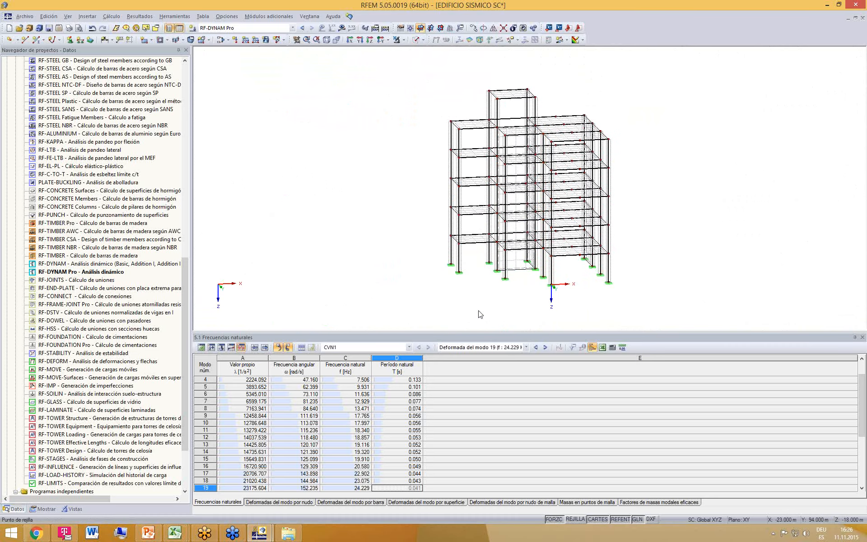
pyautogui.moveTo(584, 296); pyautogui.dragTo(564, 268, button='middle')
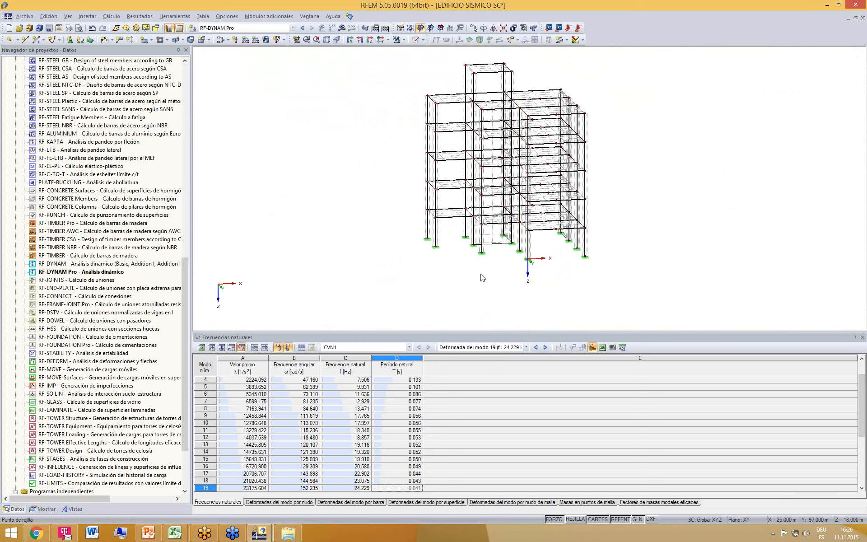
pyautogui.keyDown('ctrl'); pyautogui.moveTo(462, 266); pyautogui.dragTo(470, 291, button='middle'); pyautogui.keyUp('ctrl')
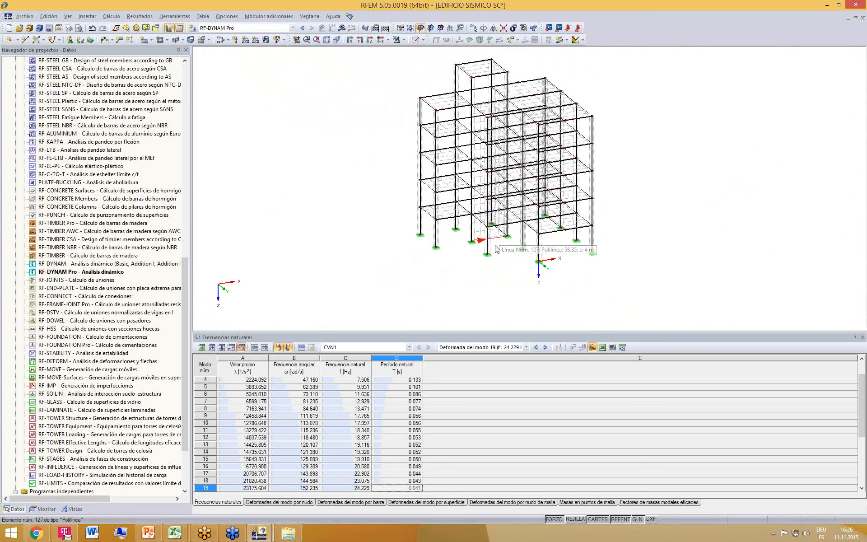
pyautogui.moveTo(497, 249); pyautogui.dragTo(475, 261, button='middle')
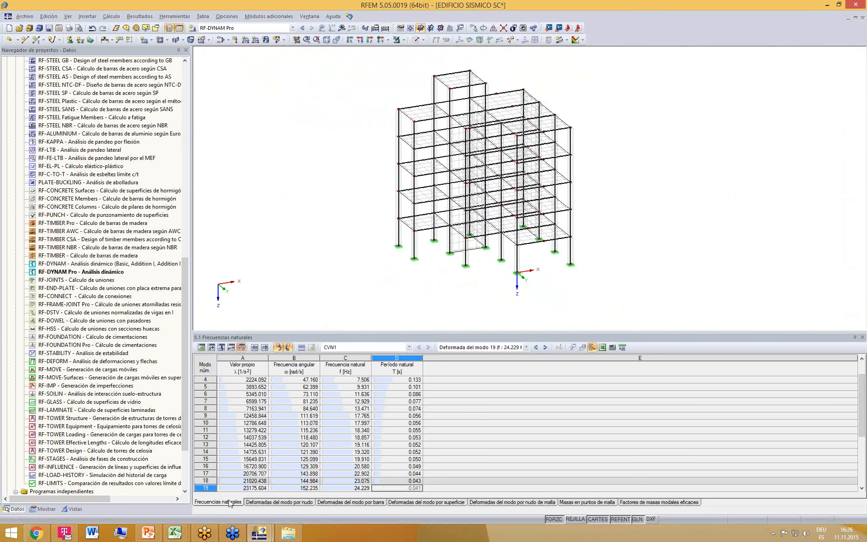
# - Go through modes 14 to 18 in the natural frequencies table
pyautogui.click(397, 451)
pyautogui.press('Down')
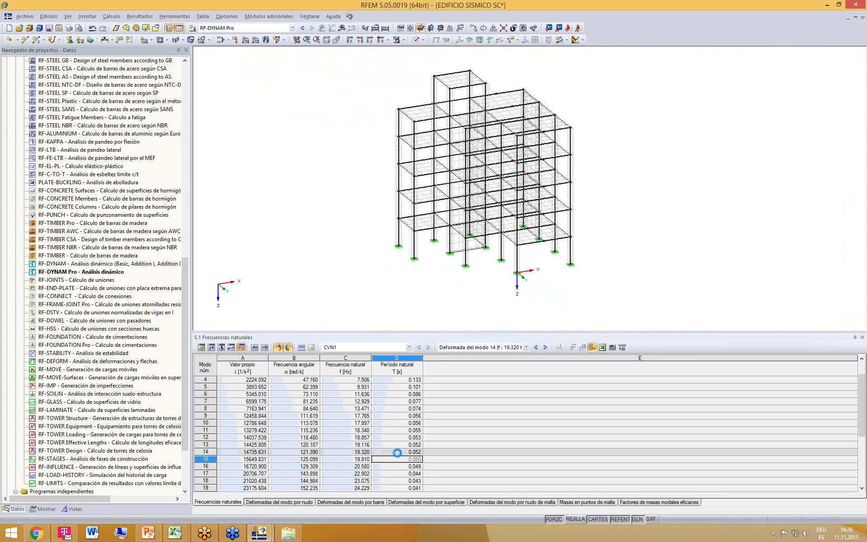
pyautogui.press('Down')
pyautogui.press('Down')
pyautogui.press('Down')
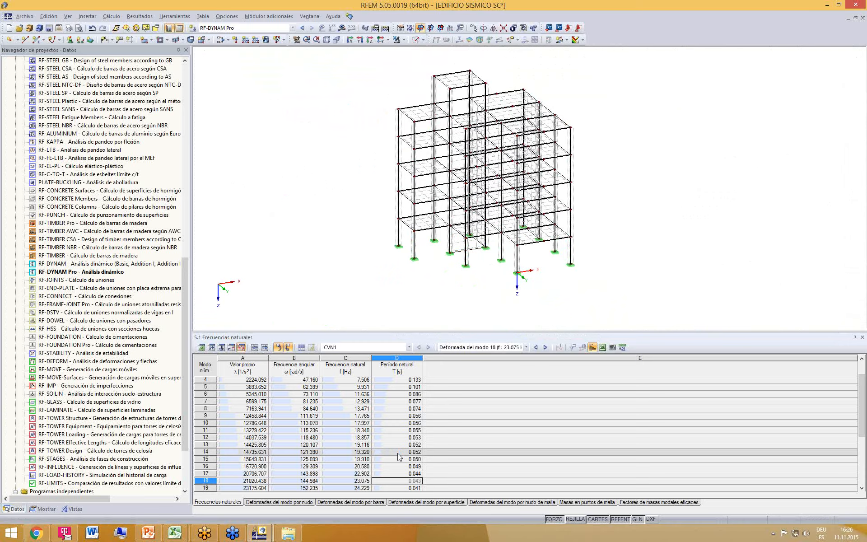
# - Open the effective modal mass factors table and display the deformed shape of mode 2 for its X-direction factor
pyautogui.click(659, 502)
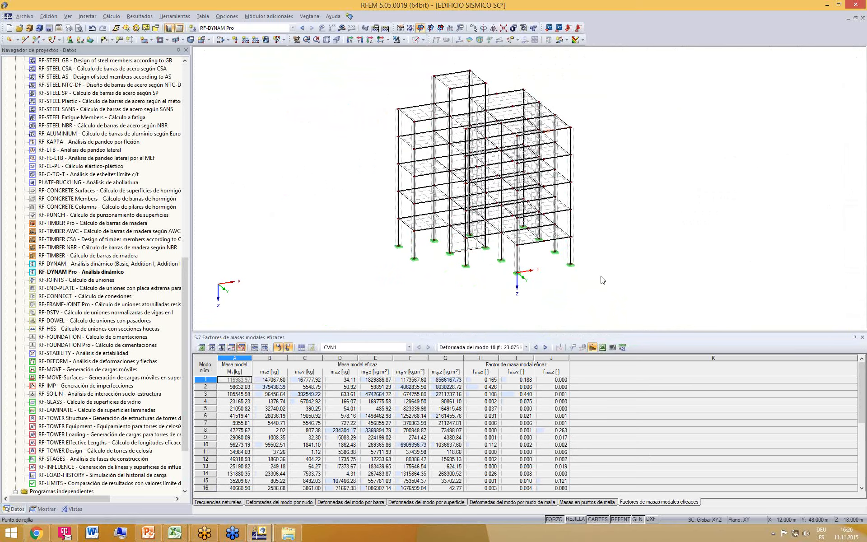
pyautogui.keyDown('ctrl'); pyautogui.moveTo(718, 284); pyautogui.dragTo(506, 287, button='middle'); pyautogui.keyUp('ctrl')
pyautogui.keyDown('ctrl'); pyautogui.moveTo(680, 259); pyautogui.dragTo(668, 250, button='middle'); pyautogui.keyUp('ctrl')
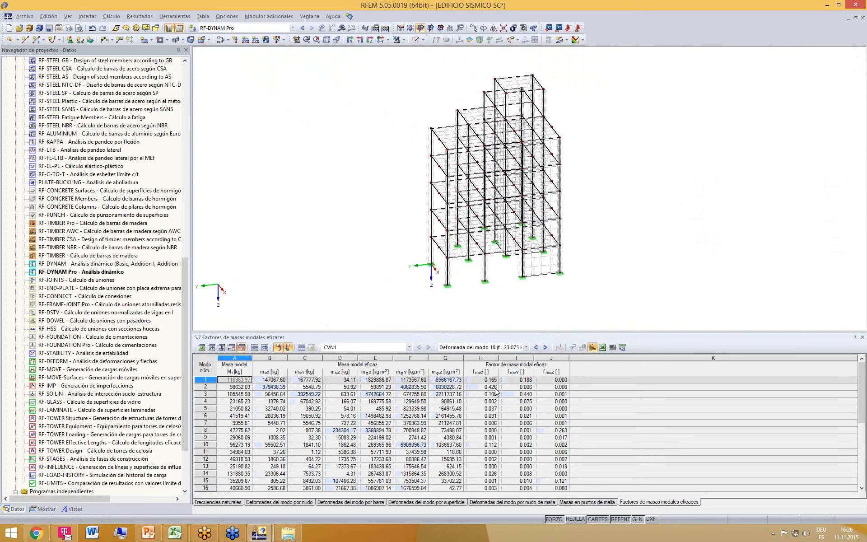
pyautogui.click(480, 386)
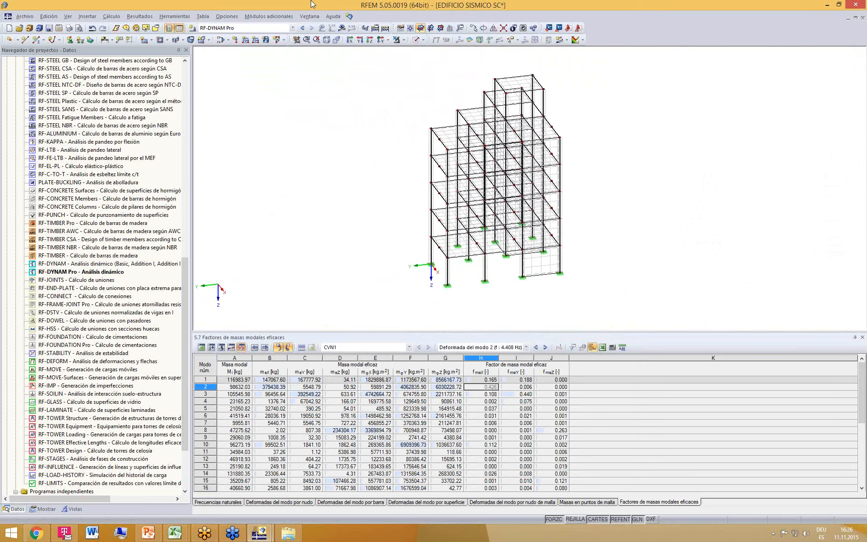
pyautogui.click(342, 28)
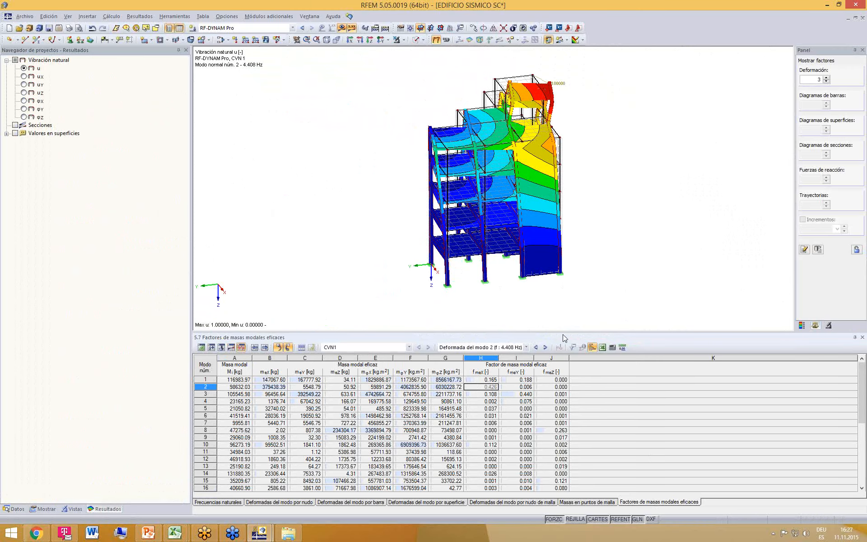
pyautogui.moveTo(563, 335); pyautogui.dragTo(563, 318)
pyautogui.keyDown('ctrl'); pyautogui.moveTo(727, 163); pyautogui.dragTo(405, 195, button='middle'); pyautogui.keyUp('ctrl')
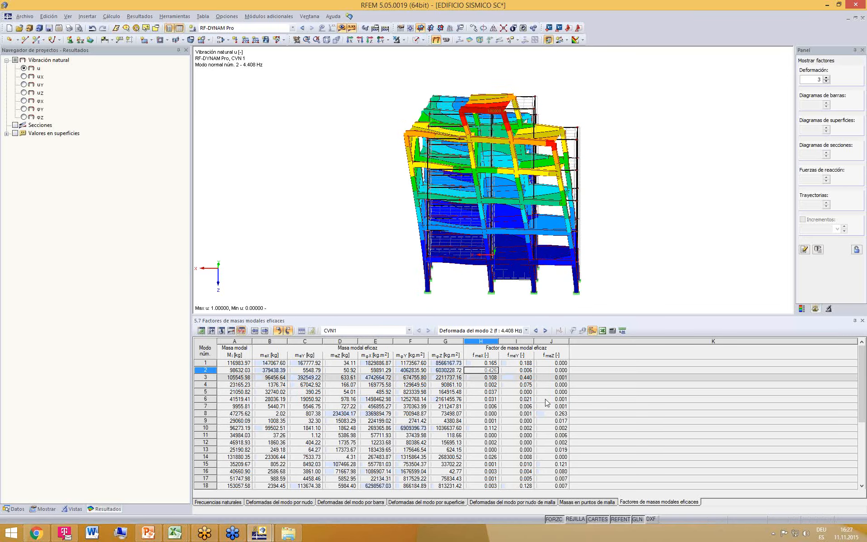
# - Display the deformed shapes of mode 3 for its Y factor and mode 8 for its Z factor, inspecting both from other sides
pyautogui.click(524, 378)
pyautogui.keyDown('ctrl'); pyautogui.moveTo(650, 244); pyautogui.dragTo(445, 240, button='middle'); pyautogui.keyUp('ctrl')
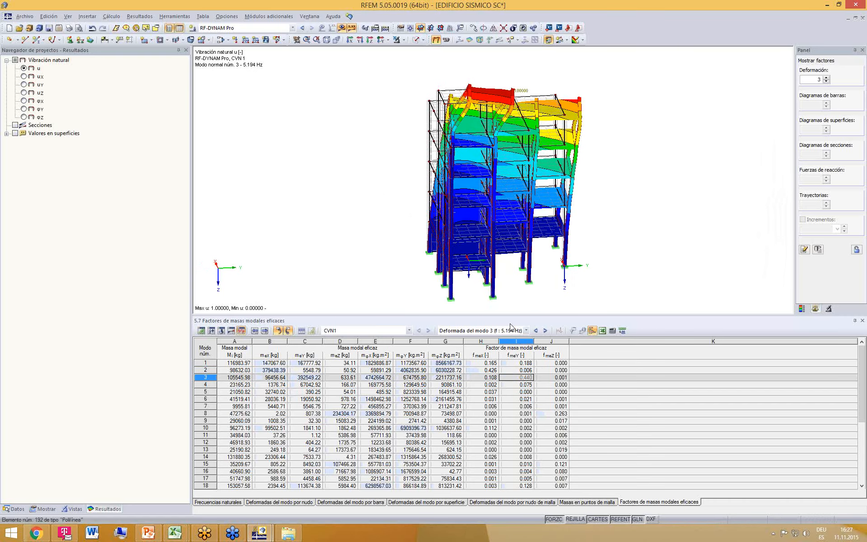
pyautogui.click(561, 414)
pyautogui.keyDown('ctrl'); pyautogui.moveTo(672, 226); pyautogui.dragTo(497, 208, button='middle'); pyautogui.keyUp('ctrl')
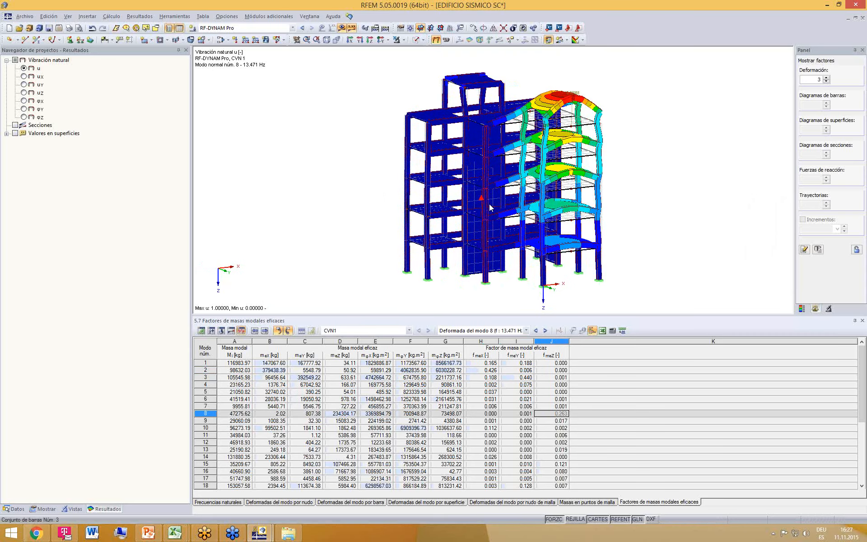
pyautogui.keyDown('ctrl'); pyautogui.moveTo(497, 209); pyautogui.dragTo(460, 232, button='middle'); pyautogui.keyUp('ctrl')
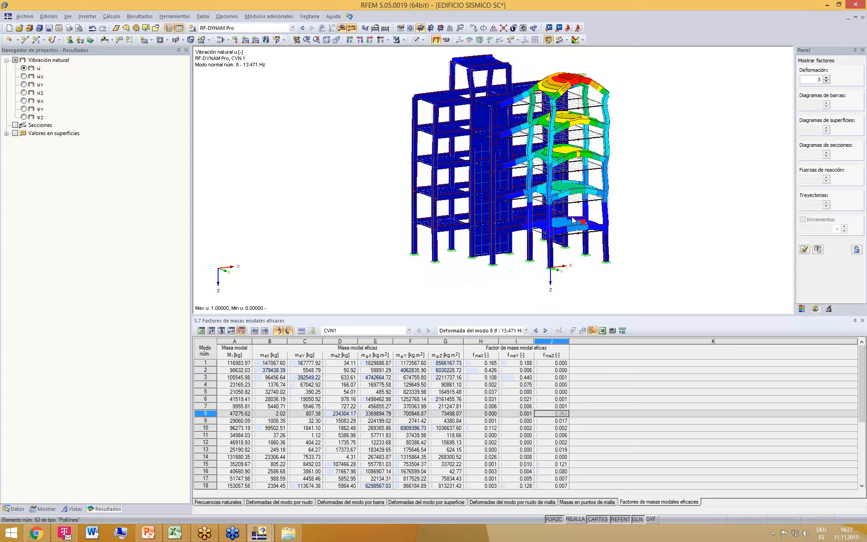
# - Return to the deformed shape of mode 2 and inspect it from the opposite side
pyautogui.moveTo(535, 312); pyautogui.dragTo(535, 306)
pyautogui.click(486, 364)
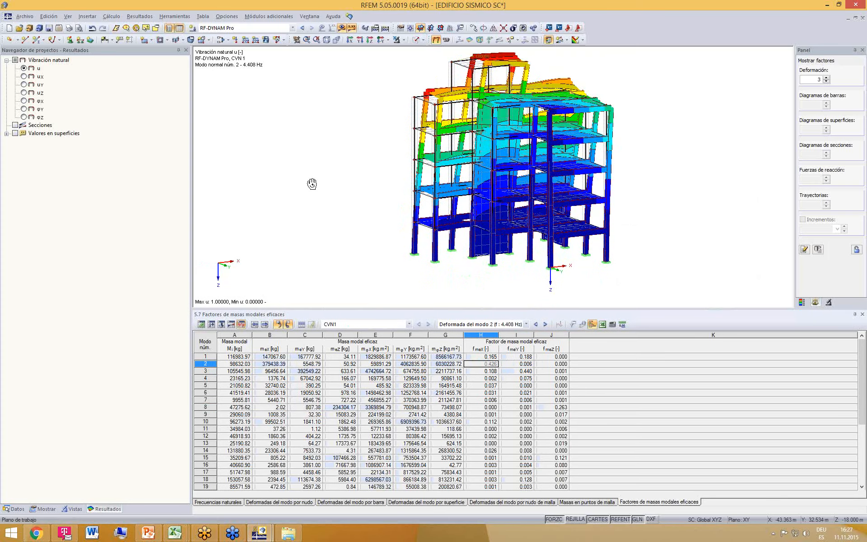
pyautogui.keyDown('ctrl'); pyautogui.moveTo(309, 184); pyautogui.dragTo(554, 216, button='middle'); pyautogui.keyUp('ctrl')
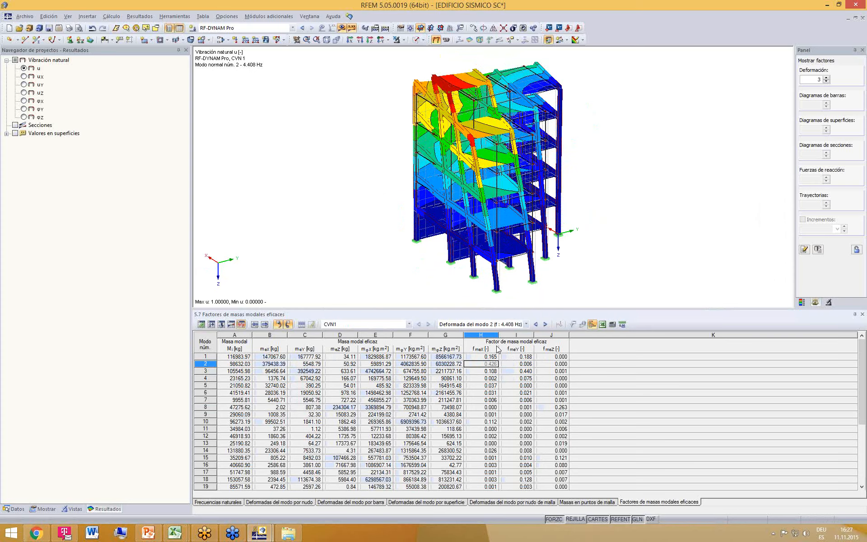
# - Review the summed effective modal mass factors in X, Y and Z at the end of the table
pyautogui.scroll(-4, 452, 384)
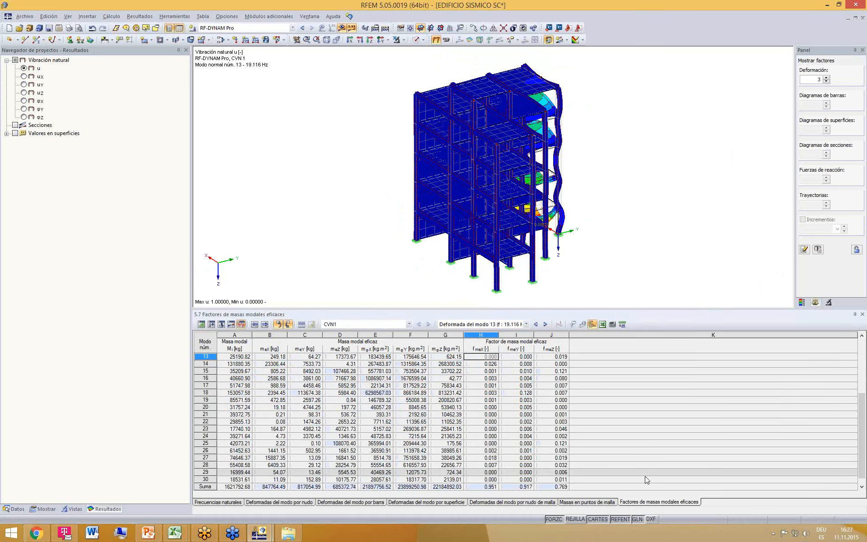
pyautogui.click(581, 487)
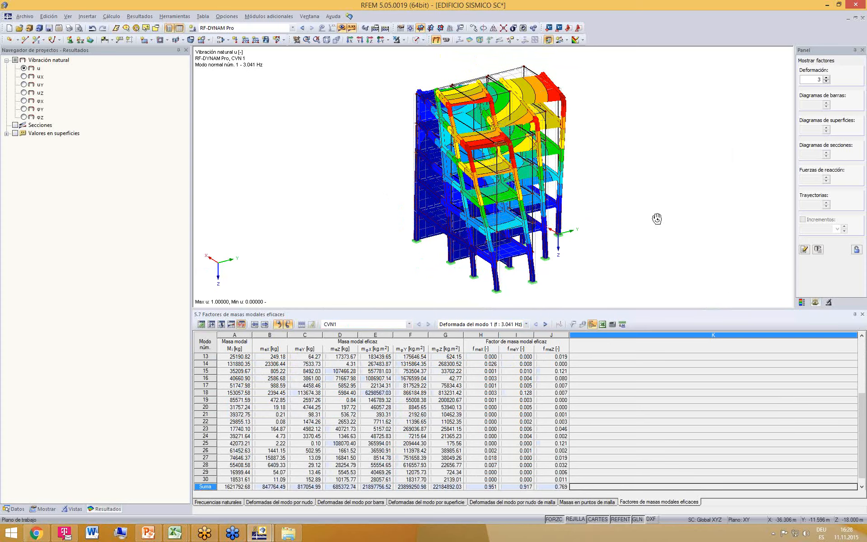
pyautogui.keyDown('ctrl'); pyautogui.moveTo(659, 219); pyautogui.dragTo(711, 219, button='middle'); pyautogui.keyUp('ctrl')
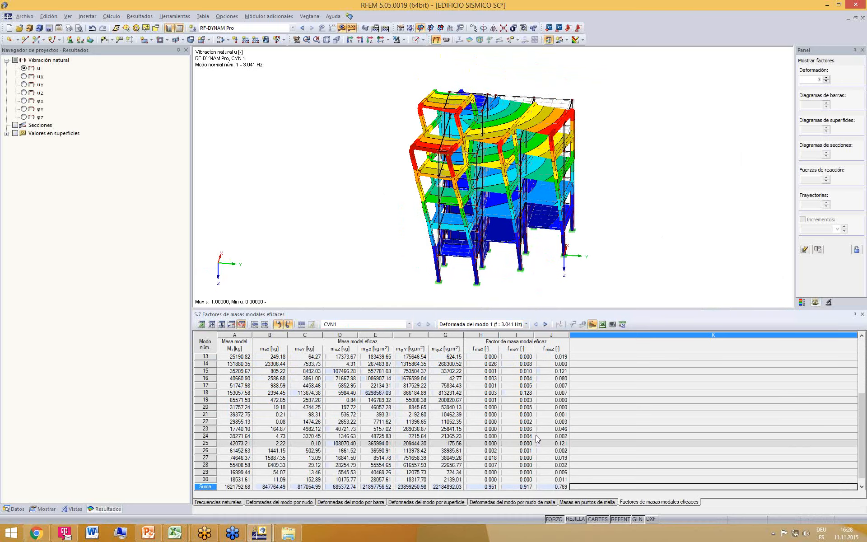
pyautogui.moveTo(611, 308); pyautogui.dragTo(613, 302)
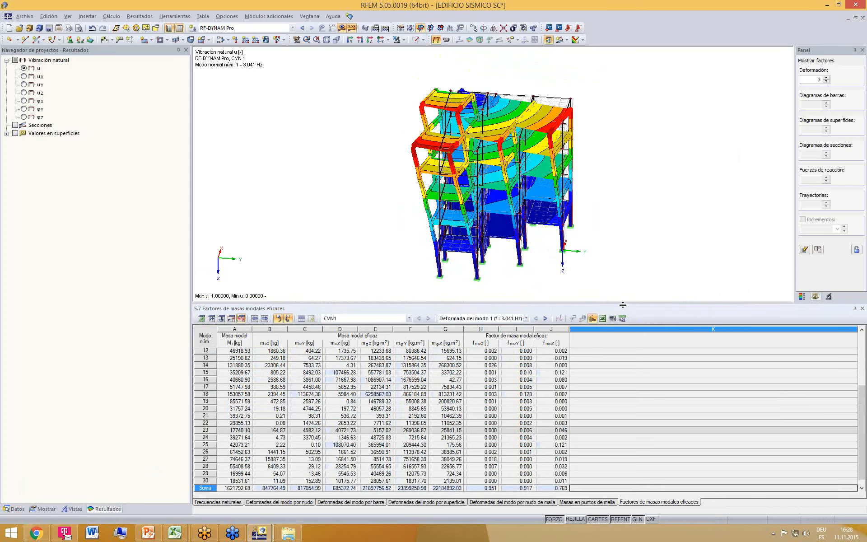
pyautogui.moveTo(621, 322); pyautogui.dragTo(621, 322)
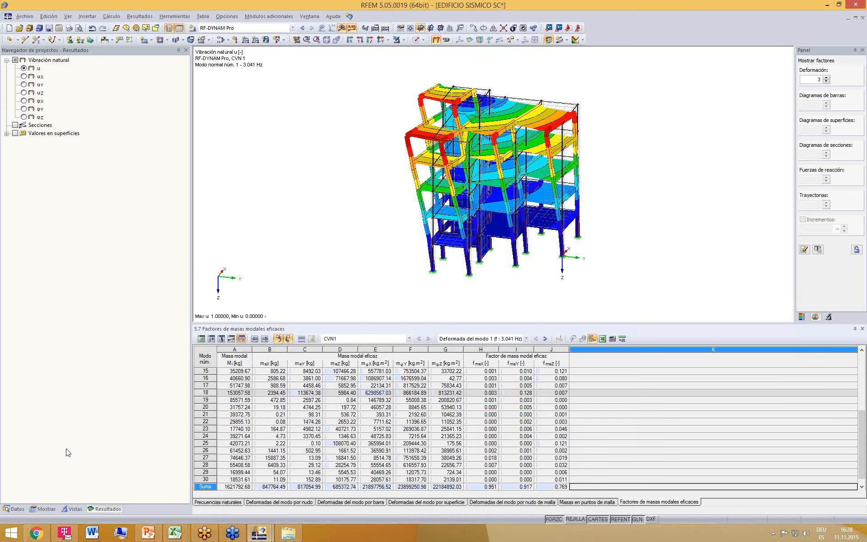
# - Animate the deformed shape of mode 1 and look through the model data for the load cases and add-on modules
pyautogui.click(18, 509)
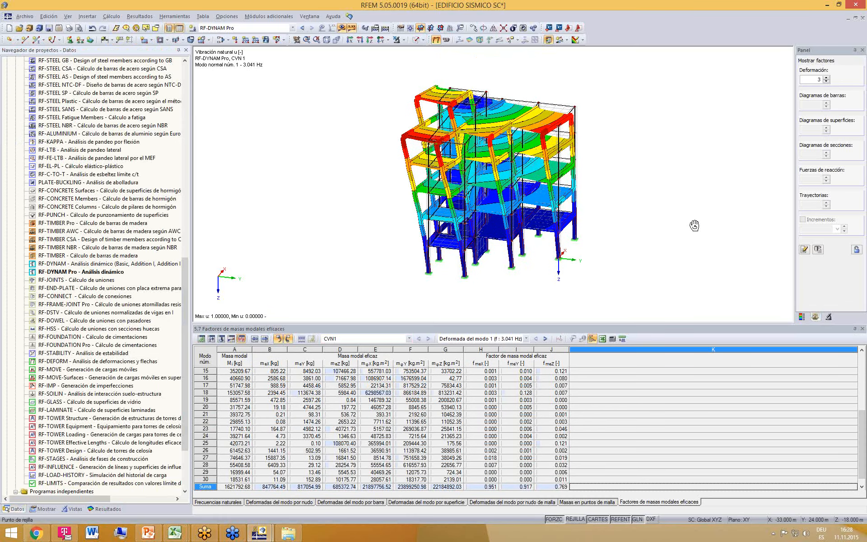
pyautogui.click(447, 42)
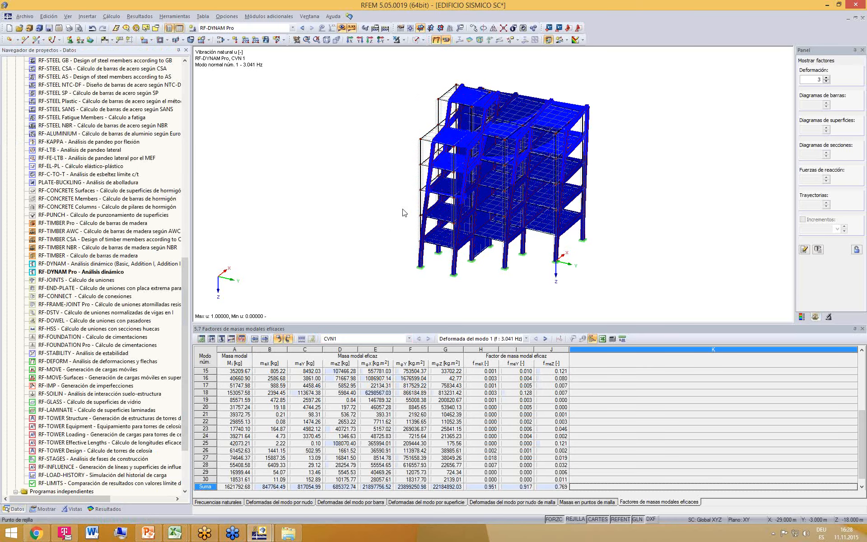
pyautogui.scroll(7, 175, 237)
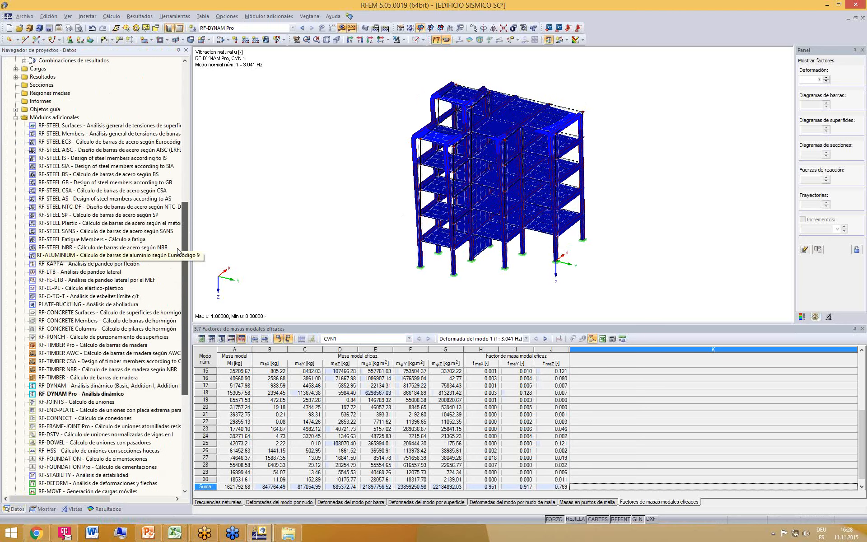
pyautogui.scroll(1, 176, 237)
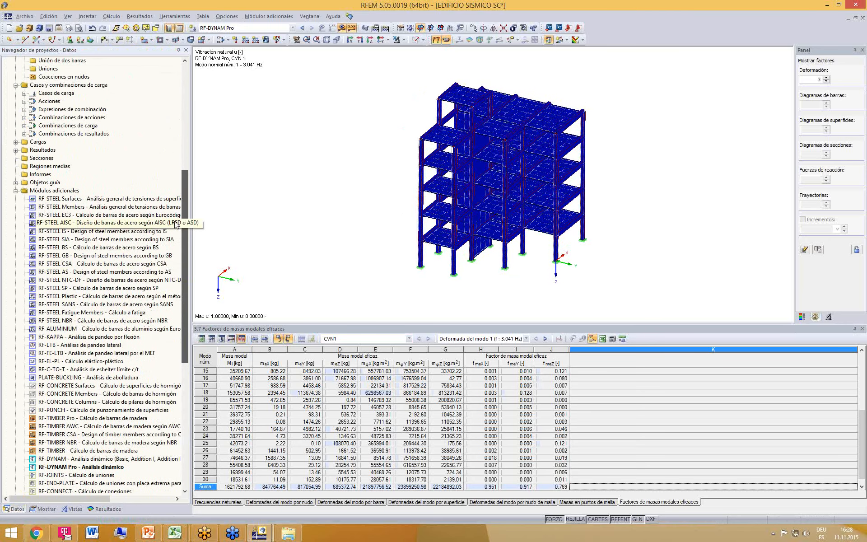
pyautogui.scroll(2, 177, 224)
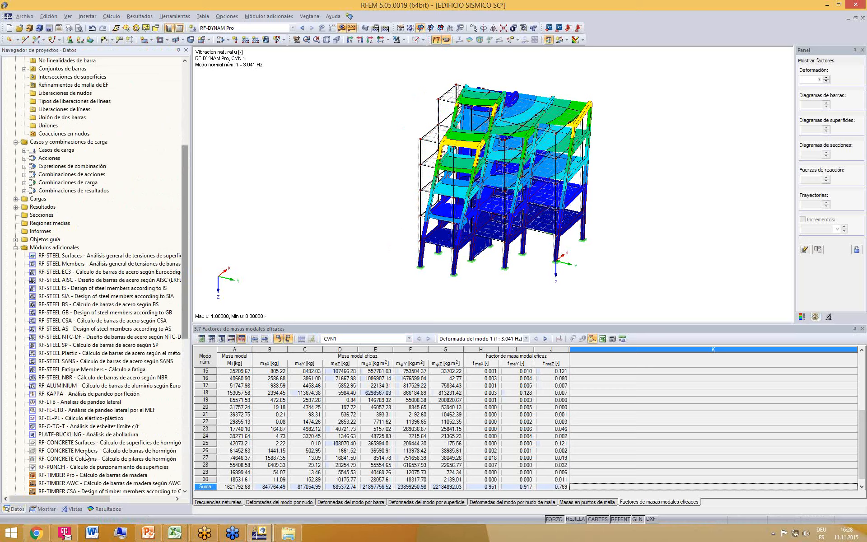
# - Set the deformation display of the members to Líneas and inspect the animated mode shape from another side
pyautogui.click(45, 509)
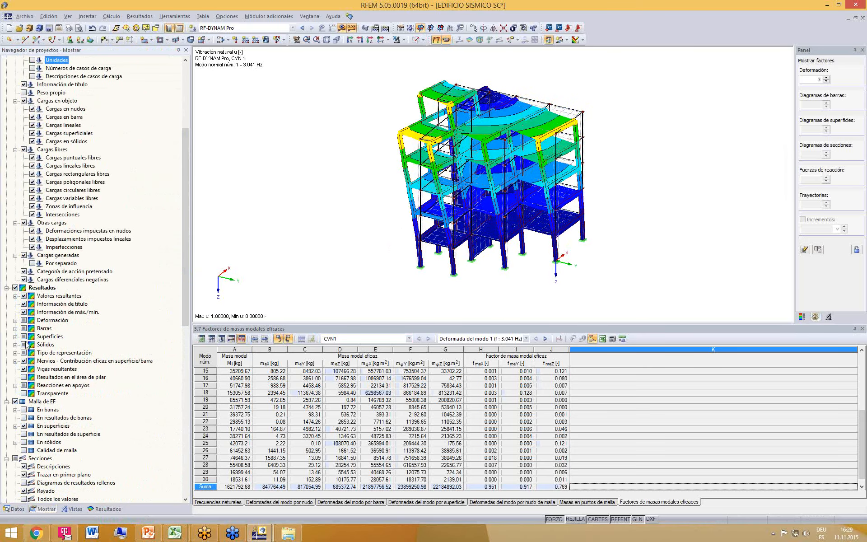
pyautogui.click(15, 320)
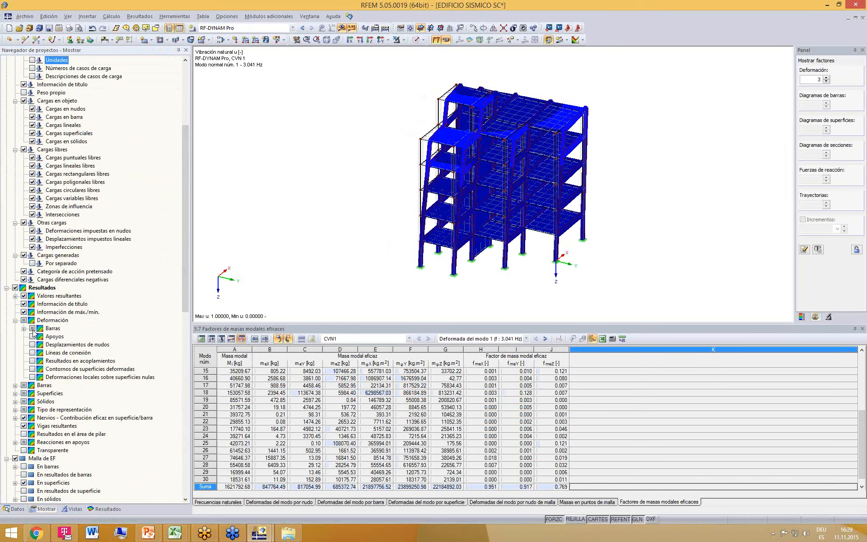
pyautogui.click(24, 329)
pyautogui.click(41, 337)
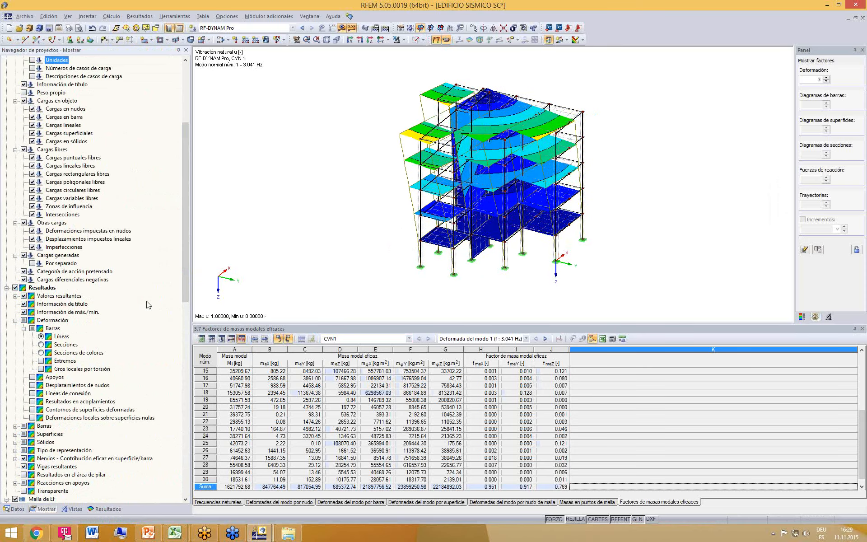
pyautogui.keyDown('ctrl'); pyautogui.moveTo(727, 187); pyautogui.dragTo(607, 184, button='middle'); pyautogui.keyUp('ctrl')
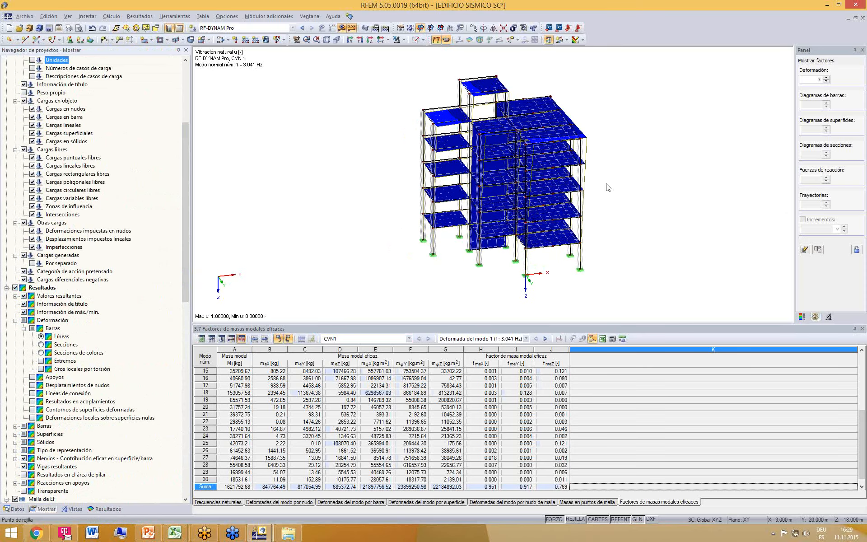
pyautogui.click(174, 18)
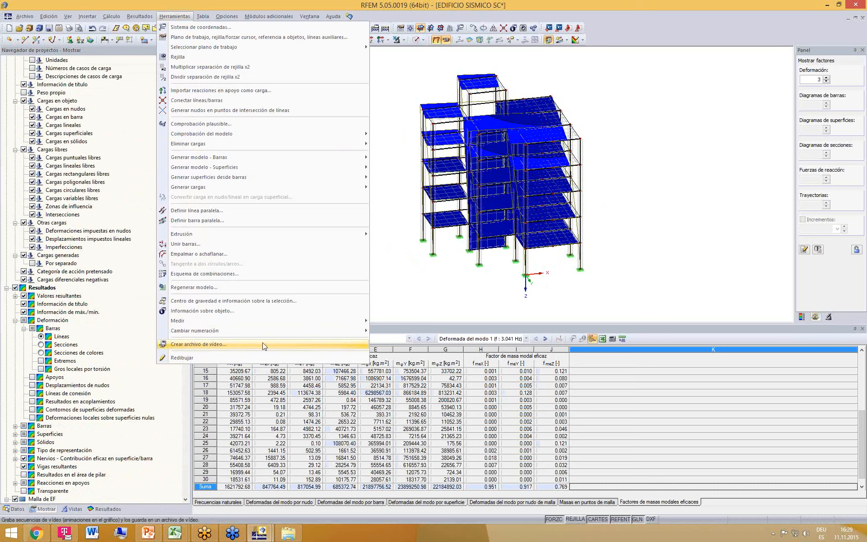
pyautogui.click(414, 264)
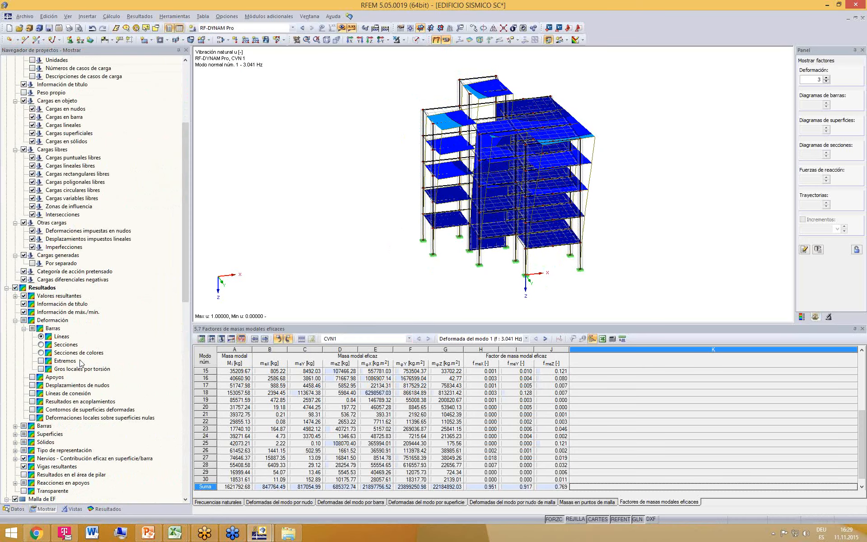
# - Activate Cargas equivalentes in the RF-DYNAM Pro input data and open the response spectrum definition
pyautogui.click(17, 509)
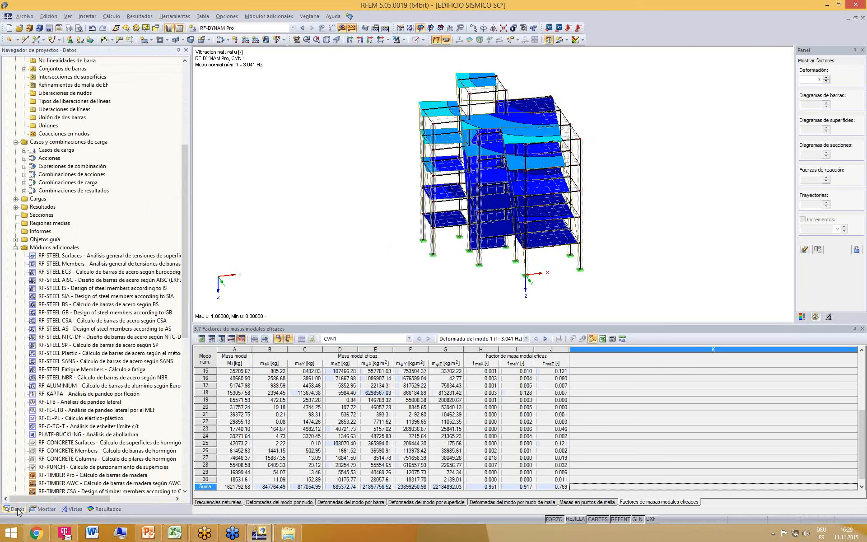
pyautogui.moveTo(185, 333); pyautogui.dragTo(184, 451)
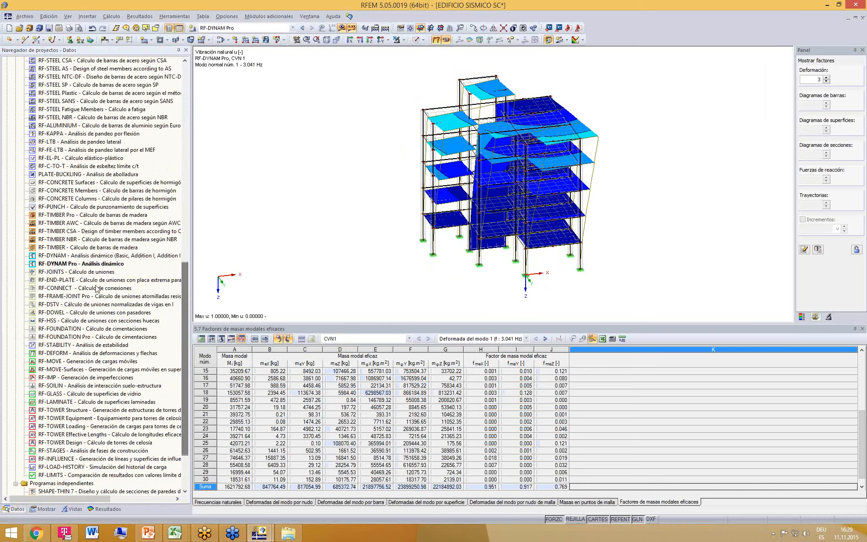
pyautogui.doubleClick(91, 263)
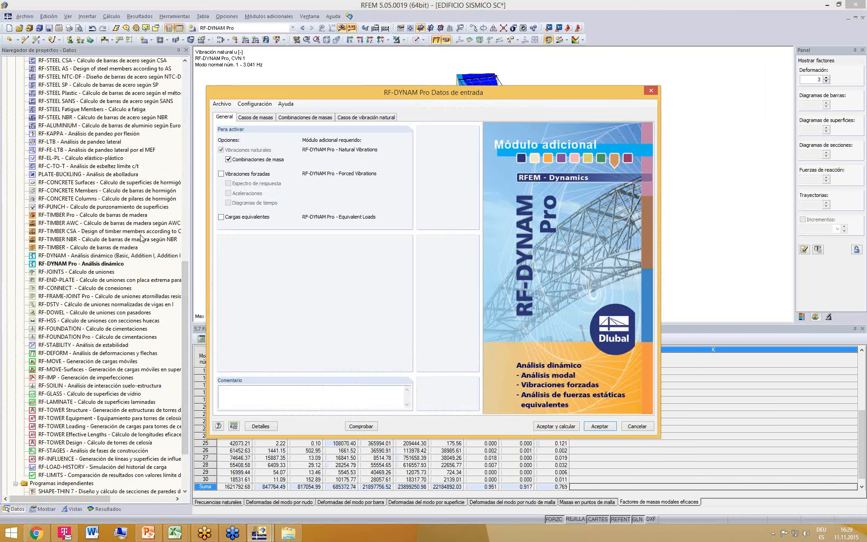
pyautogui.click(221, 218)
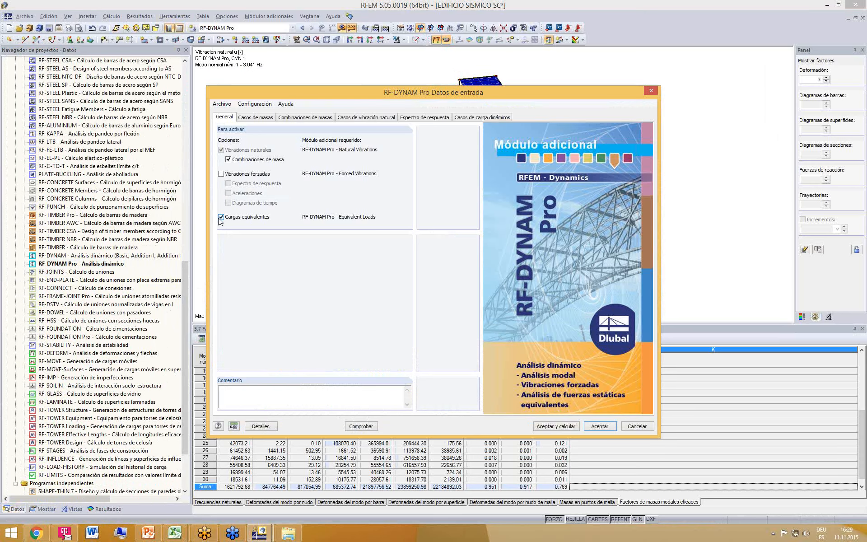
pyautogui.click(427, 121)
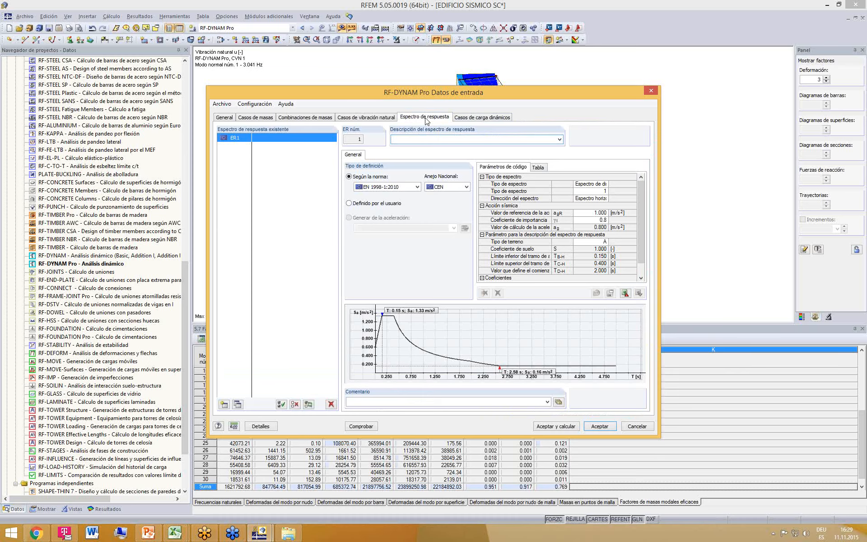
pyautogui.moveTo(469, 94); pyautogui.dragTo(466, 86)
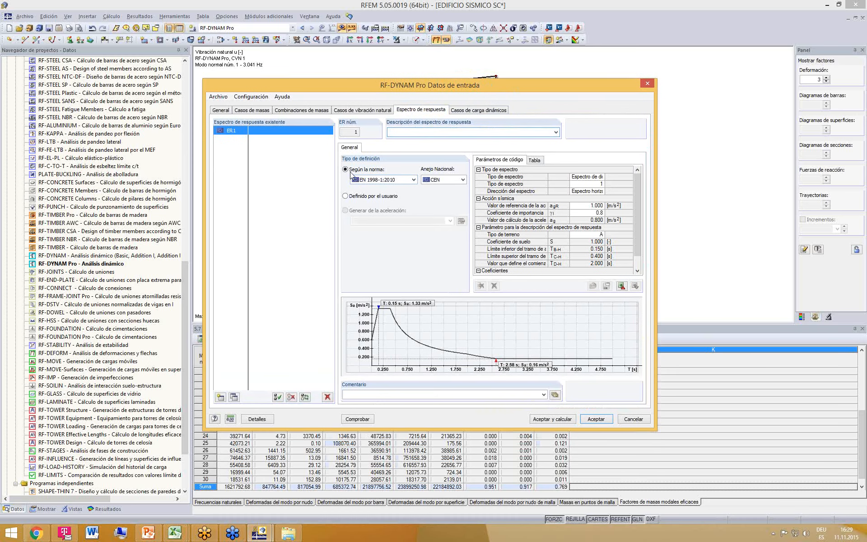
# - Try the Mexican standard CFE Sismo 08 and the Argentine CIRSOC 103 for response spectrum ER1
pyautogui.click(413, 179)
pyautogui.scroll(-1, 460, 233)
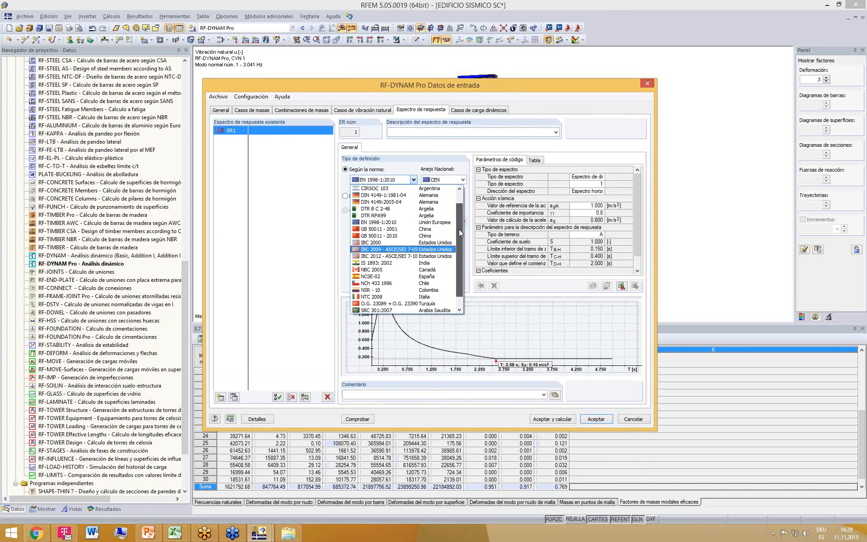
pyautogui.scroll(2, 462, 209)
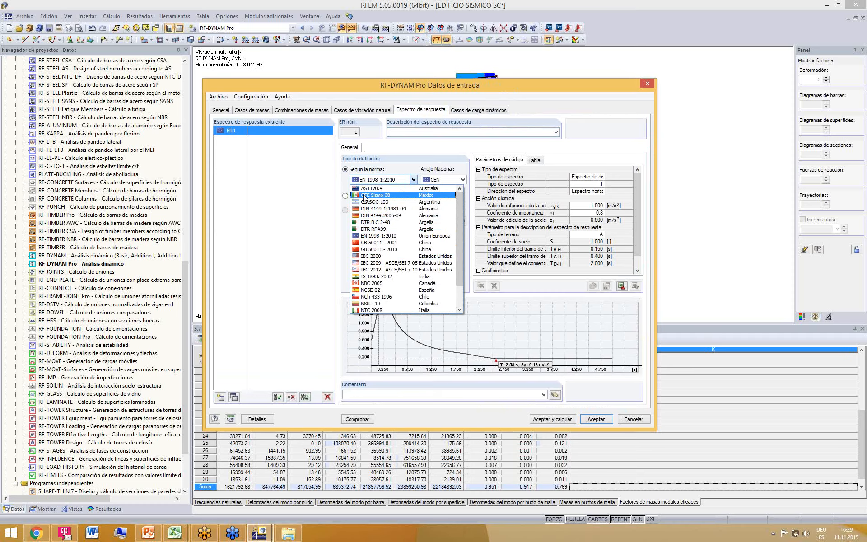
pyautogui.click(388, 196)
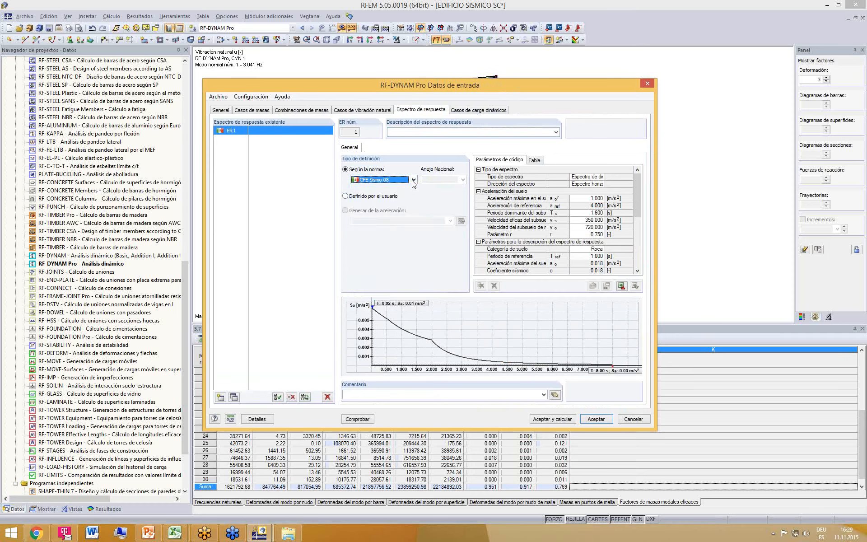
pyautogui.click(412, 181)
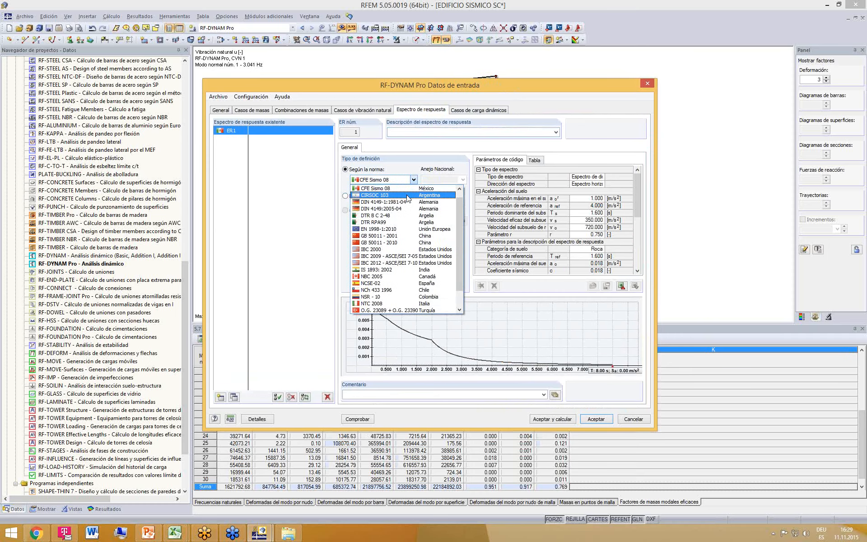
pyautogui.click(408, 196)
# - Try the standards NSR - 10, NCh 433 1996 and NCSE-02 in turn for response spectrum ER1
pyautogui.click(413, 180)
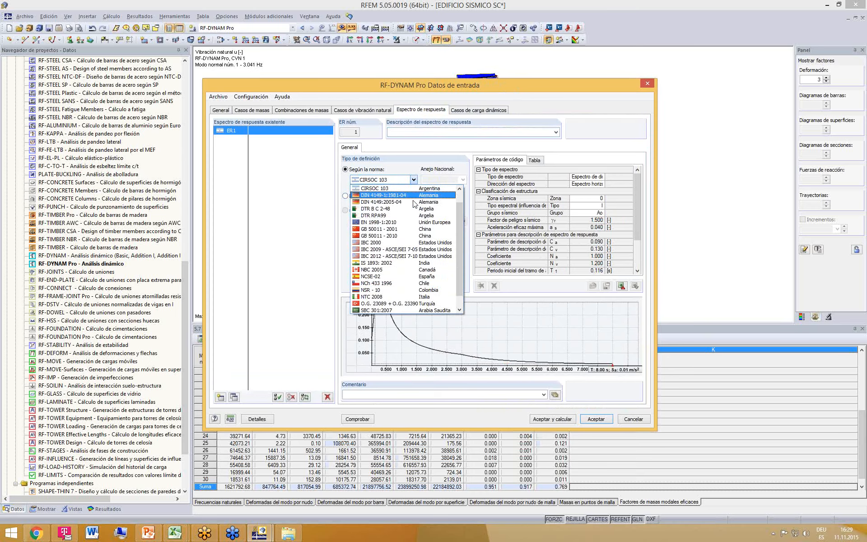
pyautogui.click(388, 290)
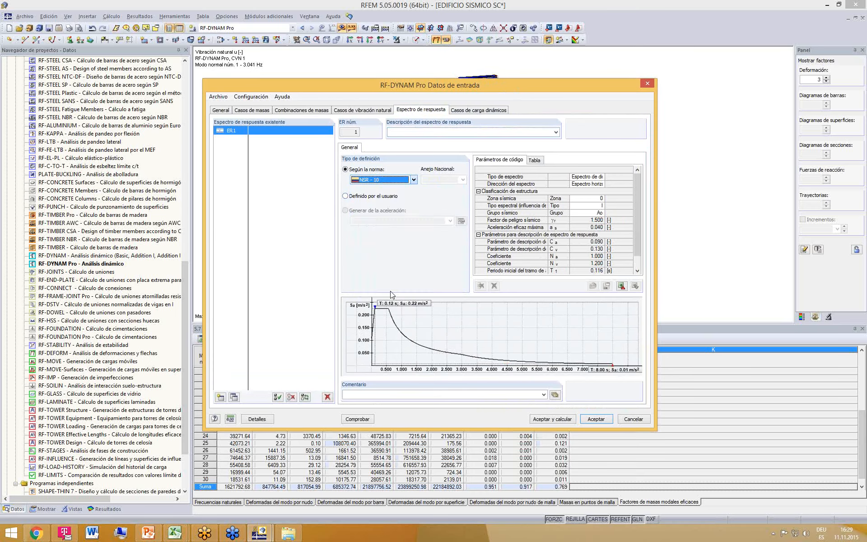
pyautogui.click(414, 180)
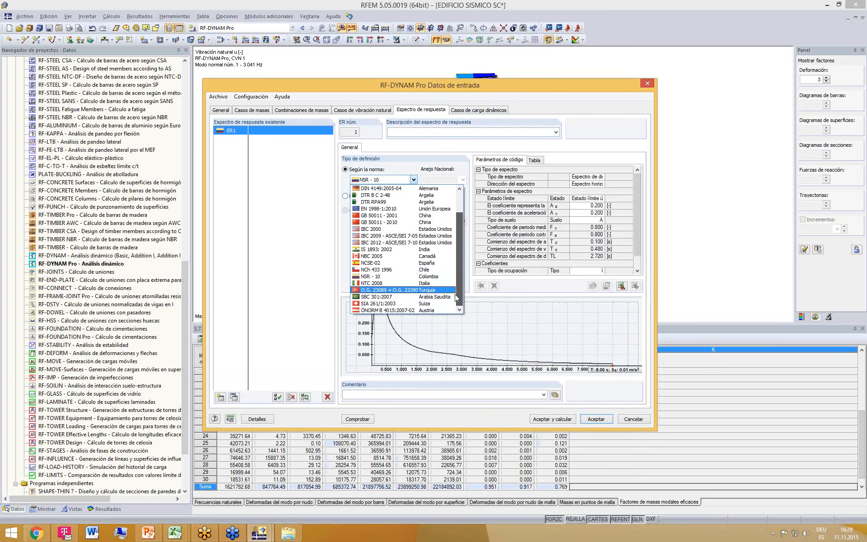
pyautogui.click(413, 274)
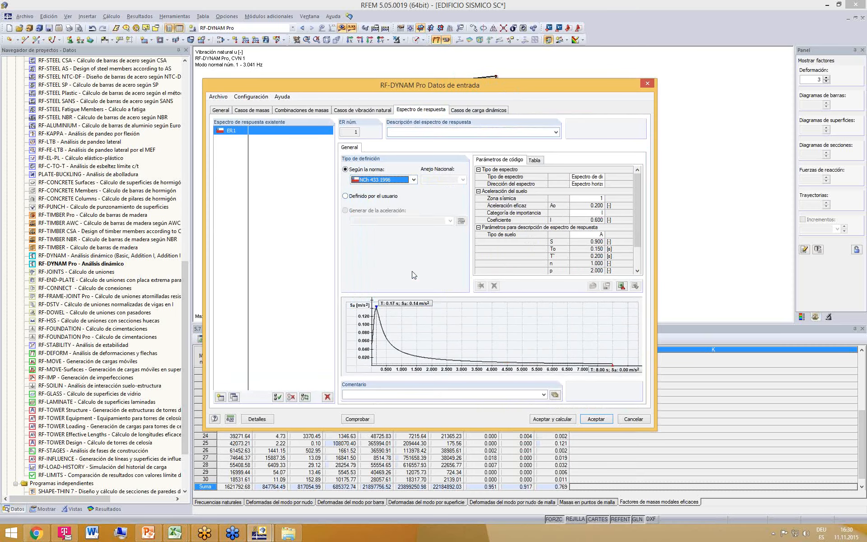
pyautogui.click(413, 180)
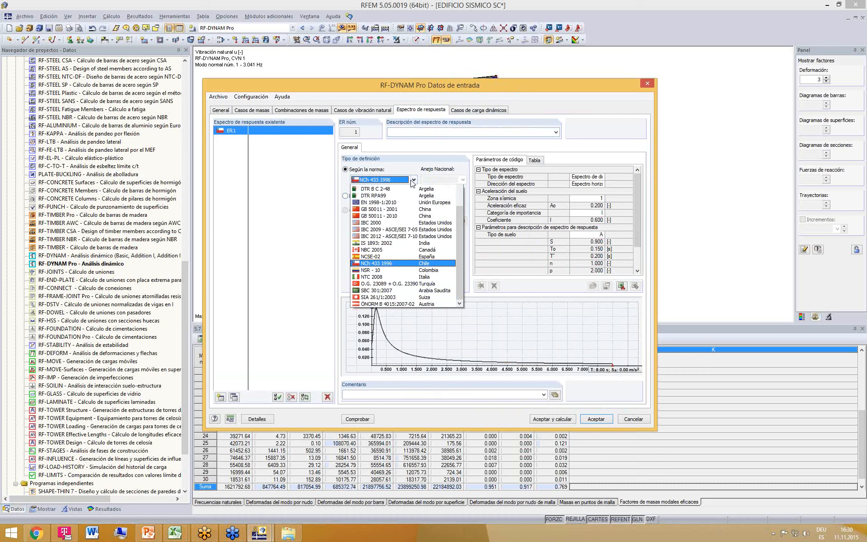
pyautogui.click(389, 266)
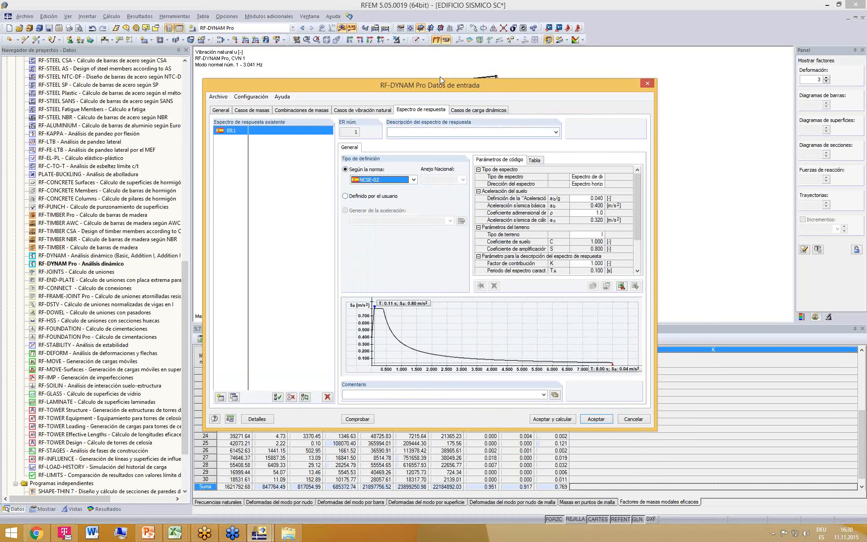
# - Set the standard of response spectrum ER1 back to EN 1998-1:2010
pyautogui.moveTo(487, 86); pyautogui.dragTo(489, 77)
pyautogui.click(415, 171)
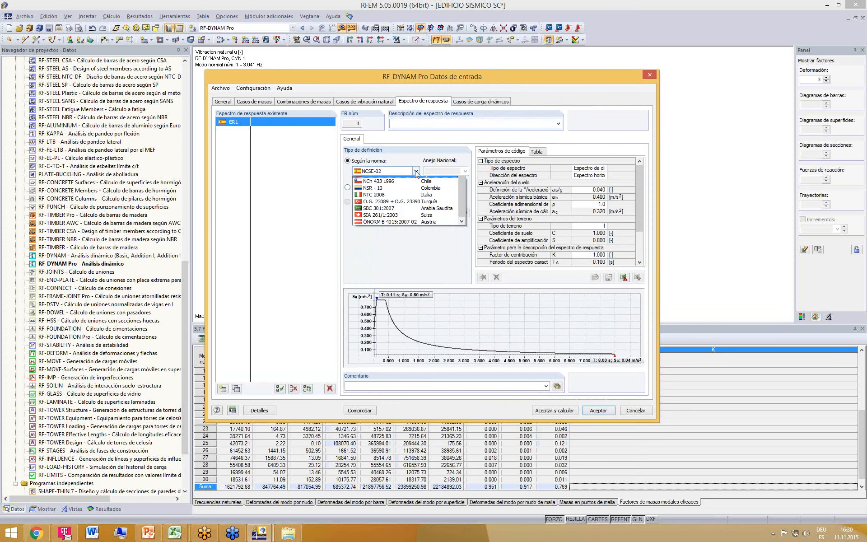
pyautogui.scroll(2, 462, 231)
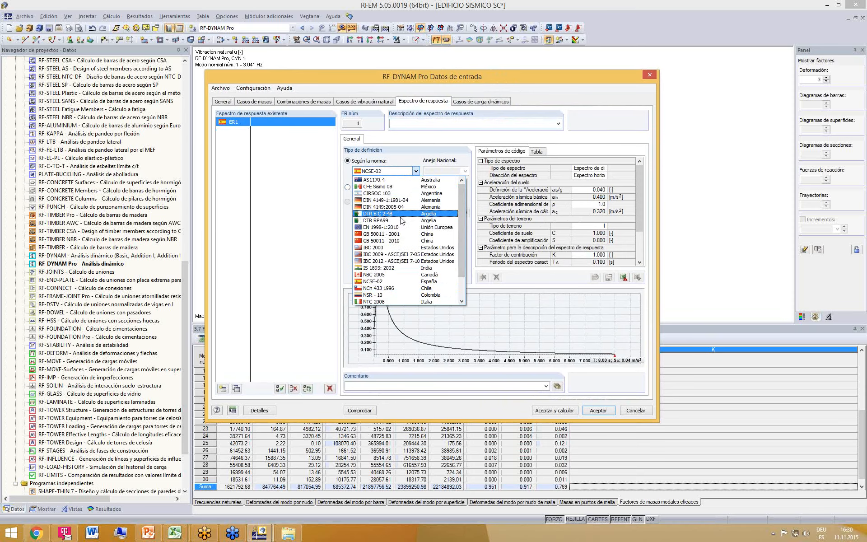
pyautogui.click(415, 227)
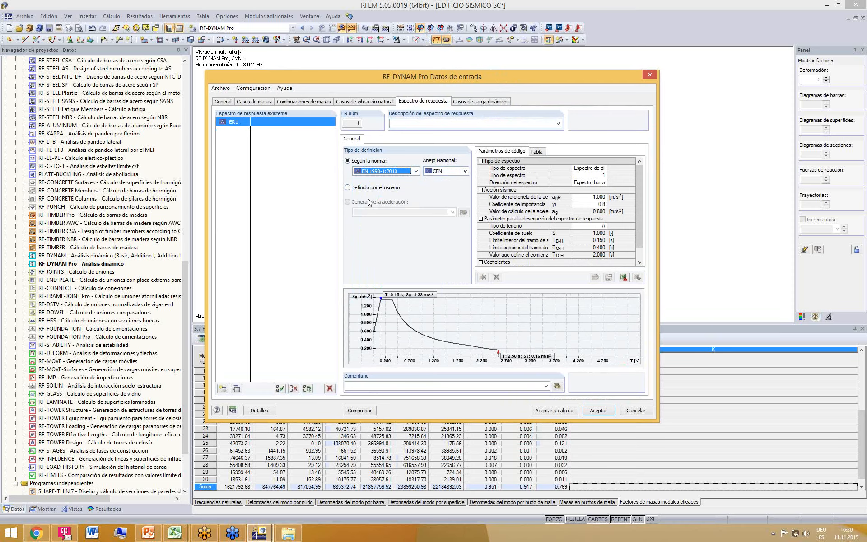
# - Try a user-defined spectrum for ER1 with accelerations 0.4, 0.8 and 0.8 m/s² at periods 0, 0.1 and 0.2 s, then return to EN 1998-1:2010
pyautogui.click(348, 188)
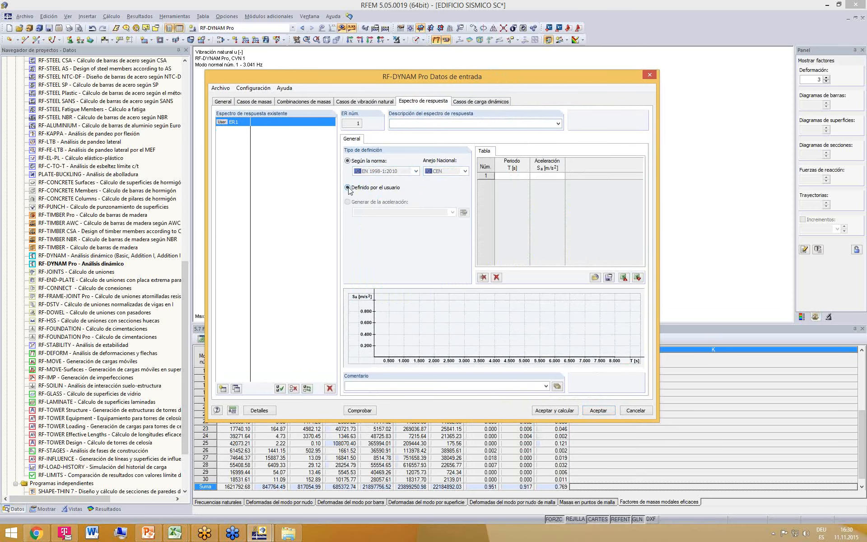
pyautogui.click(533, 170)
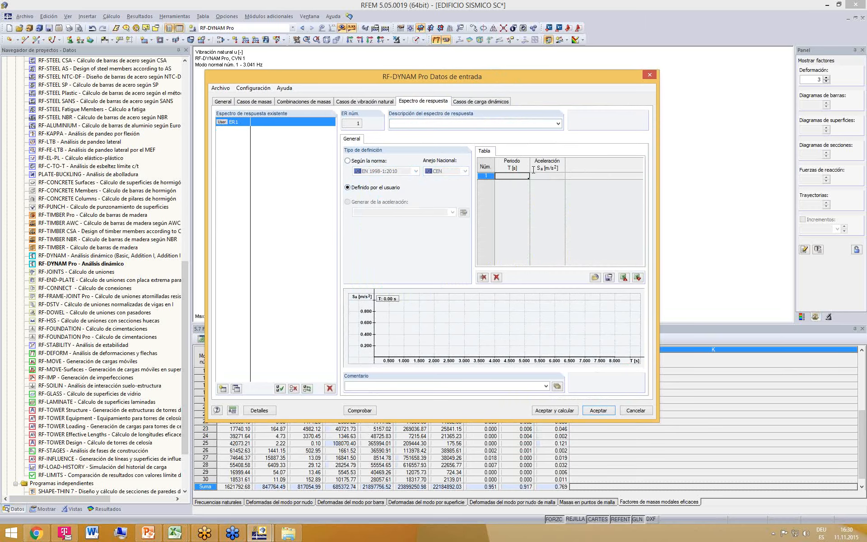
pyautogui.write('0')
pyautogui.click(545, 177)
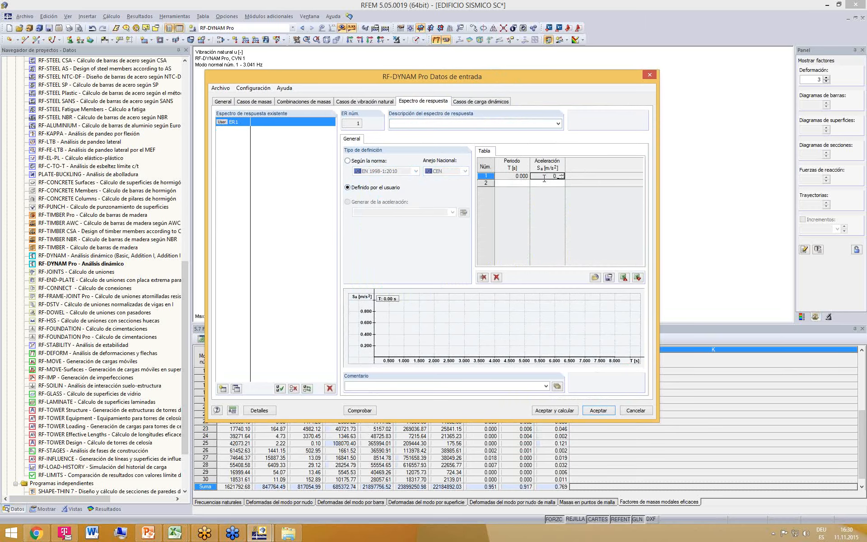
pyautogui.write('0.4')
pyautogui.press('Return')
pyautogui.write('0.')
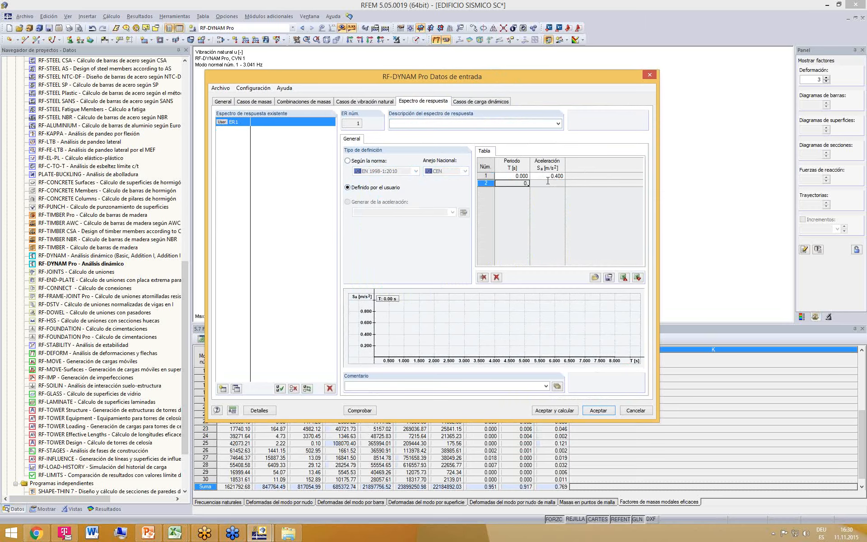
pyautogui.write('1')
pyautogui.click(556, 185)
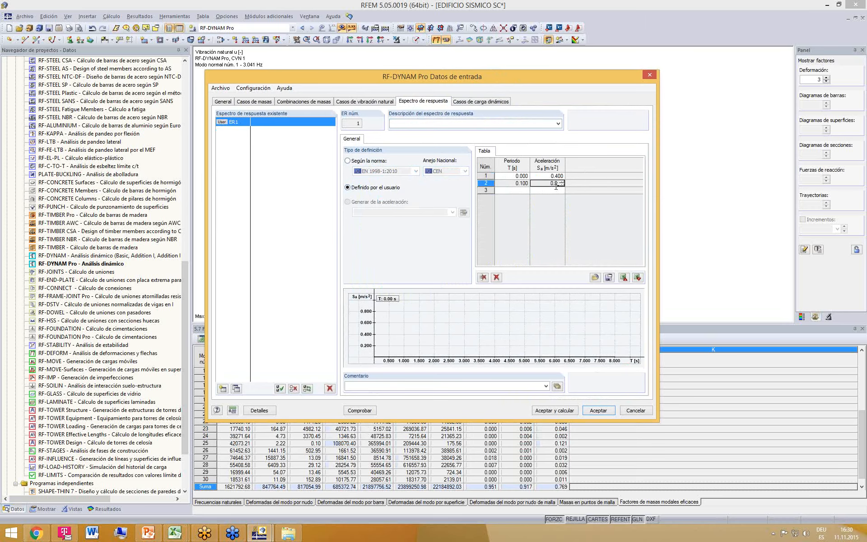
pyautogui.press('Return')
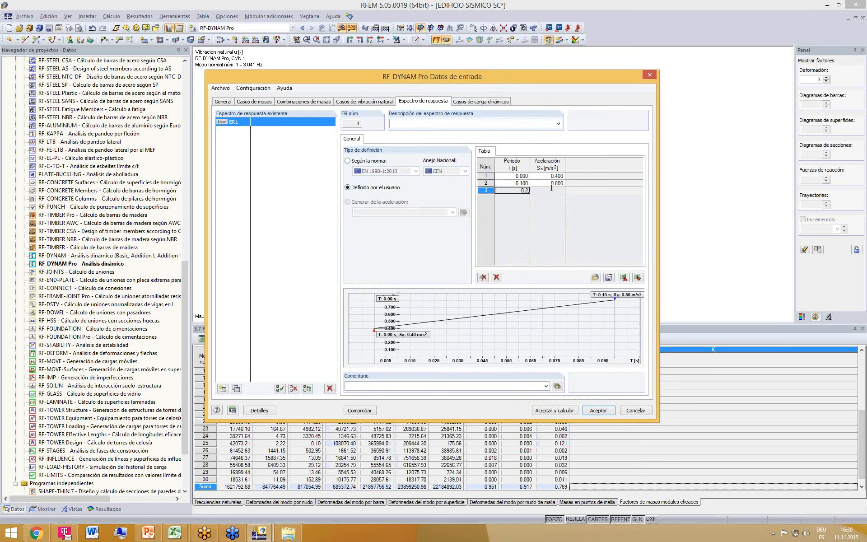
pyautogui.write('0.2')
pyautogui.press('Return')
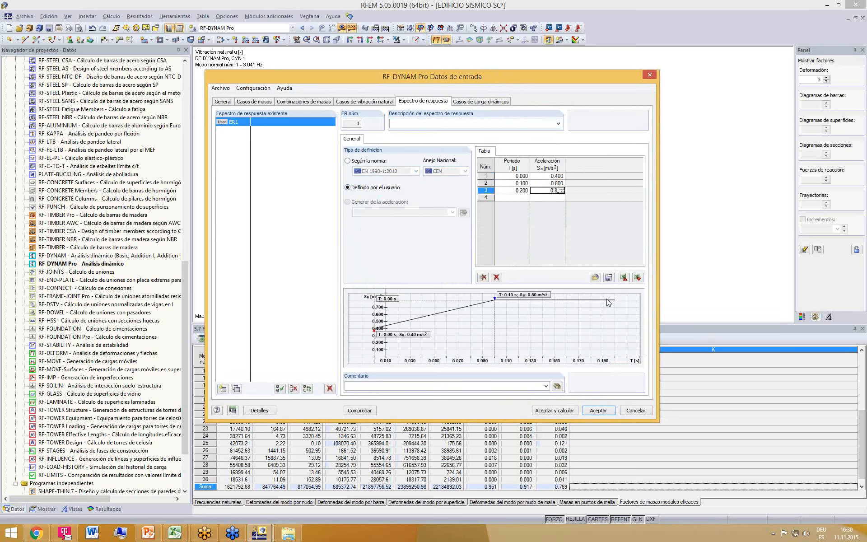
pyautogui.click(347, 161)
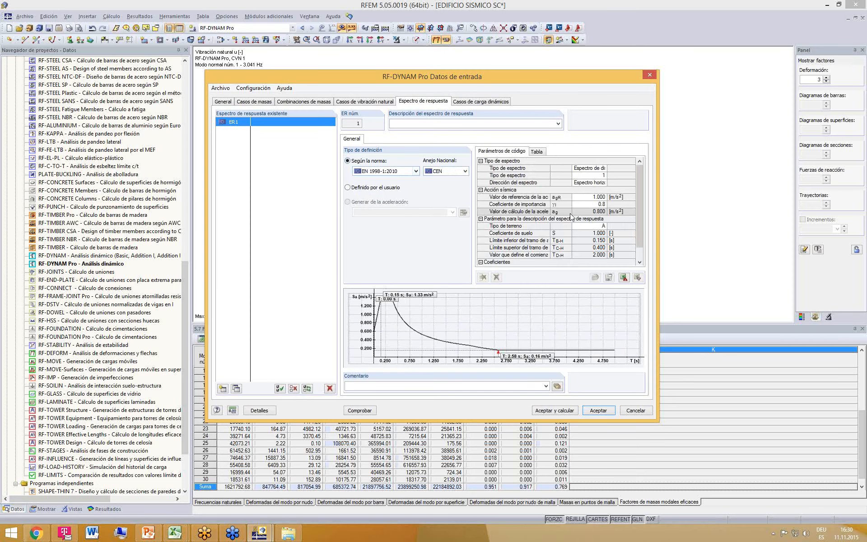
# - Set the spectrum of ER1 to Espectro de respuesta elástica and choose spectrum type 2
pyautogui.moveTo(641, 191); pyautogui.dragTo(641, 217)
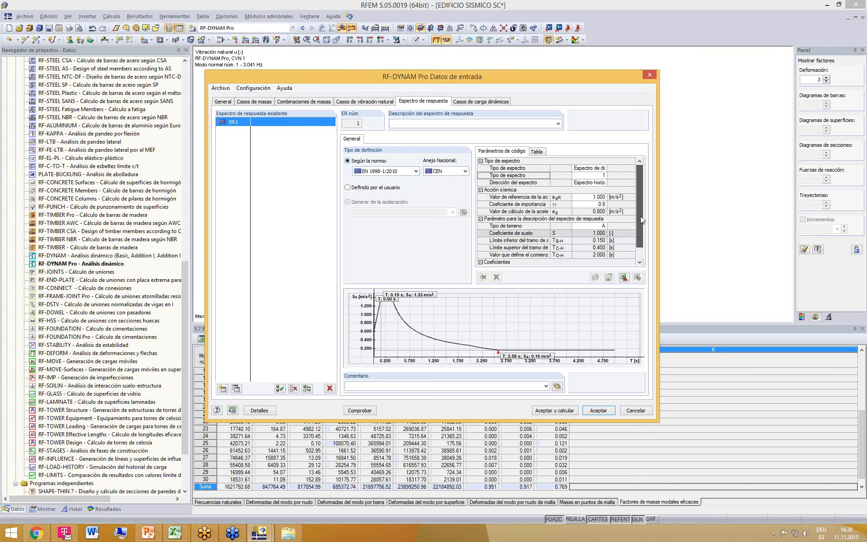
pyautogui.click(590, 168)
pyautogui.click(604, 168)
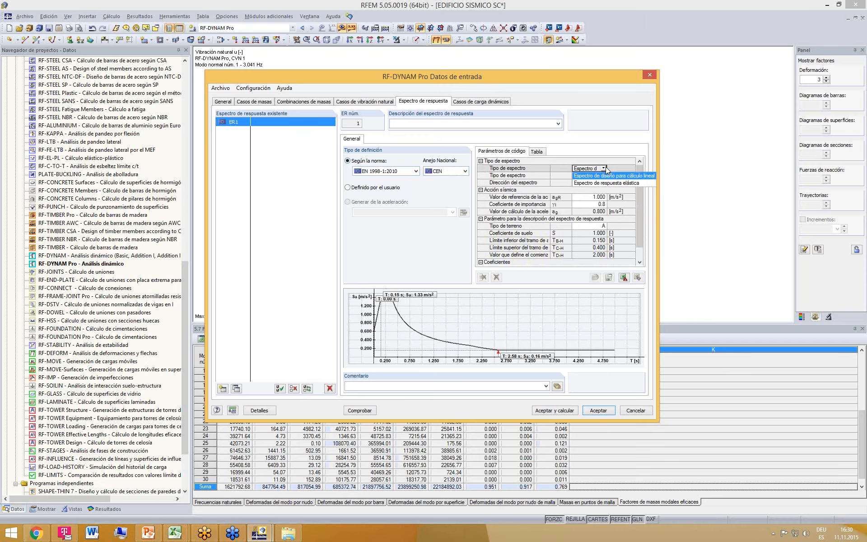
pyautogui.click(609, 183)
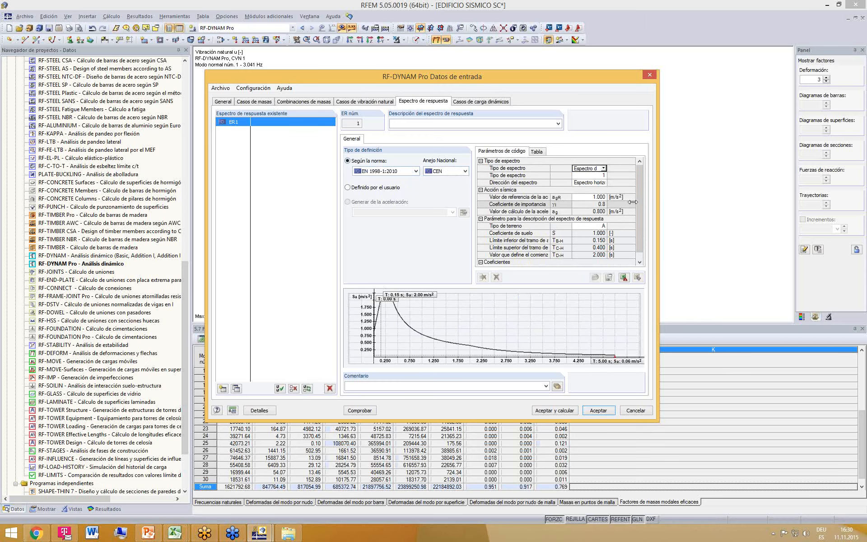
pyautogui.click(596, 176)
pyautogui.click(604, 175)
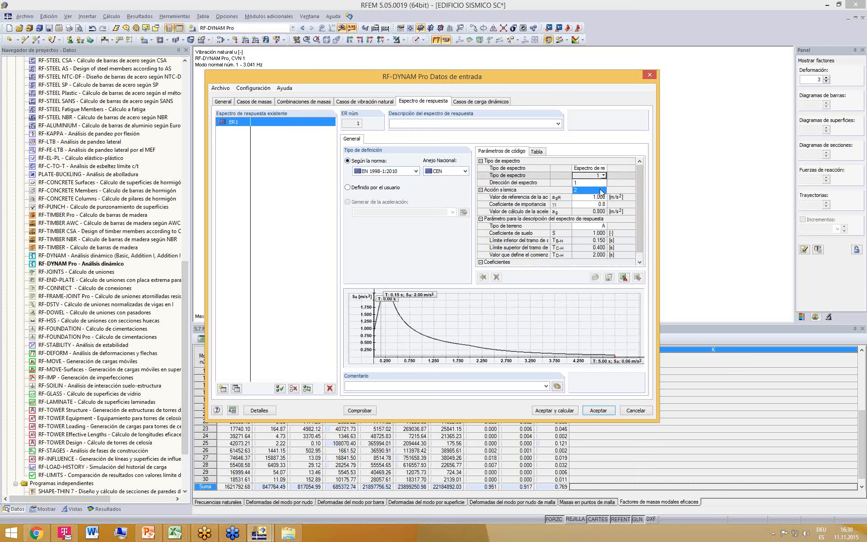
pyautogui.click(602, 190)
# - Examine the options for the spectrum direction, the reference acceleration and the importance coefficient, keeping the horizontal spectrum
pyautogui.click(600, 183)
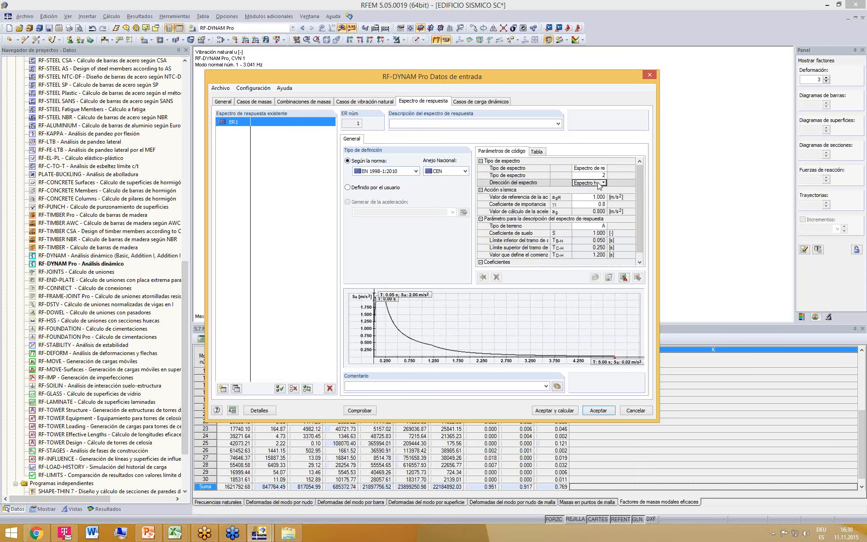
pyautogui.click(604, 184)
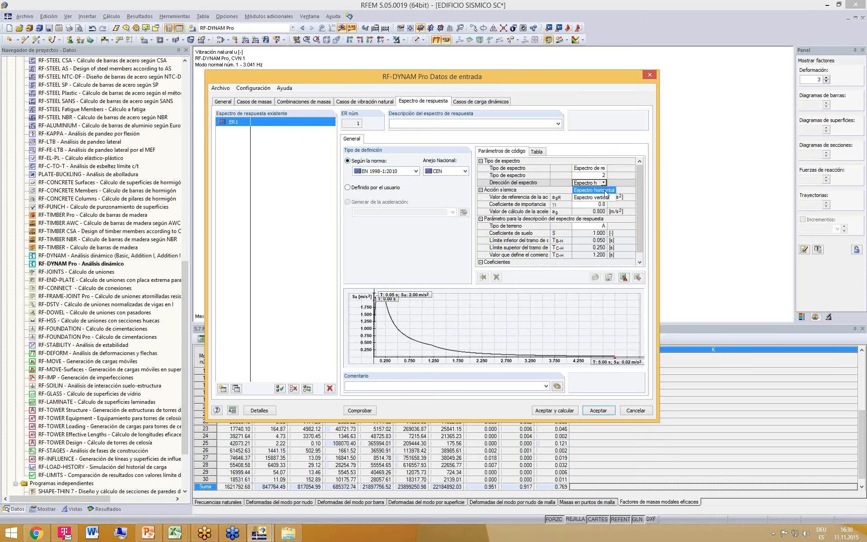
pyautogui.click(604, 190)
pyautogui.click(603, 197)
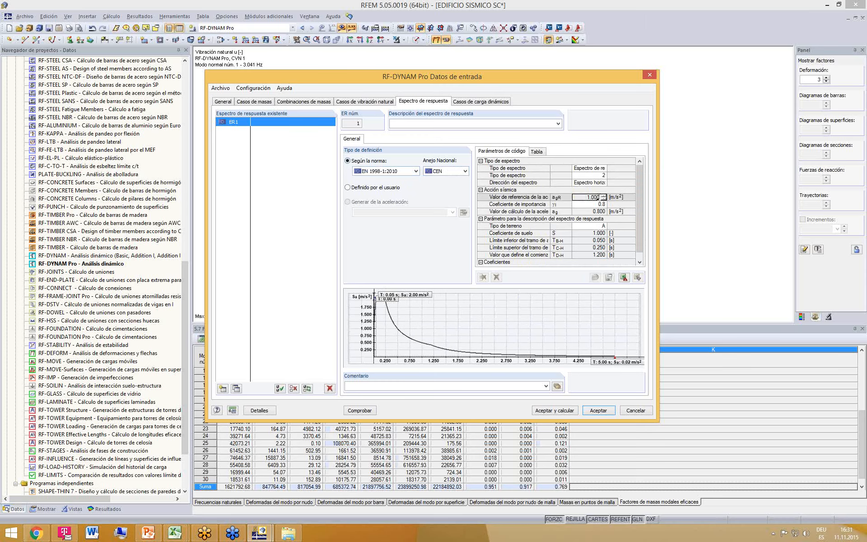
pyautogui.click(592, 204)
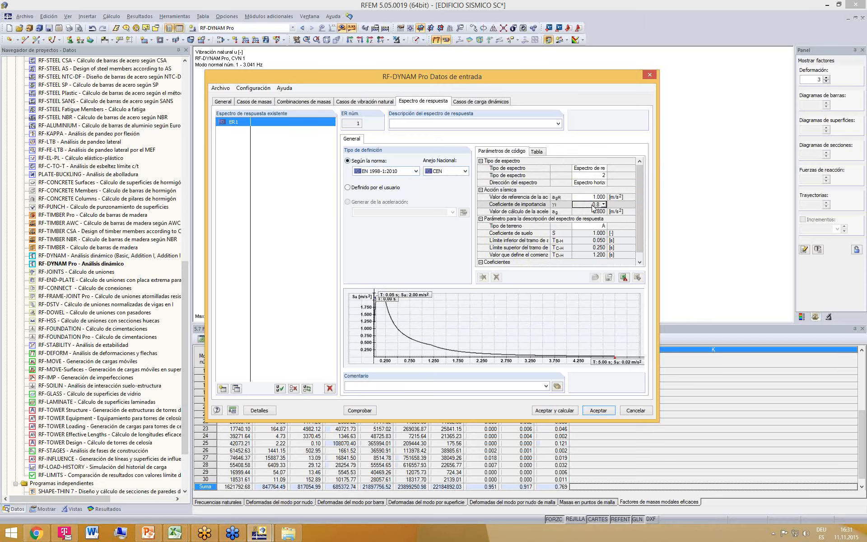
pyautogui.click(605, 204)
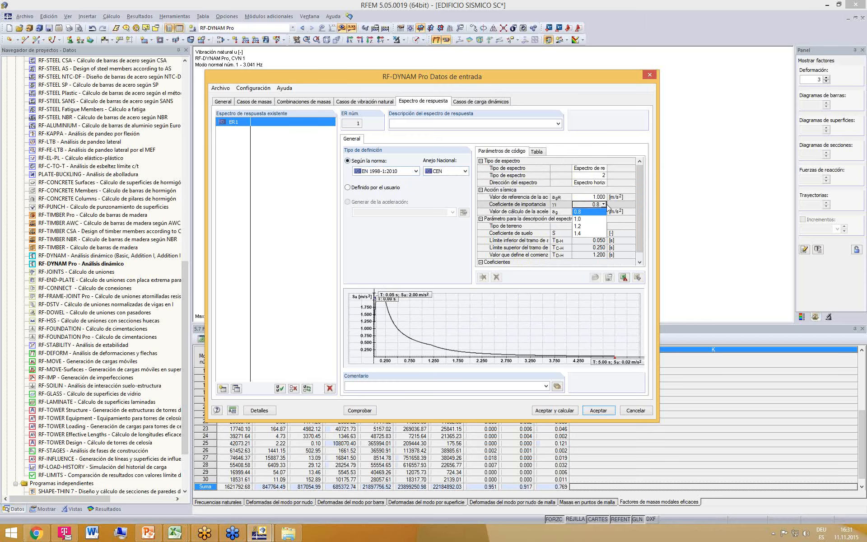
pyautogui.click(640, 220)
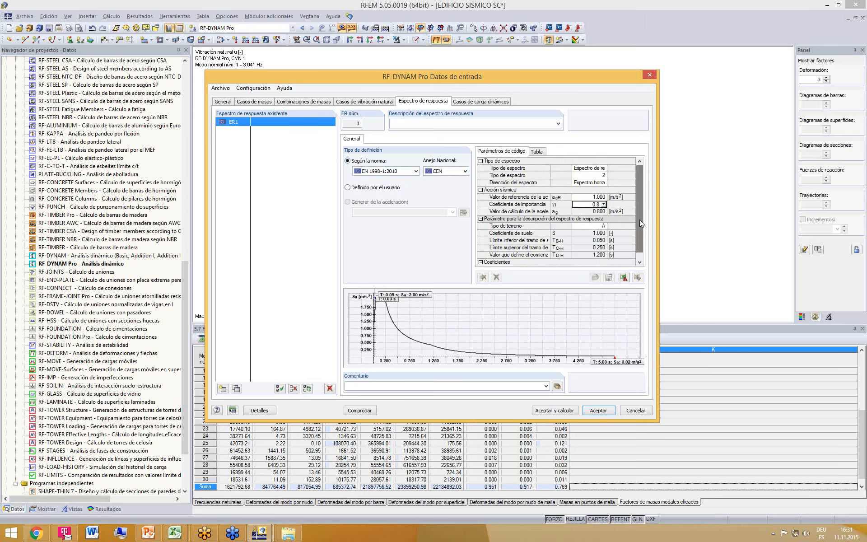
# - Set the ground type of the response spectrum to C and check the damping correction coefficient
pyautogui.scroll(-1, 639, 219)
pyautogui.click(604, 220)
pyautogui.click(604, 219)
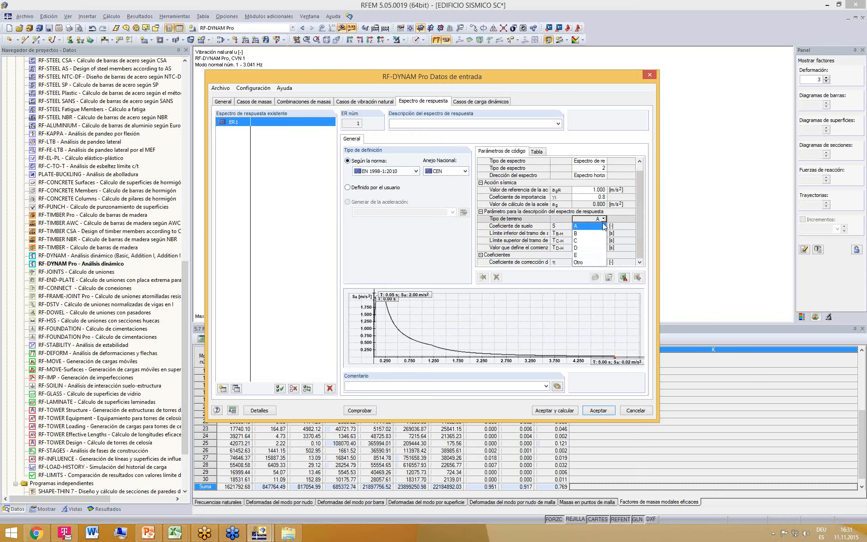
pyautogui.click(589, 240)
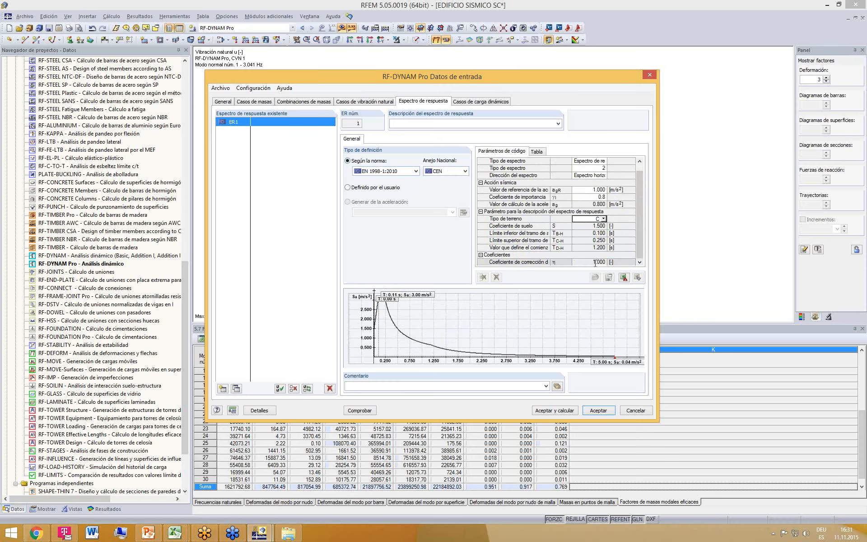
pyautogui.click(626, 264)
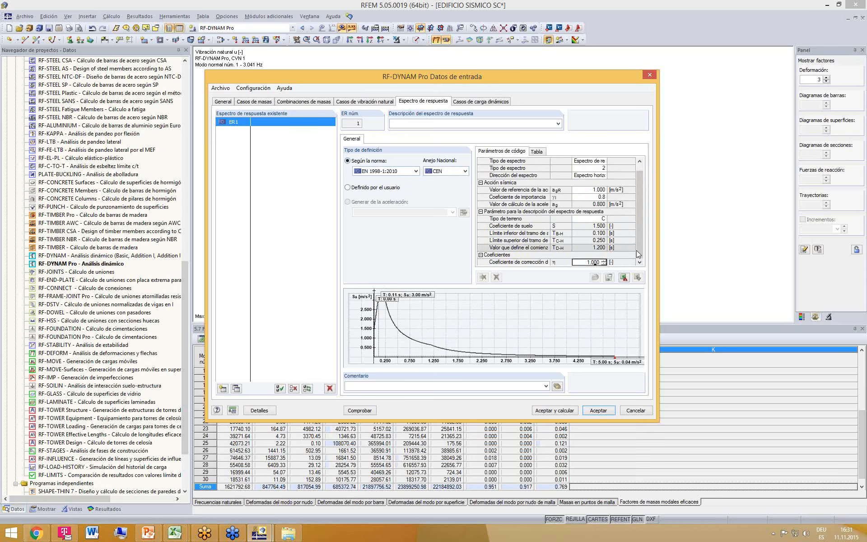
# - Change the spectrum type of ER1 to Espectro de diseño para cálculo lineal
pyautogui.moveTo(640, 251); pyautogui.dragTo(640, 235)
pyautogui.click(603, 169)
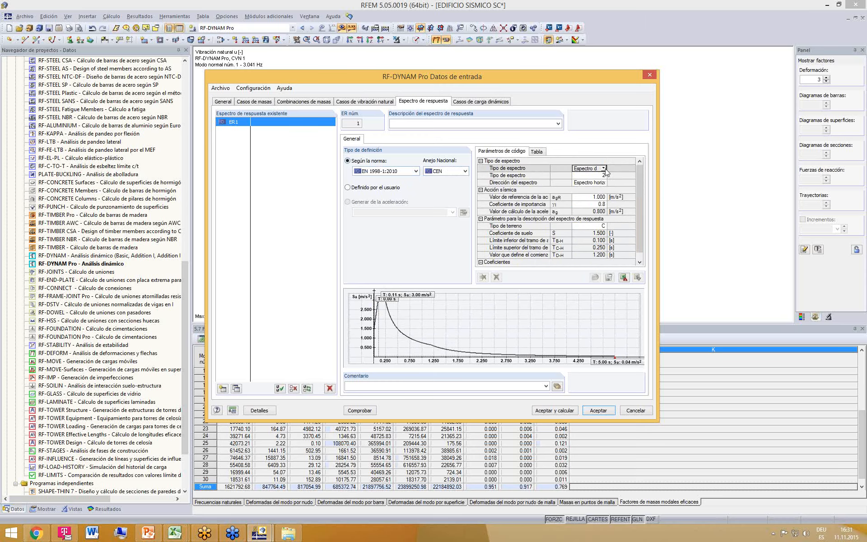
pyautogui.click(603, 169)
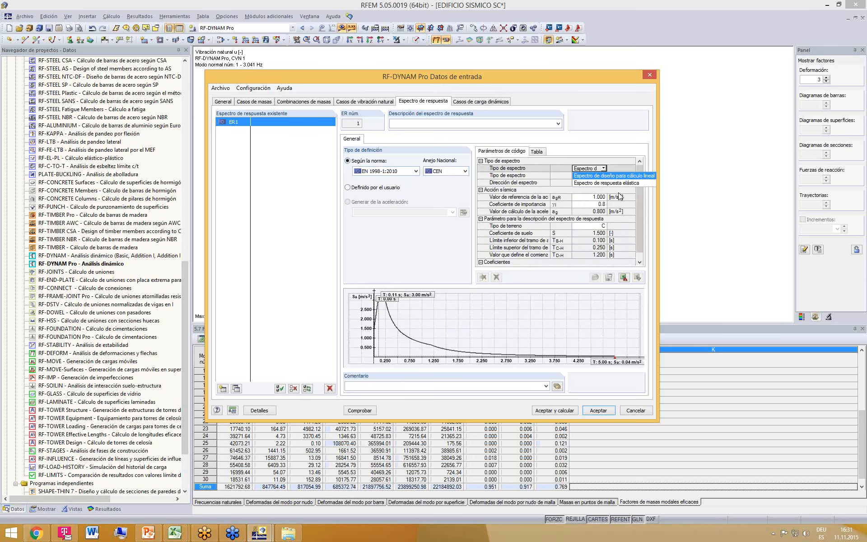
pyautogui.moveTo(639, 232); pyautogui.dragTo(638, 251)
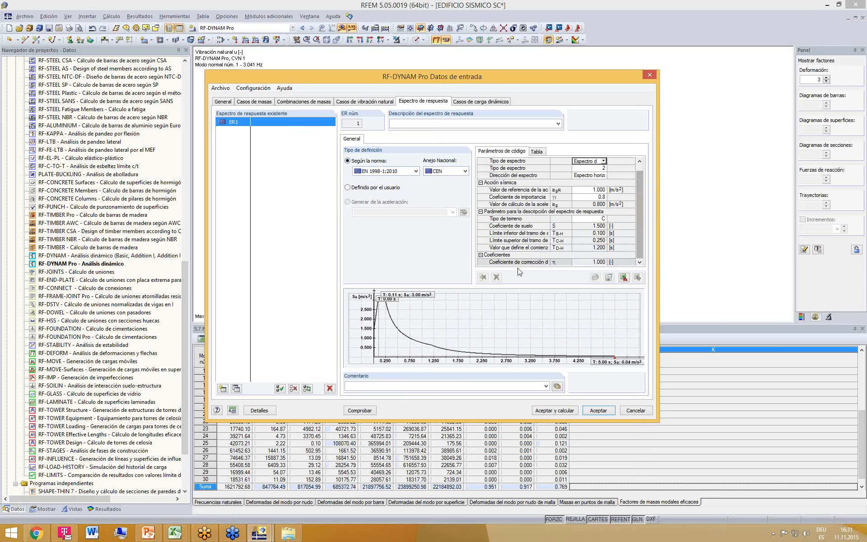
pyautogui.moveTo(550, 172); pyautogui.dragTo(544, 172)
pyautogui.click(603, 161)
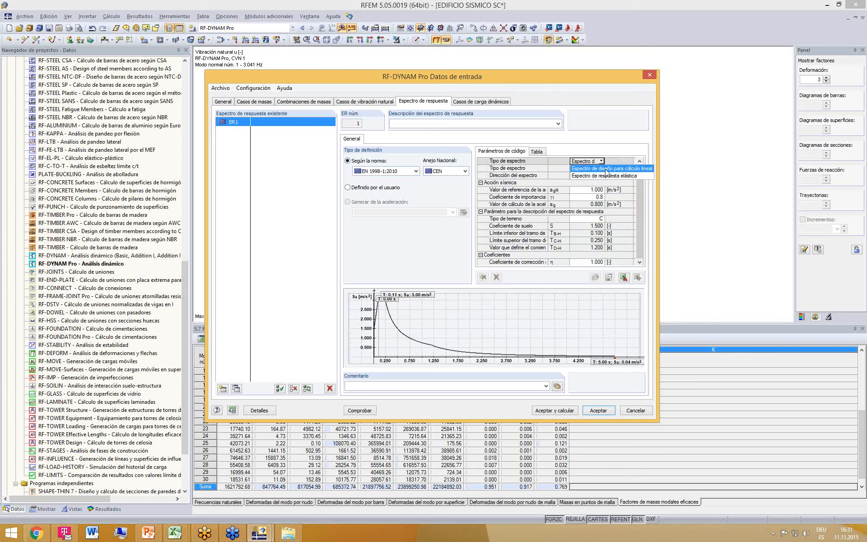
pyautogui.click(606, 169)
# - Check the behaviour coefficient q of the design spectrum and describe ER1 as EC8 ESPECTRO
pyautogui.moveTo(639, 180); pyautogui.dragTo(638, 191)
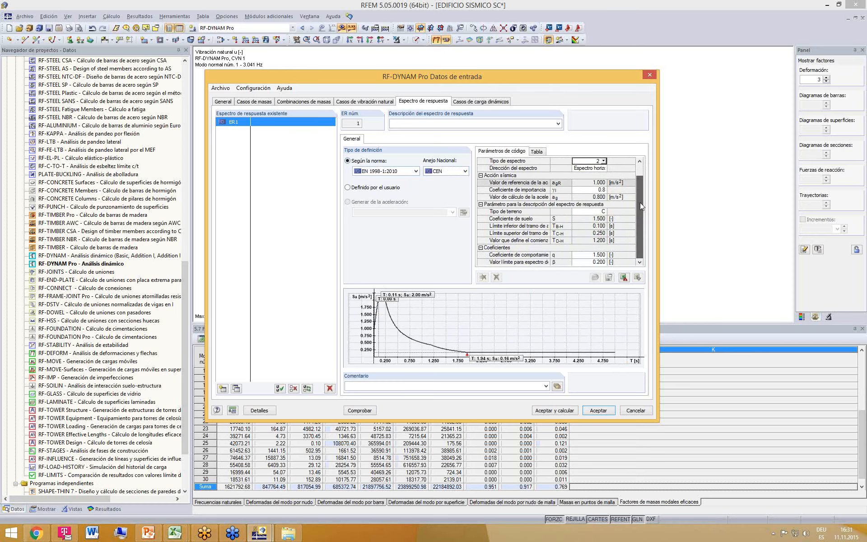
pyautogui.click(590, 254)
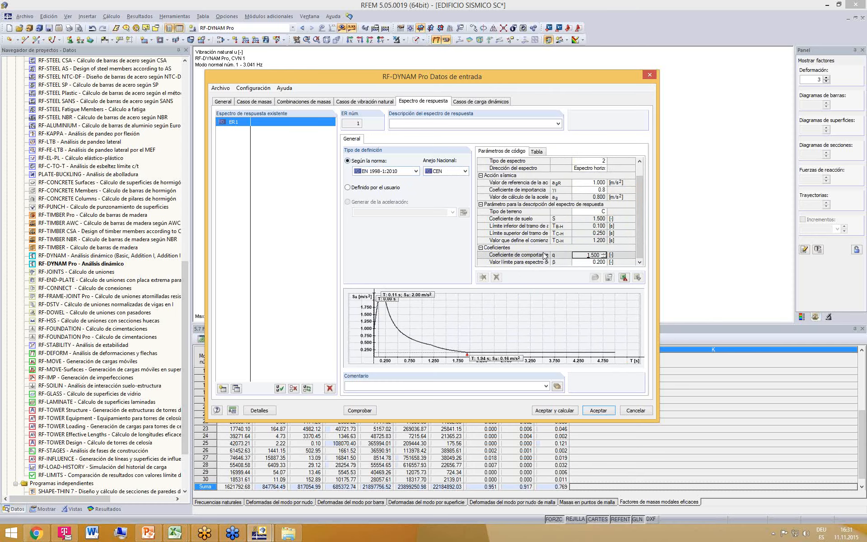
pyautogui.moveTo(551, 247)
pyautogui.mouseDown()
pyautogui.moveTo(574, 244)
pyautogui.moveTo(554, 247)
pyautogui.mouseUp()
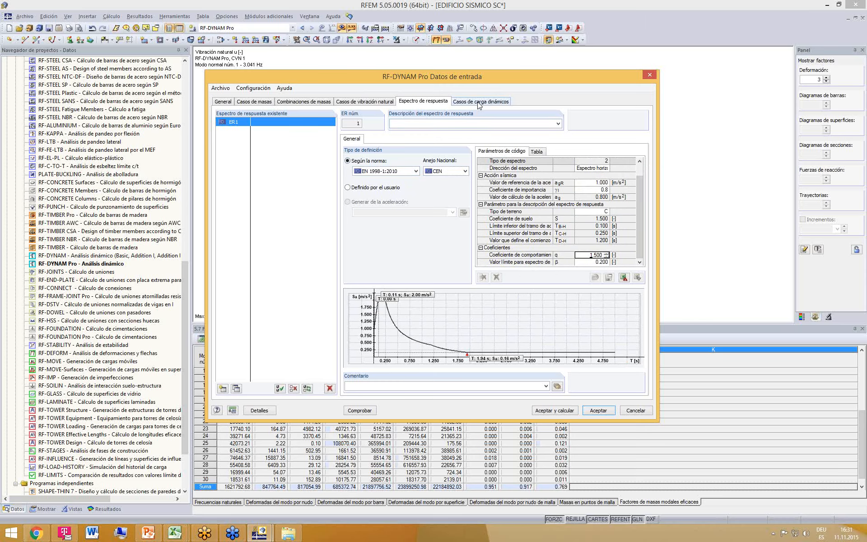
pyautogui.click(435, 121)
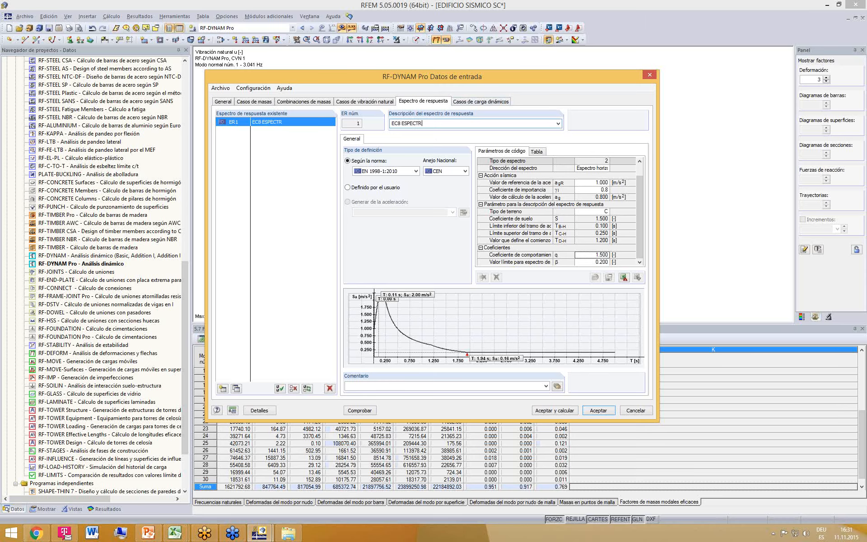
# - Assign natural vibration case CVN1 to the dynamic load case CCD1
pyautogui.click(465, 102)
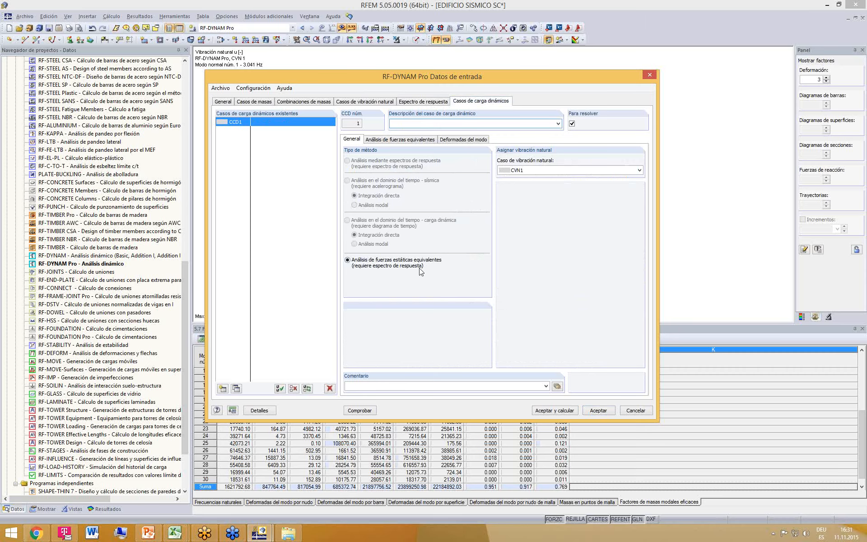
pyautogui.click(533, 171)
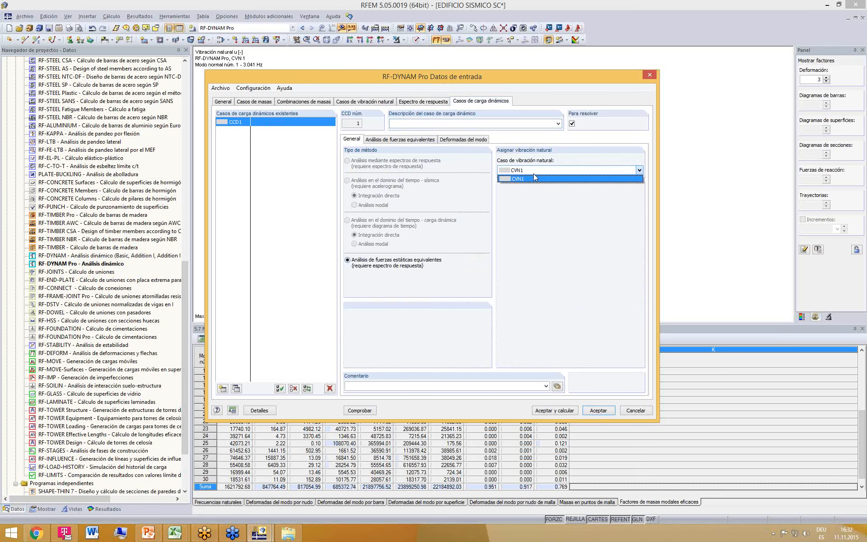
pyautogui.click(533, 178)
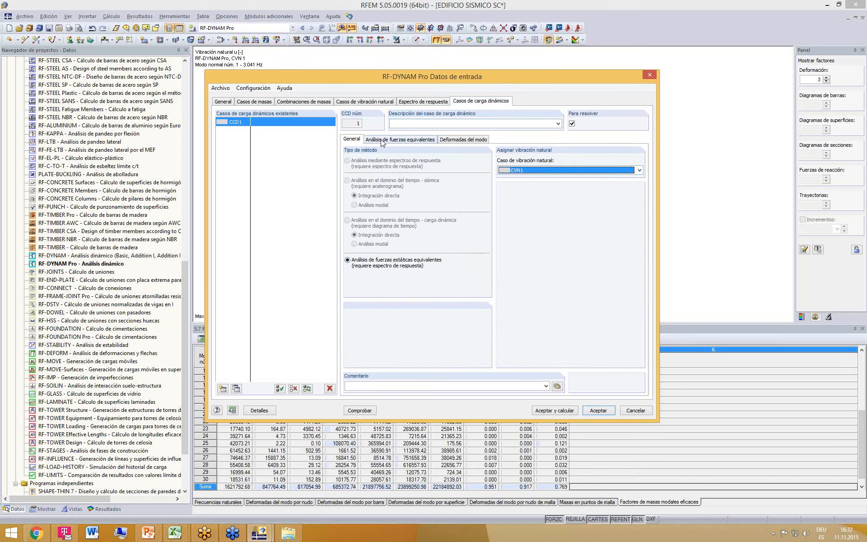
# - Show the EC8 ESPECTRO response spectrum diagram in logarithmic scale
pyautogui.click(421, 102)
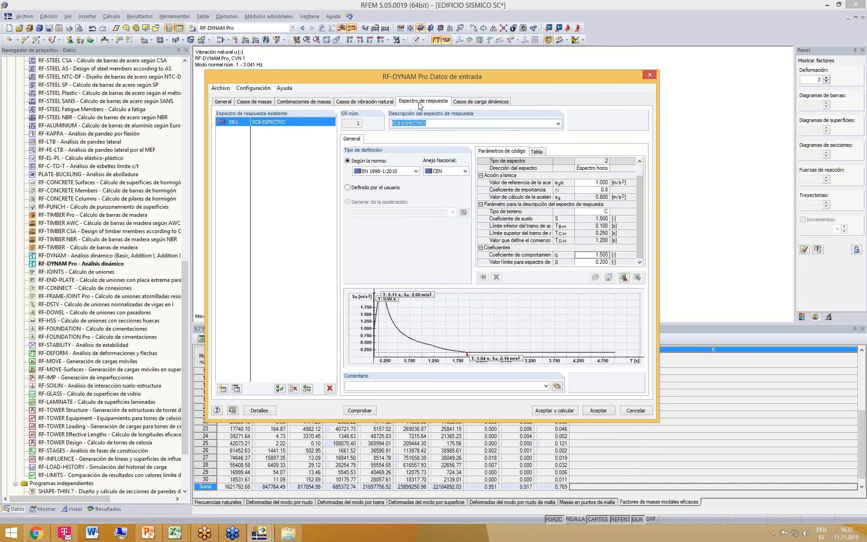
pyautogui.click(267, 412)
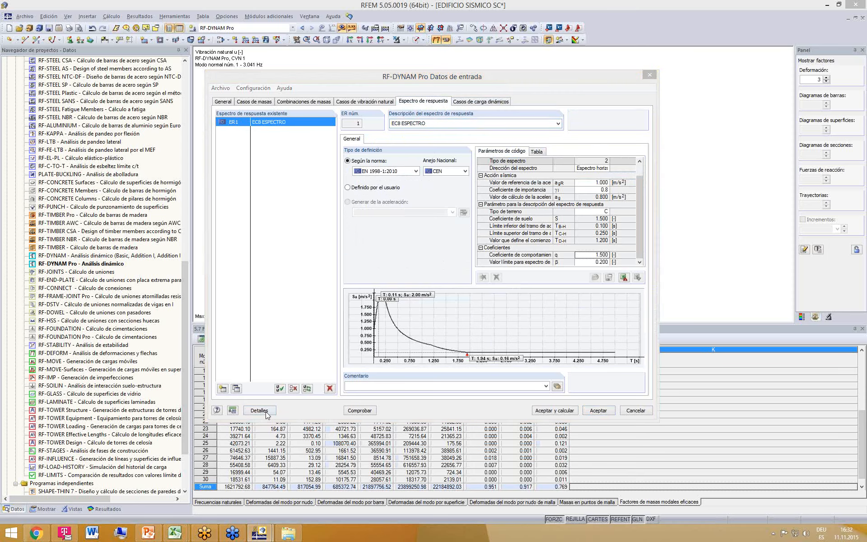
pyautogui.moveTo(507, 141); pyautogui.dragTo(356, 65)
pyautogui.click(124, 234)
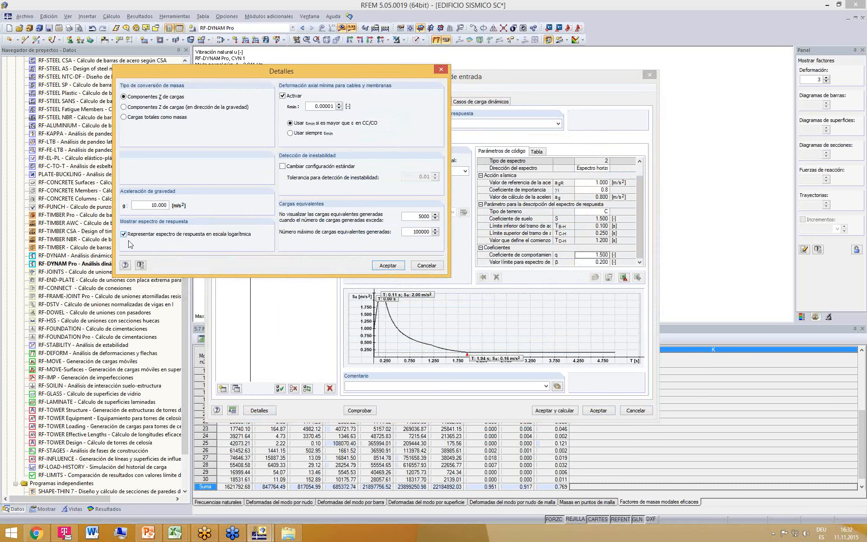
pyautogui.click(392, 269)
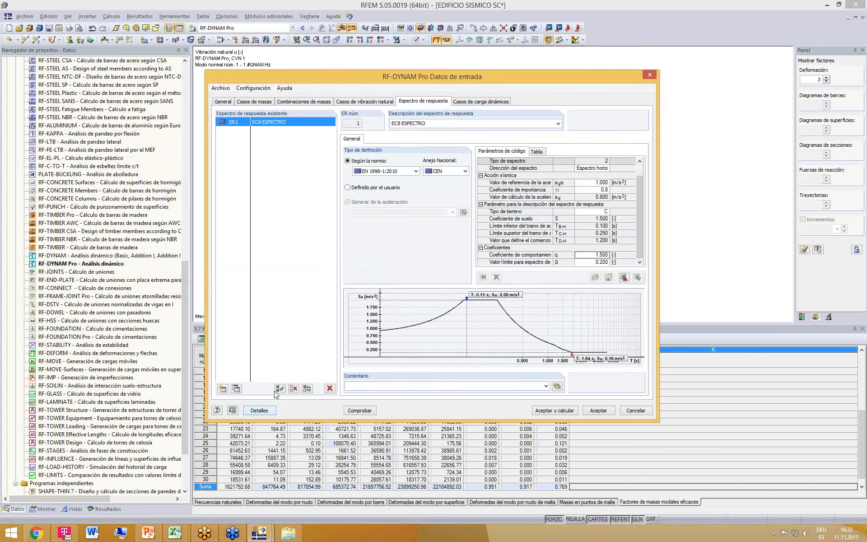
# - Turn off the logarithmic scale of the response spectrum diagram
pyautogui.click(261, 411)
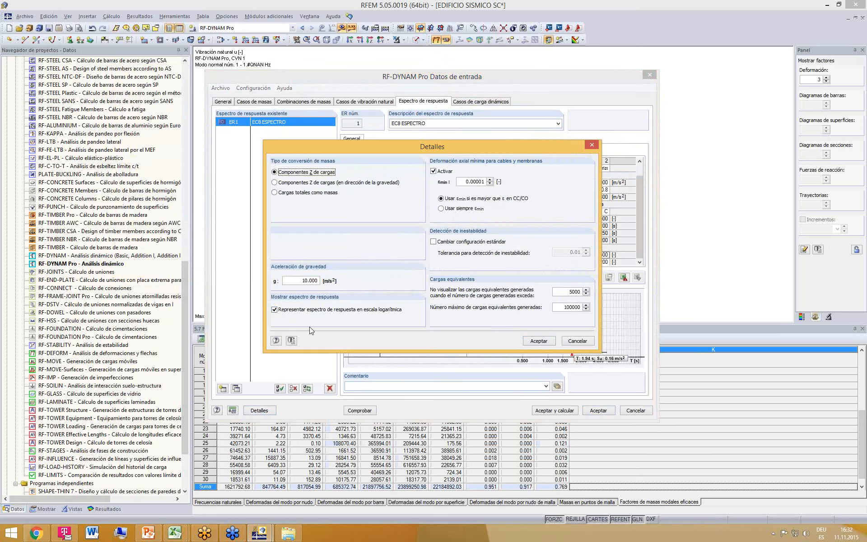
pyautogui.click(275, 310)
pyautogui.click(543, 343)
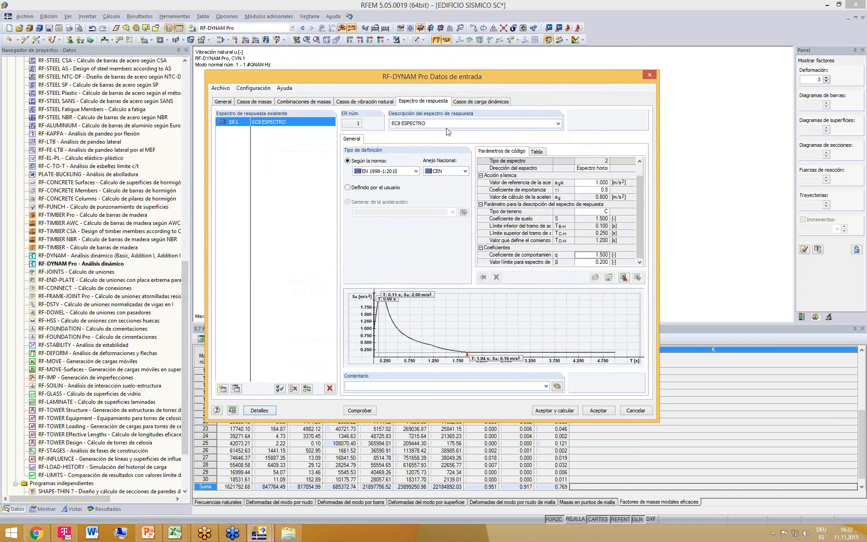
# - Assign response spectrum ER1 - EC8 ESPECTRO to the X and Y directions of dynamic load case CCD1
pyautogui.click(463, 102)
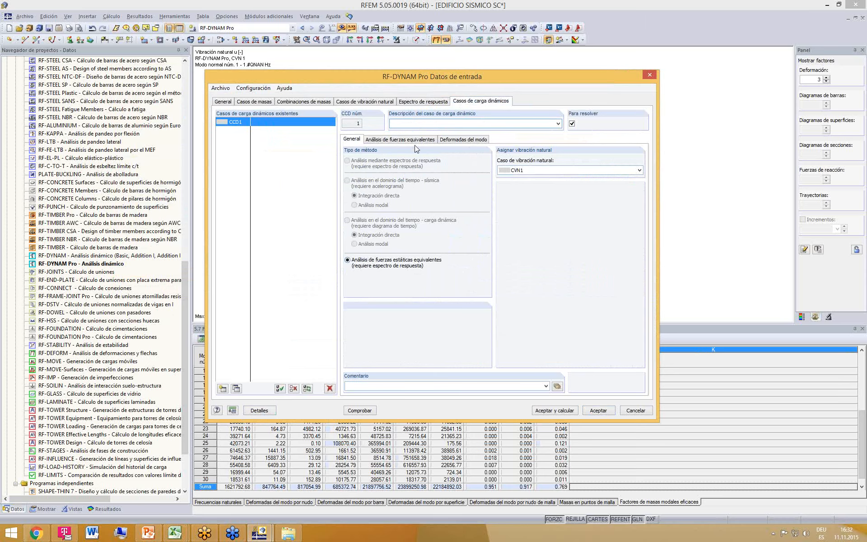
pyautogui.click(388, 140)
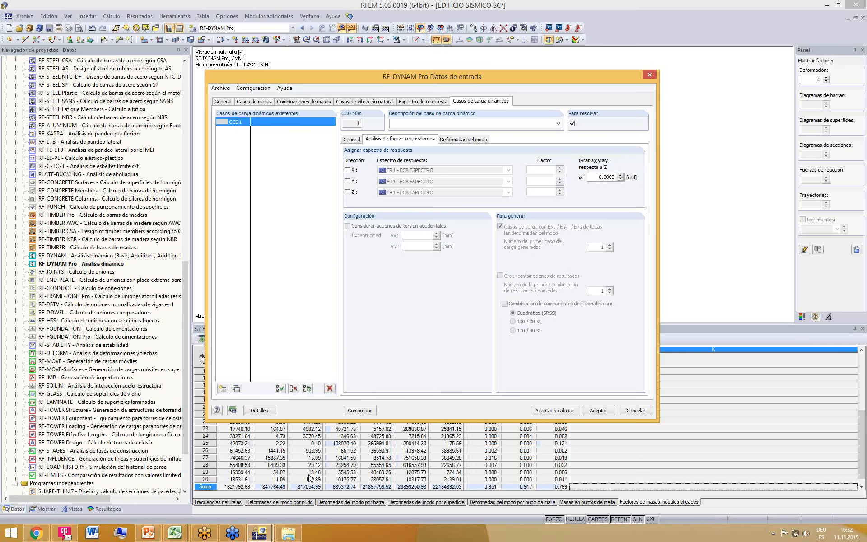
pyautogui.click(349, 170)
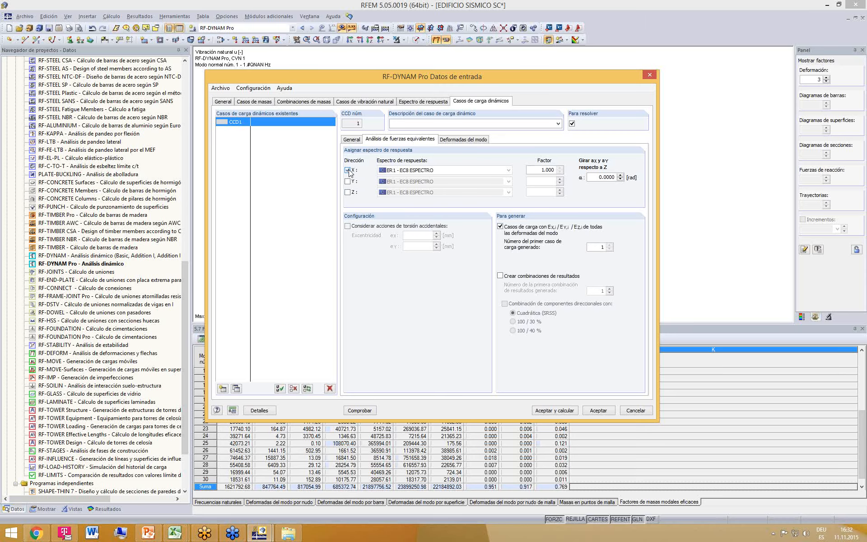
pyautogui.click(348, 181)
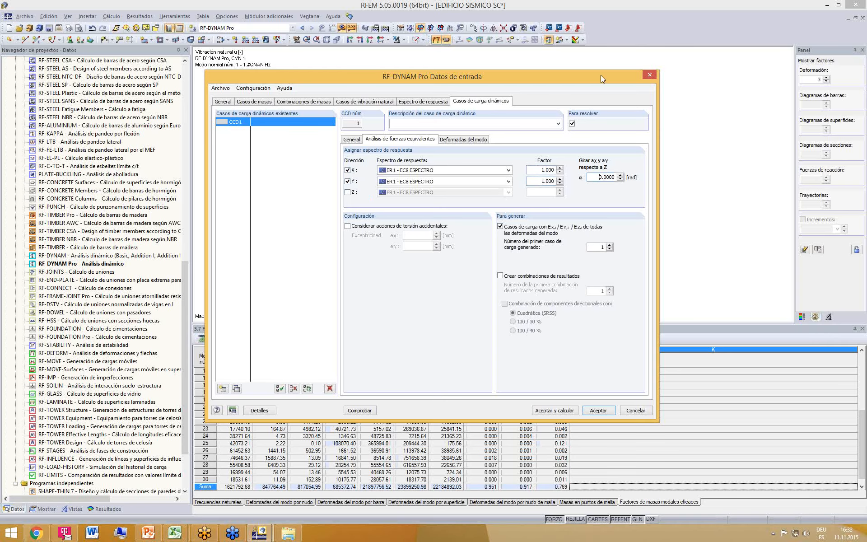
# - Check the building's global axes against the rotation angle α about Z and the X and Y direction factors
pyautogui.moveTo(601, 79); pyautogui.dragTo(380, 266)
pyautogui.doubleClick(442, 319)
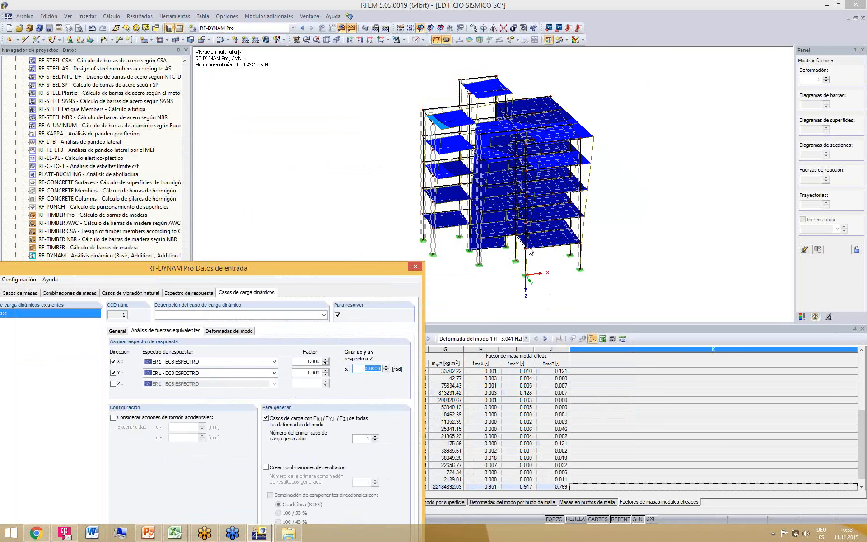
pyautogui.moveTo(380, 265); pyautogui.dragTo(516, 134)
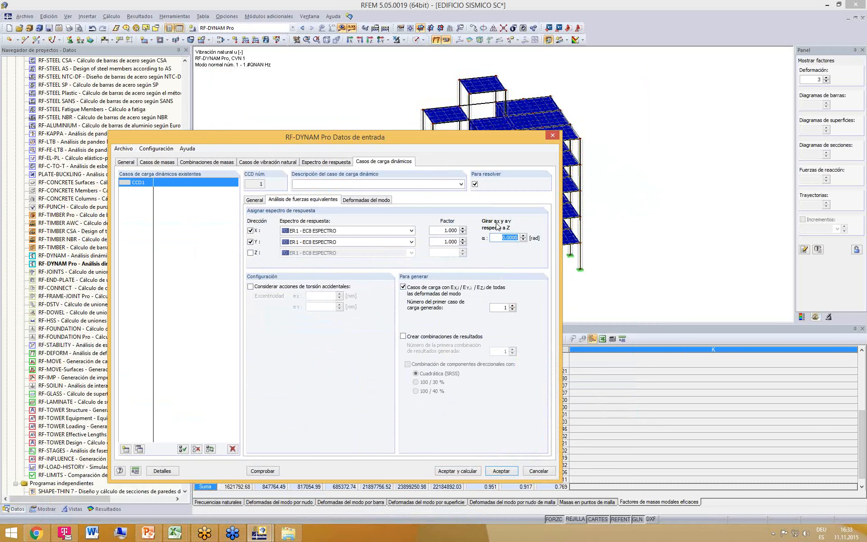
pyautogui.click(444, 242)
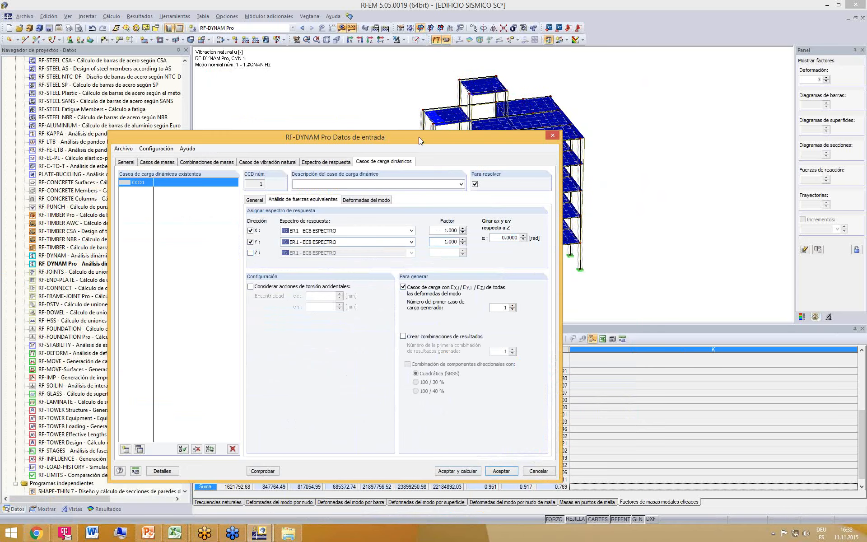
pyautogui.moveTo(419, 137); pyautogui.dragTo(418, 112)
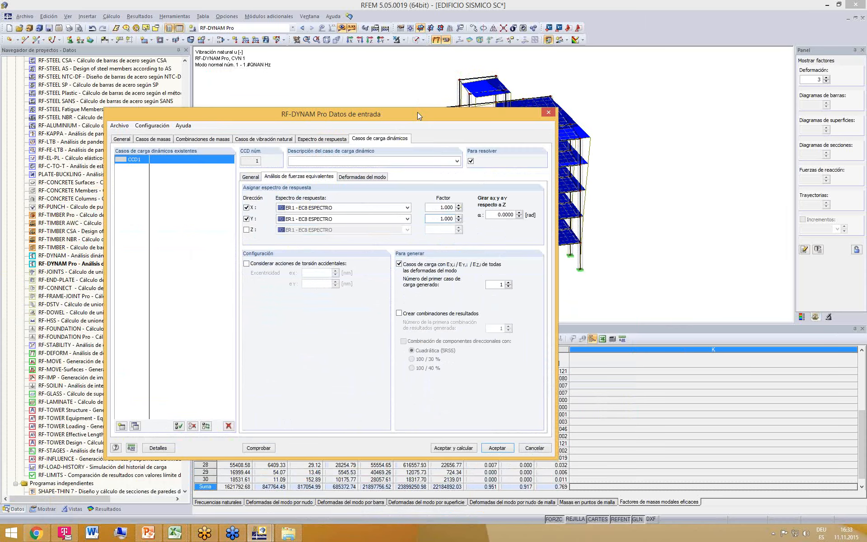
pyautogui.moveTo(429, 113); pyautogui.dragTo(428, 105)
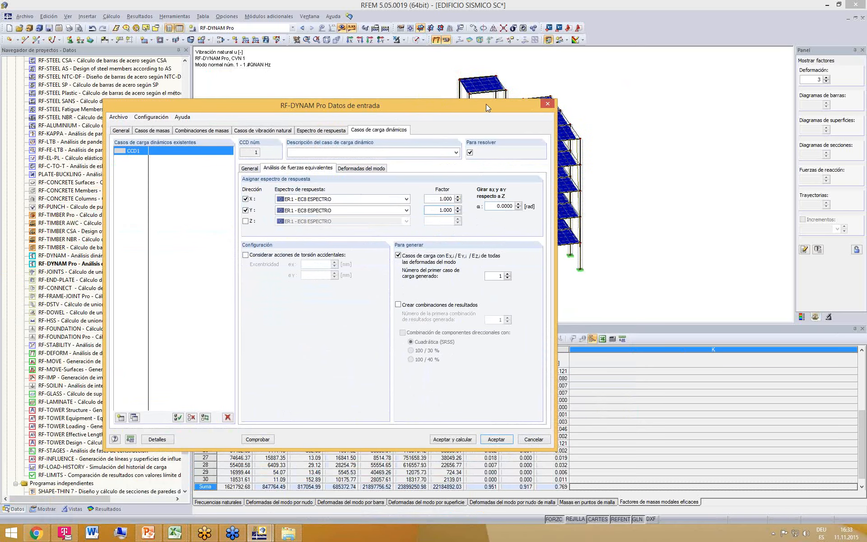
pyautogui.moveTo(486, 104); pyautogui.dragTo(487, 93)
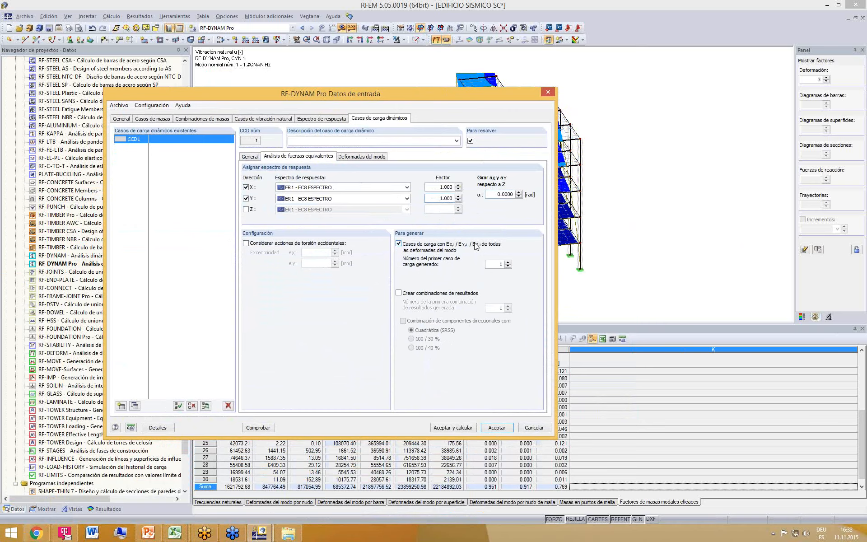
pyautogui.moveTo(505, 93); pyautogui.dragTo(495, 88)
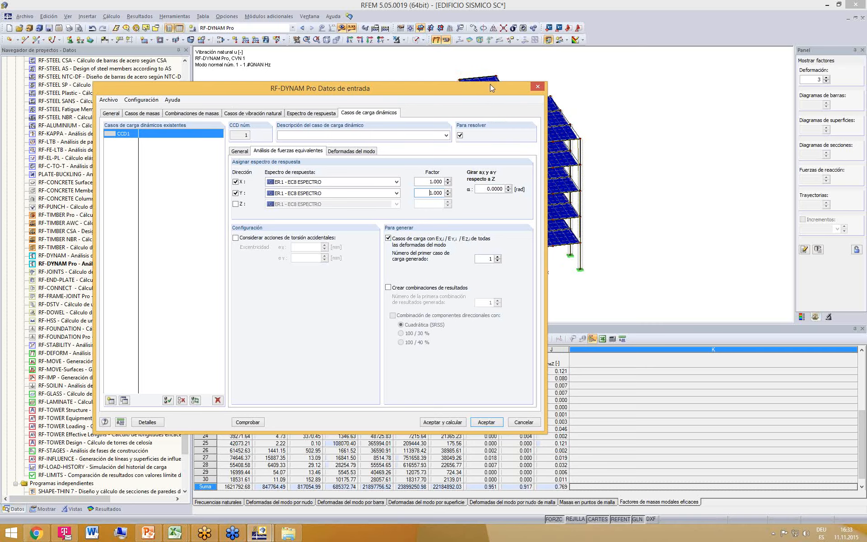
pyautogui.moveTo(492, 88); pyautogui.dragTo(473, 76)
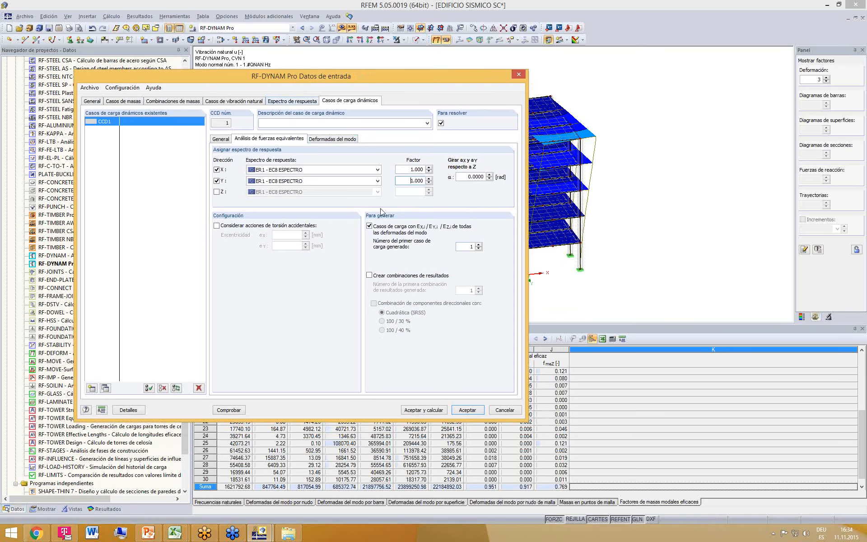
# - Review the response spectrum and enable the creation of result combinations for dynamic load case CCD1
pyautogui.click(292, 100)
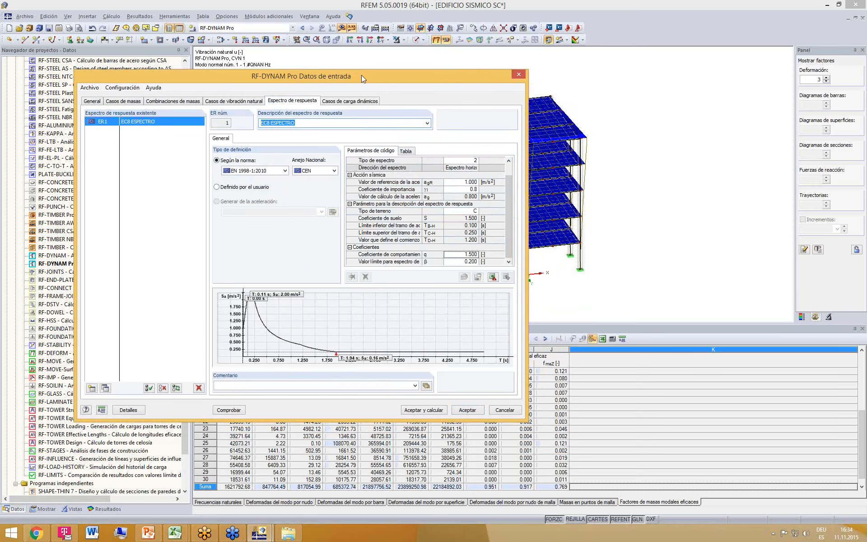
pyautogui.click(351, 101)
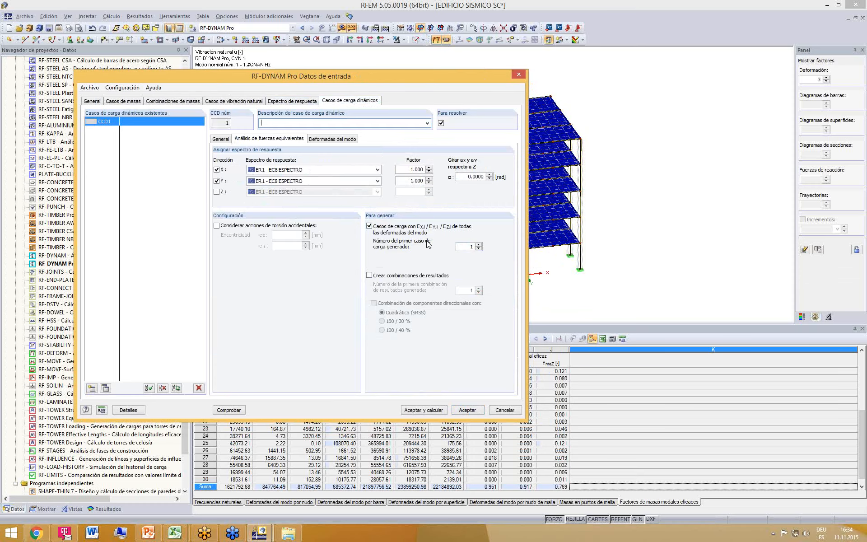
pyautogui.click(388, 276)
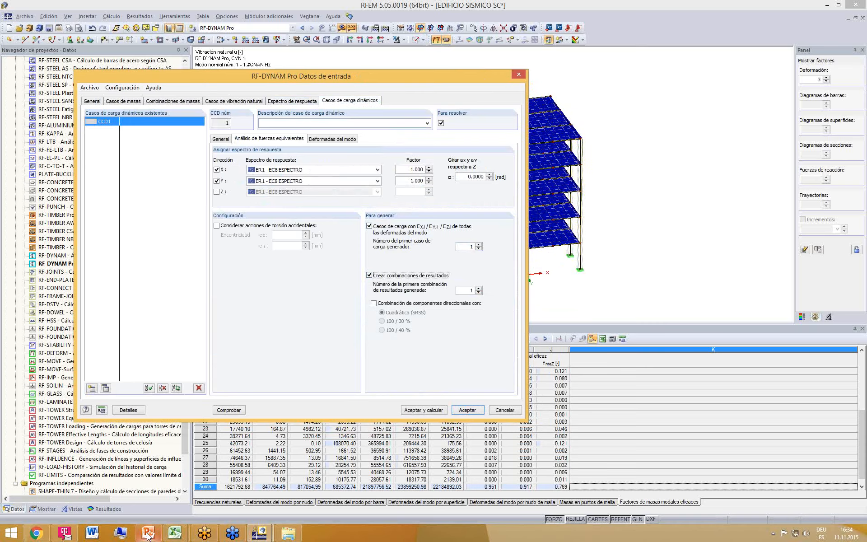
# - Switch to the PowerPoint presentation and consult the slide on equivalent loads and the SRSS rule
pyautogui.moveTo(148, 535)
pyautogui.click(148, 485)
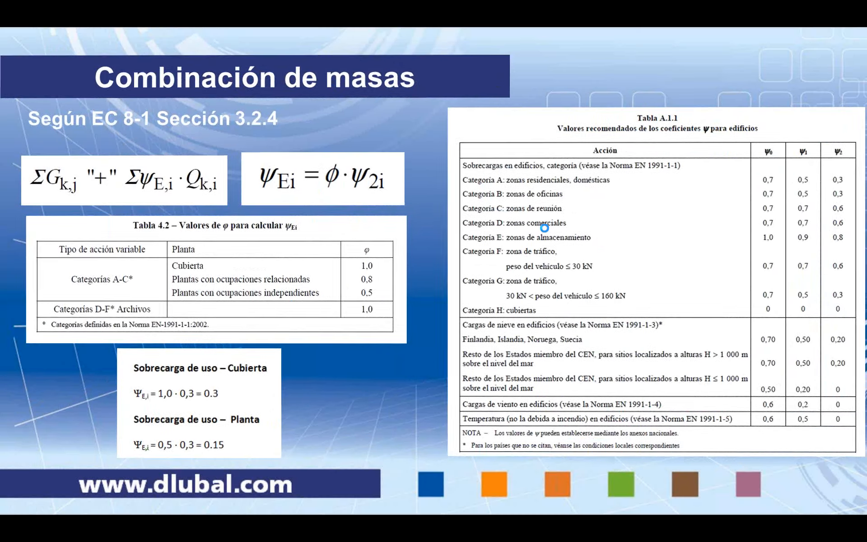
pyautogui.click(545, 228)
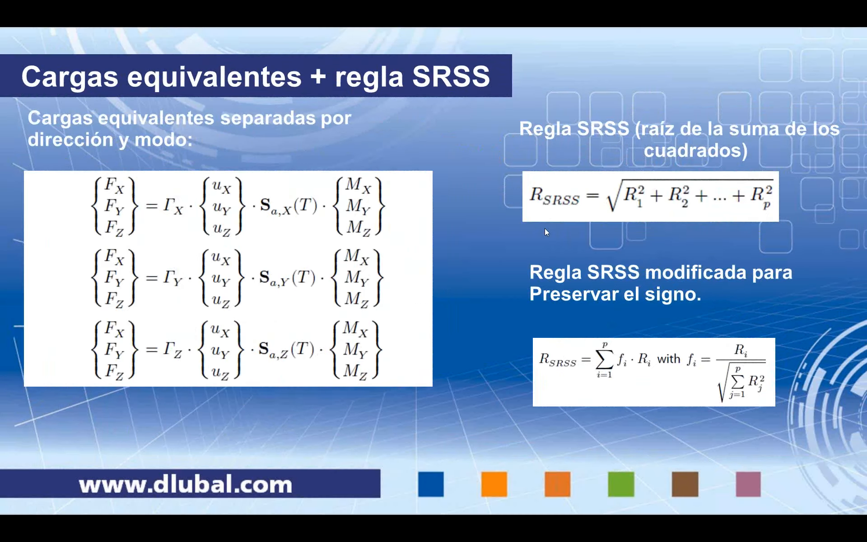
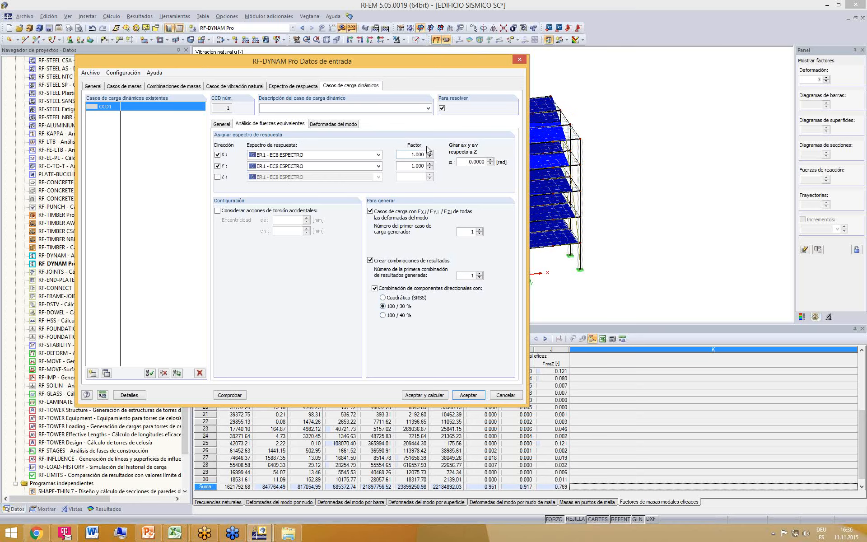
# - Calculate the mode shapes of CCD1 and examine their accelerations and effective modal mass factors
pyautogui.click(328, 124)
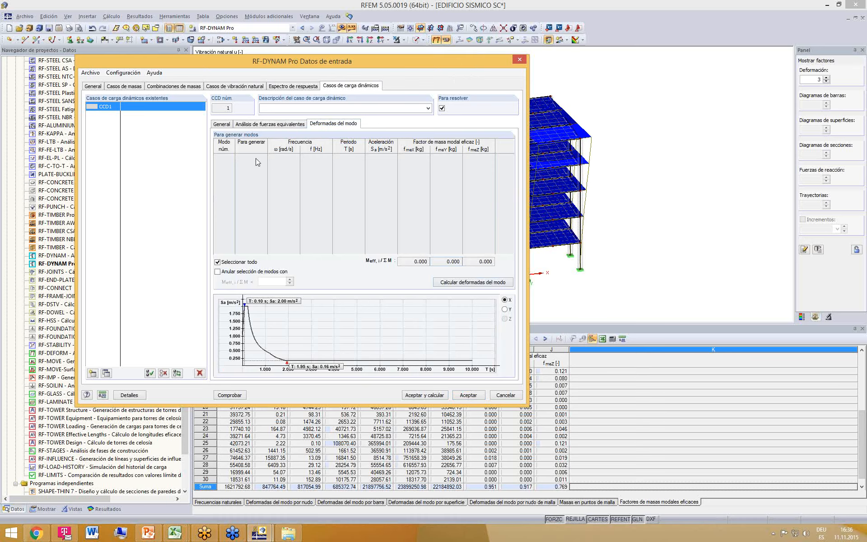
pyautogui.click(450, 283)
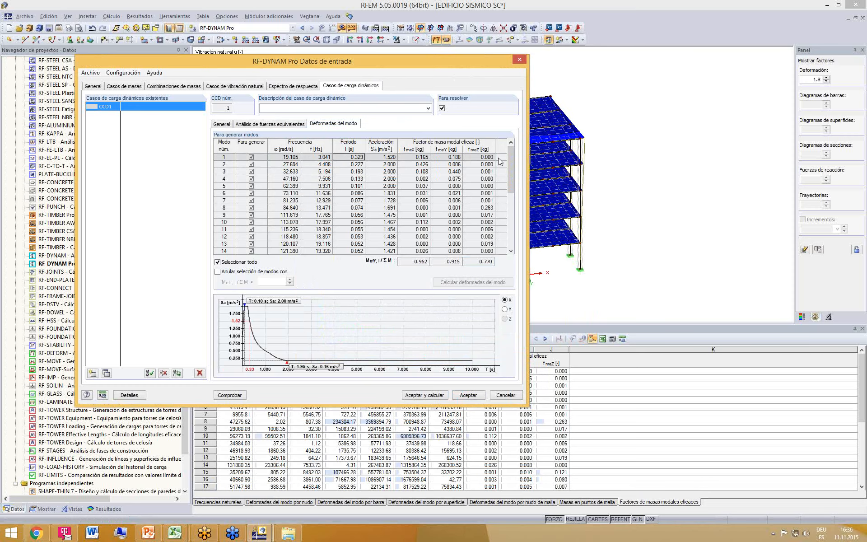
pyautogui.click(388, 158)
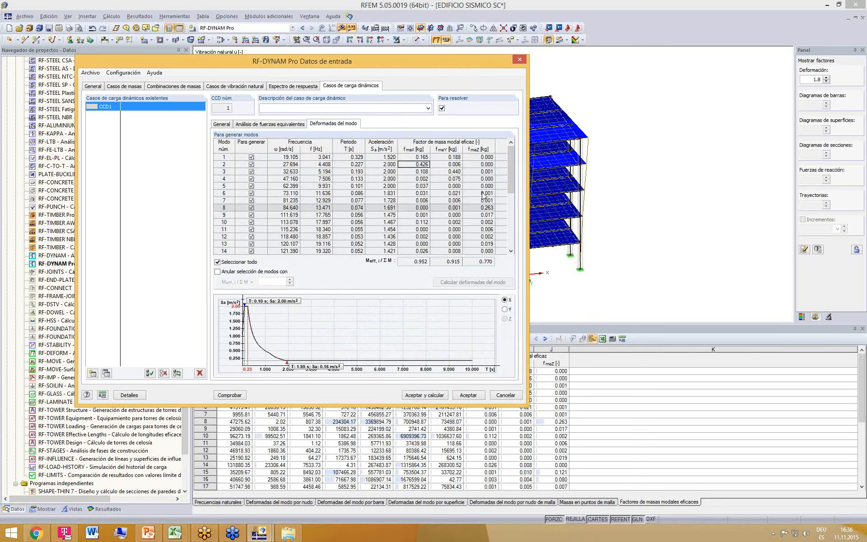
pyautogui.moveTo(451, 61); pyautogui.dragTo(452, 54)
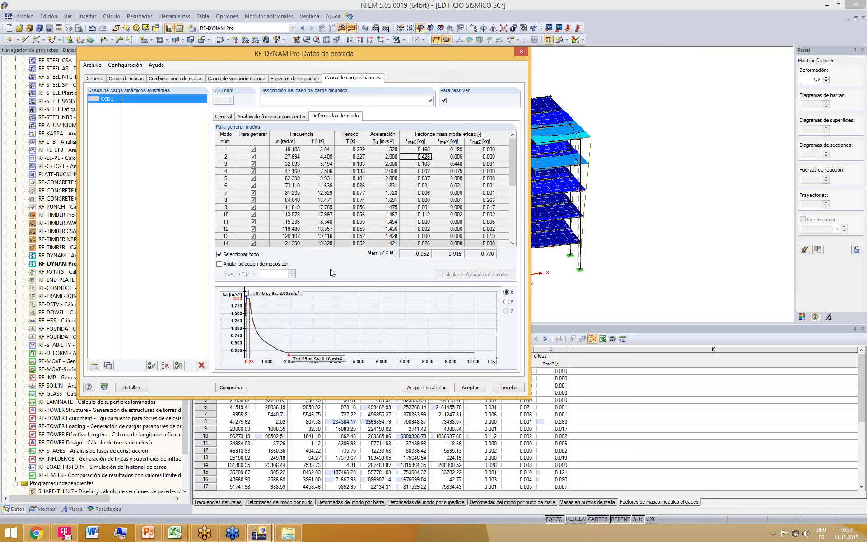
# - Try deselecting the modes with an effective modal mass factor below 0.050, and restore the full selection
pyautogui.click(247, 265)
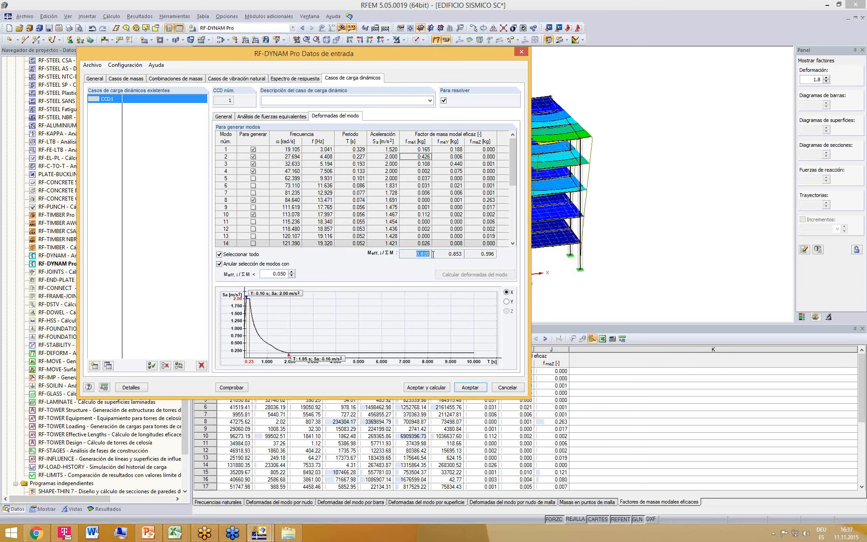
pyautogui.moveTo(450, 256); pyautogui.dragTo(455, 256)
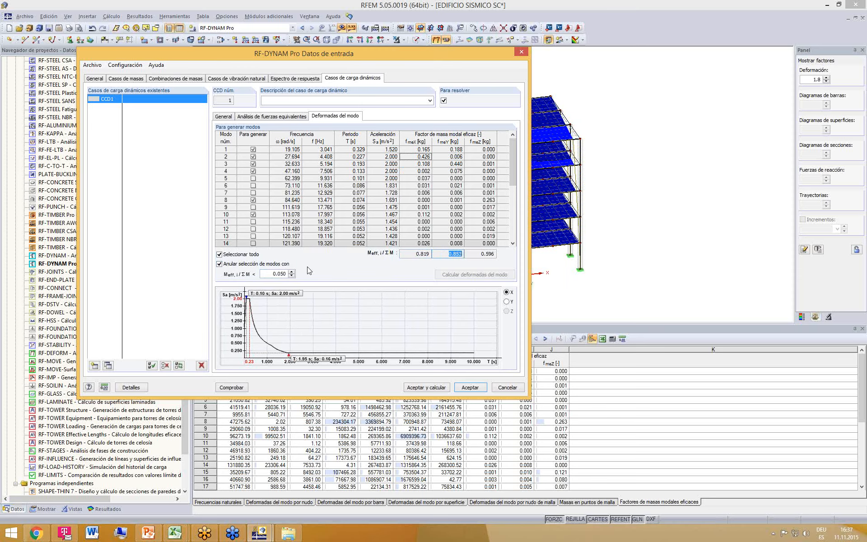
pyautogui.click(220, 264)
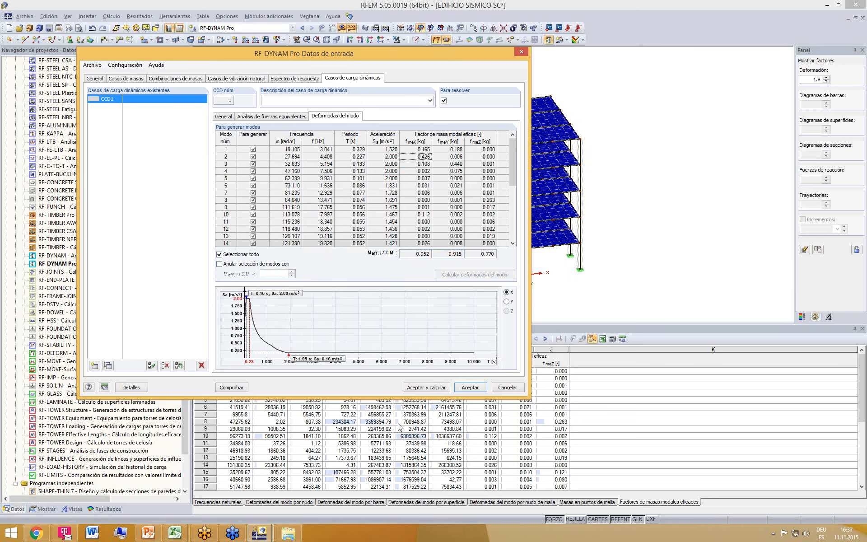
# - Show the spectrum for the Y direction and exclude mode 13 from the modes selected for generation
pyautogui.click(507, 301)
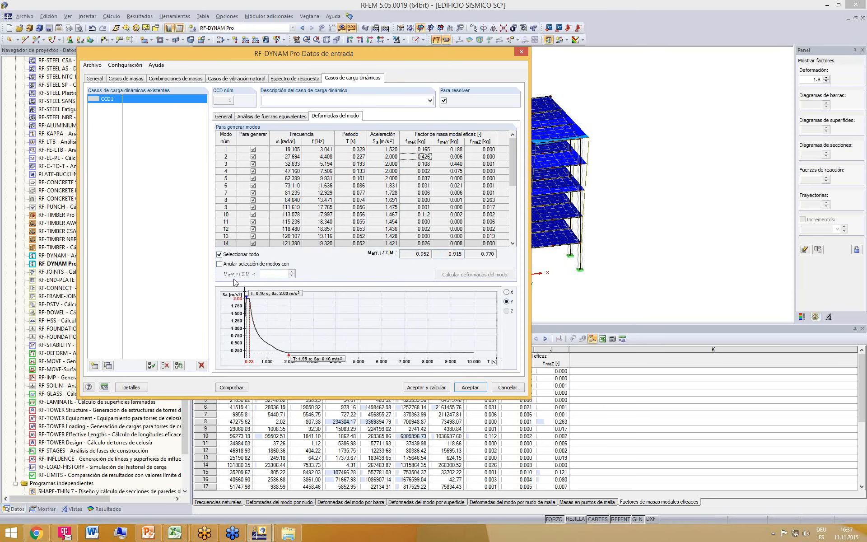
pyautogui.click(220, 254)
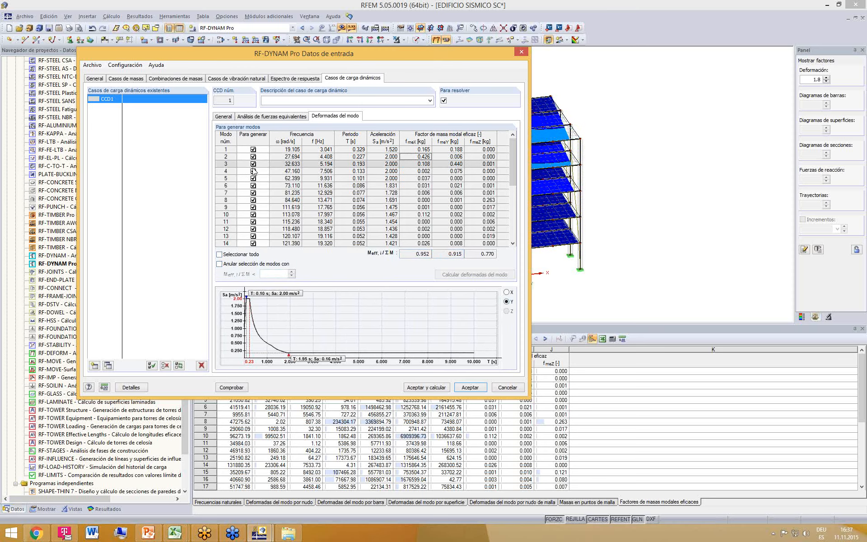
pyautogui.moveTo(513, 163)
pyautogui.mouseDown()
pyautogui.moveTo(519, 200)
pyautogui.moveTo(520, 168)
pyautogui.moveTo(521, 177)
pyautogui.mouseUp()
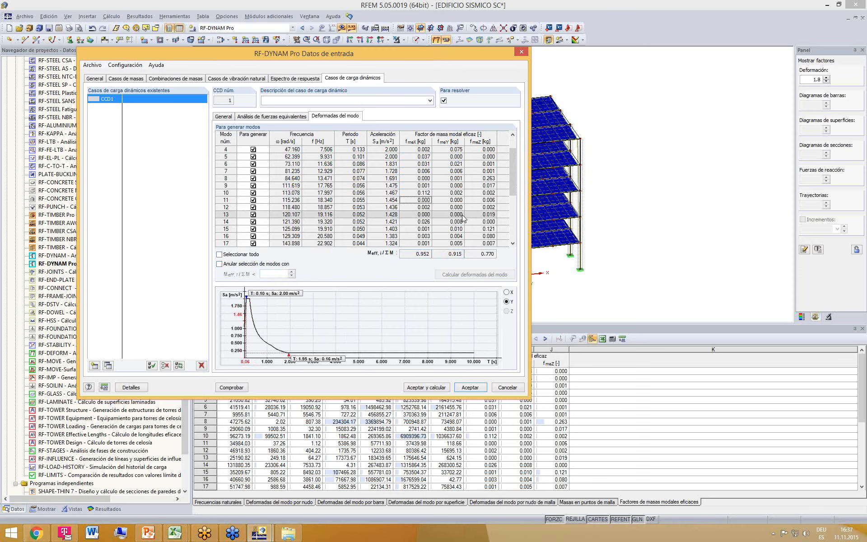
pyautogui.click(253, 215)
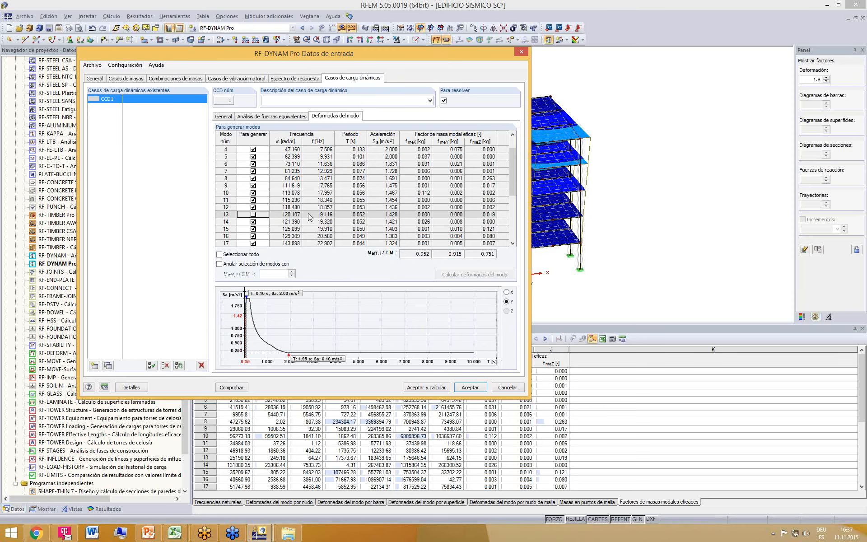
# - Include mode 13 again and select all CCD1 mode shapes for generation
pyautogui.click(253, 214)
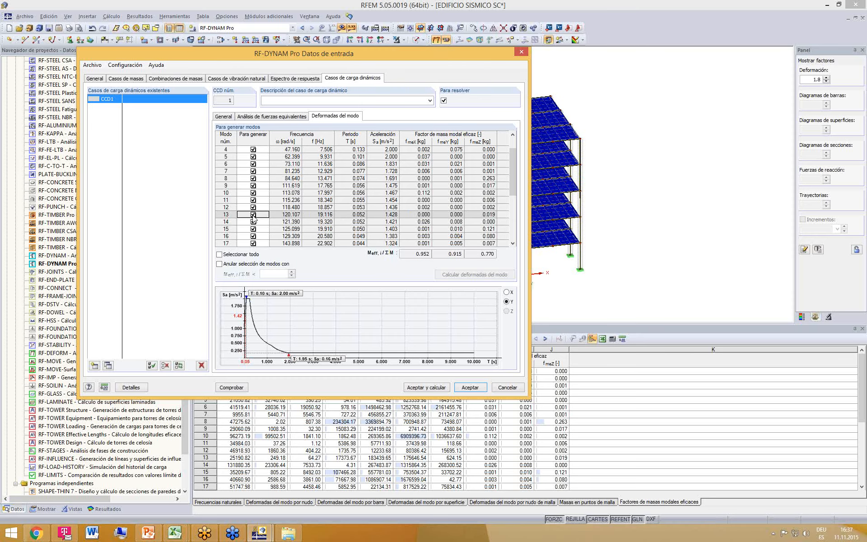
pyautogui.scroll(-1, 515, 208)
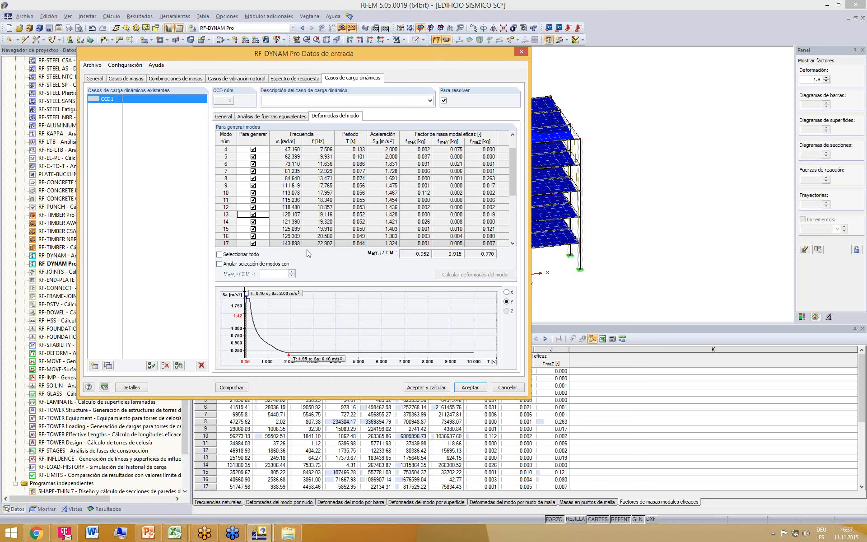
pyautogui.scroll(-4, 515, 212)
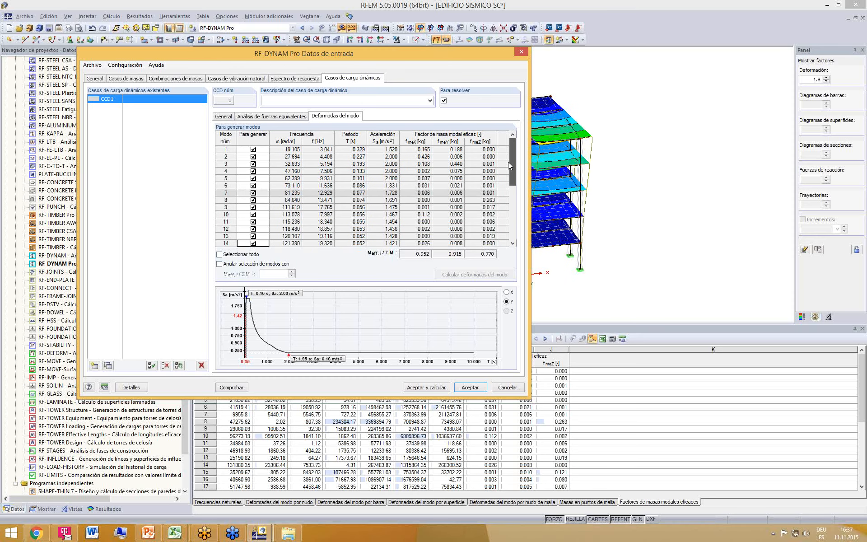
pyautogui.scroll(1, 506, 232)
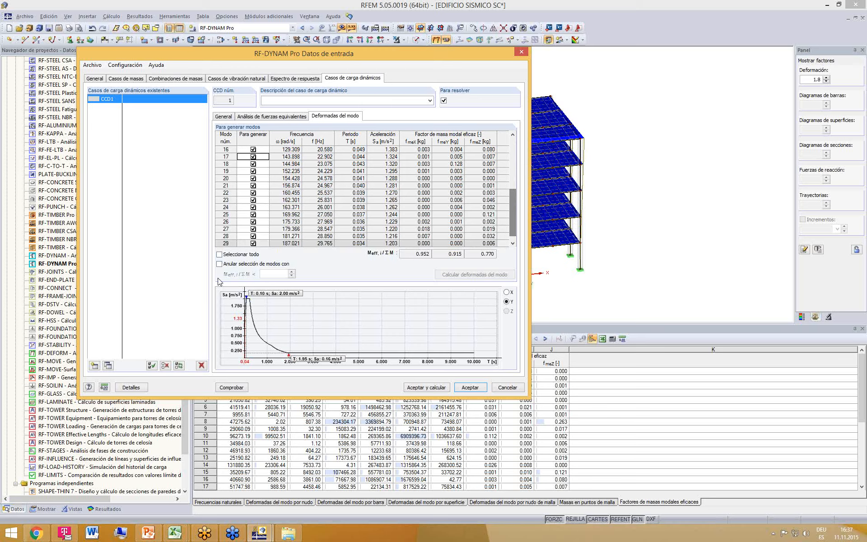
pyautogui.click(220, 254)
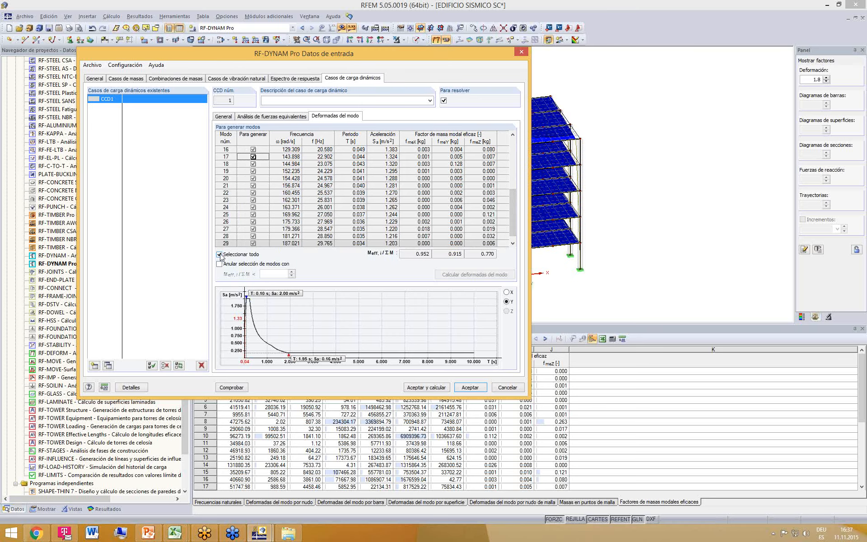
# - Check the RF-DYNAM Pro input data for consistency, then accept it and run the calculation
pyautogui.click(236, 389)
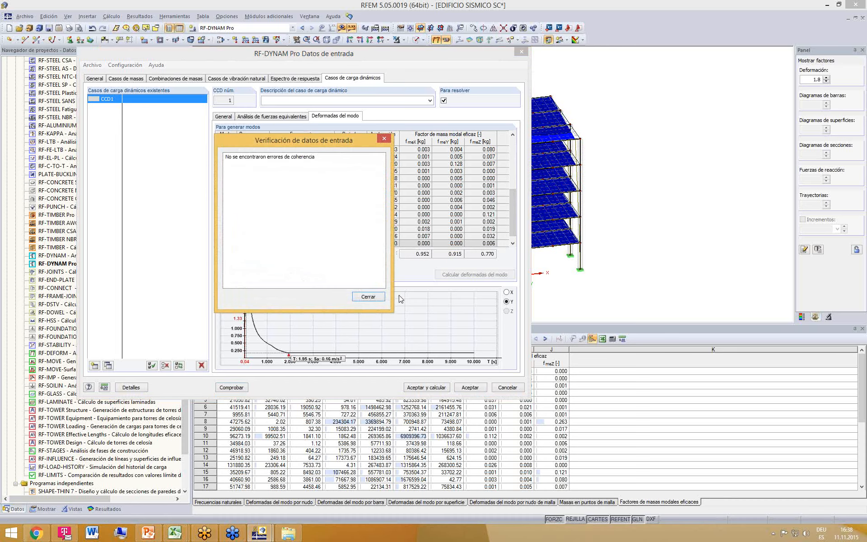
pyautogui.click(368, 297)
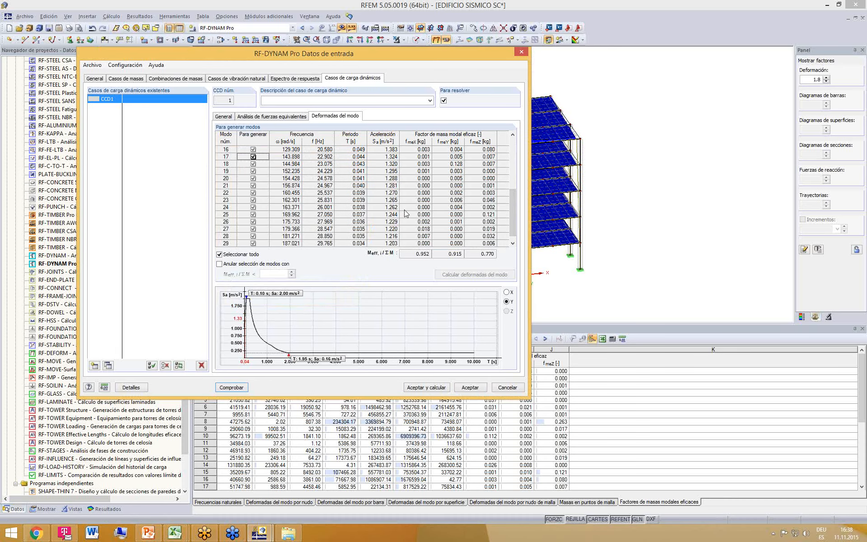
pyautogui.click(427, 388)
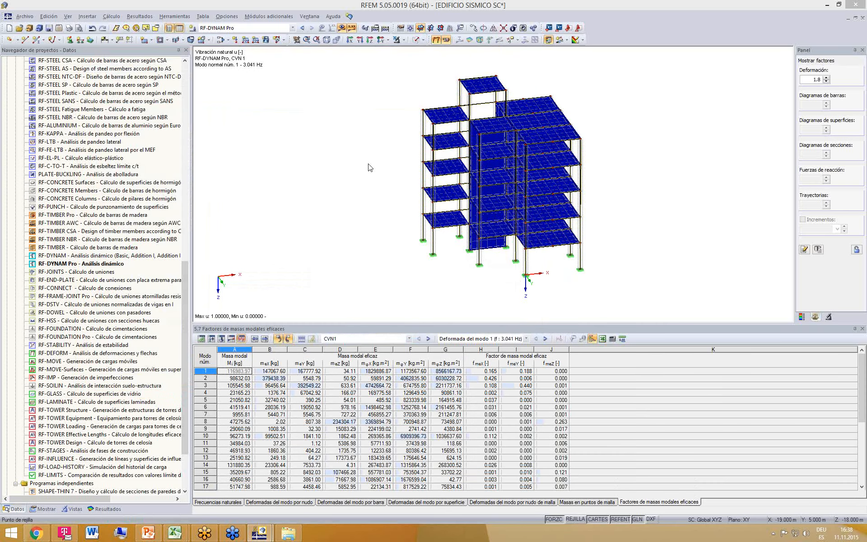
# - Display load case CC9 (CCD1, mode 1, direction X) to view its equivalent loads on the whole building
pyautogui.click(447, 39)
pyautogui.click(292, 28)
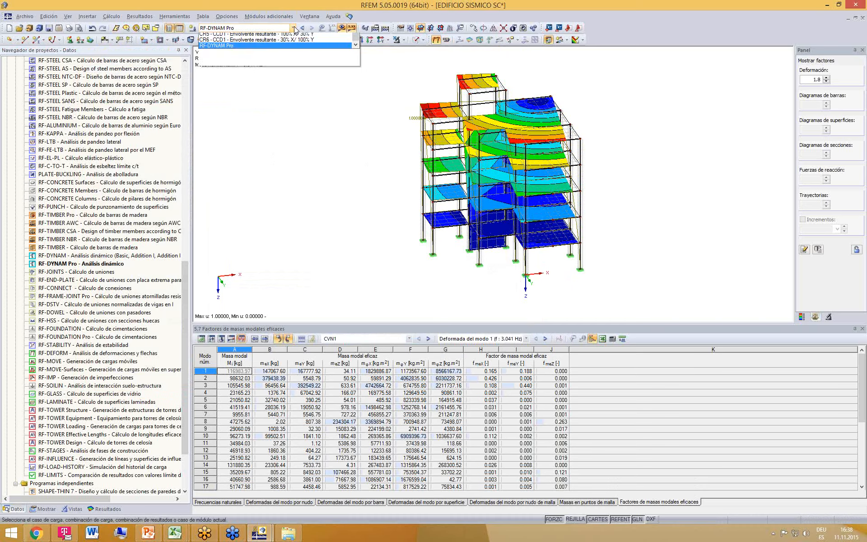
pyautogui.moveTo(356, 192); pyautogui.dragTo(352, 55)
pyautogui.click(299, 60)
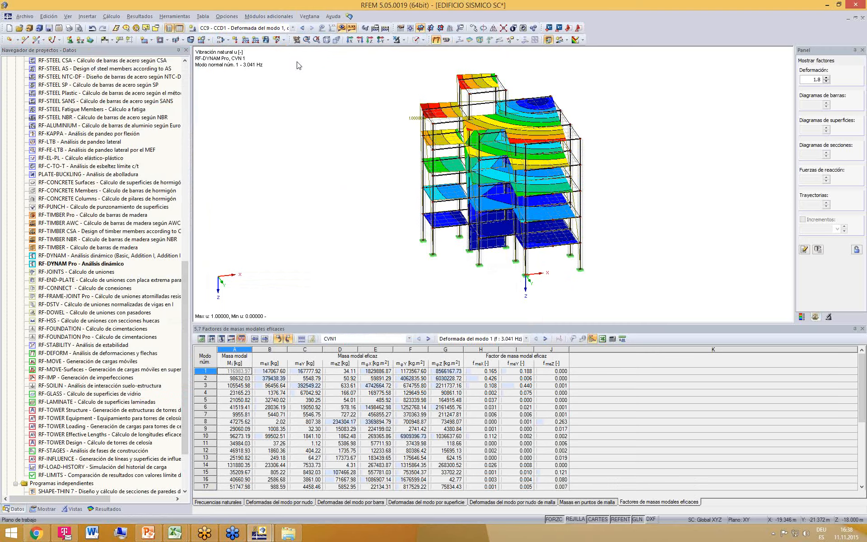
pyautogui.keyDown('ctrl'); pyautogui.moveTo(323, 137); pyautogui.dragTo(387, 137, button='middle'); pyautogui.keyUp('ctrl')
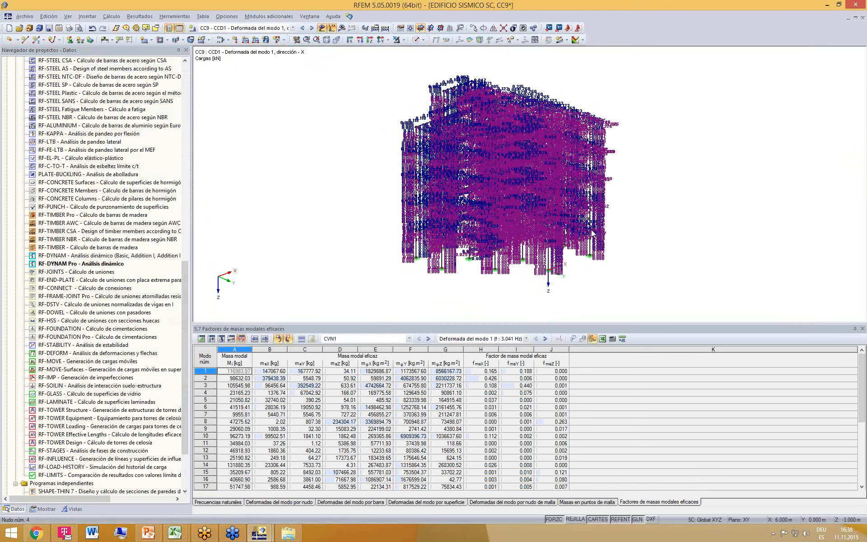
pyautogui.moveTo(523, 288); pyautogui.dragTo(432, 284, button='middle')
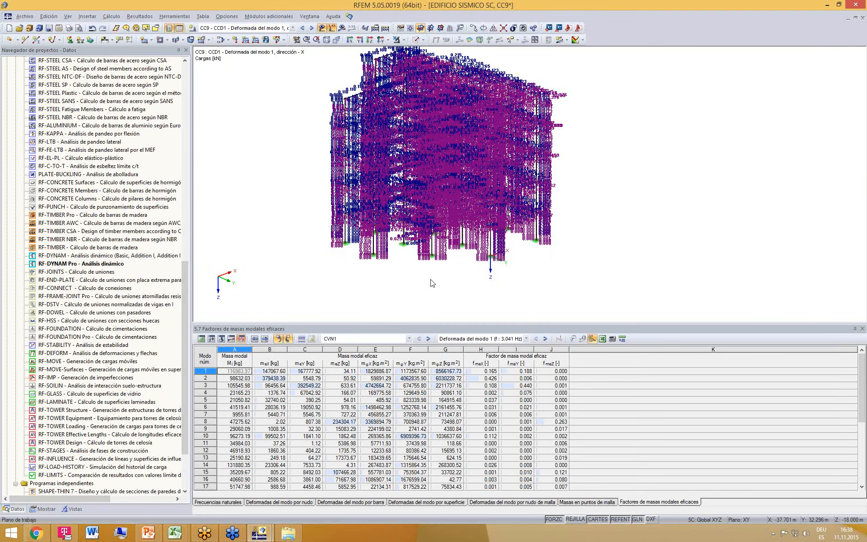
# - Apply the saved ESTRUCTURA view to the CC9 loads and show the members as a wireframe
pyautogui.click(51, 509)
pyautogui.click(74, 509)
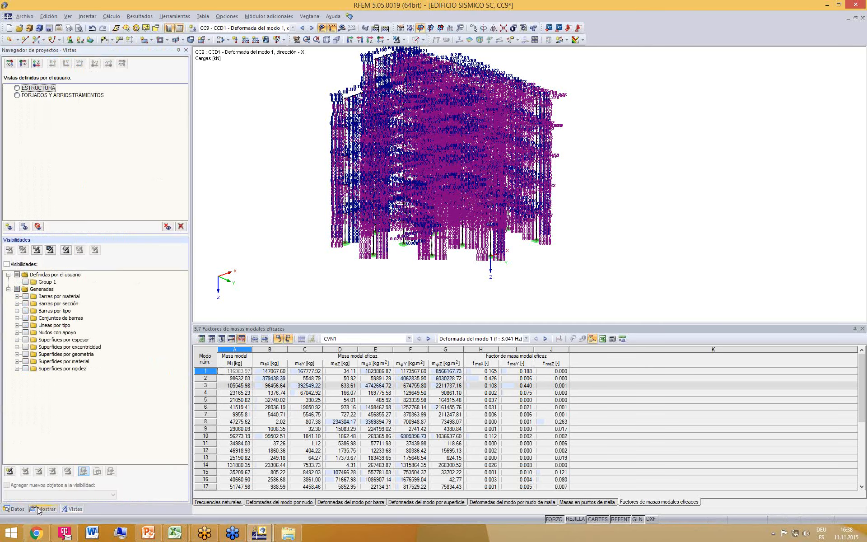
pyautogui.click(17, 89)
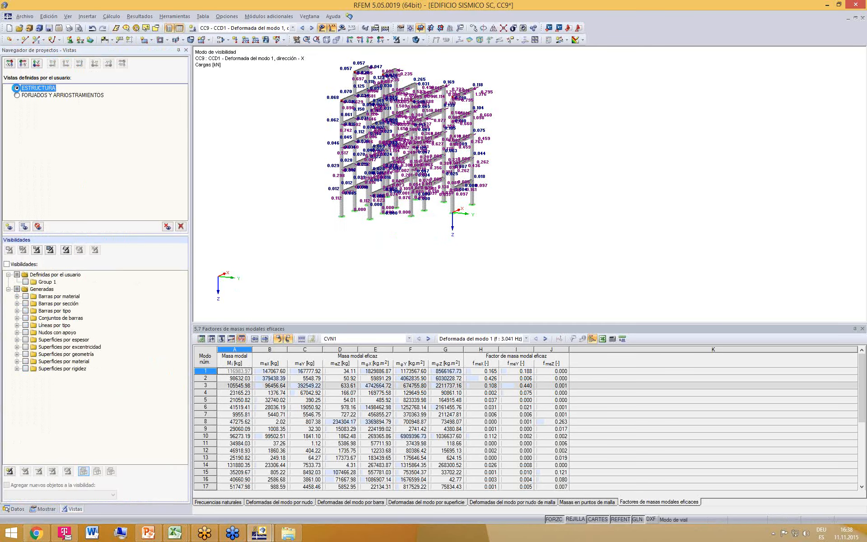
pyautogui.click(423, 41)
pyautogui.click(432, 50)
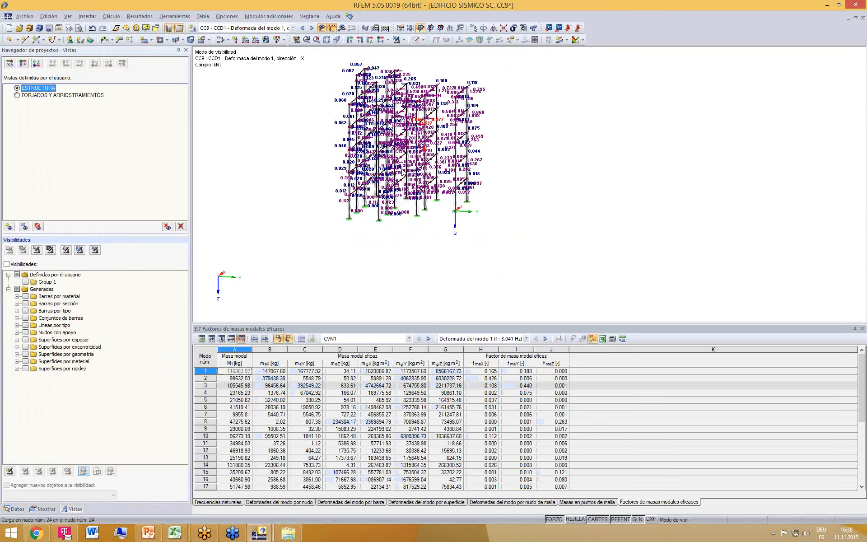
# - Isolate the second row of columns seen along the X axis, showing only that frame with its loads
pyautogui.keyDown('ctrl'); pyautogui.moveTo(389, 220); pyautogui.dragTo(433, 221, button='middle'); pyautogui.keyUp('ctrl')
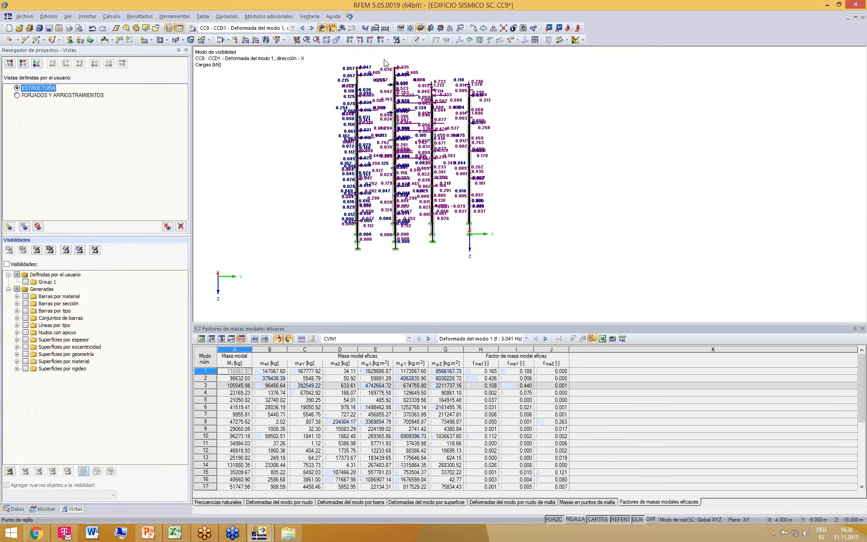
pyautogui.moveTo(384, 56); pyautogui.dragTo(412, 274)
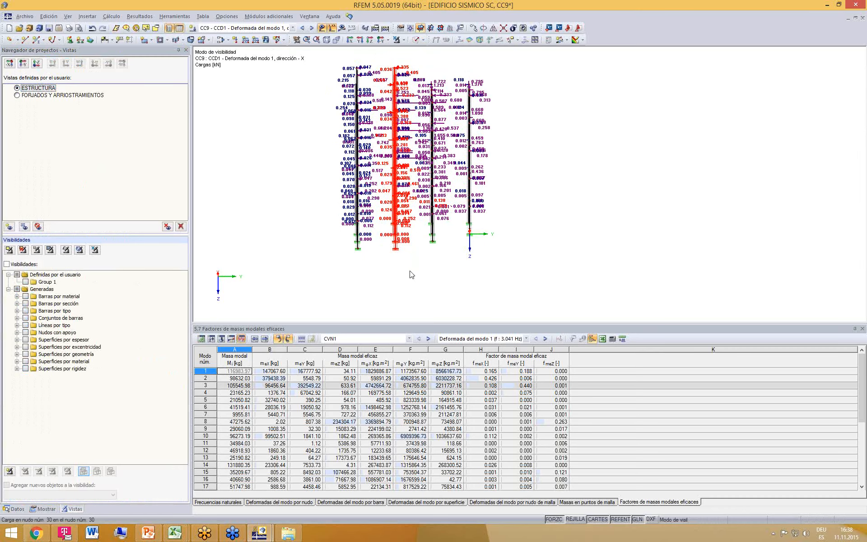
pyautogui.click(404, 41)
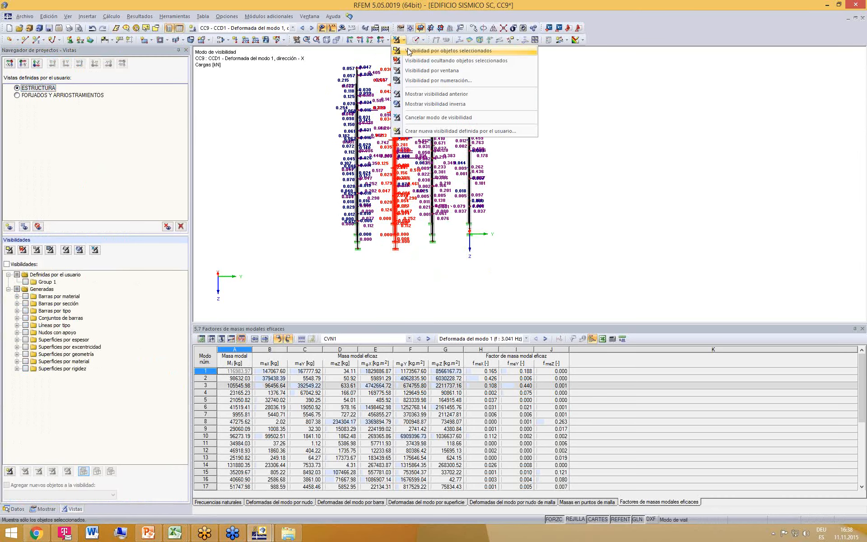
pyautogui.click(434, 50)
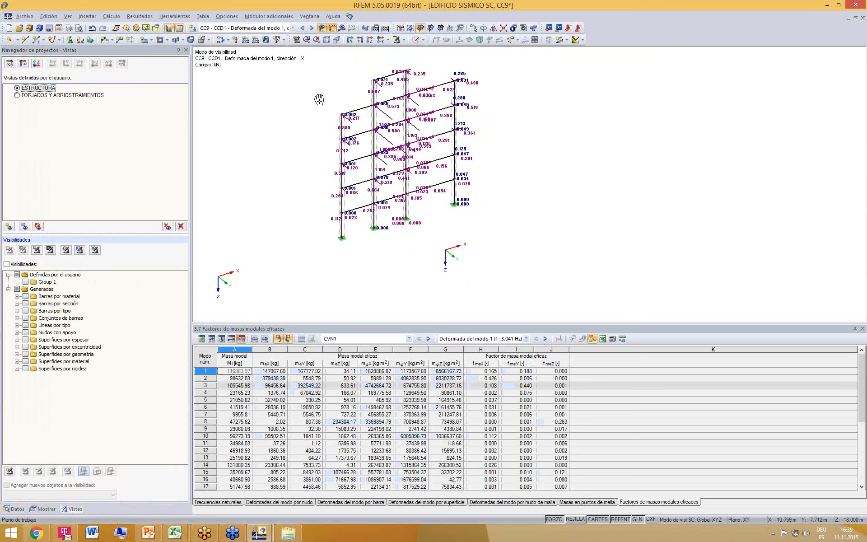
# - Examine the CC9 nodal load components at the upper end of the frame's outer column
pyautogui.scroll(5, 319, 99)
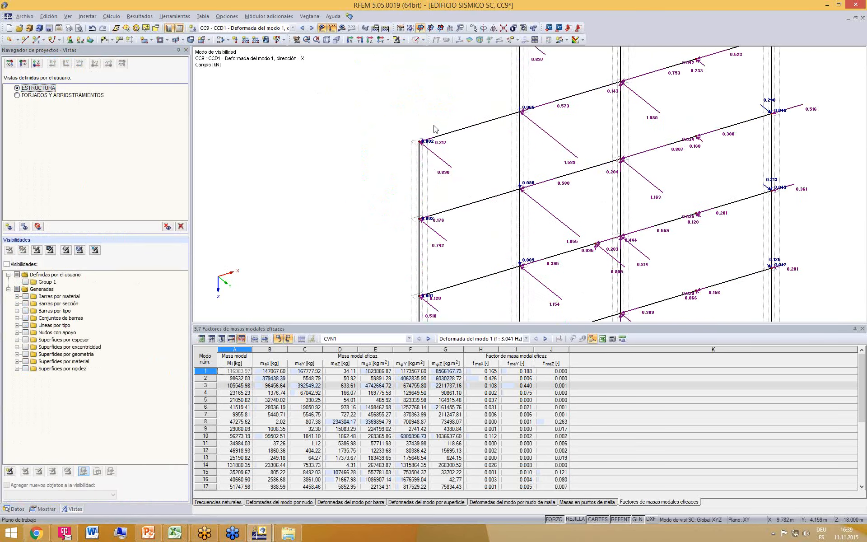
pyautogui.scroll(4, 429, 136)
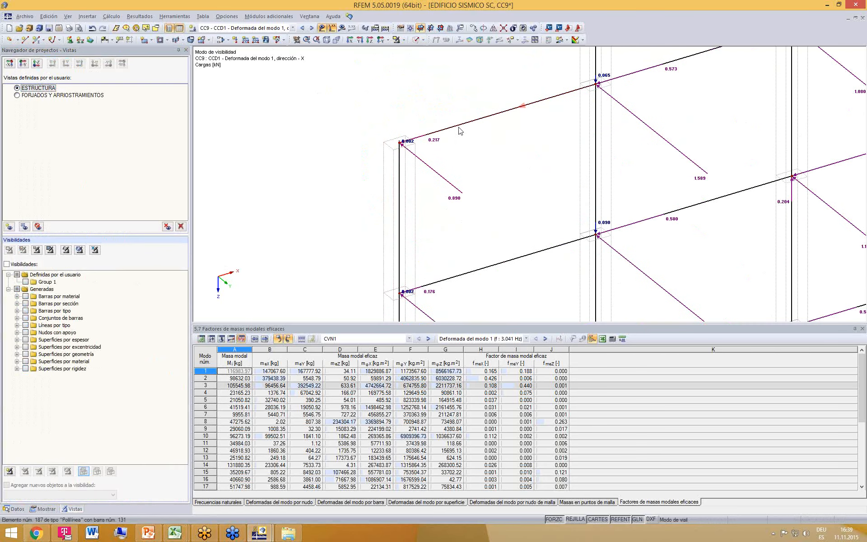
pyautogui.scroll(3, 403, 143)
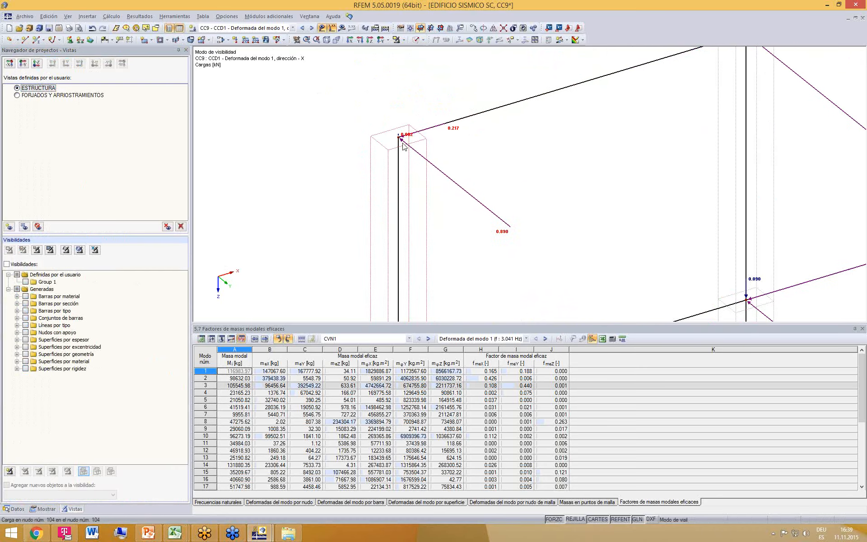
pyautogui.scroll(3, 401, 141)
pyautogui.scroll(-2, 492, 128)
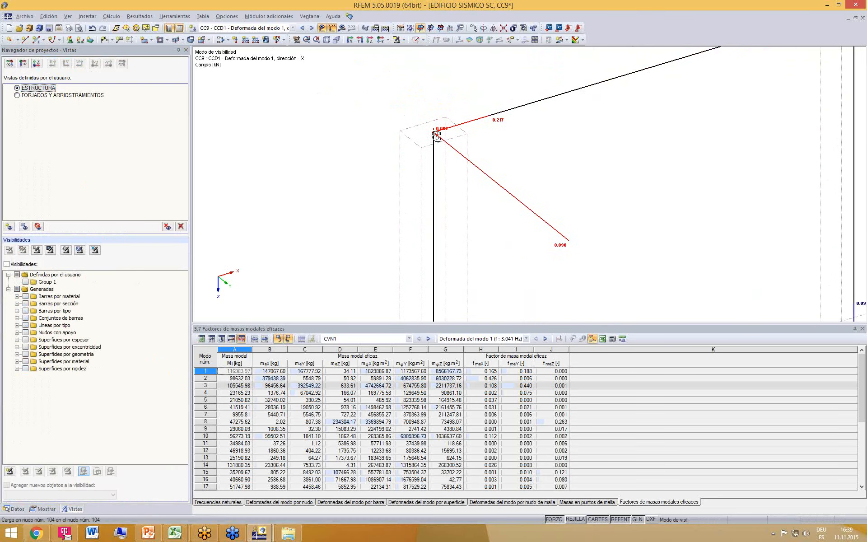
pyautogui.moveTo(435, 135); pyautogui.dragTo(415, 155, button='middle')
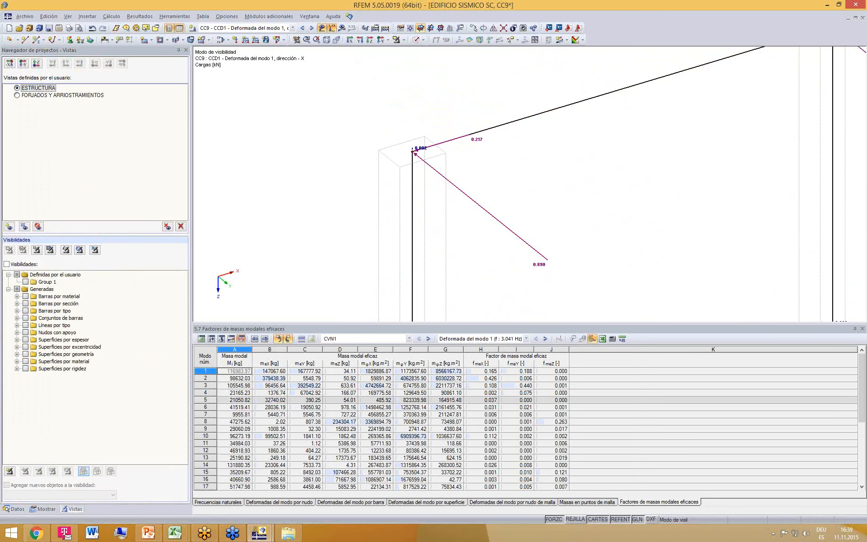
pyautogui.moveTo(715, 191); pyautogui.dragTo(668, 170, button='middle')
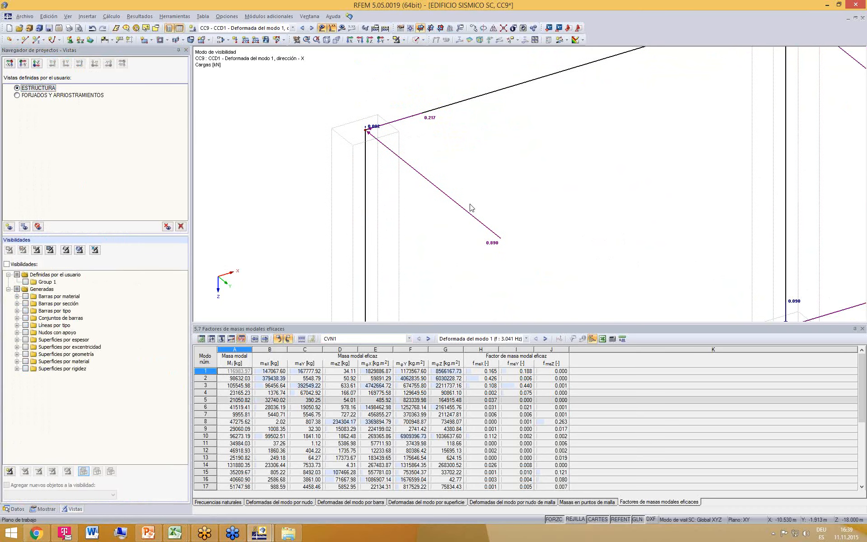
pyautogui.scroll(-2, 463, 229)
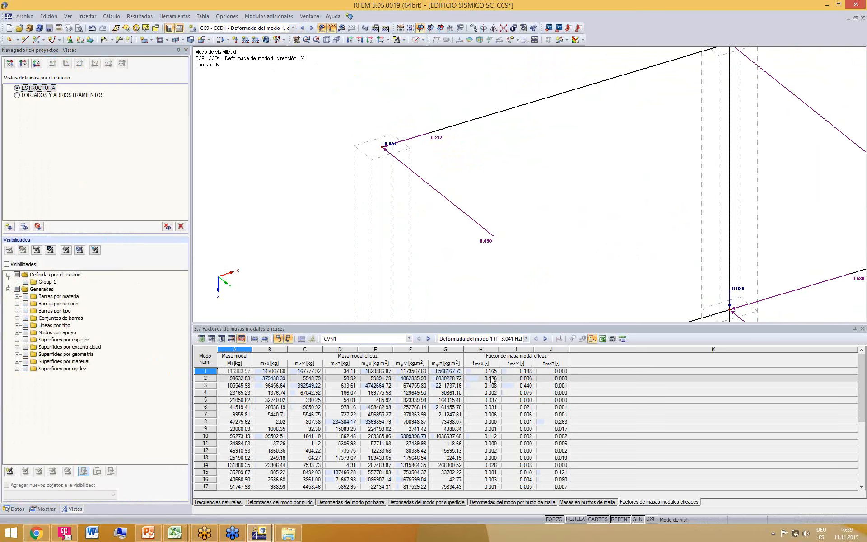
# - Display load case CC11 (mode 2, direction X) and view its equivalent loads on the isolated frame
pyautogui.click(293, 28)
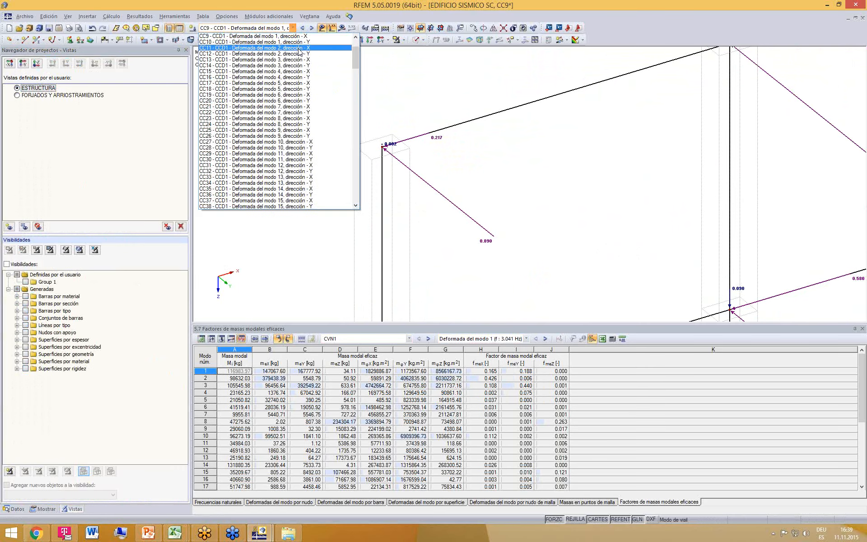
pyautogui.click(299, 48)
pyautogui.scroll(-4, 494, 216)
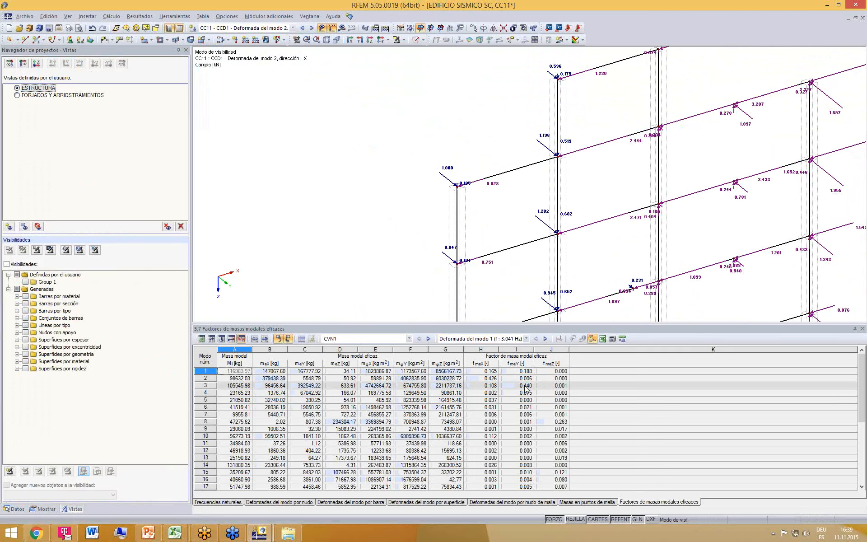
# - Display load case CC13 (mode 3, direction X) and examine its equivalent loads across the isolated frame from the opposite side
pyautogui.click(293, 28)
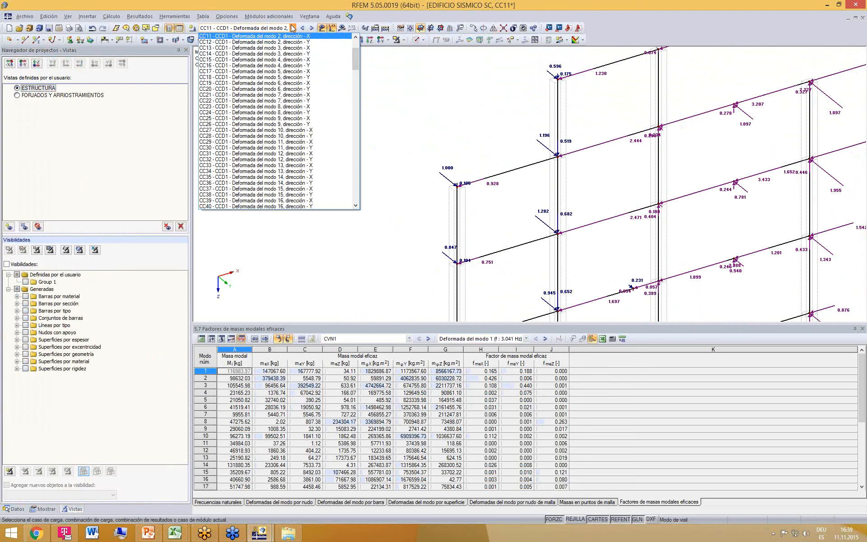
pyautogui.click(297, 49)
pyautogui.moveTo(527, 190); pyautogui.dragTo(380, 217, button='middle')
pyautogui.scroll(-1, 396, 141)
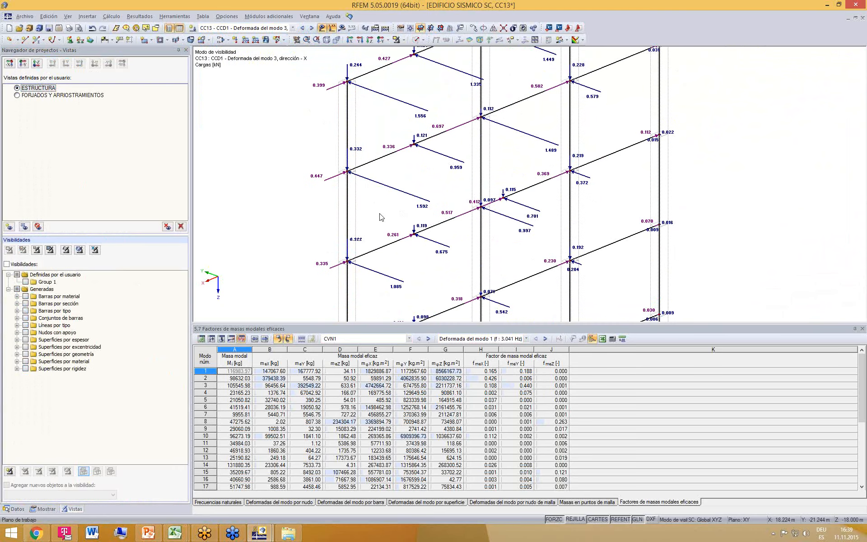
pyautogui.keyDown('shift'); pyautogui.scroll(-1, 401, 211); pyautogui.keyUp('shift')
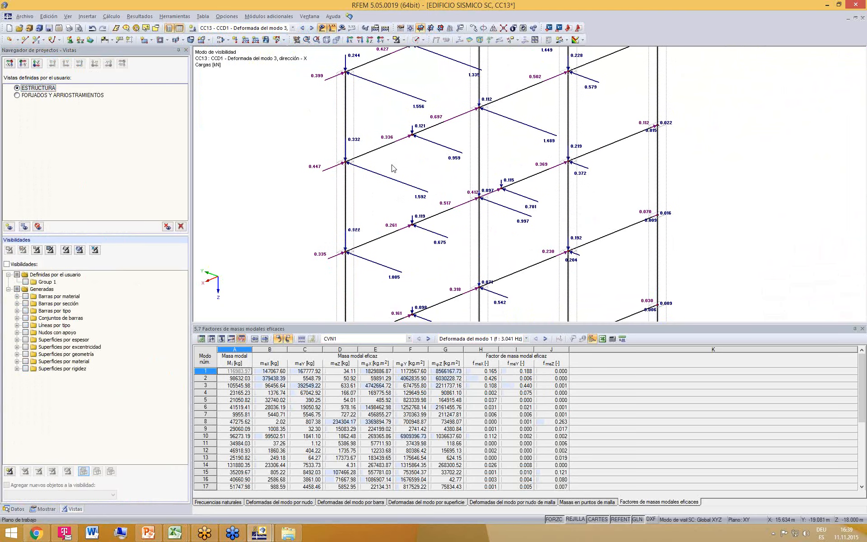
pyautogui.scroll(-1, 394, 169)
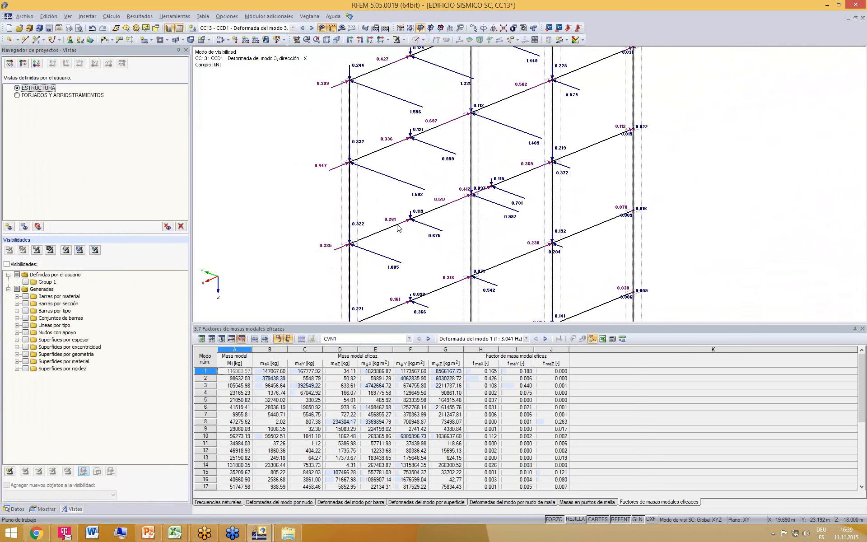
pyautogui.scroll(-1, 399, 223)
pyautogui.scroll(-1, 397, 220)
pyautogui.moveTo(403, 207); pyautogui.dragTo(393, 202, button='middle')
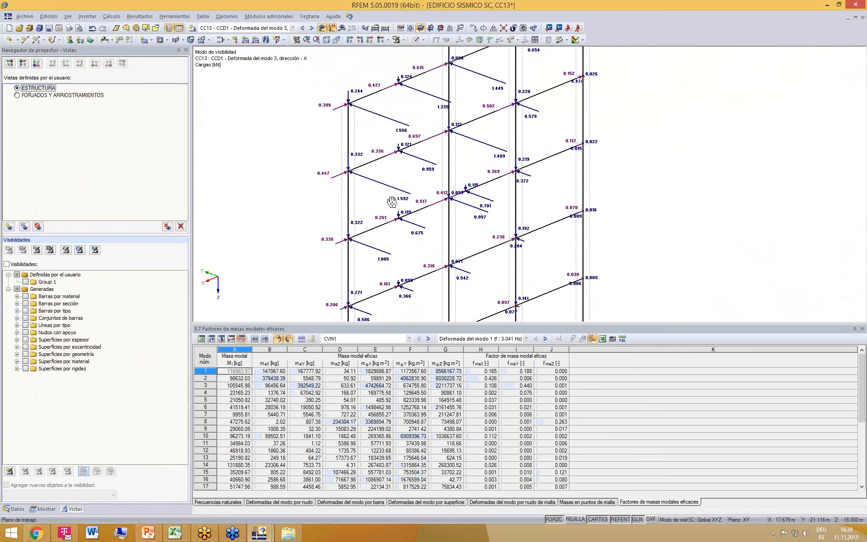
pyautogui.scroll(-3, 521, 216)
pyautogui.scroll(-3, 629, 207)
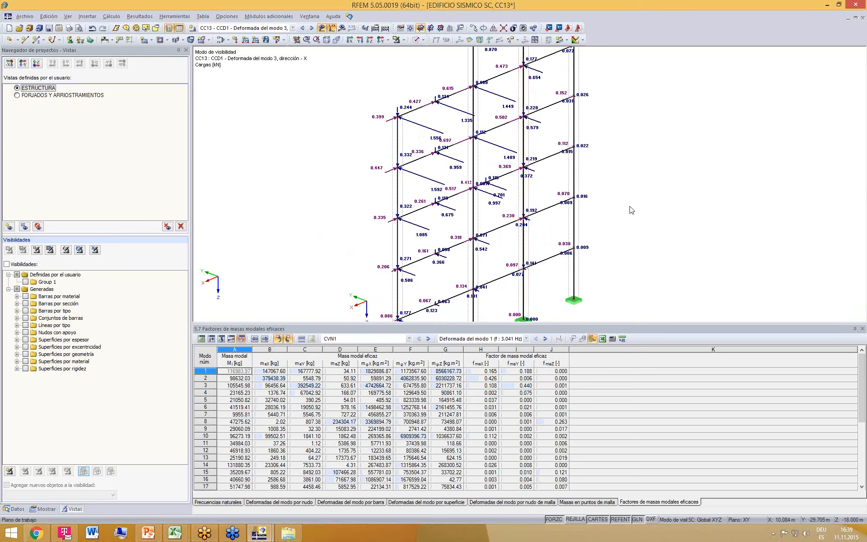
# - Display the higher-mode load cases CC33, CC50 and CC57 in turn and view their equivalent loads on the isolated frame
pyautogui.click(292, 29)
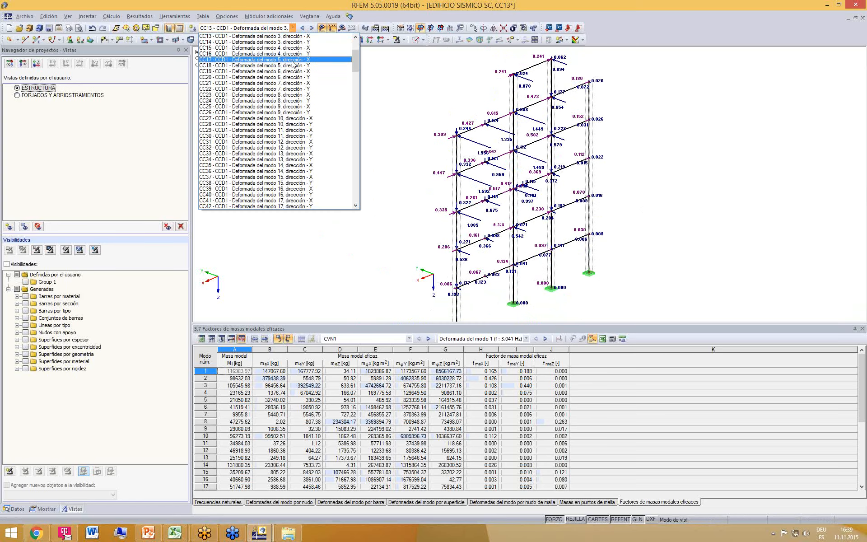
pyautogui.click(276, 155)
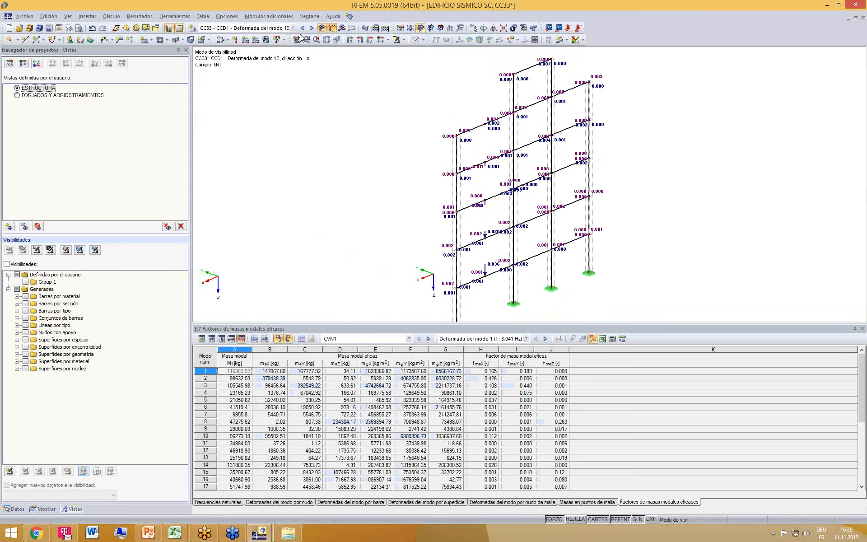
pyautogui.click(292, 28)
pyautogui.click(264, 140)
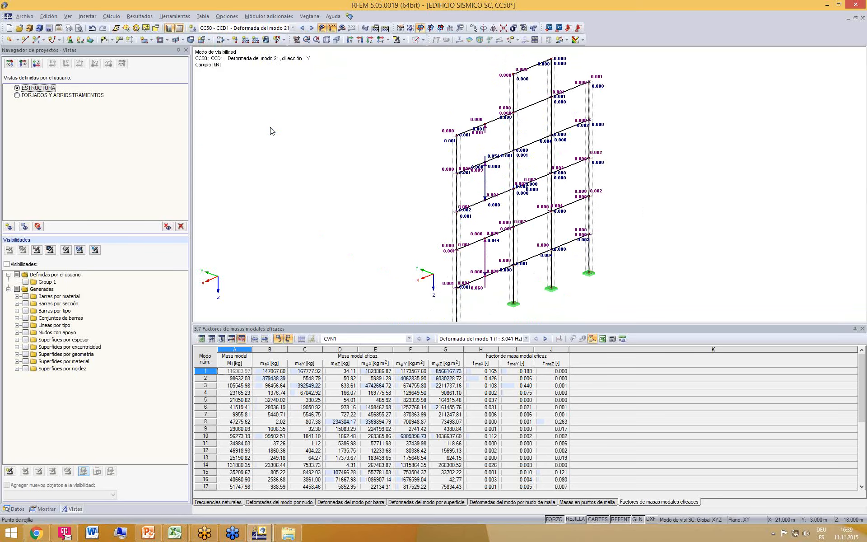
pyautogui.click(292, 28)
pyautogui.click(277, 83)
pyautogui.scroll(-3, 324, 94)
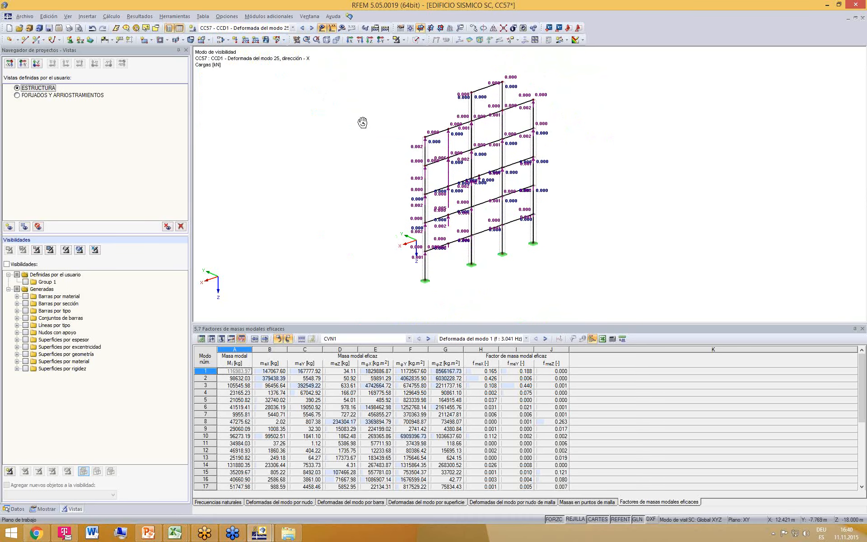
# - Calculate result combination CR3 (Envolvente resultante - X) and view its axial forces N at the frame's column bases
pyautogui.click(292, 28)
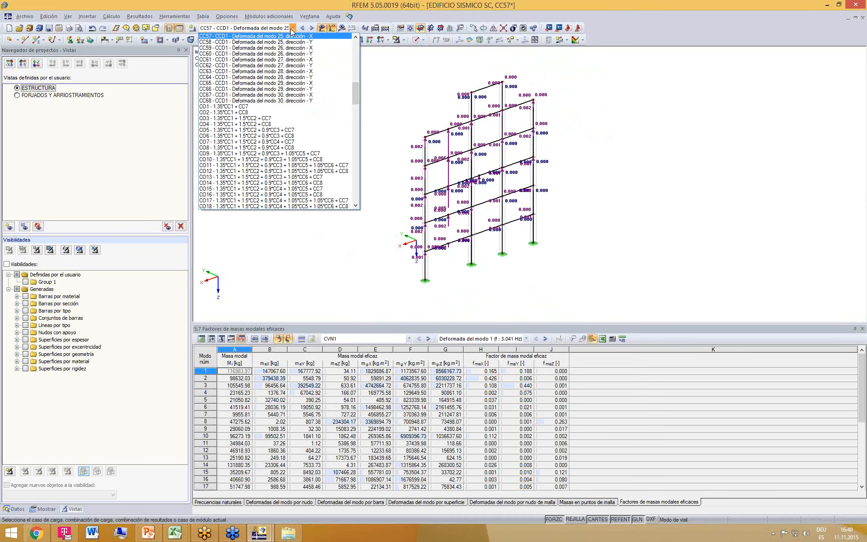
pyautogui.moveTo(356, 107); pyautogui.dragTo(366, 207)
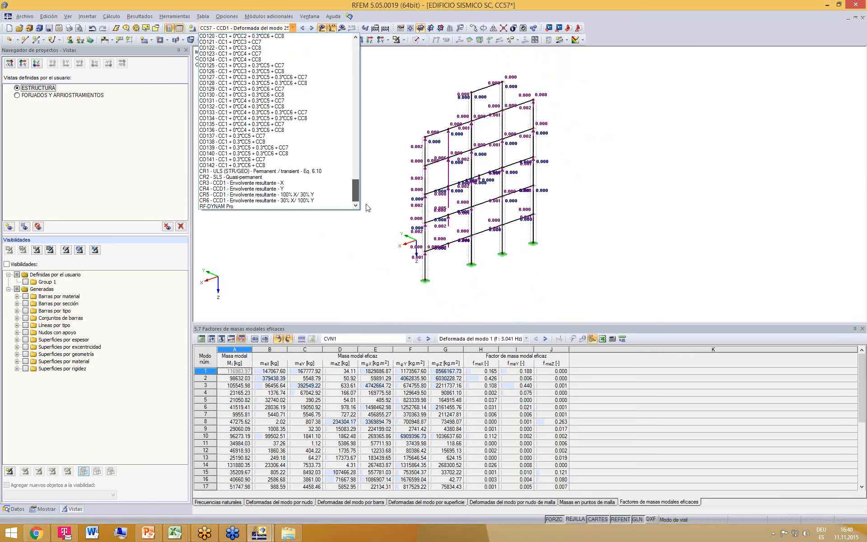
pyautogui.click(280, 185)
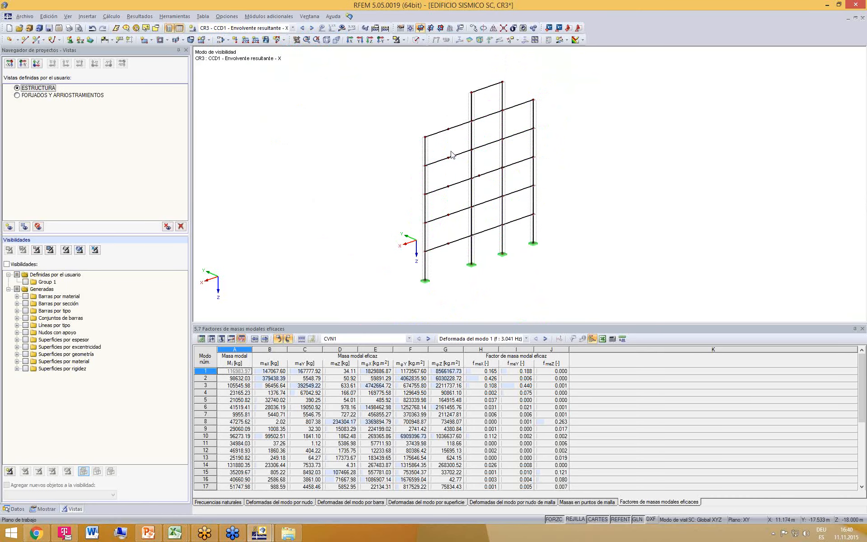
pyautogui.click(342, 28)
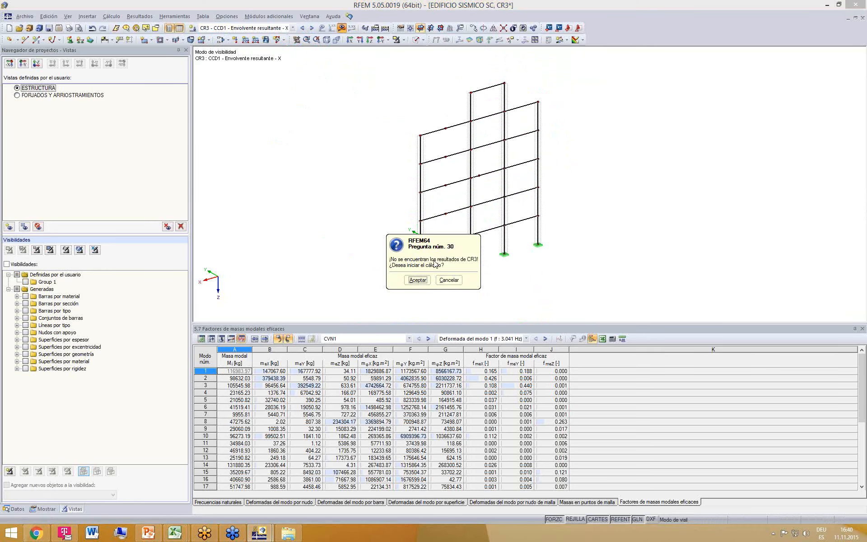
pyautogui.click(417, 280)
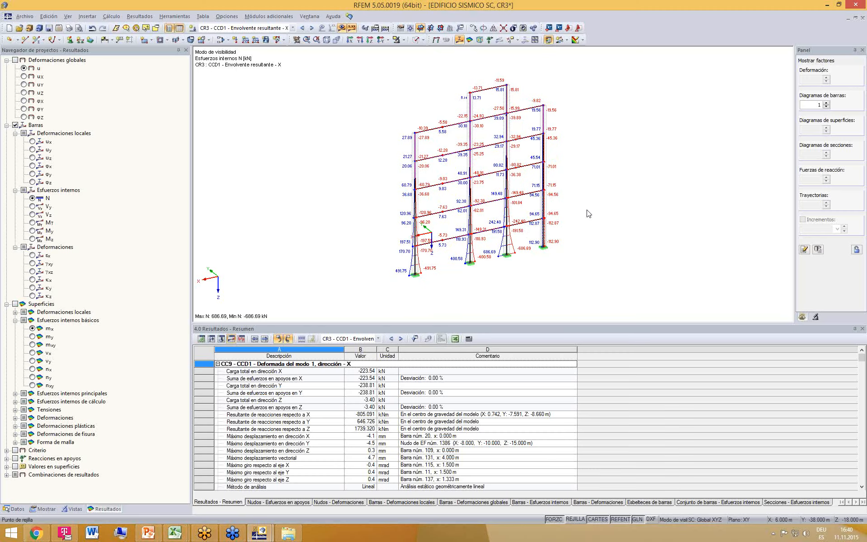
pyautogui.scroll(3, 543, 210)
pyautogui.scroll(-1, 543, 211)
pyautogui.moveTo(543, 211); pyautogui.dragTo(551, 177, button='middle')
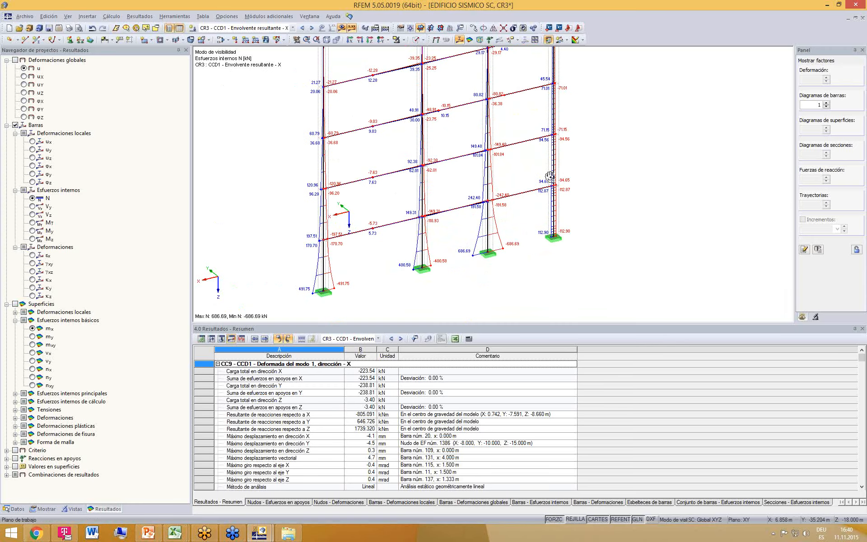
# - Calculate result combination CR4 (Envolvente resultante - Y) and view its axial forces N on the frame
pyautogui.click(292, 28)
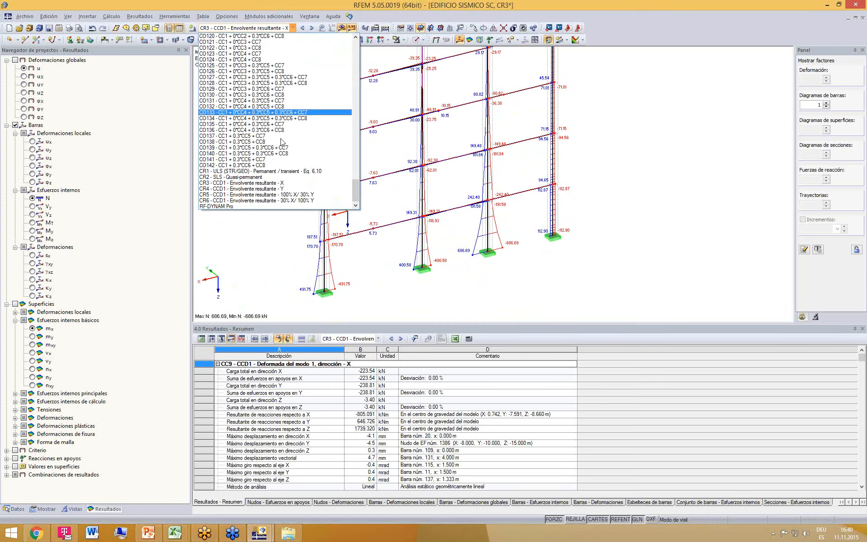
pyautogui.click(289, 189)
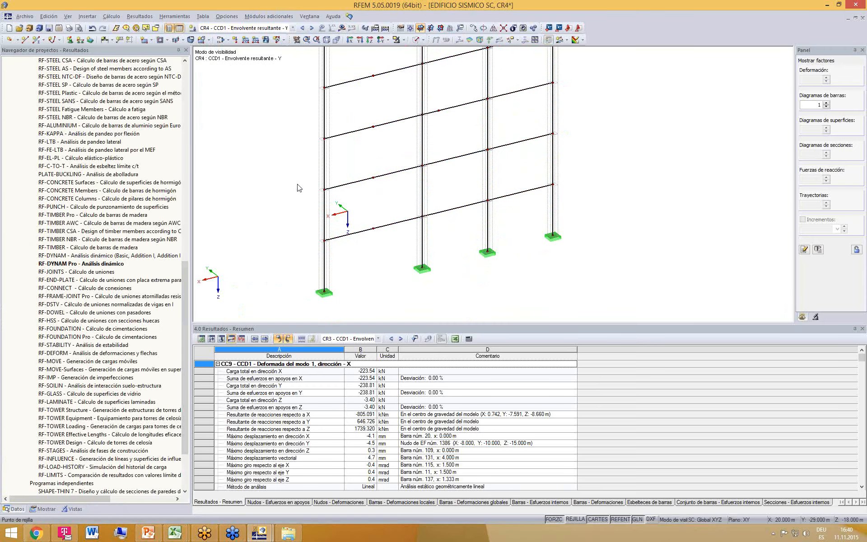
pyautogui.click(342, 28)
pyautogui.click(414, 285)
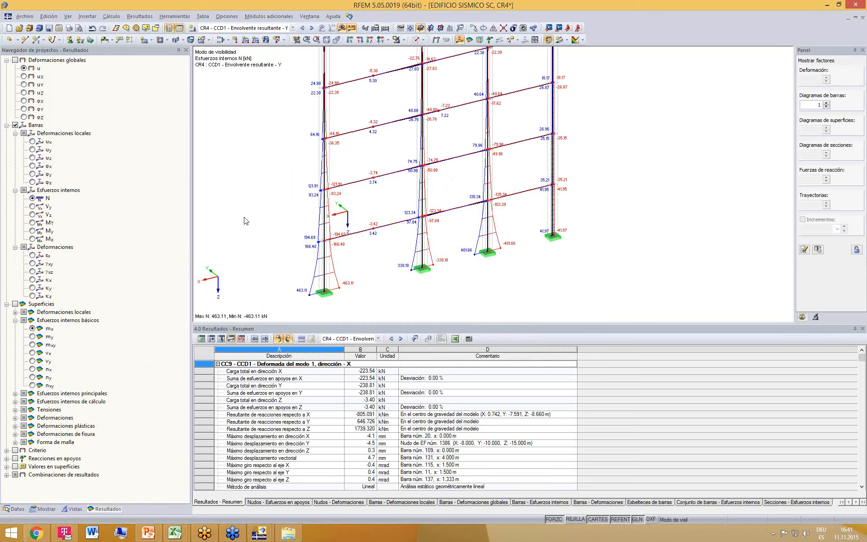
pyautogui.moveTo(284, 207); pyautogui.dragTo(426, 225, button='middle')
pyautogui.scroll(-1, 295, 212)
# - Display the CR4 bending moments My on the members with the member diagram scale set to 1.75
pyautogui.click(33, 232)
pyautogui.click(827, 103)
pyautogui.click(826, 103)
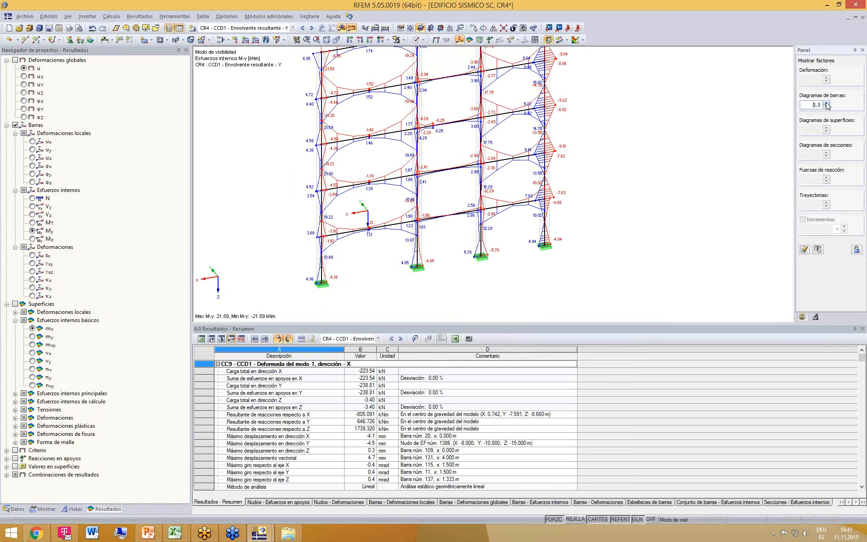
pyautogui.click(827, 102)
pyautogui.keyDown('ctrl'); pyautogui.moveTo(519, 192); pyautogui.dragTo(441, 177, button='middle'); pyautogui.keyUp('ctrl')
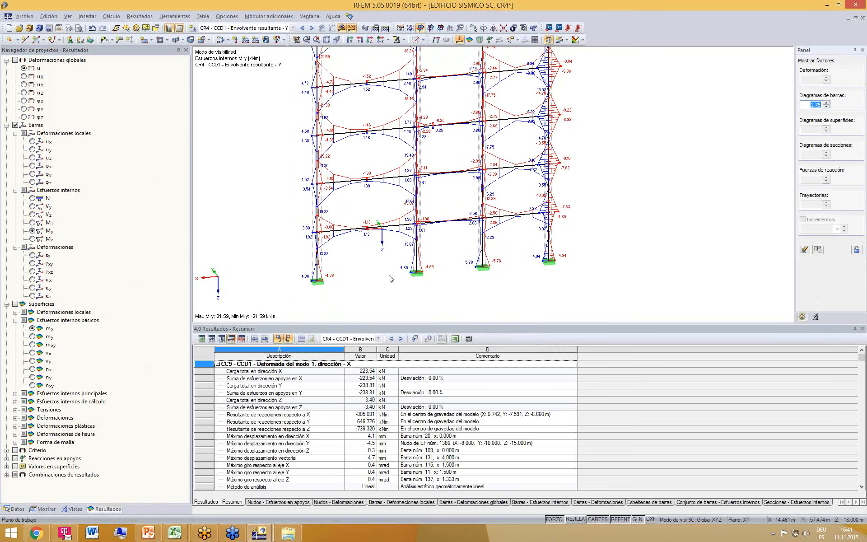
# - Compare the CR4 moments Mz and the shear forces Vz and Vy on the frame members
pyautogui.click(32, 239)
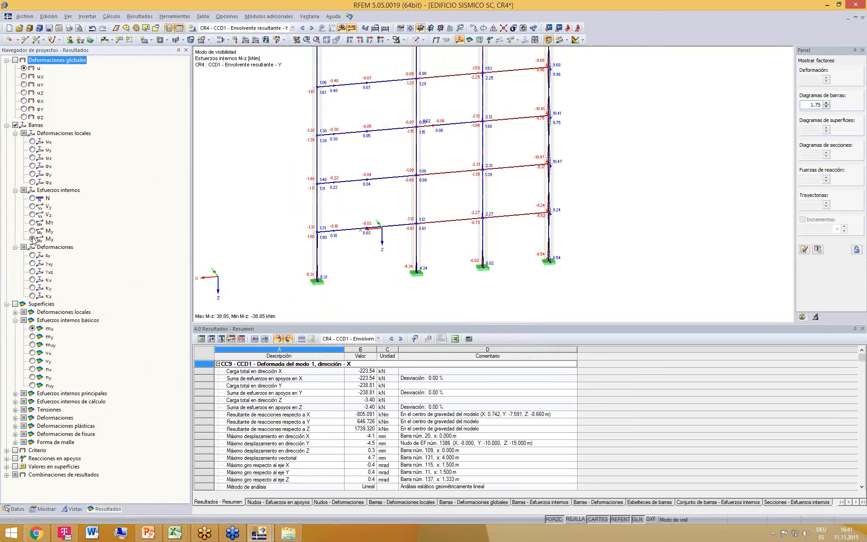
pyautogui.click(33, 215)
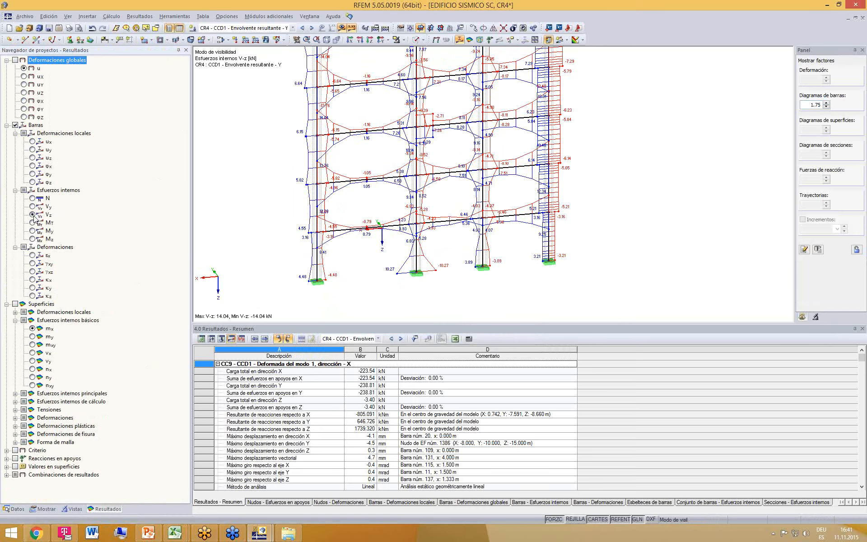
pyautogui.click(32, 207)
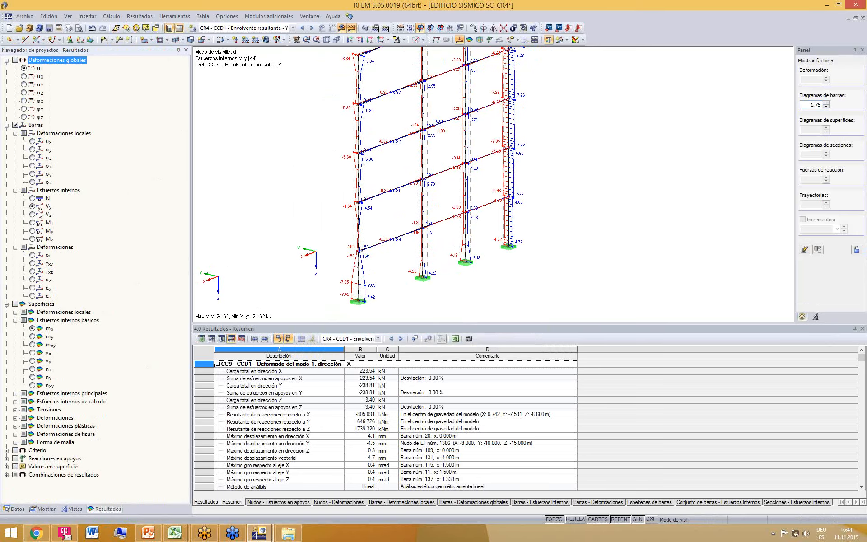
pyautogui.click(33, 215)
pyautogui.keyDown('ctrl'); pyautogui.moveTo(417, 266); pyautogui.dragTo(390, 244, button='middle'); pyautogui.keyUp('ctrl')
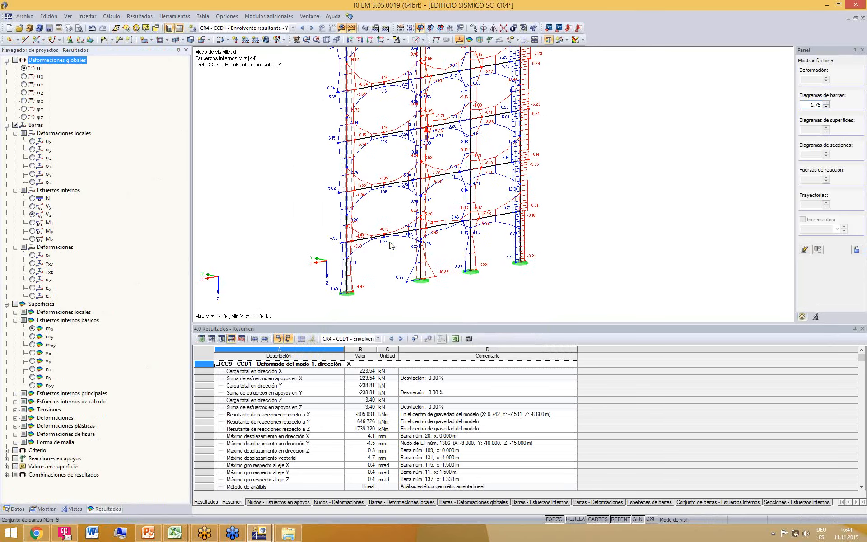
# - Display the CR4 shear forces Vy and examine them closely on the upper columns and across the whole frame
pyautogui.click(33, 207)
pyautogui.keyDown('ctrl'); pyautogui.moveTo(444, 238); pyautogui.dragTo(535, 271, button='middle'); pyautogui.keyUp('ctrl')
pyautogui.scroll(-1, 542, 244)
pyautogui.scroll(1, 438, 107)
pyautogui.scroll(1, 557, 105)
pyautogui.moveTo(492, 80); pyautogui.dragTo(467, 113, button='middle')
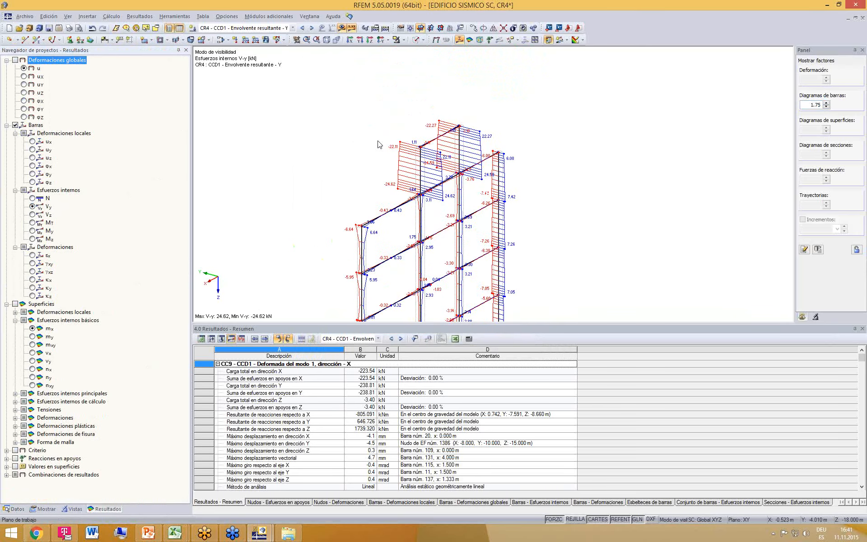
pyautogui.scroll(3, 384, 144)
pyautogui.scroll(3, 503, 174)
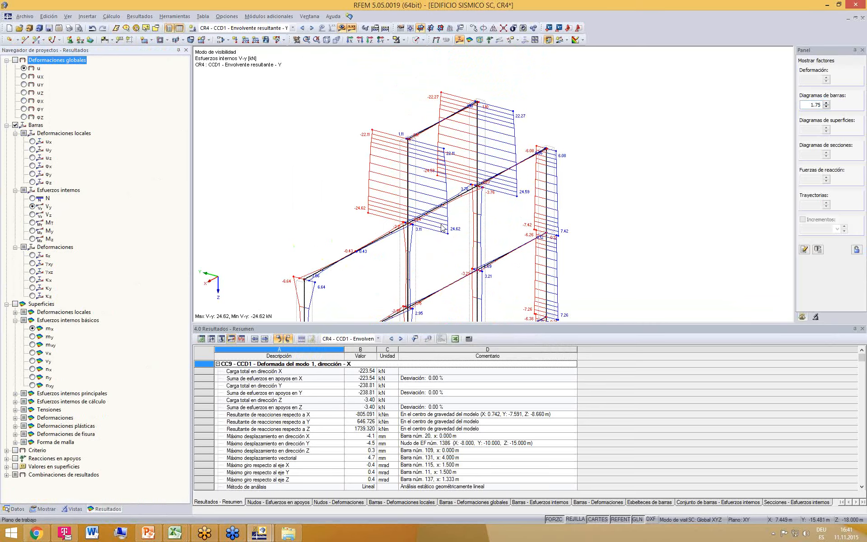
pyautogui.scroll(-2, 420, 192)
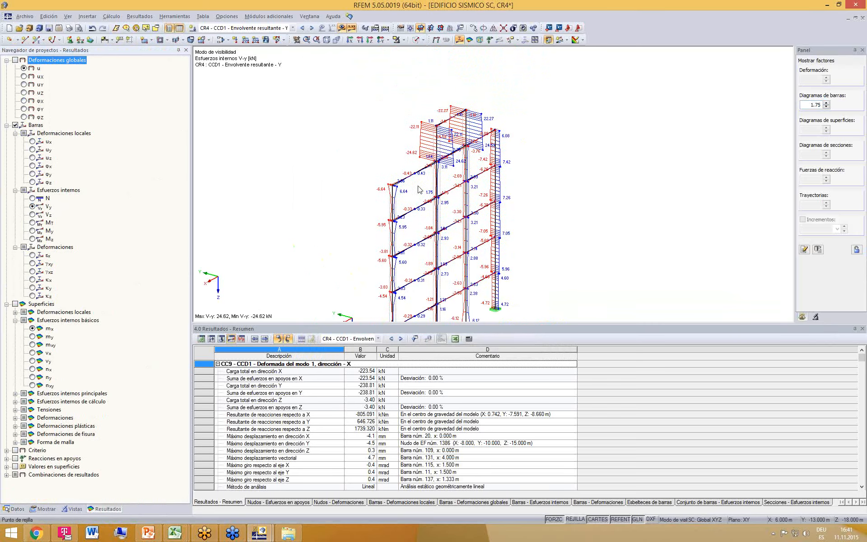
pyautogui.keyDown('ctrl'); pyautogui.moveTo(418, 190); pyautogui.dragTo(563, 183, button='middle'); pyautogui.keyUp('ctrl')
pyautogui.keyDown('ctrl'); pyautogui.moveTo(316, 180); pyautogui.dragTo(308, 180, button='middle'); pyautogui.keyUp('ctrl')
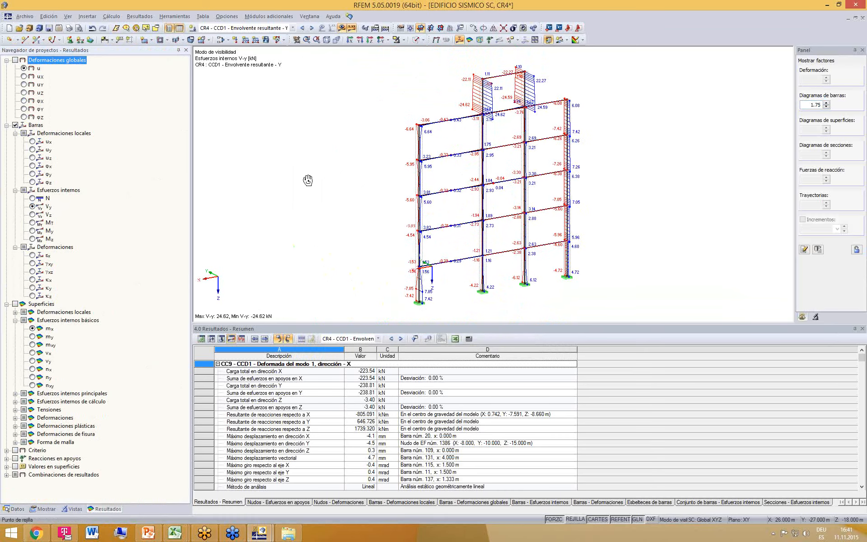
# - Show the results of combination CR5 (Envolvente resultante - 100% X / 30% Y) and view its shear forces Vy
pyautogui.click(293, 28)
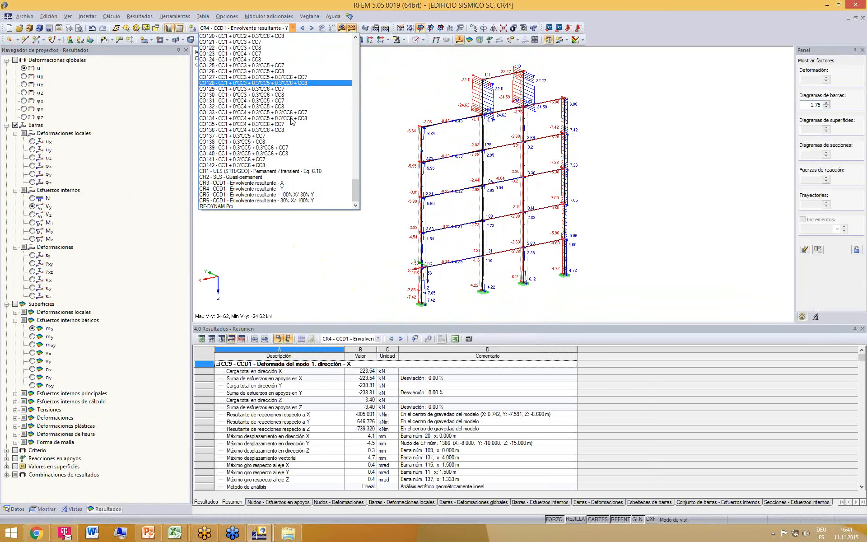
pyautogui.click(300, 194)
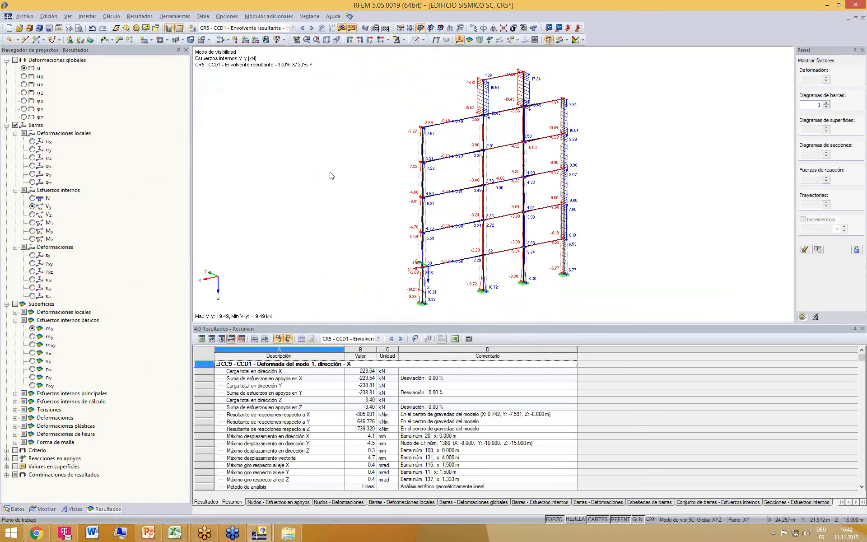
pyautogui.click(342, 28)
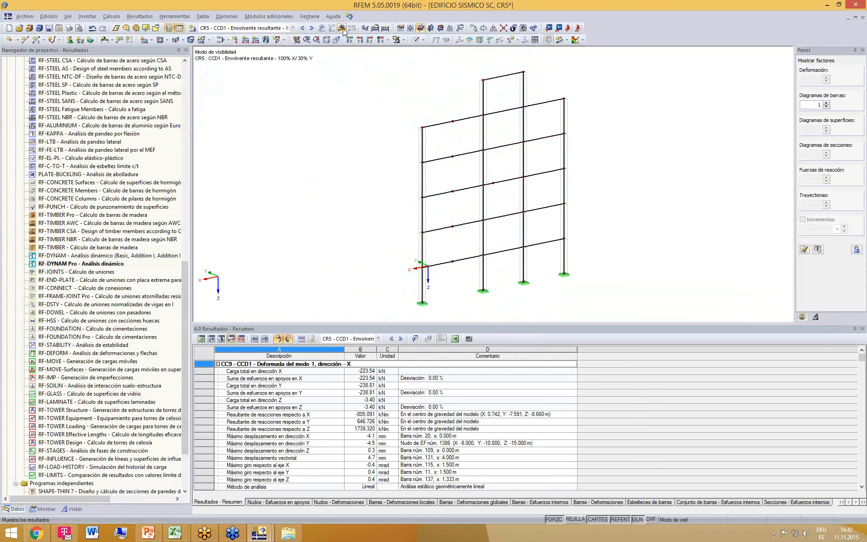
pyautogui.click(342, 28)
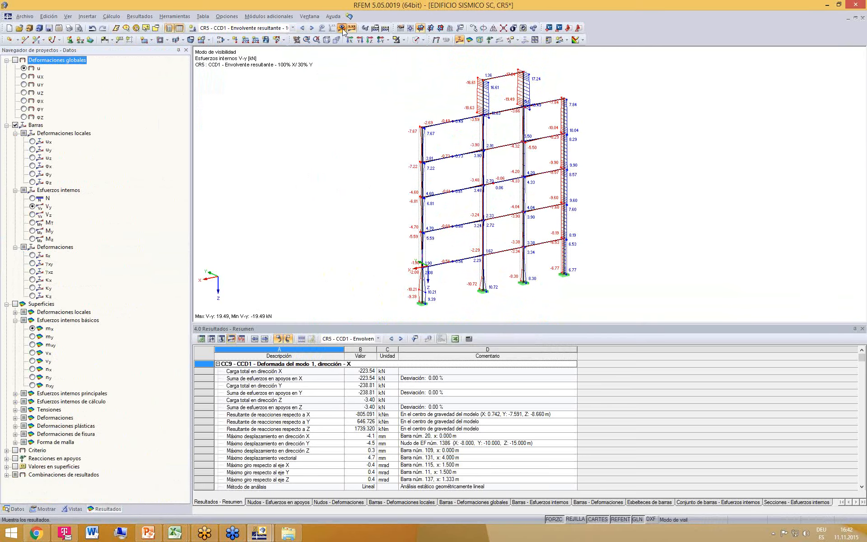
# - Show the Vy results of combination CR6 (30% X / 100% Y) with the member diagram scale set to 1.5
pyautogui.click(293, 29)
pyautogui.click(276, 197)
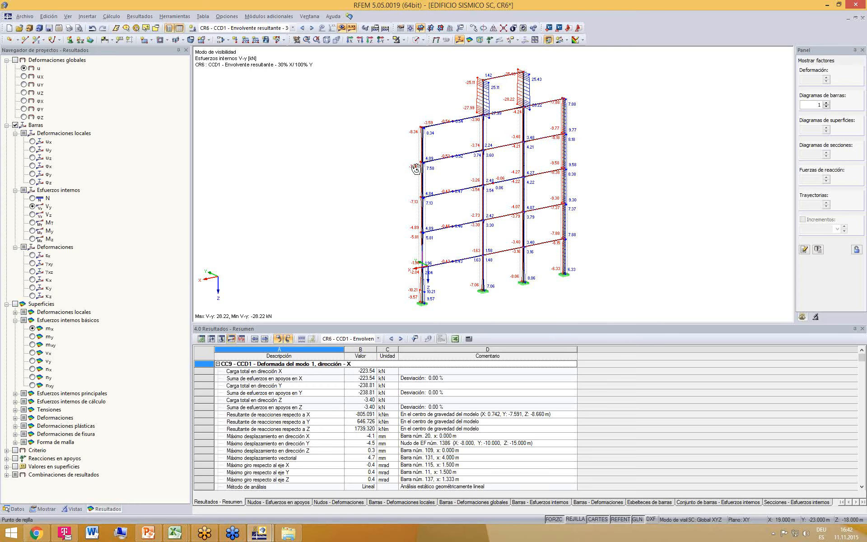
pyautogui.click(826, 102)
pyautogui.click(827, 107)
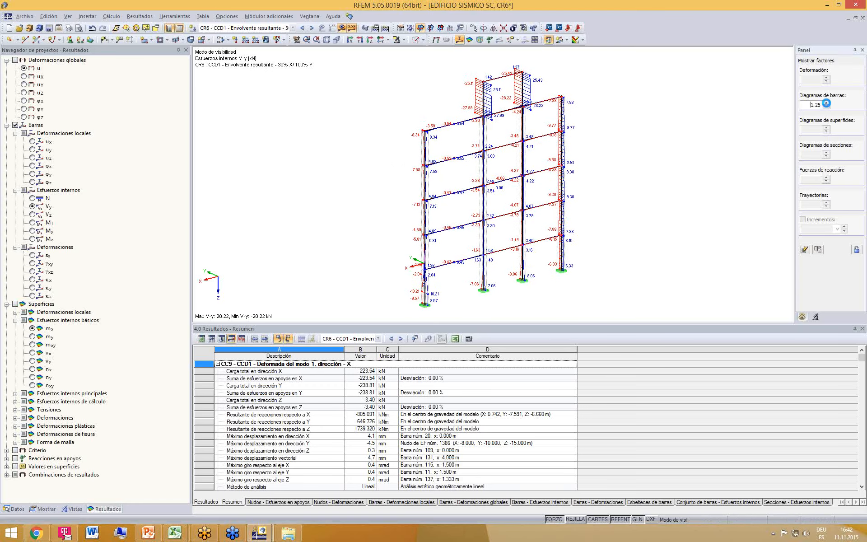
pyautogui.keyDown('ctrl'); pyautogui.moveTo(542, 183); pyautogui.dragTo(570, 189, button='middle'); pyautogui.keyUp('ctrl')
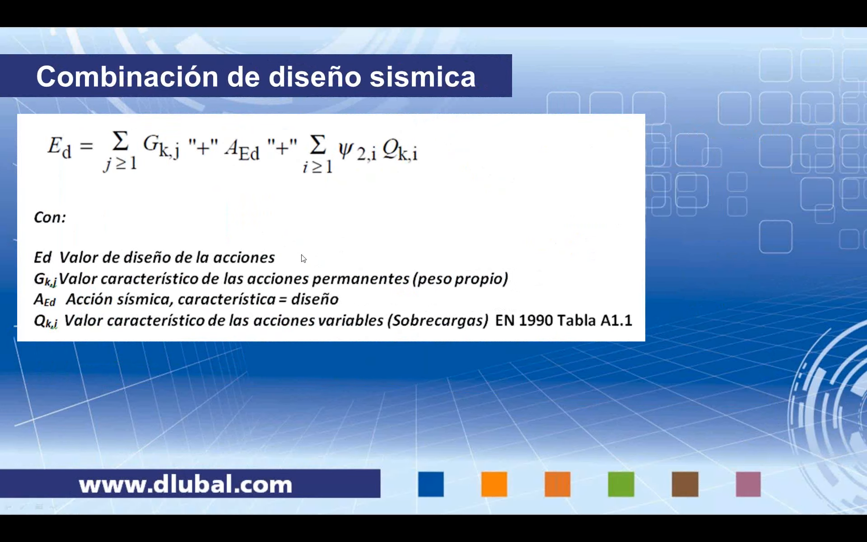
# - Leave the slide show for RFEM, create a result combination described as COMBINACIÓN SISMO, and select CR6 to view its composition
pyautogui.press('Escape')
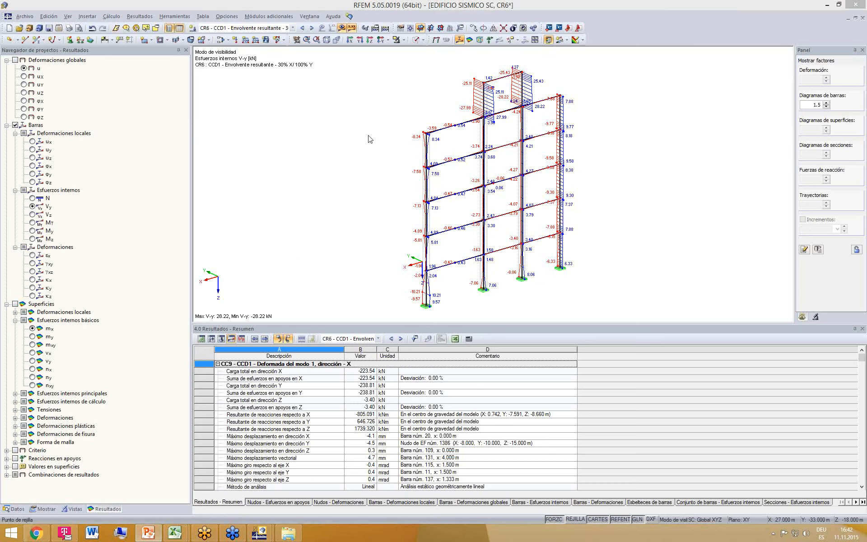
pyautogui.click(290, 154)
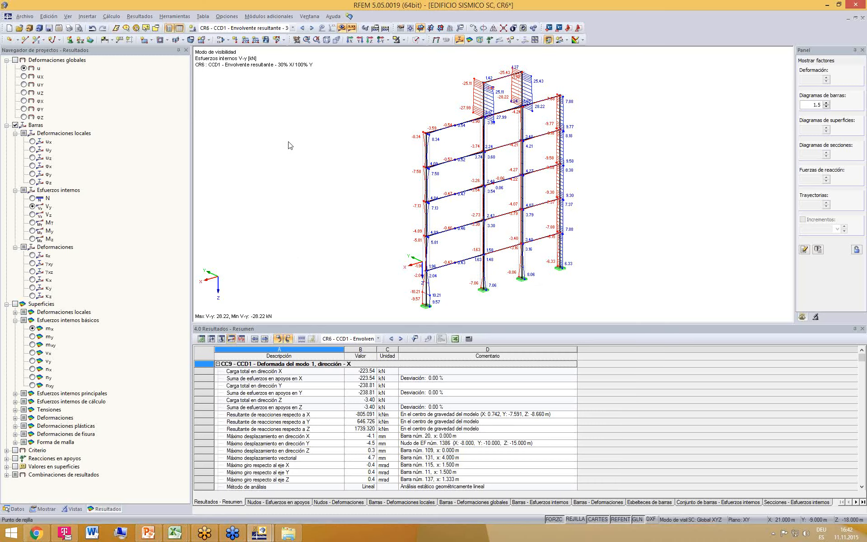
pyautogui.click(222, 39)
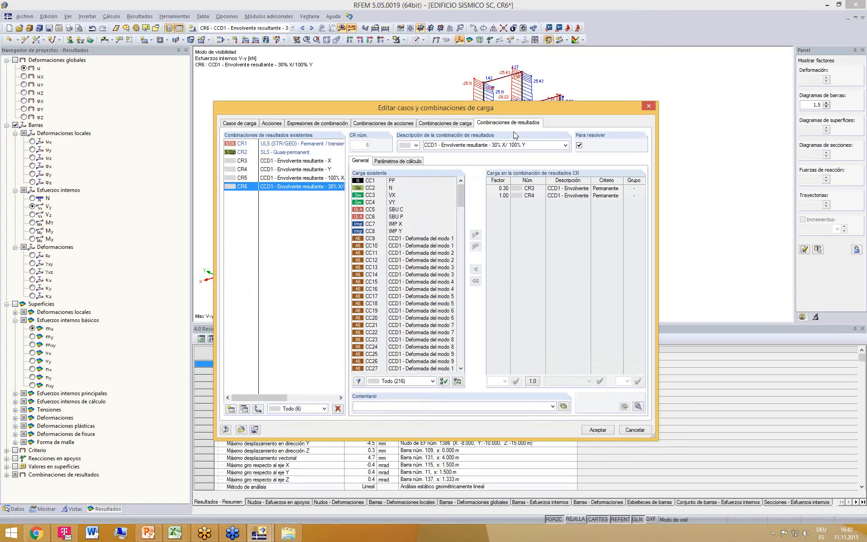
pyautogui.click(231, 408)
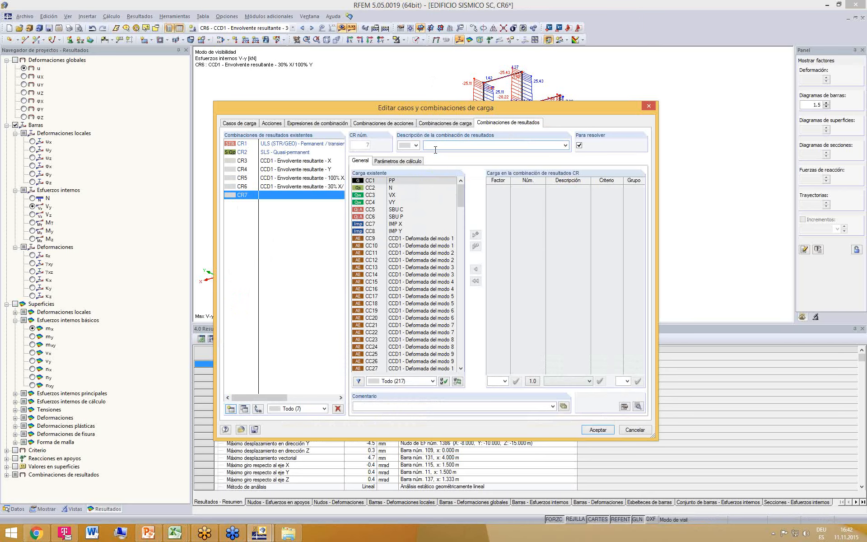
pyautogui.write('COMBINACIÓN SISMO')
pyautogui.click(288, 187)
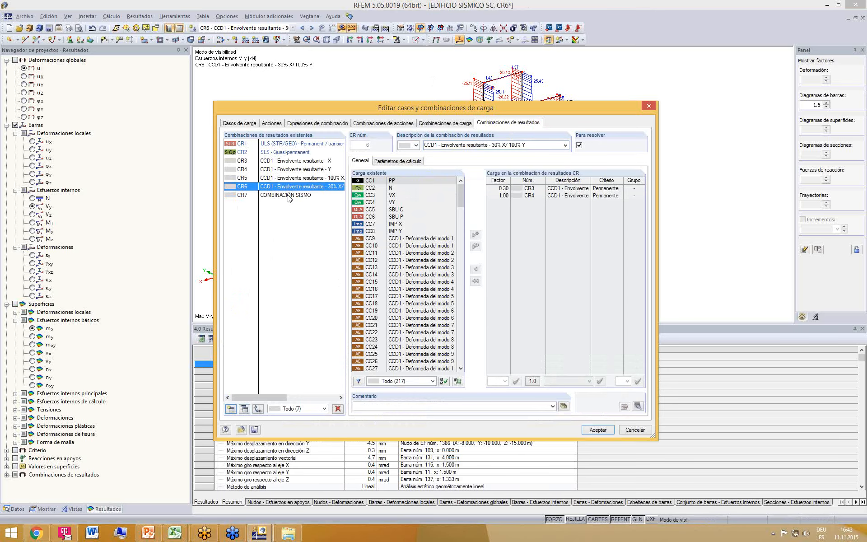
# - Add load case CC1 PP to the COMBINACIÓN SISMO result combination with a factor of 1.00
pyautogui.click(288, 195)
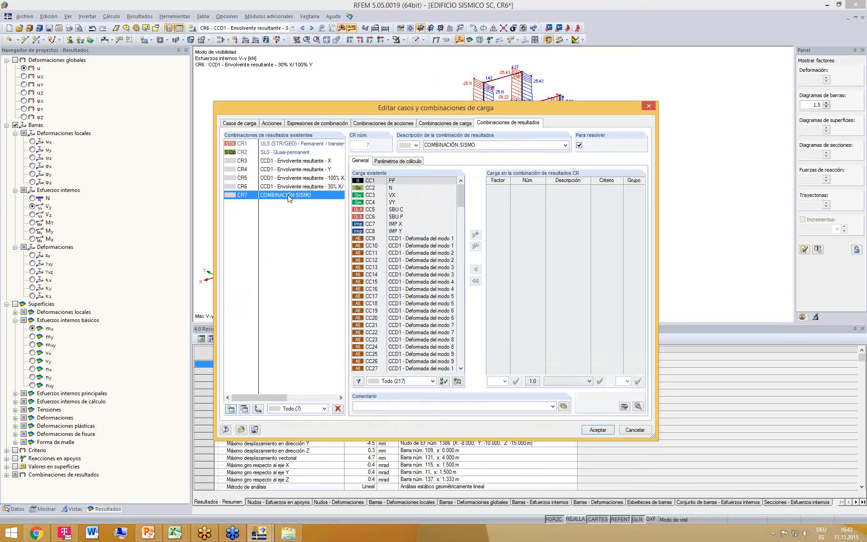
pyautogui.click(362, 181)
pyautogui.click(476, 235)
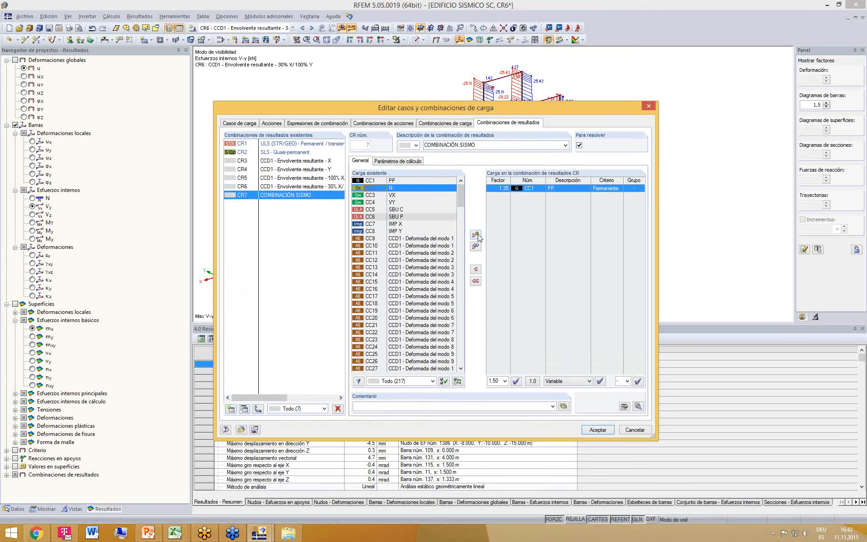
pyautogui.click(504, 190)
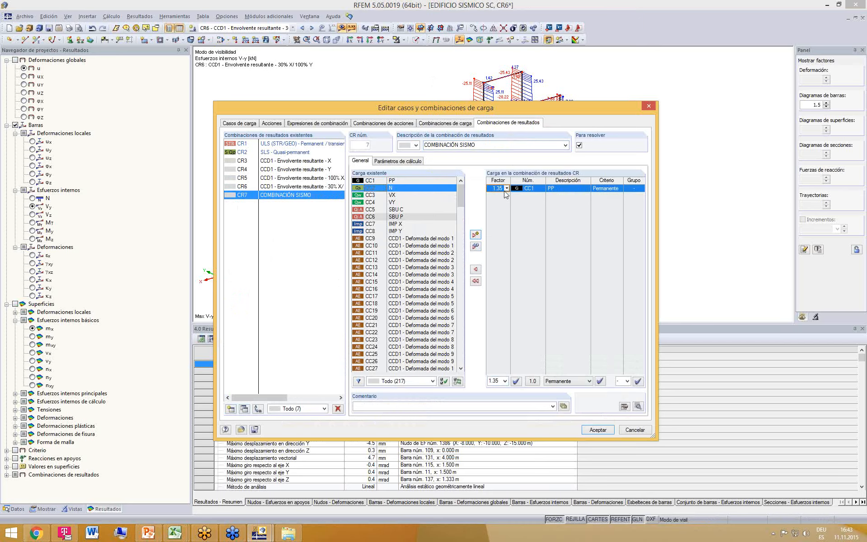
pyautogui.click(505, 189)
pyautogui.click(501, 217)
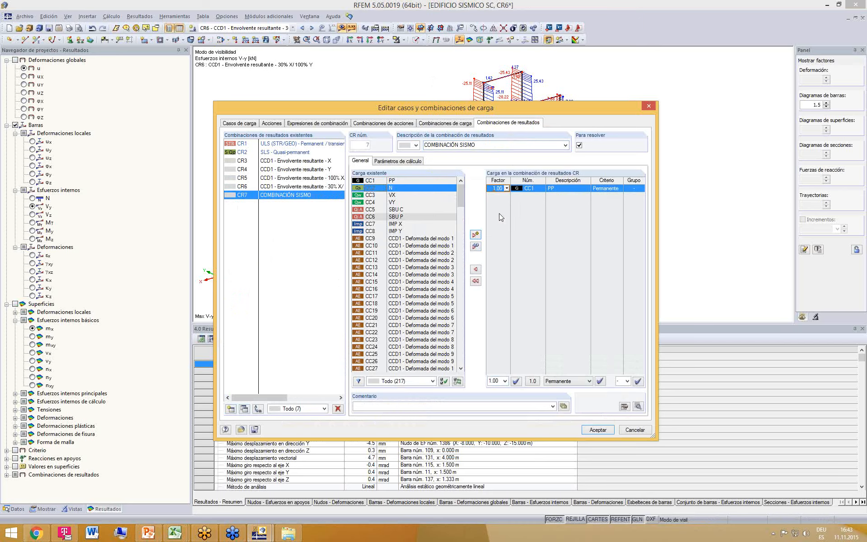
# - Add load cases CC5 SBU C and CC6 SBU P to COMBINACIÓN SISMO and open the SBU C factor for editing
pyautogui.click(407, 209)
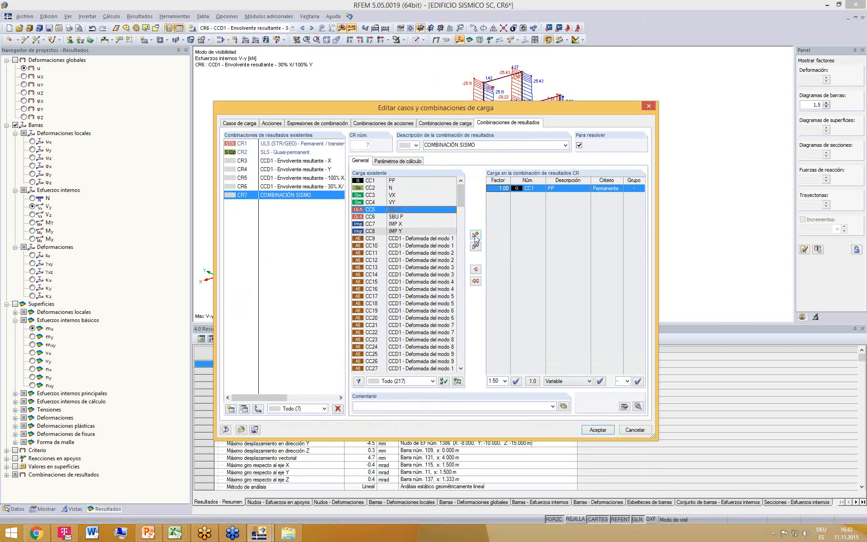
pyautogui.click(475, 235)
pyautogui.click(475, 236)
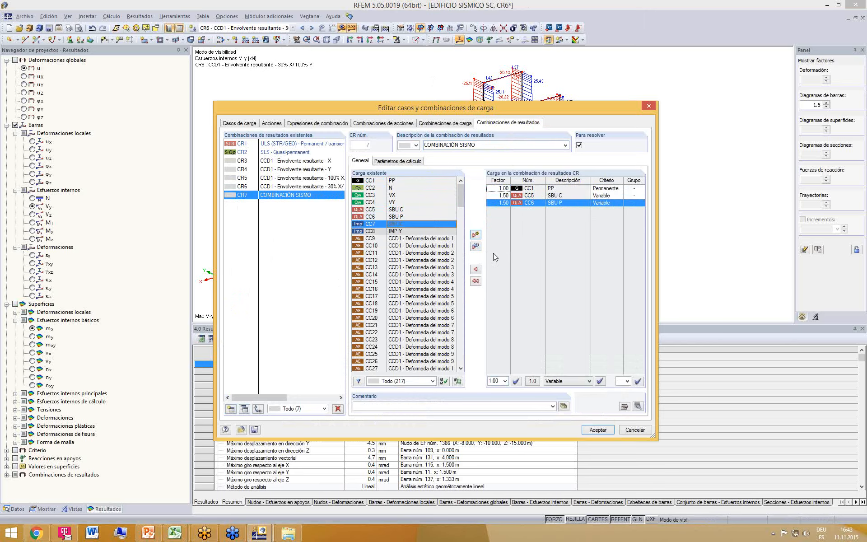
pyautogui.click(499, 196)
pyautogui.click(507, 196)
pyautogui.click(507, 196)
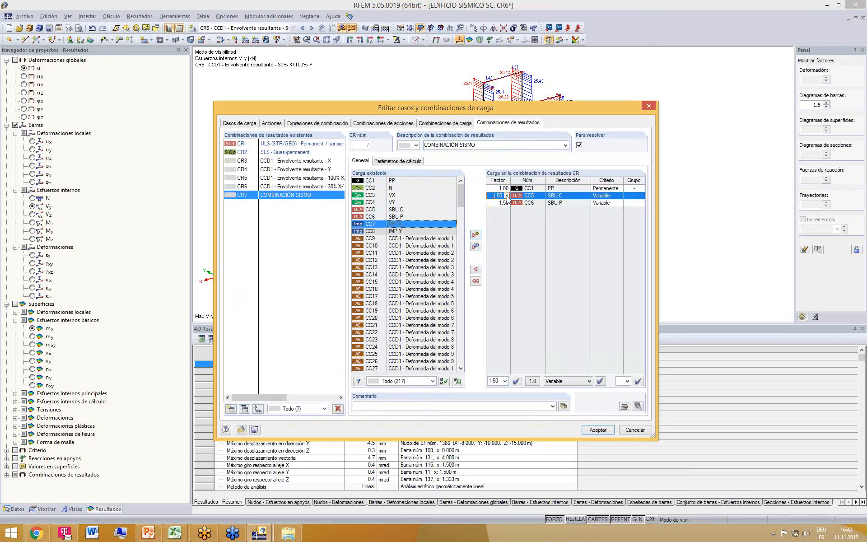
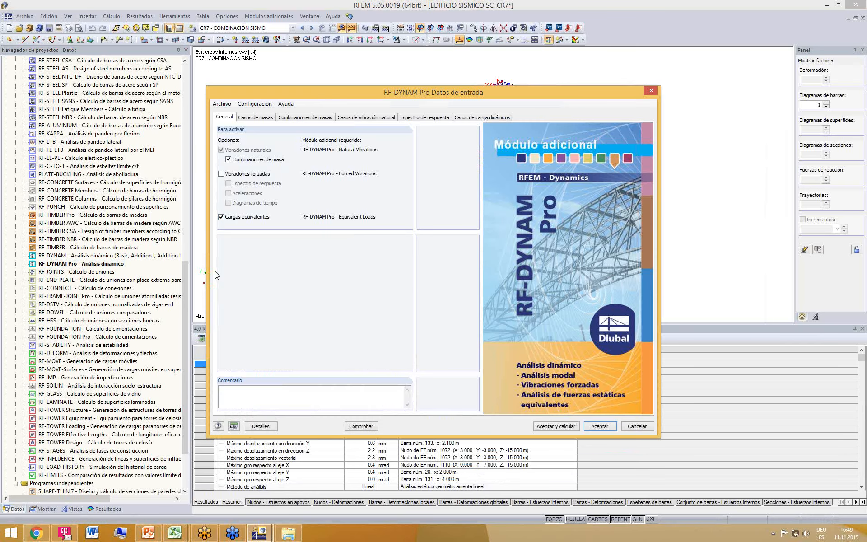
# - Deactivate equivalent loads in RF-DYNAM Pro, accepting the removal of the response spectra, and activate forced vibrations with accelerations
pyautogui.click(221, 218)
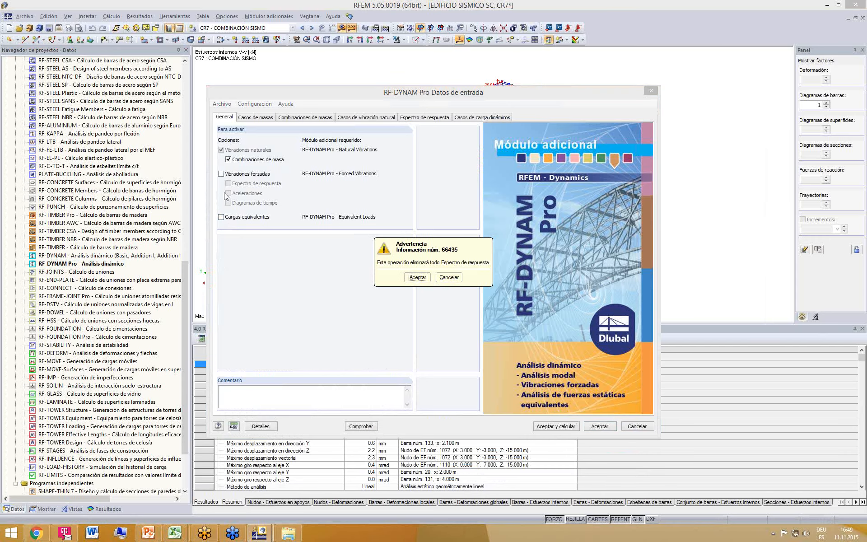
pyautogui.click(418, 277)
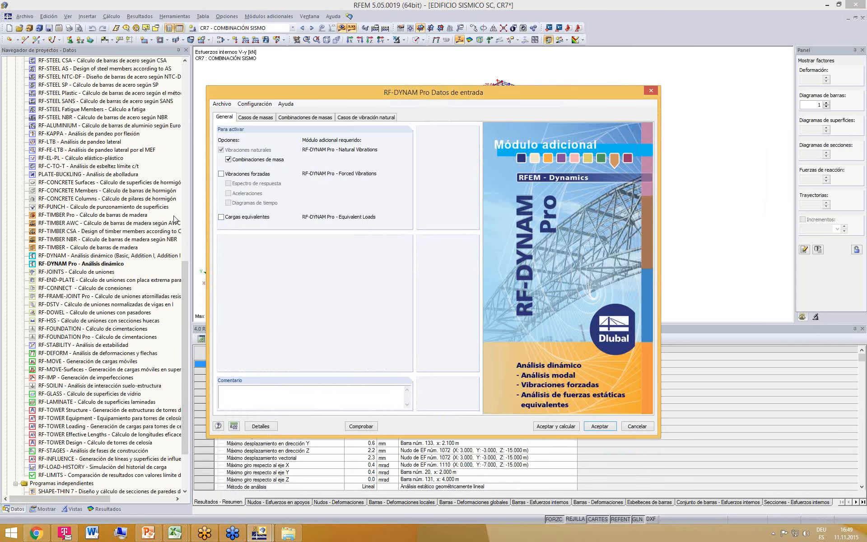
pyautogui.click(221, 174)
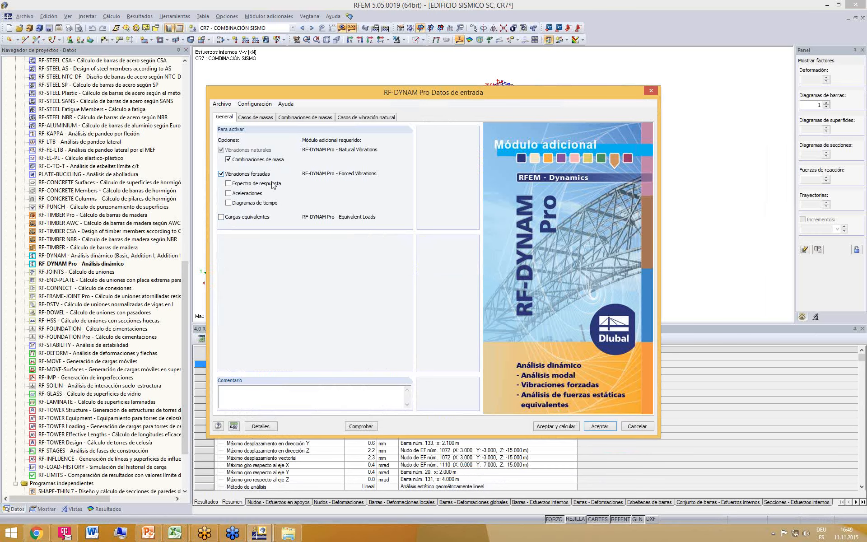
pyautogui.click(229, 193)
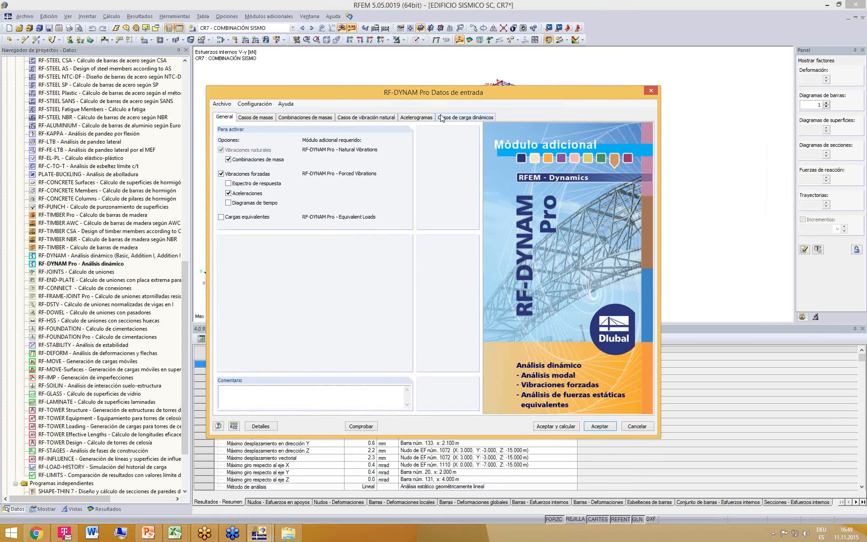
# - Open the accelerogram library for AC1 and examine California's Loma Prieta records from the Corralitos and Capitola stations
pyautogui.click(415, 119)
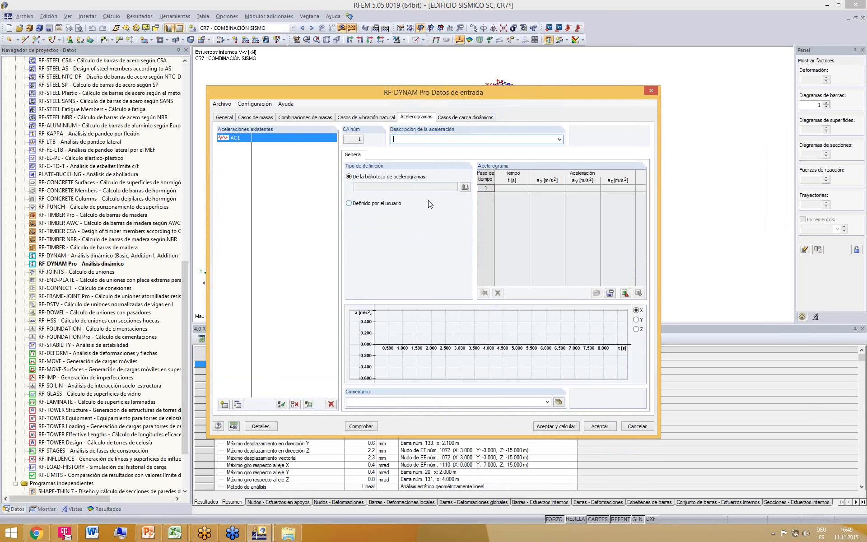
pyautogui.click(467, 187)
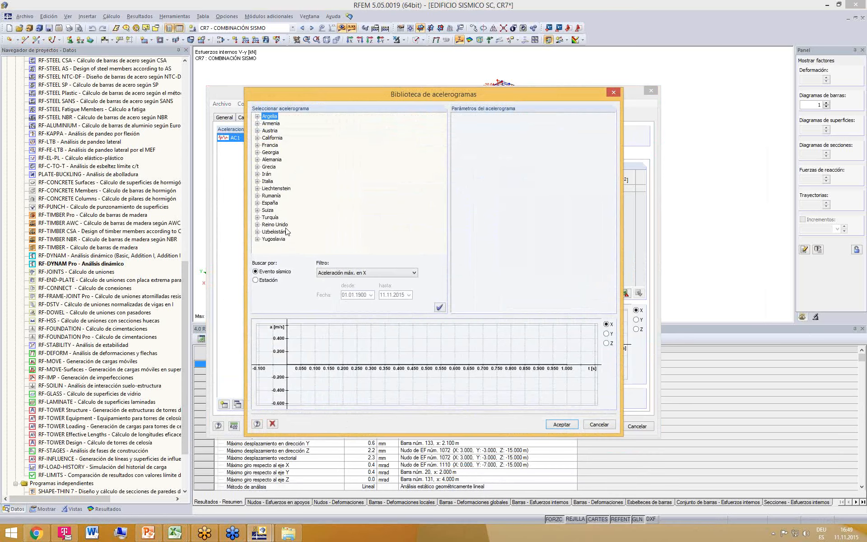
pyautogui.click(257, 137)
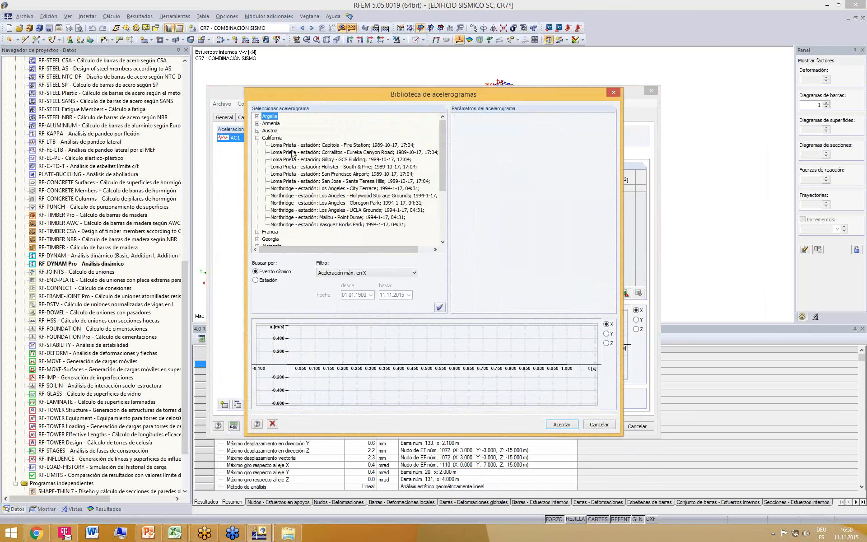
pyautogui.click(293, 152)
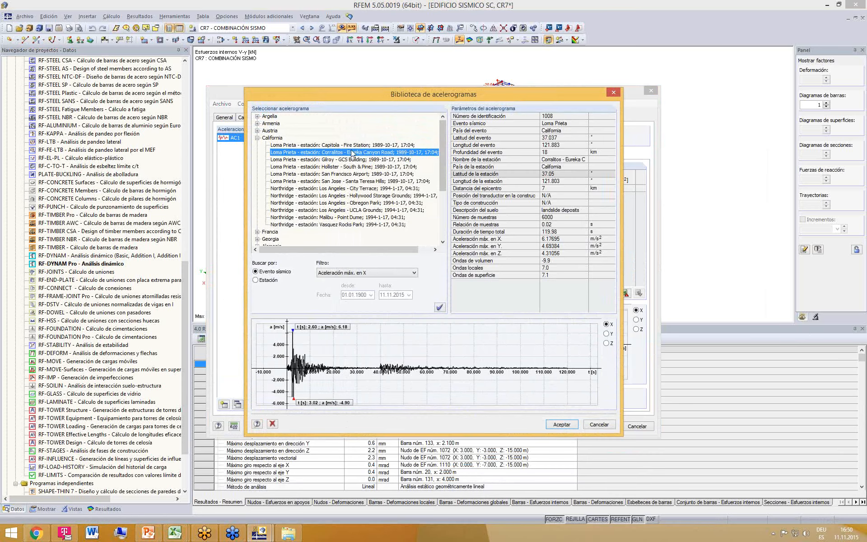
pyautogui.click(335, 147)
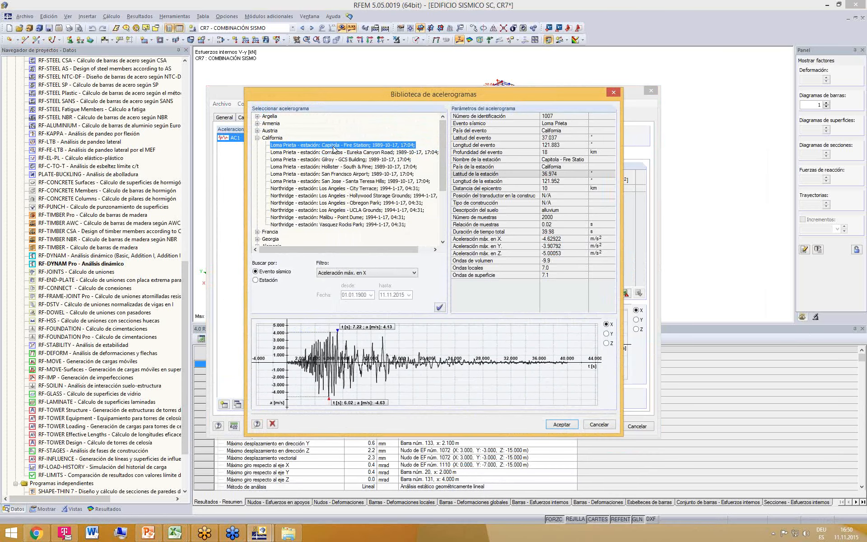
pyautogui.click(257, 138)
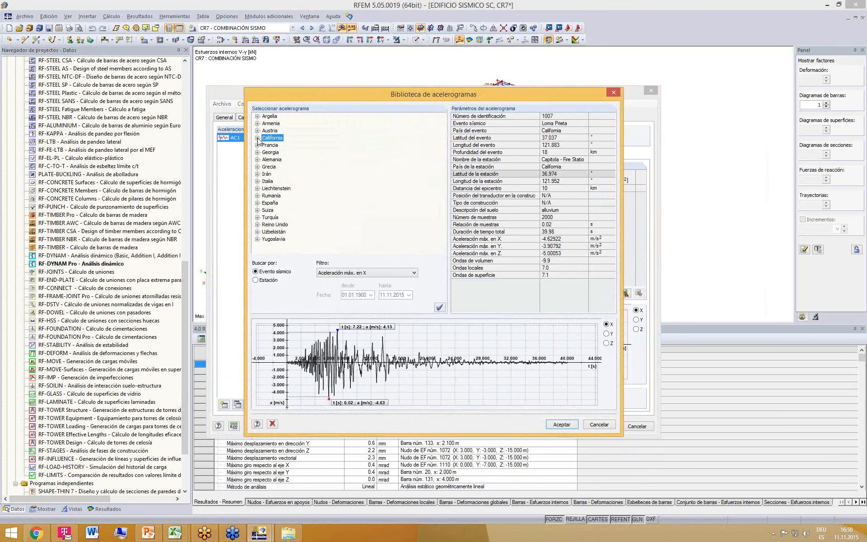
# - Compare Spain's Strait of Gibraltar and Cazulas records and assign the Cazulas - Santa Fe 1984-6-24 accelerogram to AC1
pyautogui.click(257, 203)
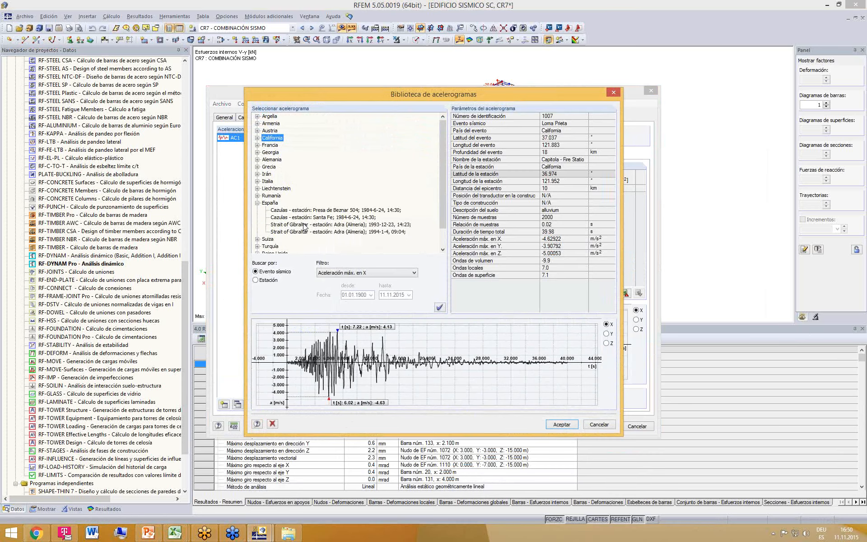
pyautogui.click(309, 225)
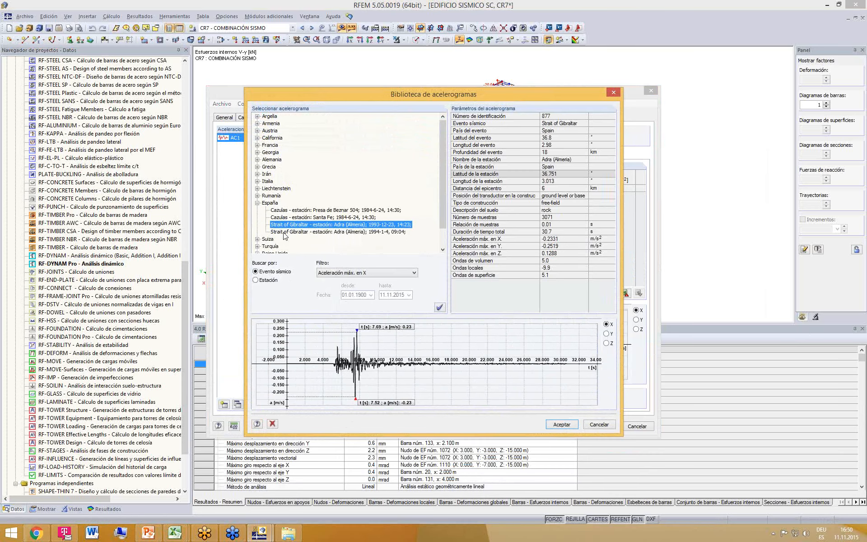
pyautogui.click(317, 217)
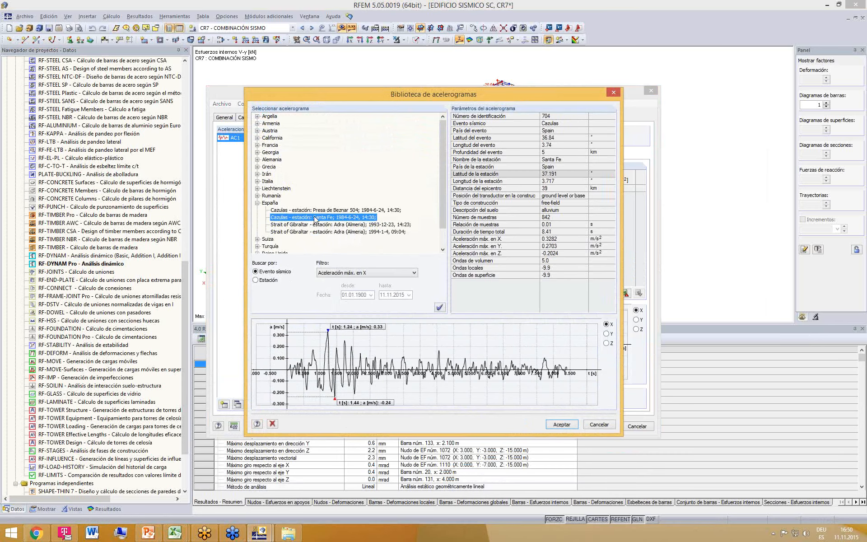
pyautogui.click(354, 225)
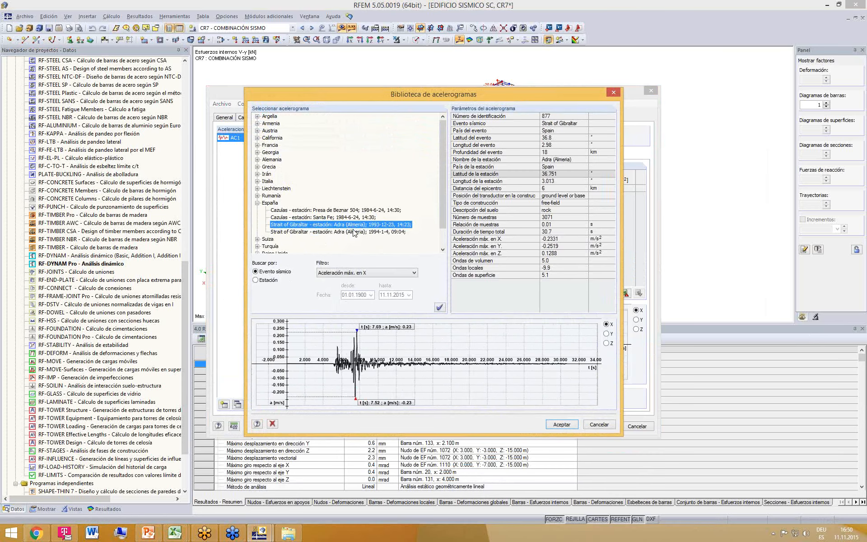
pyautogui.click(351, 218)
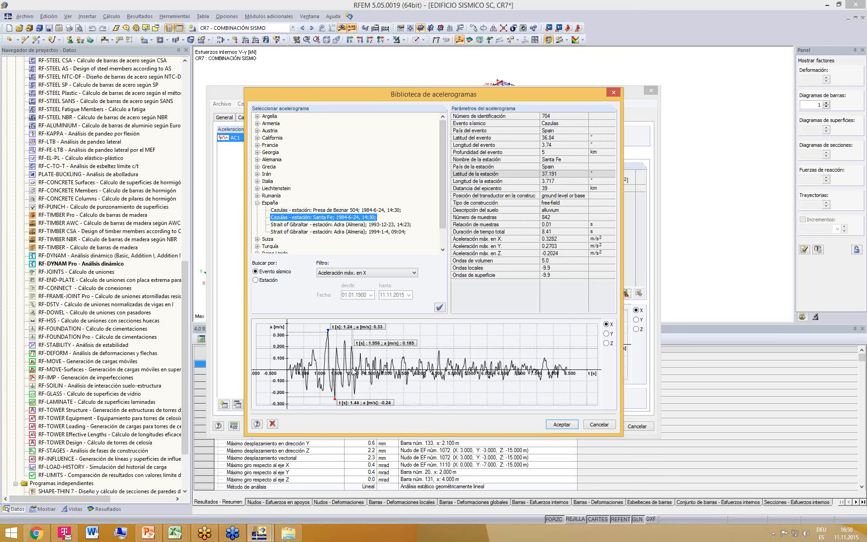
pyautogui.click(568, 425)
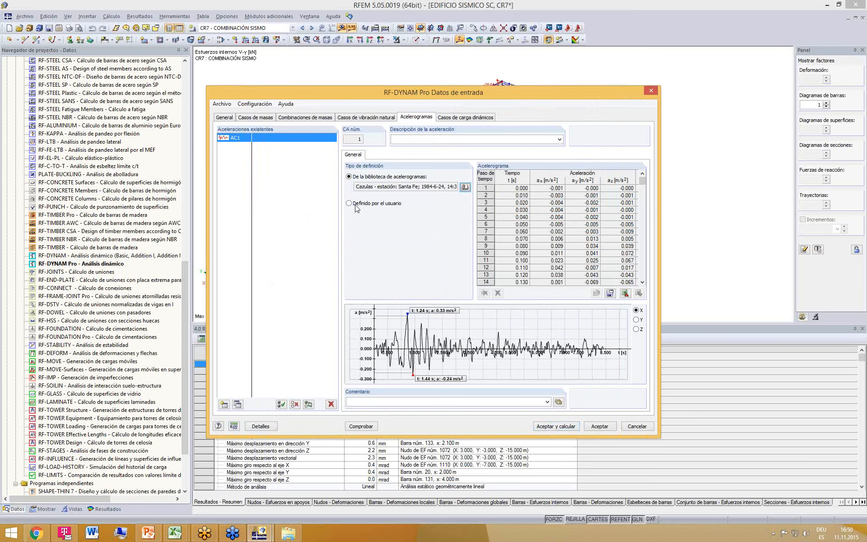
# - Switch AC1 to user-defined accelerations and view its acceleration diagrams in the X, Y and Z directions
pyautogui.click(355, 206)
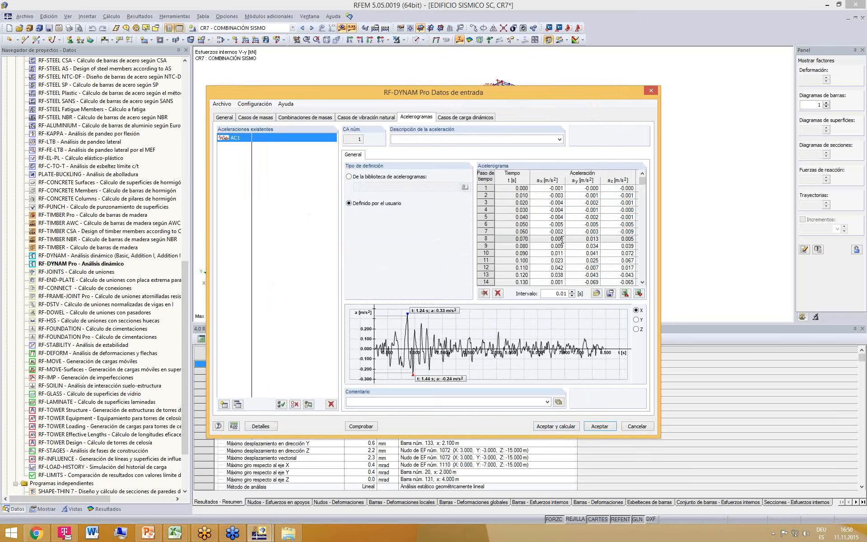
pyautogui.click(557, 186)
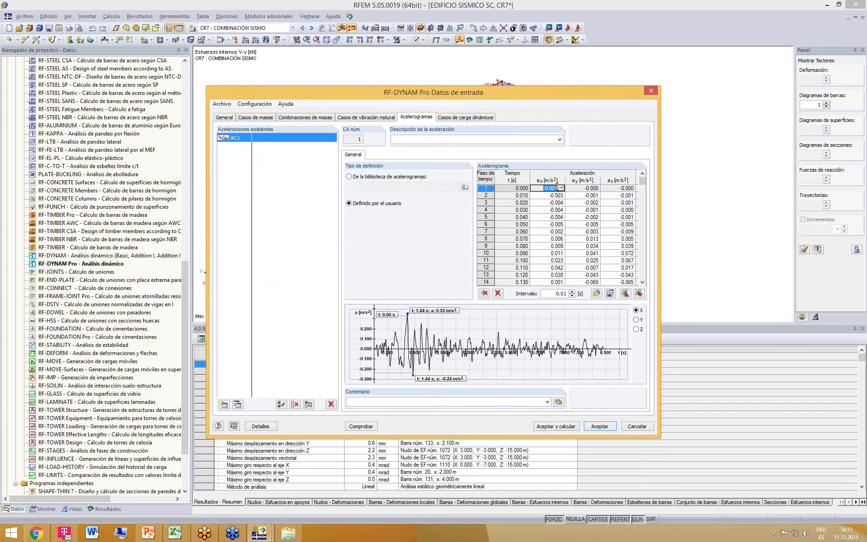
pyautogui.click(637, 320)
pyautogui.click(636, 310)
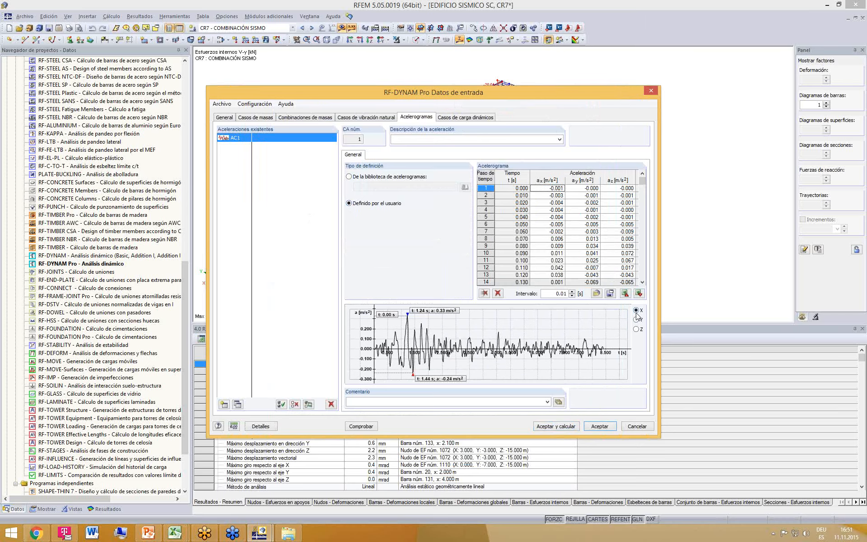
pyautogui.click(637, 320)
pyautogui.click(637, 329)
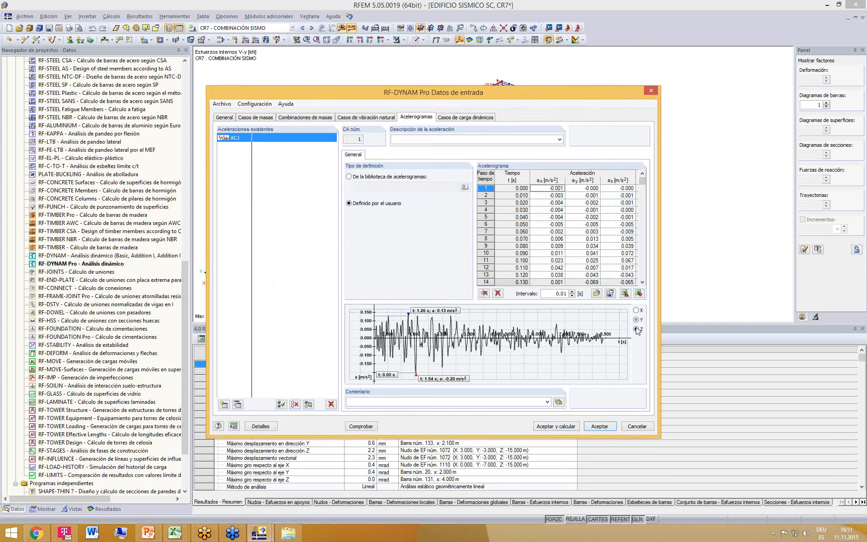
pyautogui.click(637, 310)
pyautogui.click(637, 320)
pyautogui.click(637, 310)
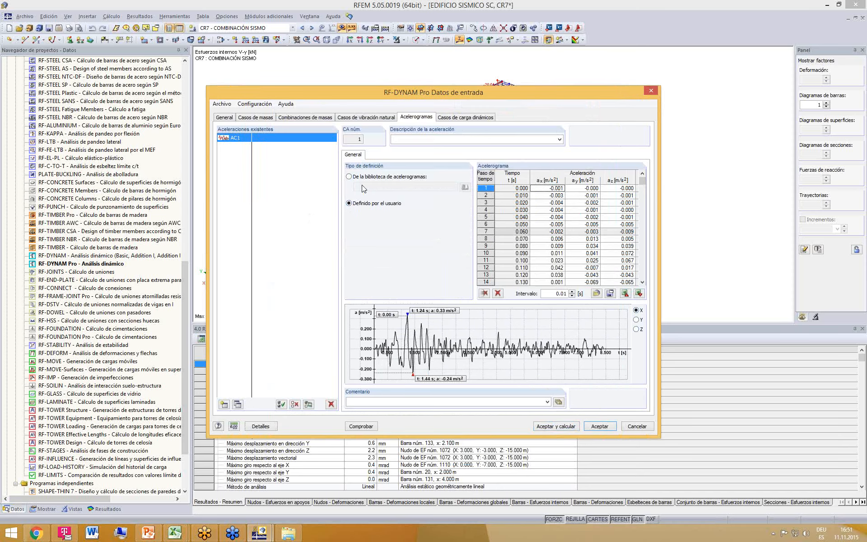
# - Define AC1 from the accelerogram library with Spain's Cazulas record from the Santa Fe station, 1984-6-24
pyautogui.click(348, 177)
pyautogui.click(465, 187)
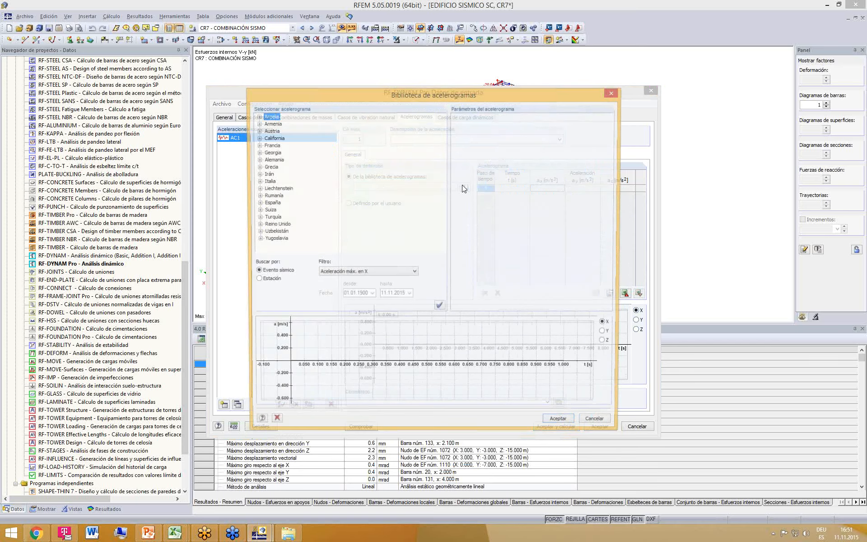
pyautogui.click(258, 203)
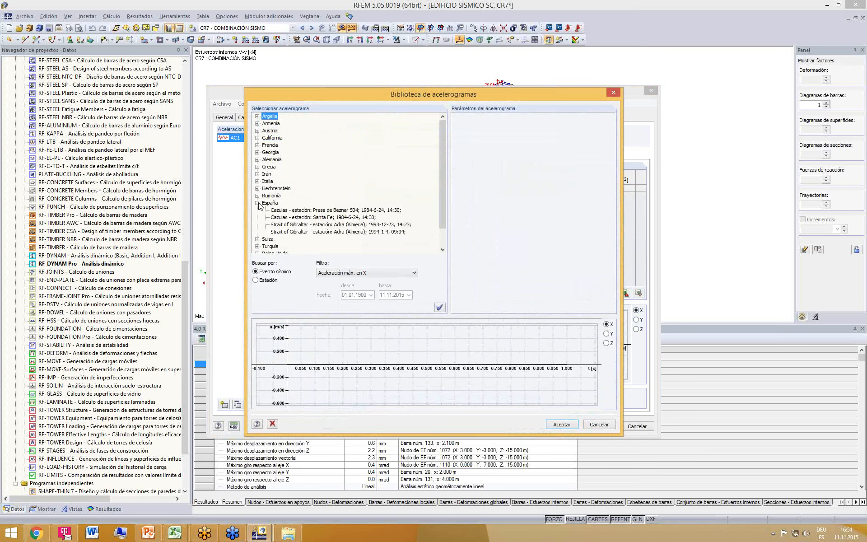
pyautogui.click(289, 217)
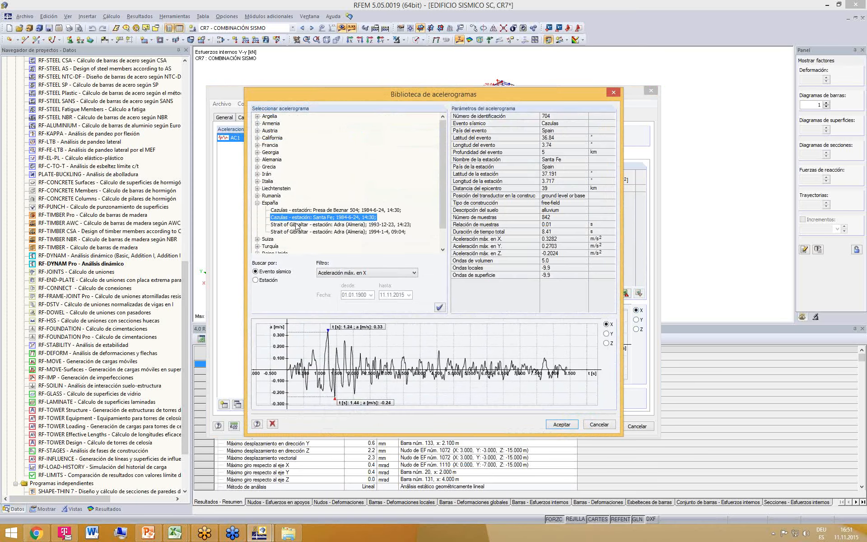
pyautogui.click(562, 425)
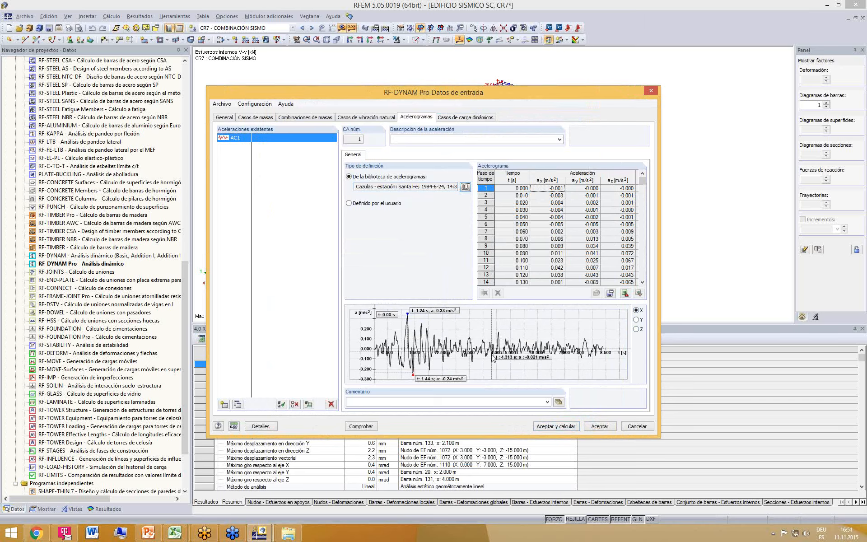
# - In dynamic load case CCD1, apply accelerogram AC1 identically to all supports and set its Z multiplication factor to 0
pyautogui.click(467, 117)
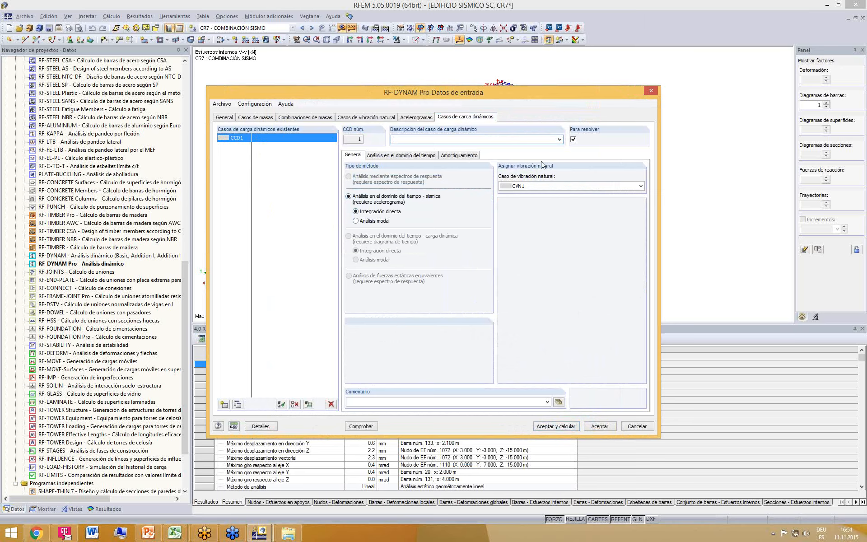
pyautogui.click(401, 155)
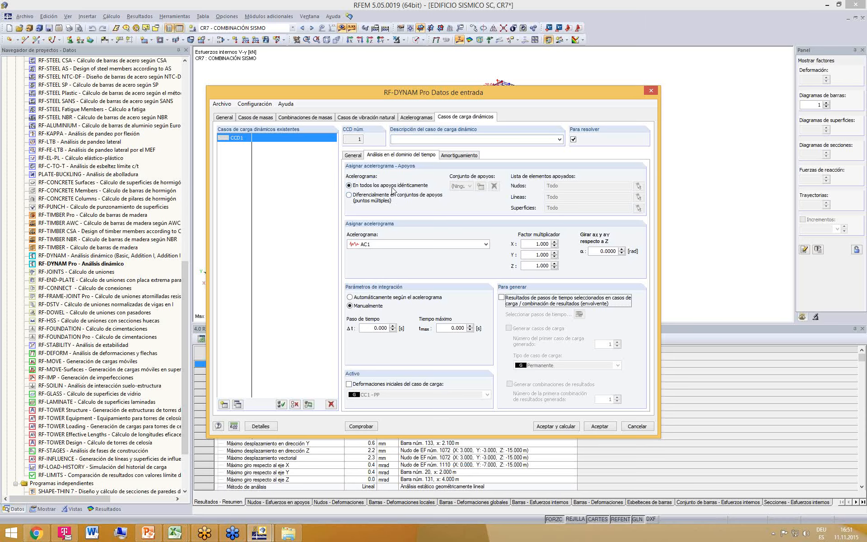
pyautogui.click(350, 195)
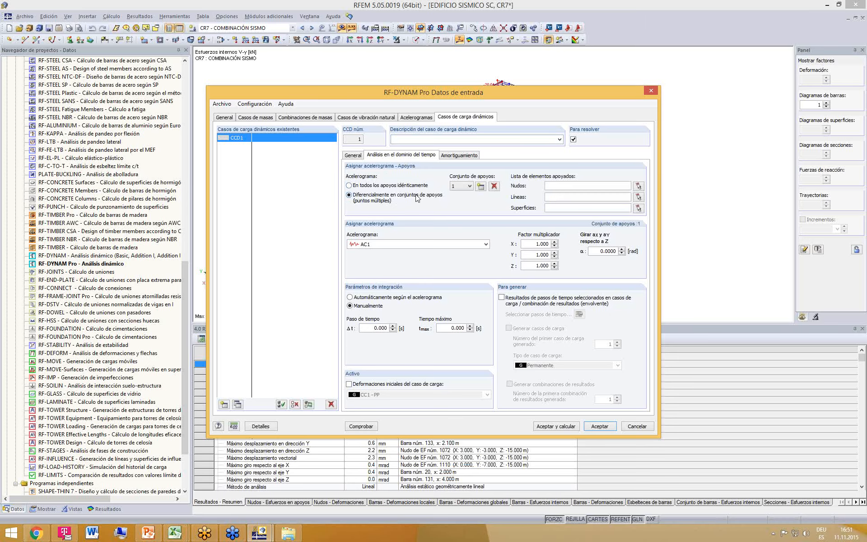
pyautogui.click(350, 185)
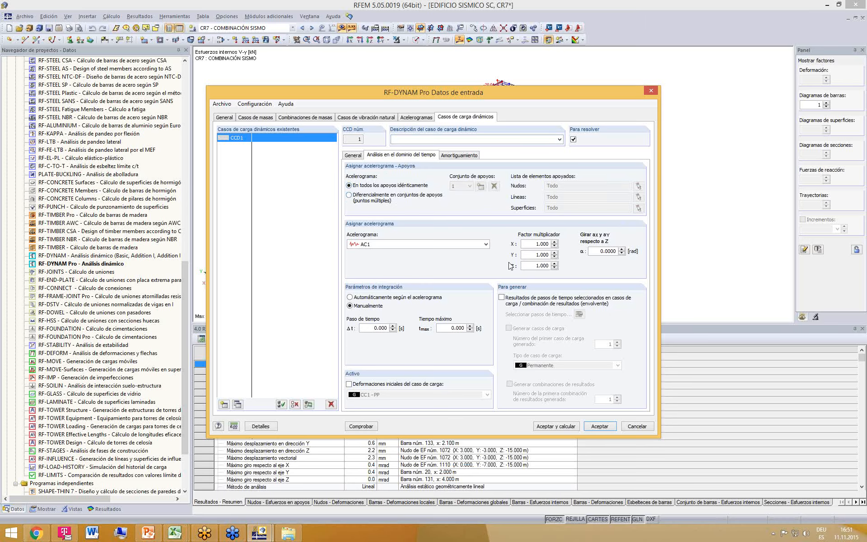
pyautogui.moveTo(529, 265); pyautogui.dragTo(570, 266)
pyautogui.write('0')
pyautogui.click(529, 255)
# - Check AC1's acceleration diagram over its duration and give CCD1 Rayleigh damping with α 1.175 rad/s and β 0.0000679 s/rad
pyautogui.click(418, 117)
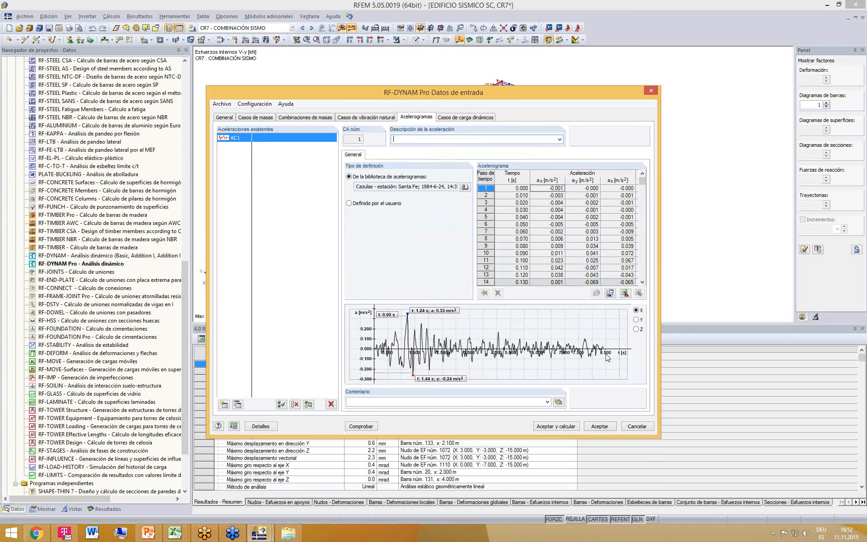
pyautogui.moveTo(604, 347)
pyautogui.click(460, 119)
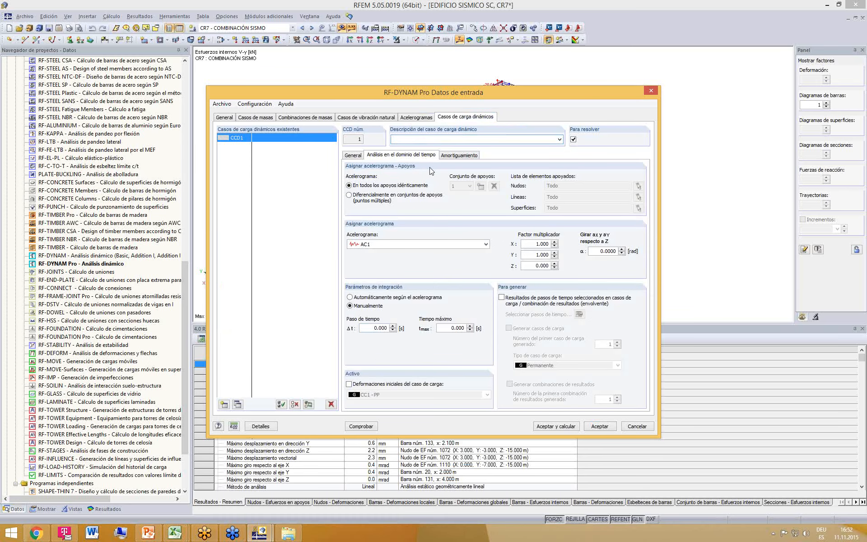
pyautogui.click(456, 155)
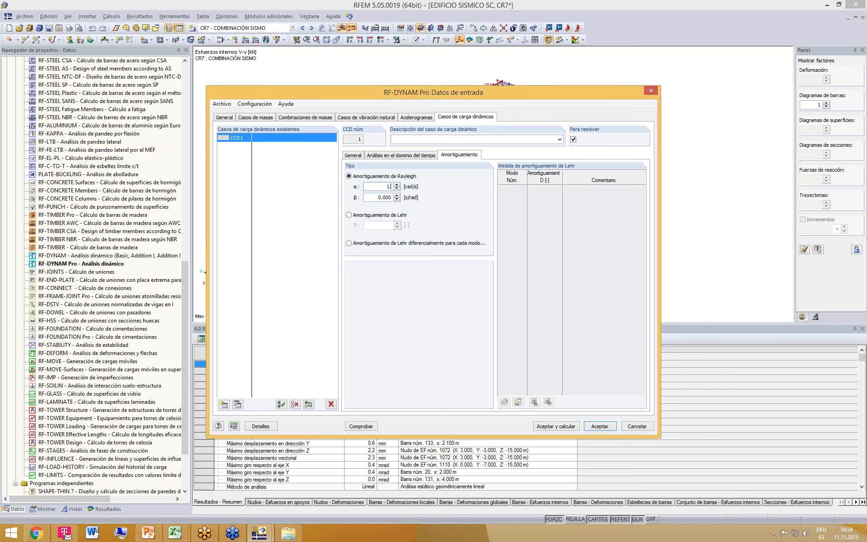
pyautogui.write('175')
pyautogui.click(384, 200)
pyautogui.doubleClick(382, 198)
pyautogui.write('0.0000679')
pyautogui.click(374, 185)
# - Consult the presentation's Rayleigh damping and accelerogram analysis slides, and set CCD1's integration time step to 0.01 s and maximum time to 8 s
pyautogui.click(402, 157)
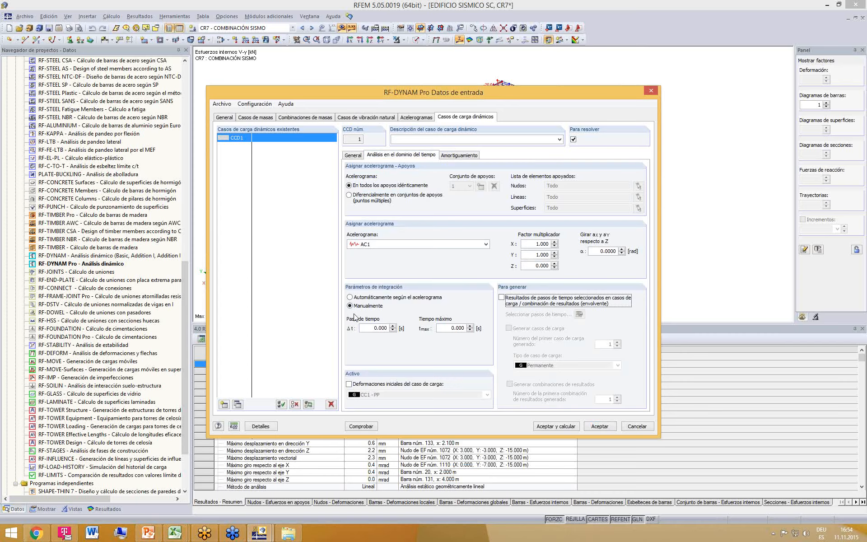
pyautogui.hotkey('alt', 'Tab')
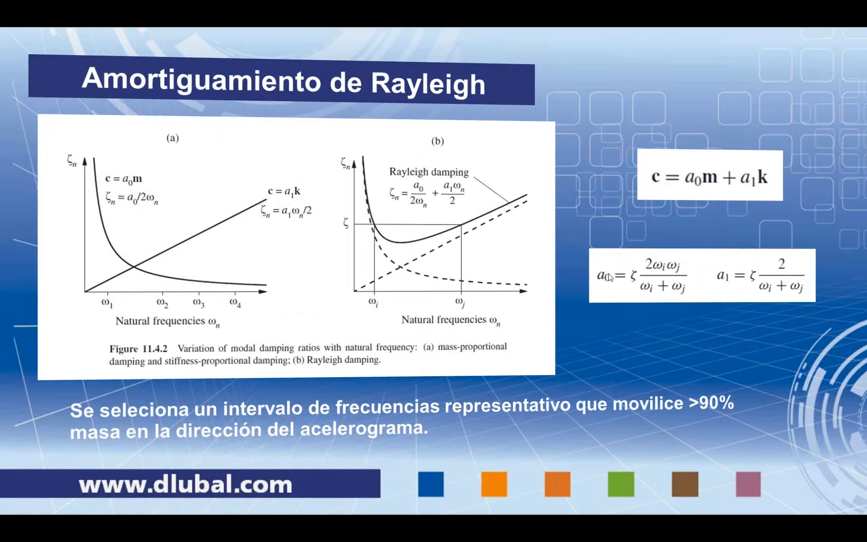
pyautogui.click(609, 273)
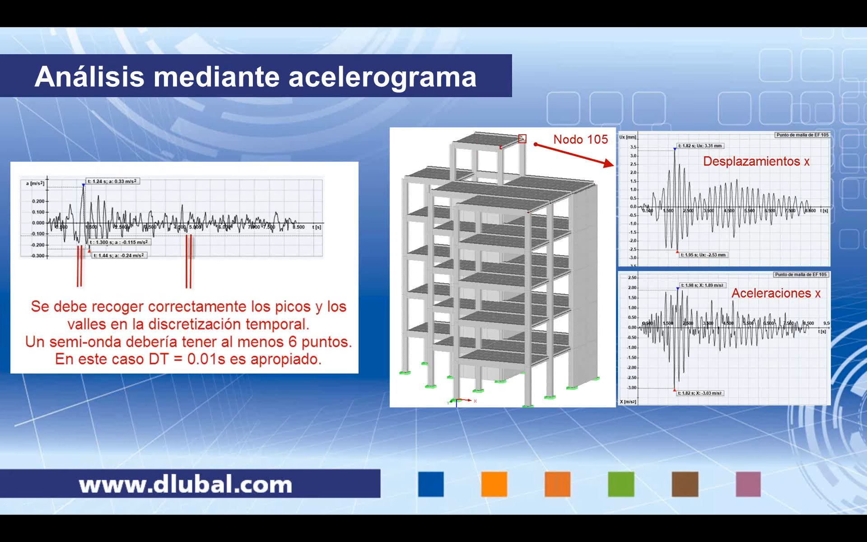
pyautogui.press('Escape')
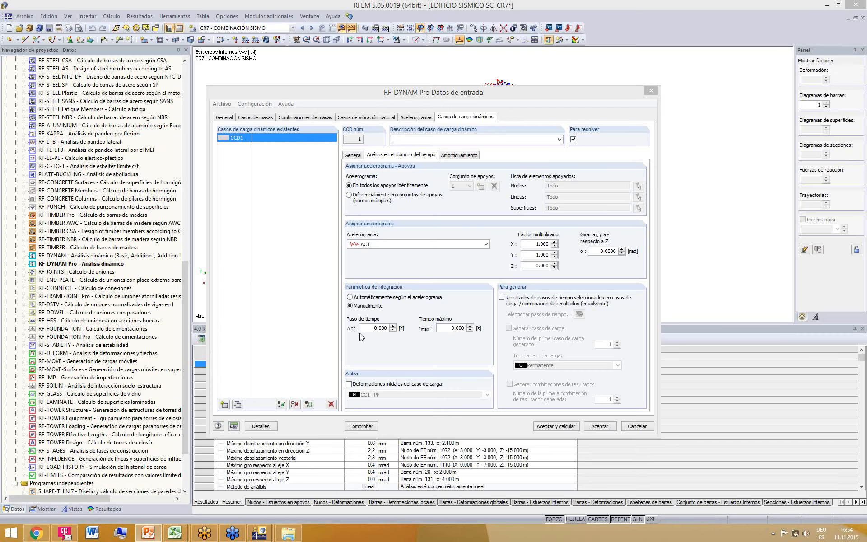
pyautogui.doubleClick(376, 328)
pyautogui.write('0.01')
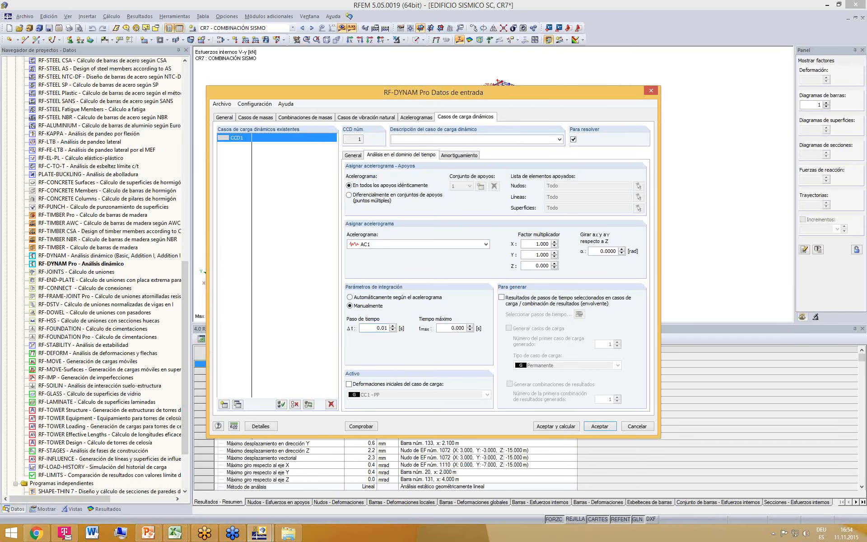
pyautogui.press('Tab')
pyautogui.write('8')
pyautogui.press('Tab')
# - Enable generating the time-step results of CCD1 as an envelope result combination and check the input data for consistency
pyautogui.moveTo(559, 97); pyautogui.dragTo(556, 81)
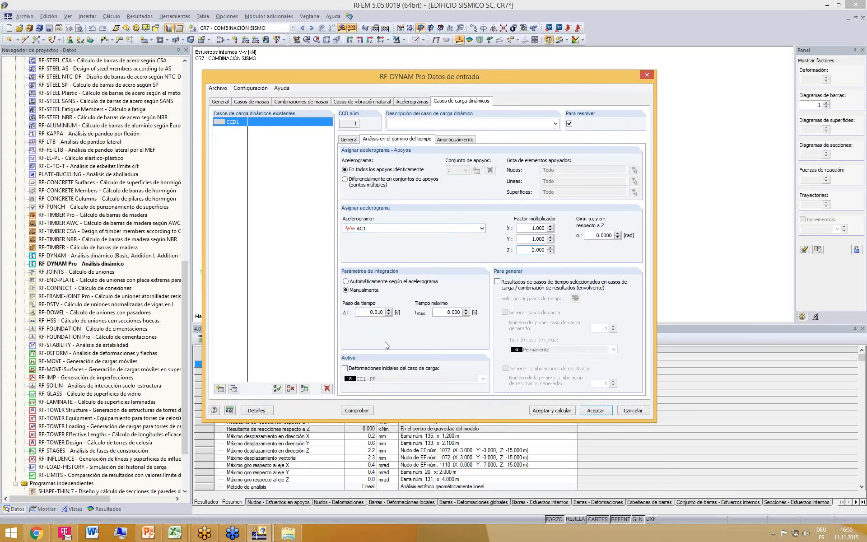
pyautogui.click(501, 283)
pyautogui.click(506, 368)
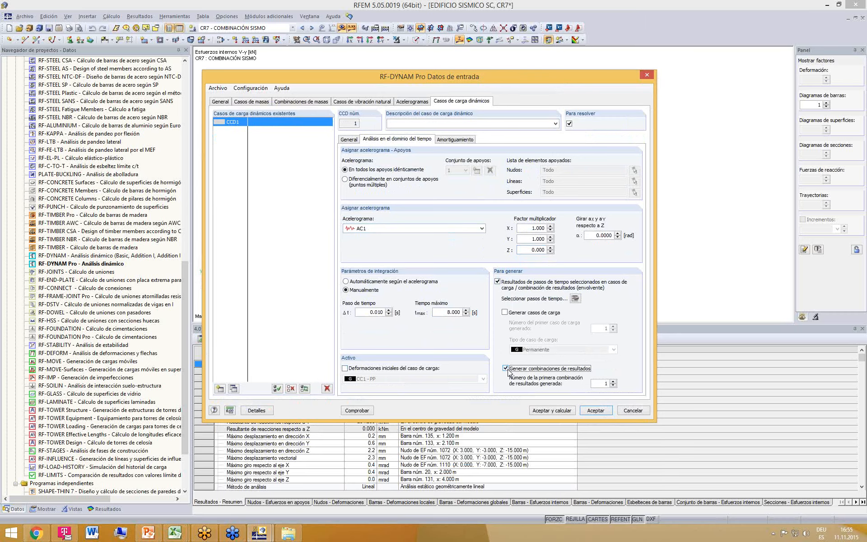
pyautogui.click(608, 384)
pyautogui.moveTo(541, 78); pyautogui.dragTo(533, 63)
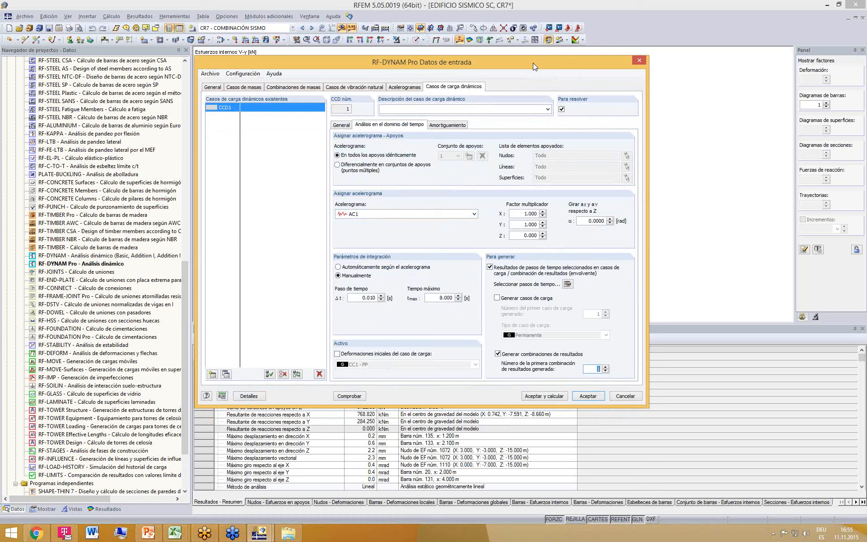
pyautogui.click(361, 398)
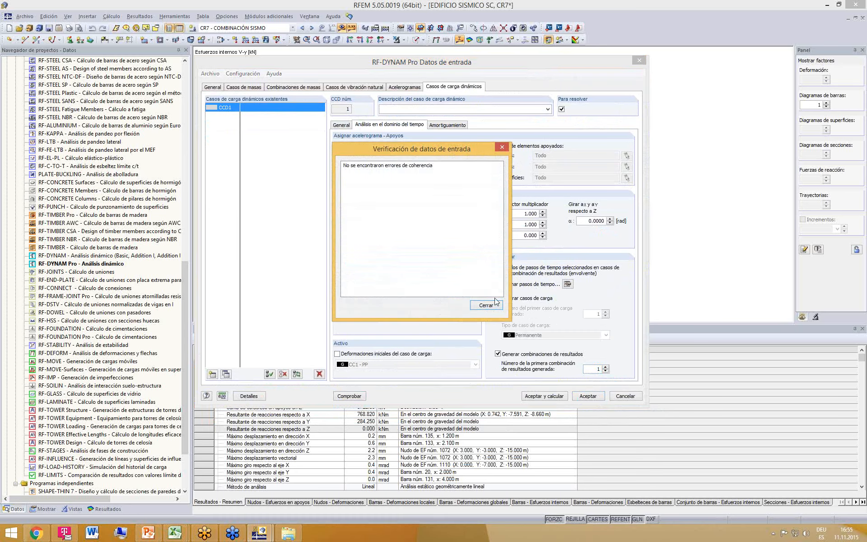
# - Close the input check, review the general, time history and damping settings of CCD1, and start the dynamic calculation
pyautogui.click(492, 305)
pyautogui.click(342, 125)
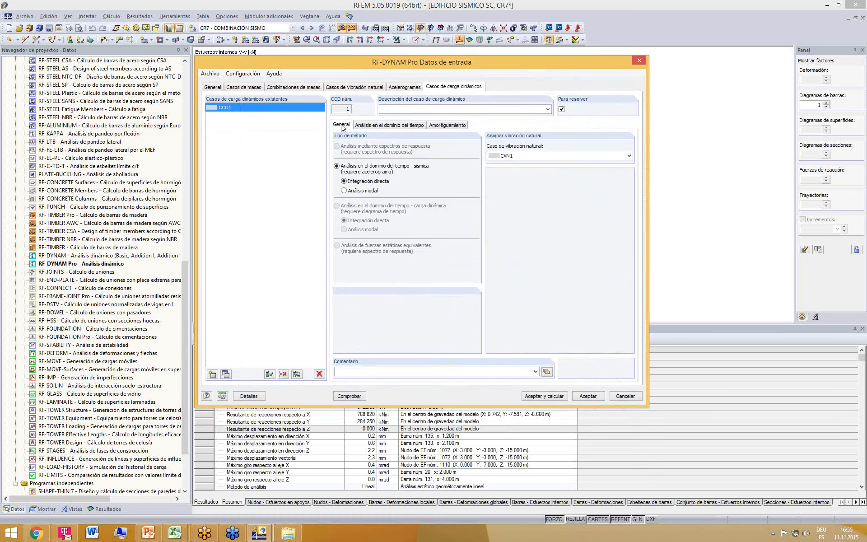
pyautogui.click(388, 126)
pyautogui.click(448, 126)
pyautogui.click(410, 126)
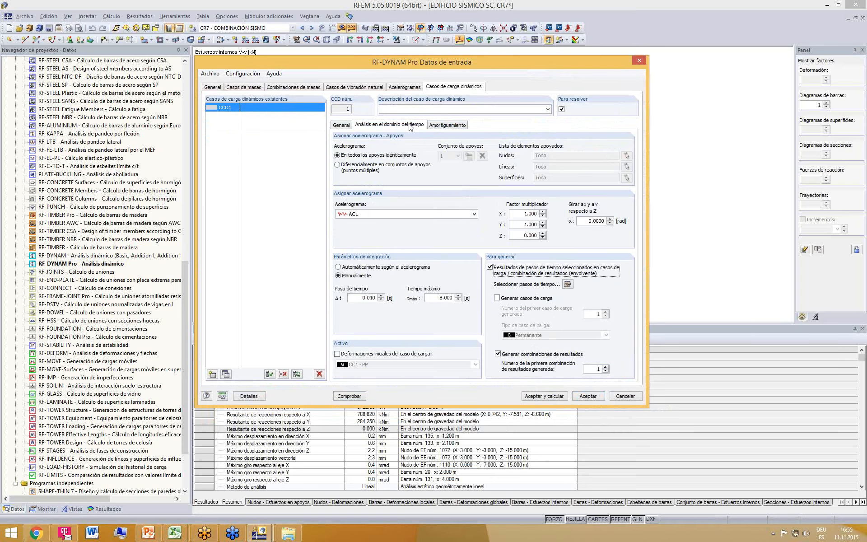
pyautogui.click(556, 397)
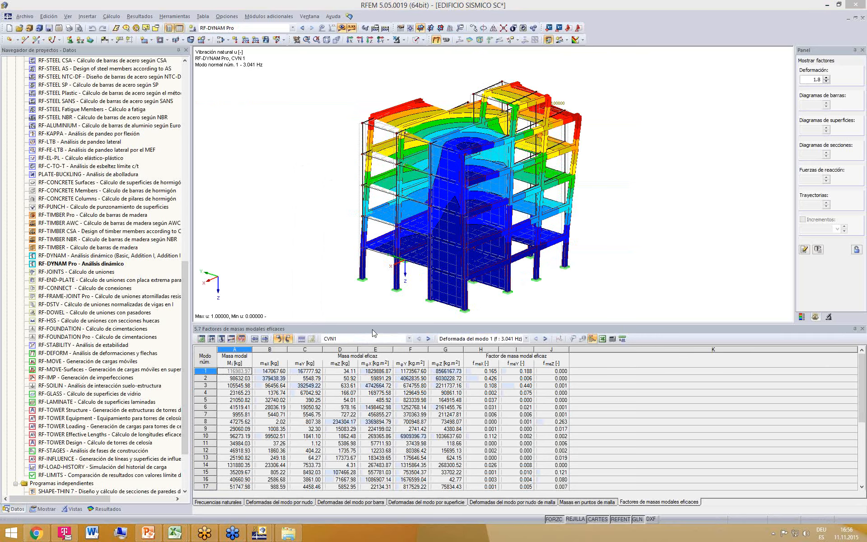
# - Examine the angular frequencies of all natural modes in the CVN1 results to choose the interval for Rayleigh damping
pyautogui.click(222, 503)
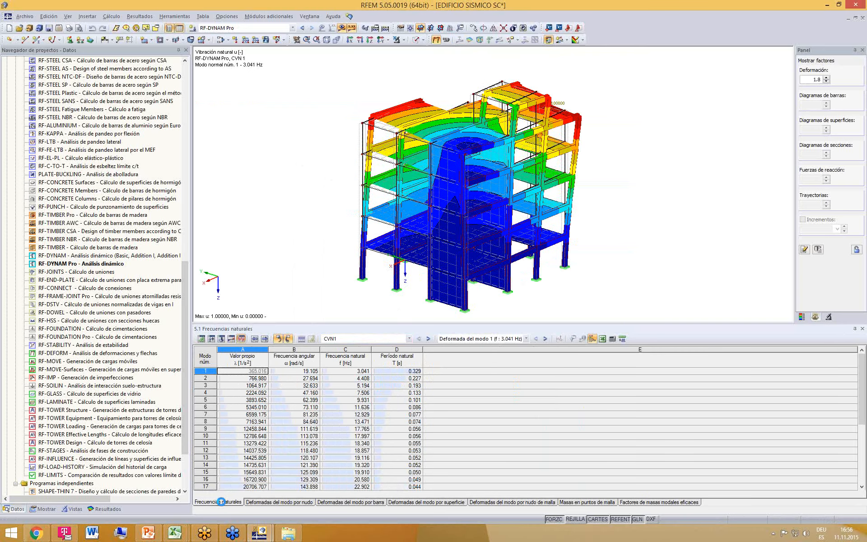
pyautogui.click(309, 372)
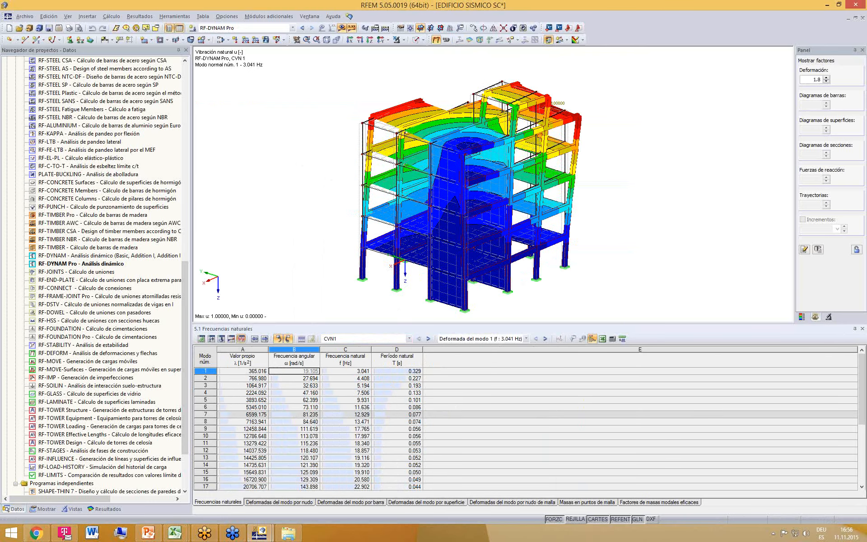
pyautogui.moveTo(862, 407); pyautogui.dragTo(859, 482)
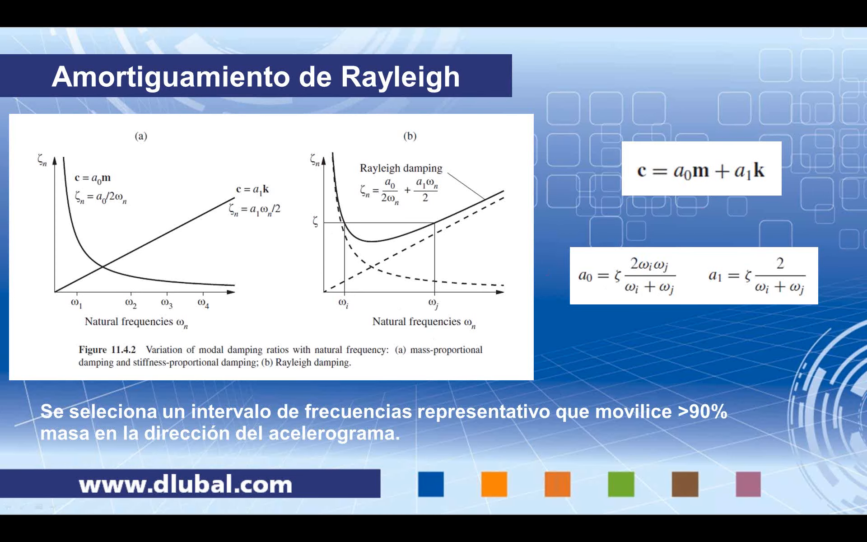
pyautogui.hotkey('alt', 'Tab')
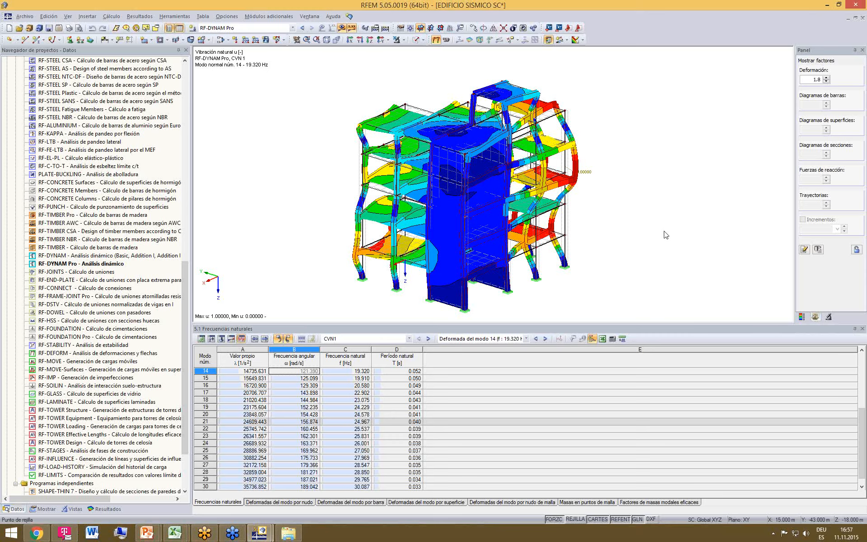
# - Switch the dynamic results to CCD1 and display the member deformations as lines
pyautogui.click(408, 339)
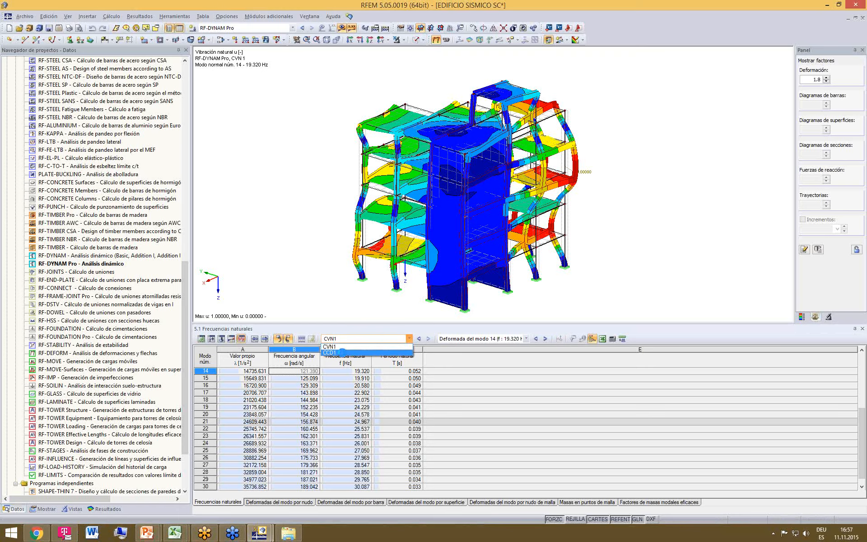
pyautogui.click(343, 355)
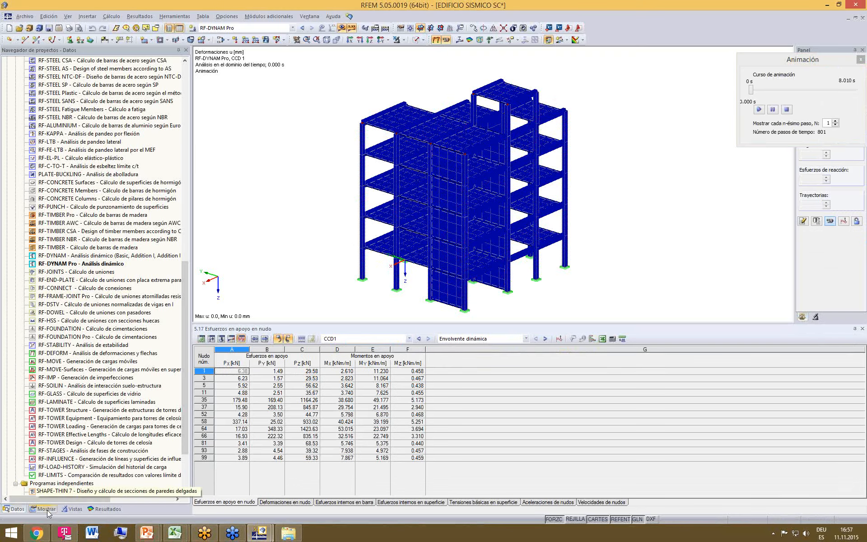
pyautogui.click(46, 509)
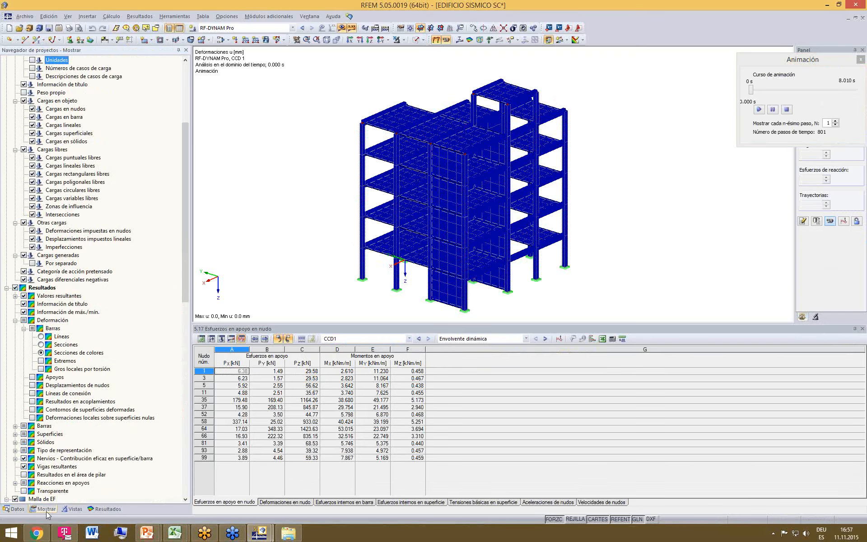
pyautogui.click(41, 336)
pyautogui.keyDown('ctrl'); pyautogui.moveTo(673, 215); pyautogui.dragTo(583, 203, button='middle'); pyautogui.keyUp('ctrl')
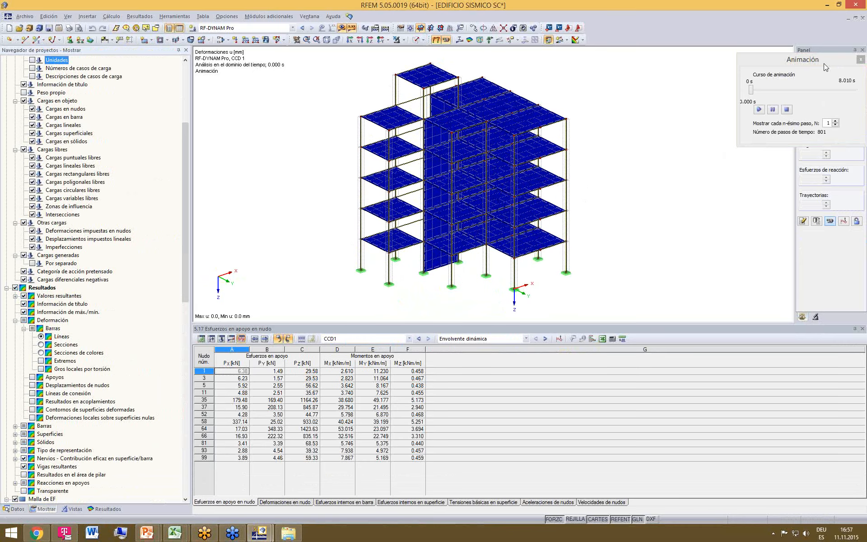
# - Set the deformation display factor to 200 and play the CCD1 time history animation, with its window moved off the side panel
pyautogui.moveTo(824, 63); pyautogui.dragTo(706, 59)
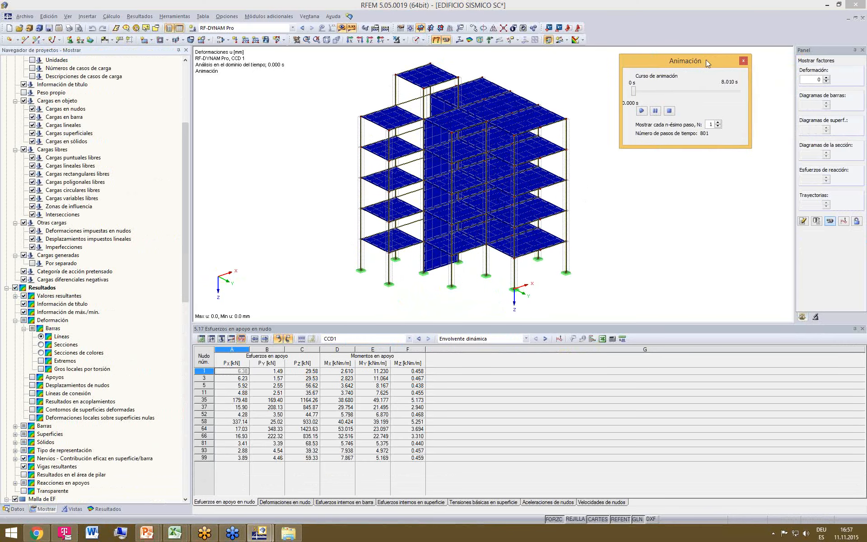
pyautogui.doubleClick(823, 81)
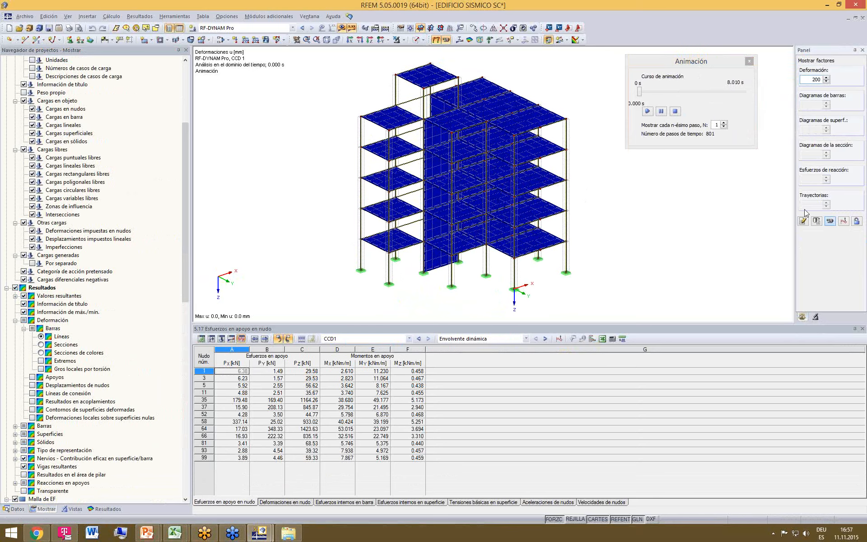
pyautogui.click(648, 111)
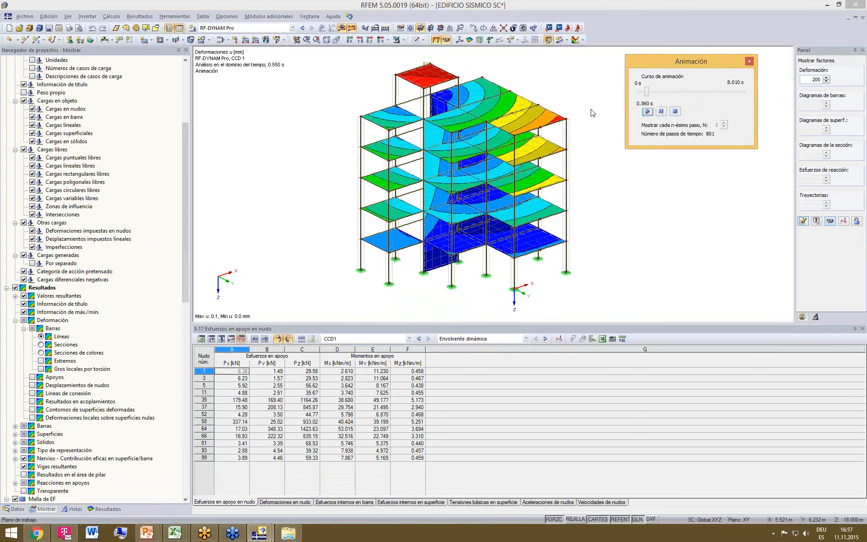
pyautogui.scroll(2, 576, 110)
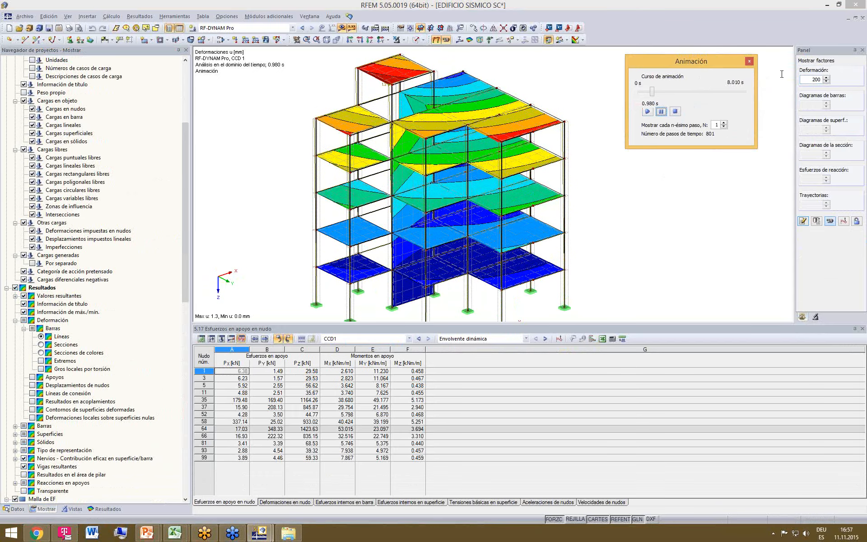
# - Set the deformation display factor to 2000 and resume the time history animation
pyautogui.doubleClick(803, 80)
pyautogui.write('2')
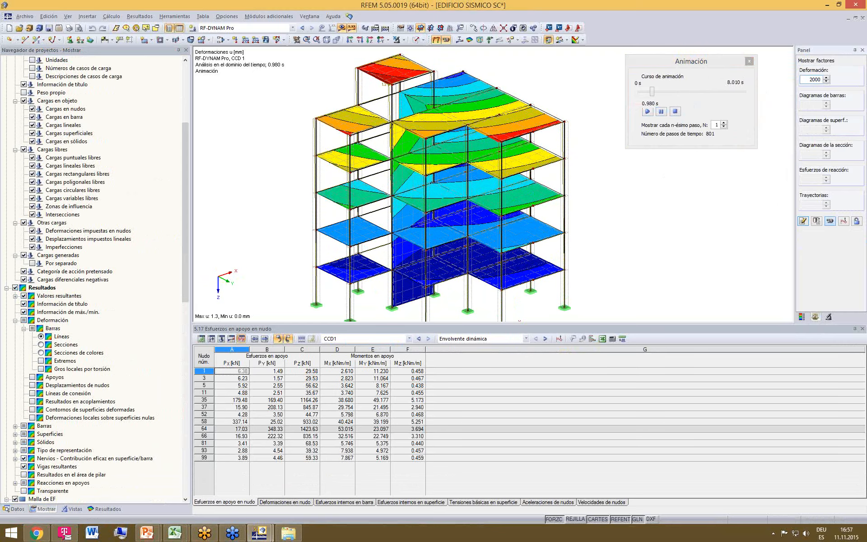
pyautogui.click(803, 221)
pyautogui.click(648, 113)
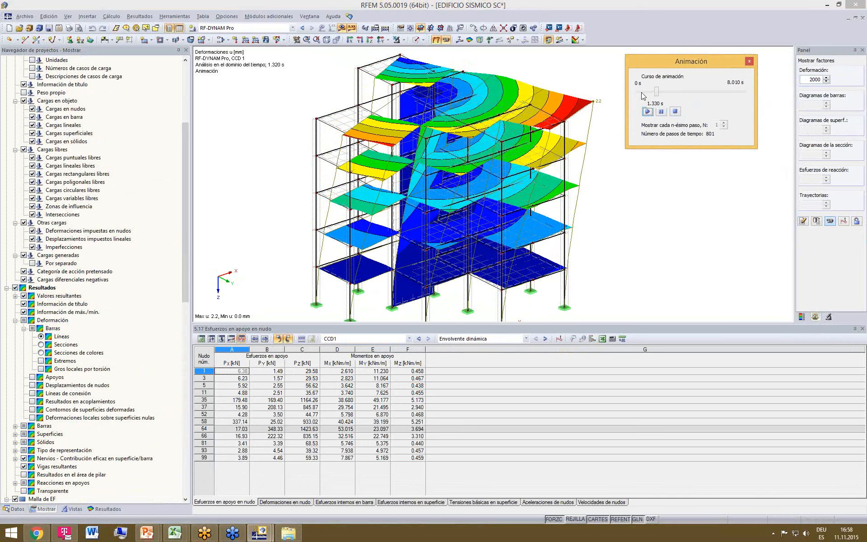
# - Replay the deformation animation from 0 s with the model view enlarged above the results table, and pause it
pyautogui.moveTo(656, 92); pyautogui.dragTo(645, 99)
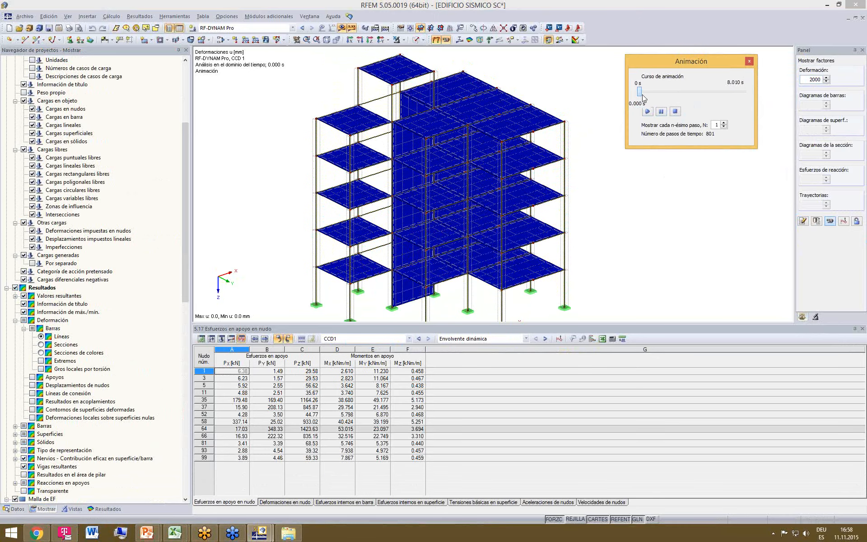
pyautogui.click(648, 111)
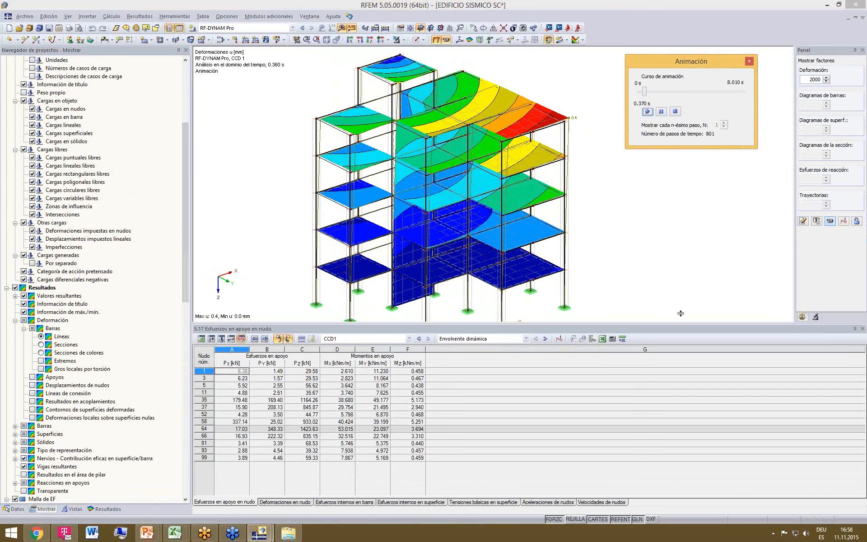
pyautogui.moveTo(681, 313); pyautogui.dragTo(671, 377)
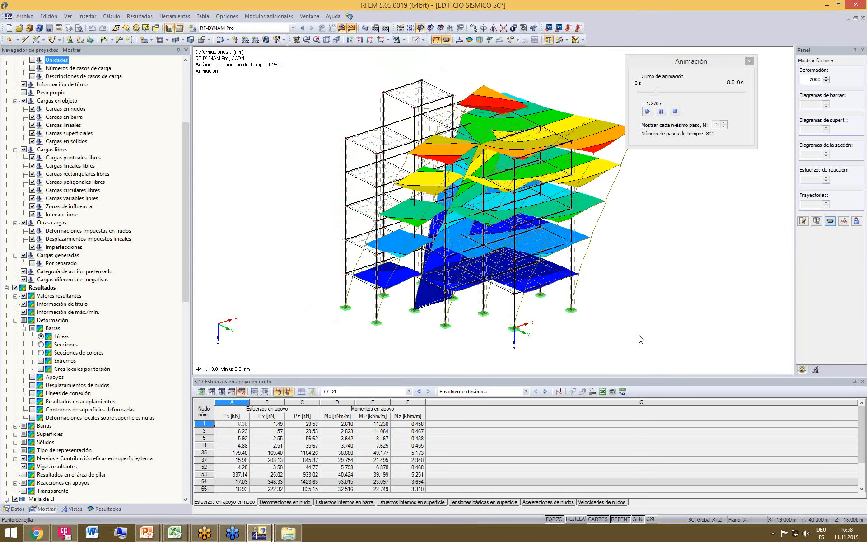
pyautogui.moveTo(641, 332); pyautogui.dragTo(612, 325, button='middle')
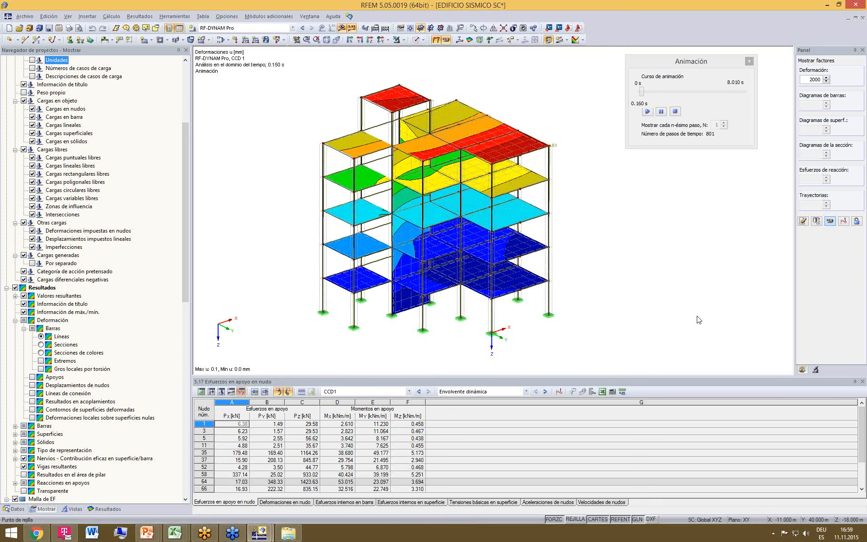
pyautogui.click(661, 112)
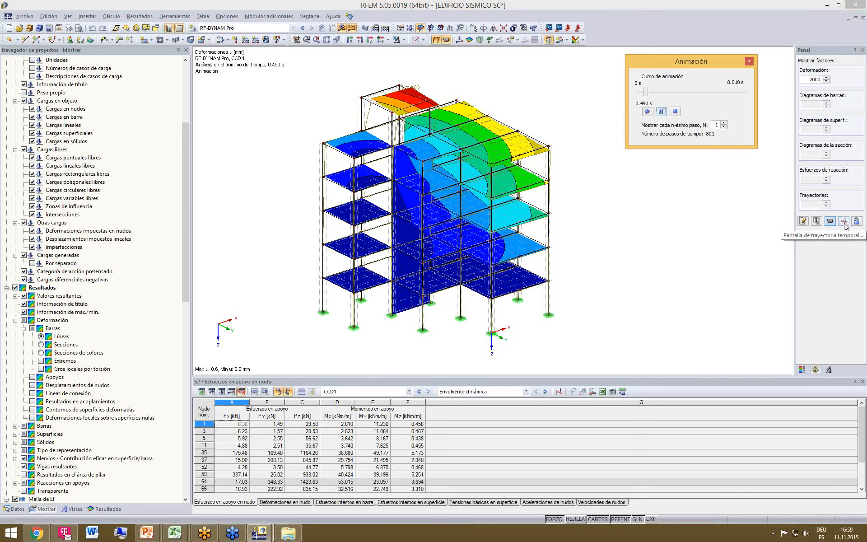
pyautogui.click(208, 50)
pyautogui.click(559, 392)
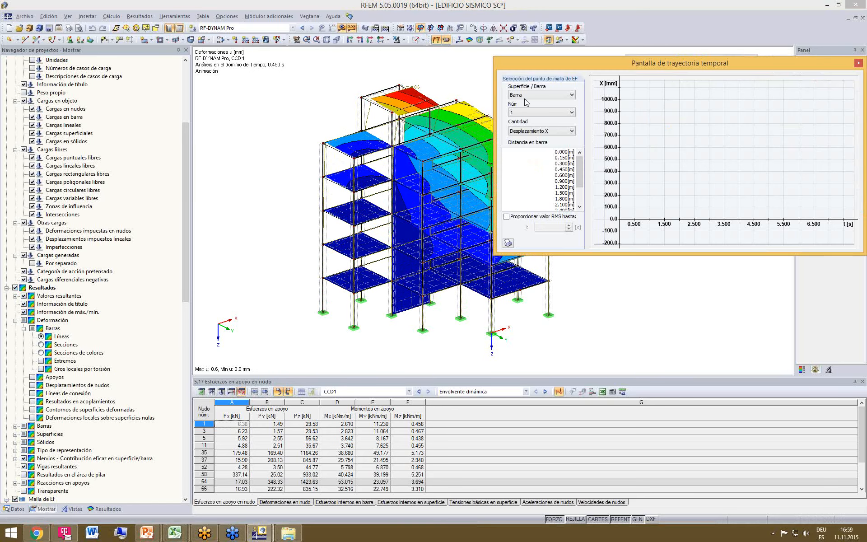
pyautogui.click(858, 63)
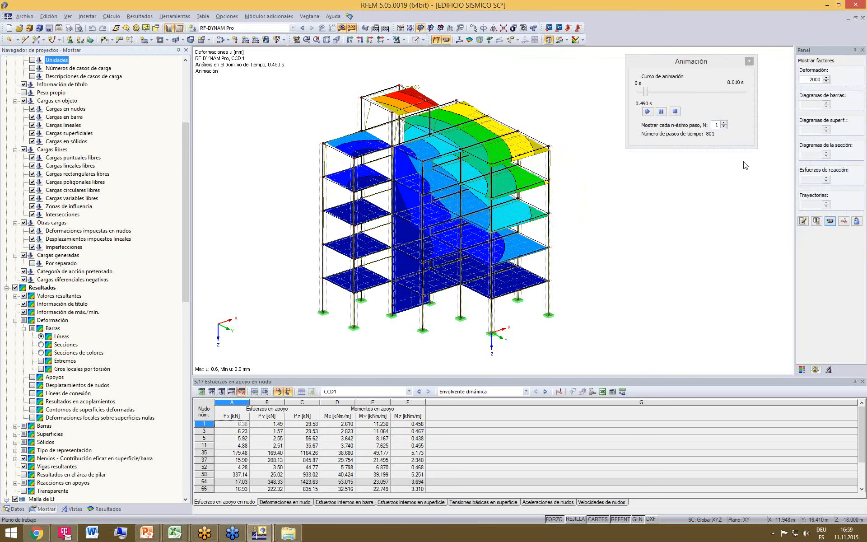
# - Open the time course diagram and set it to Nudos with Aceleración X as the quantity
pyautogui.click(844, 222)
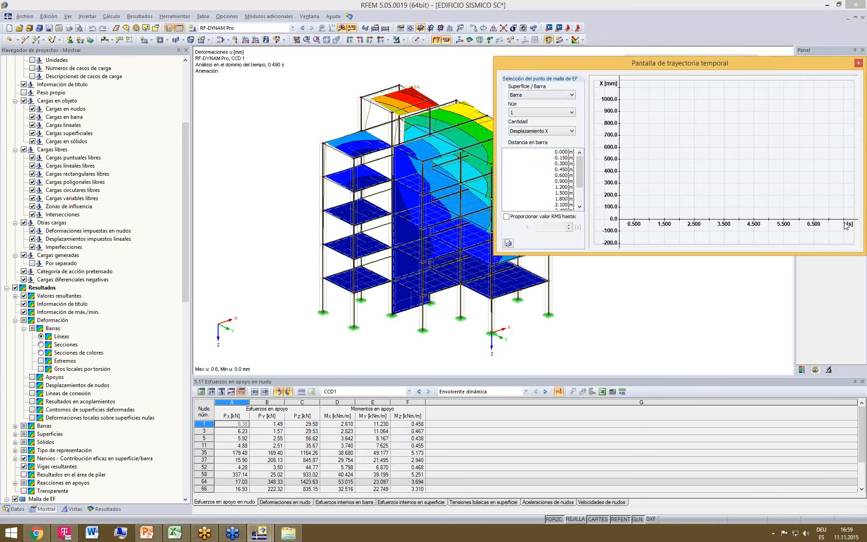
pyautogui.click(533, 94)
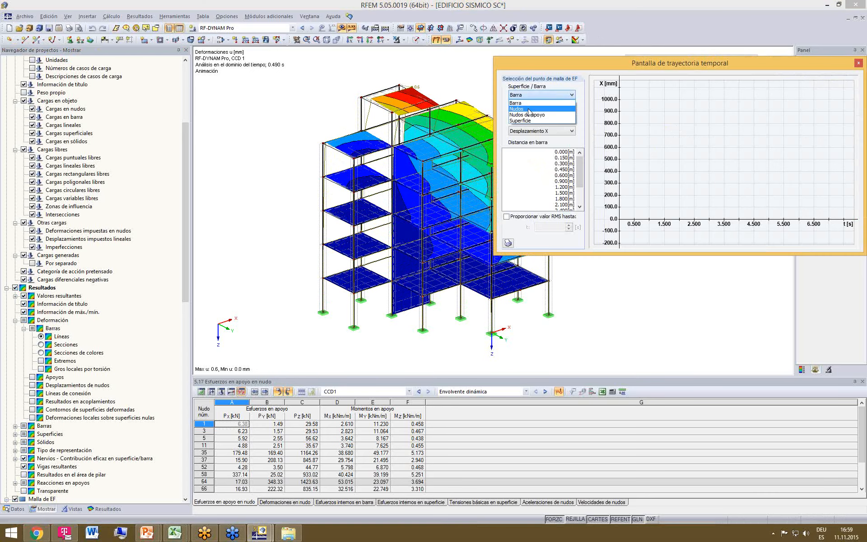
pyautogui.click(529, 109)
pyautogui.click(543, 131)
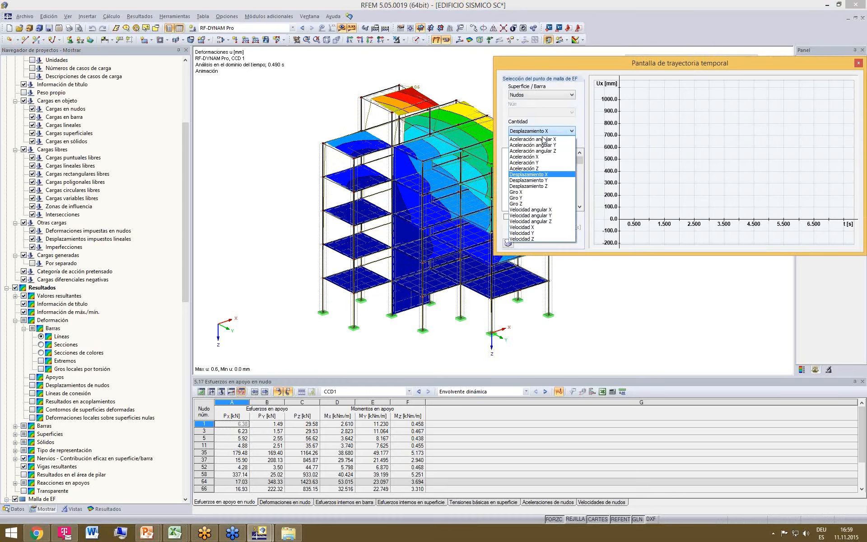
pyautogui.press('Up')
pyautogui.press('Up')
pyautogui.press('Up')
pyautogui.press('Return')
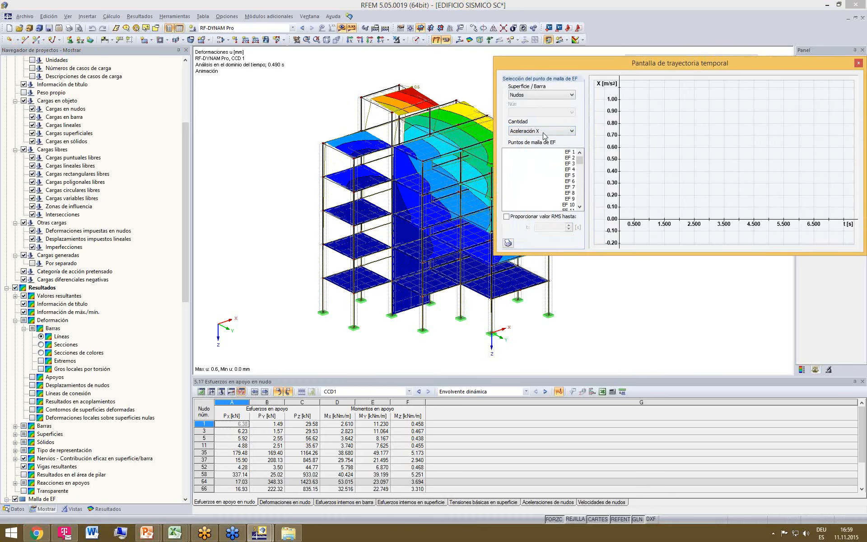
# - Plot the time course of Desplazamiento X for FE mesh point EF 105
pyautogui.click(545, 133)
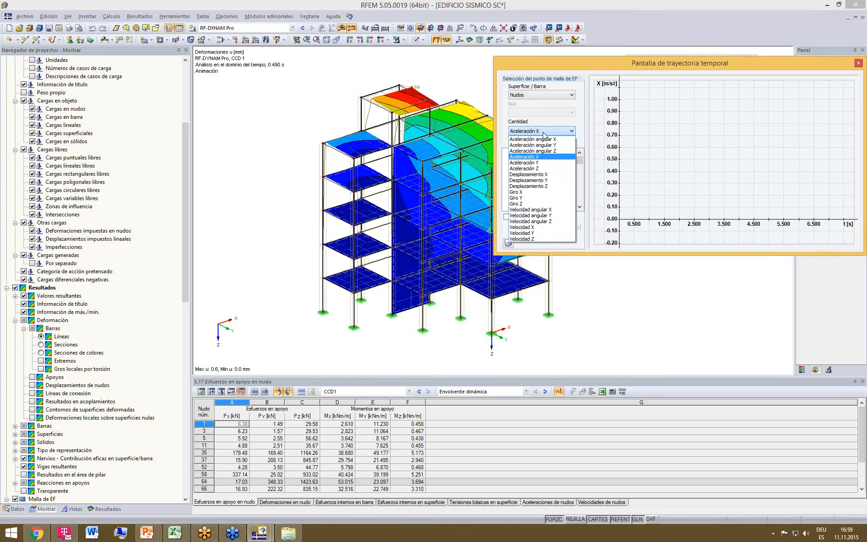
pyautogui.click(548, 175)
pyautogui.moveTo(580, 158); pyautogui.dragTo(581, 206)
pyautogui.click(570, 199)
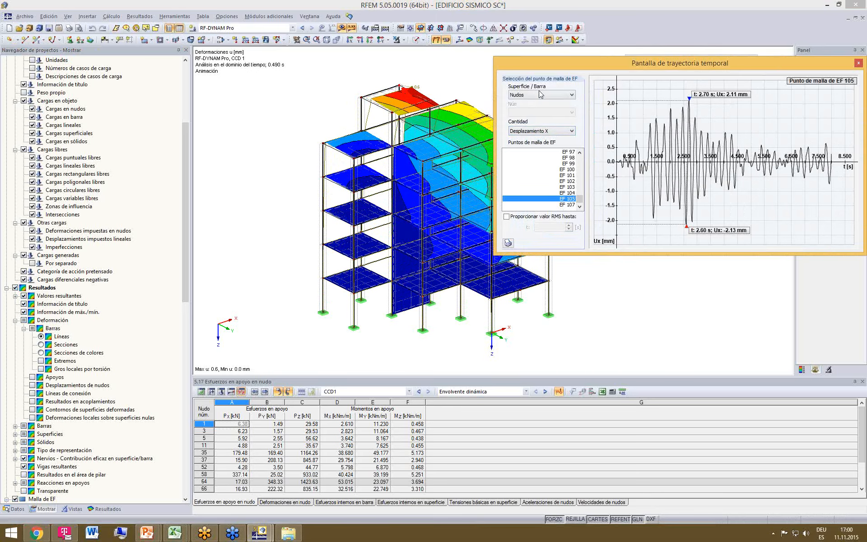
# - View the time course of Aceleración angular X for mesh point EF 105
pyautogui.click(544, 131)
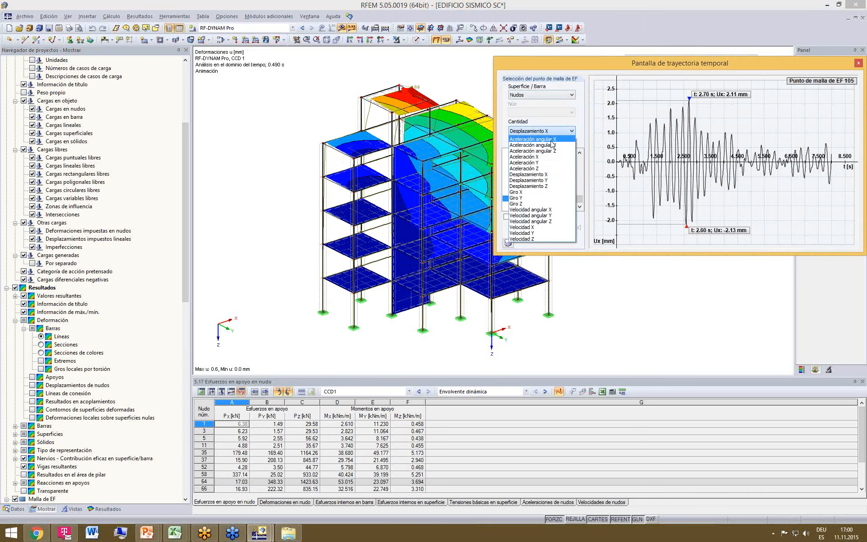
pyautogui.click(551, 140)
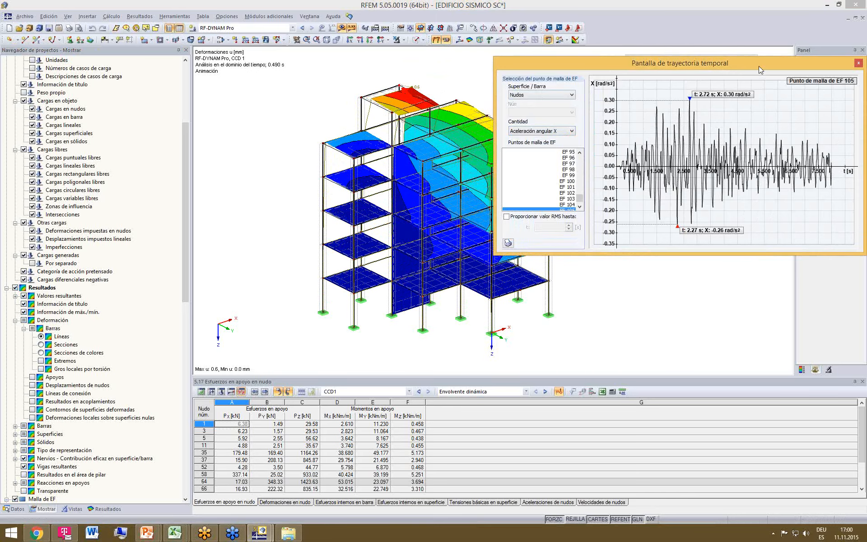
pyautogui.moveTo(754, 63); pyautogui.dragTo(742, 64)
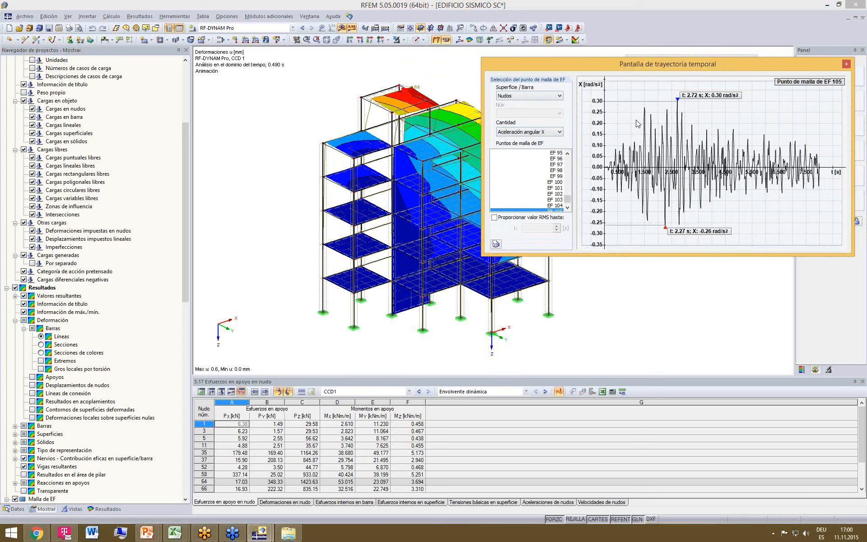
# - Change the plotted quantity for EF 105 to Aceleración X and move the diagram window clear of the side panel controls
pyautogui.click(546, 131)
pyautogui.click(538, 158)
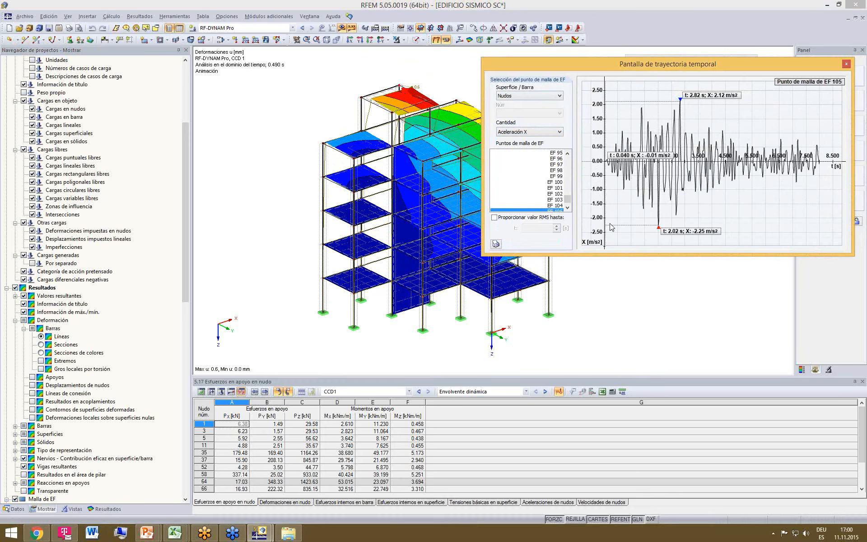
pyautogui.moveTo(795, 65); pyautogui.dragTo(760, 73)
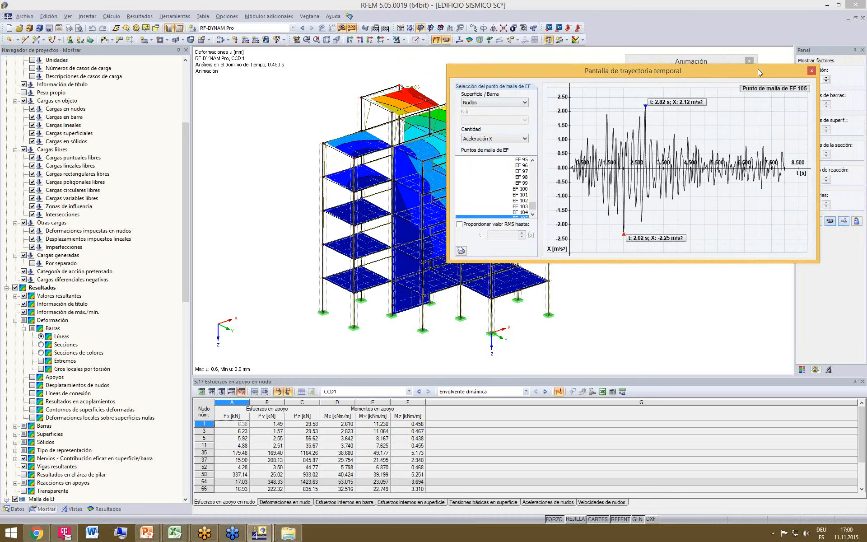
# - Close the time course diagram and display the member internal forces V-z in a side view of the building
pyautogui.click(812, 71)
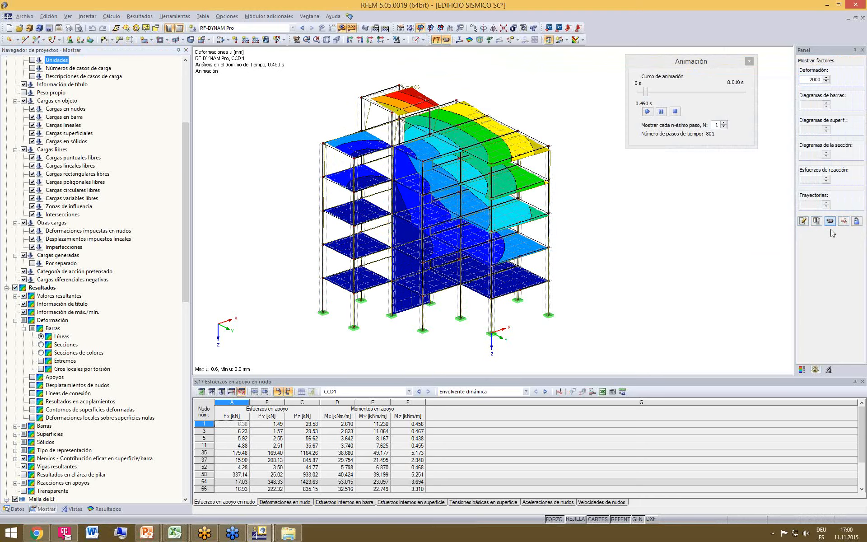
pyautogui.click(459, 39)
pyautogui.keyDown('ctrl'); pyautogui.moveTo(429, 270); pyautogui.dragTo(503, 250, button='middle'); pyautogui.keyUp('ctrl')
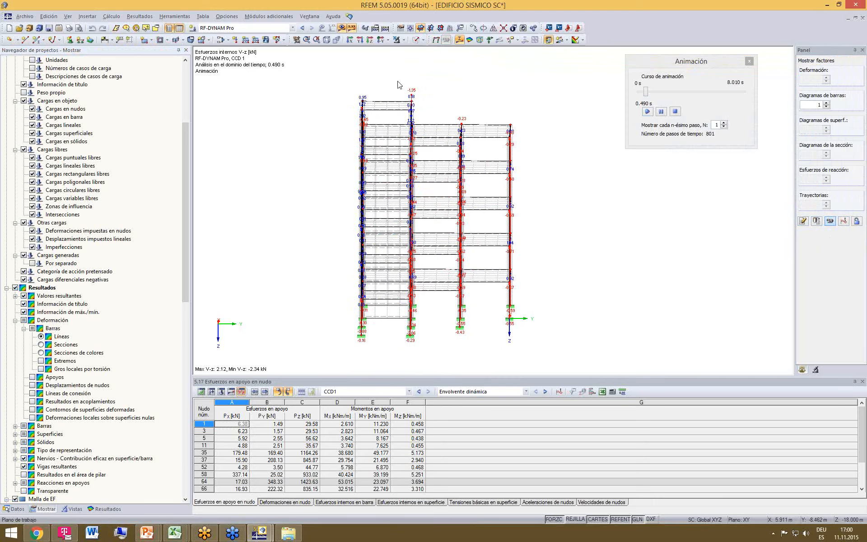
# - Try to isolate the frame on the column line at the inner edge of the taller part of the building
pyautogui.click(410, 104)
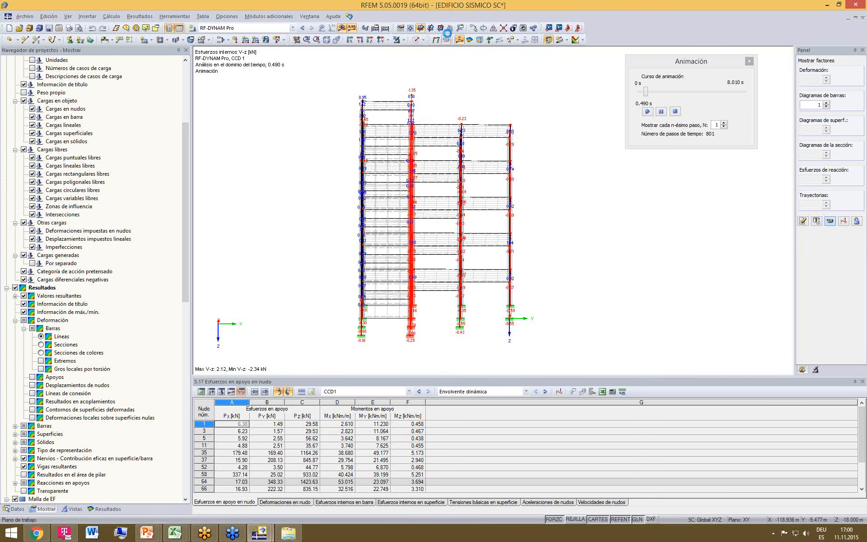
pyautogui.click(421, 40)
pyautogui.click(426, 66)
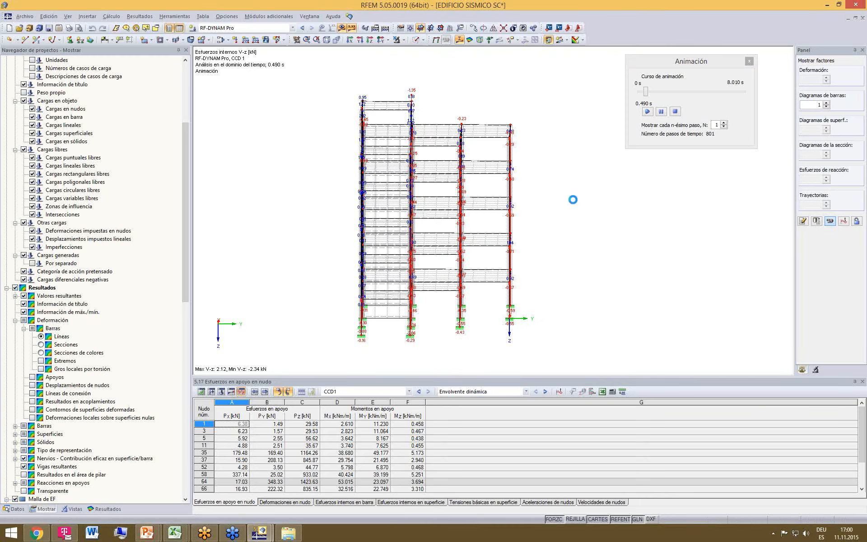
# - Isolate the inner three-column frame next to the building's lower outer edge and view its V-z diagrams in an isometric view
pyautogui.keyDown('ctrl'); pyautogui.moveTo(589, 210); pyautogui.dragTo(556, 184, button='middle'); pyautogui.keyUp('ctrl')
pyautogui.click(461, 203)
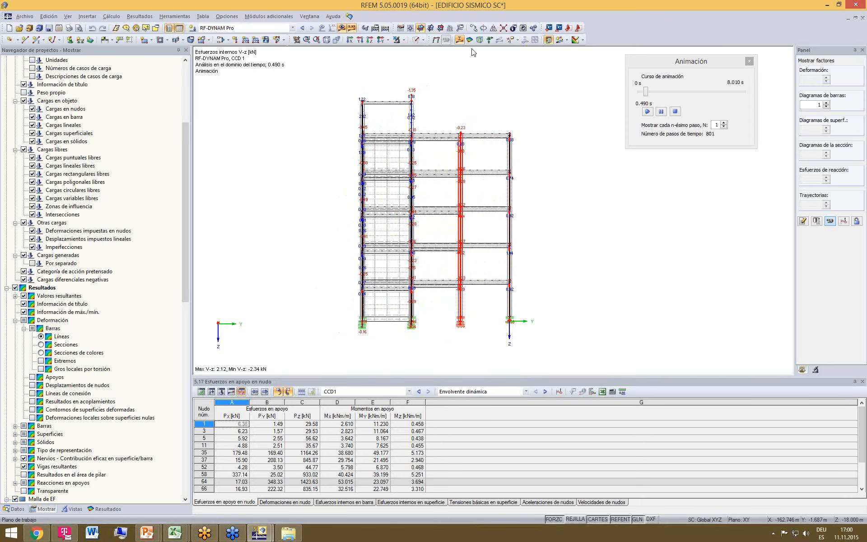
pyautogui.click(422, 40)
pyautogui.click(445, 85)
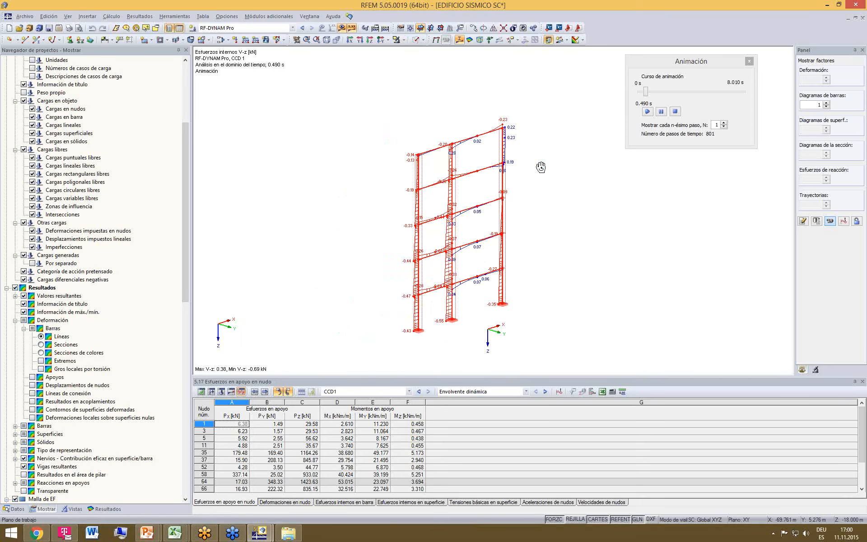
pyautogui.click(639, 215)
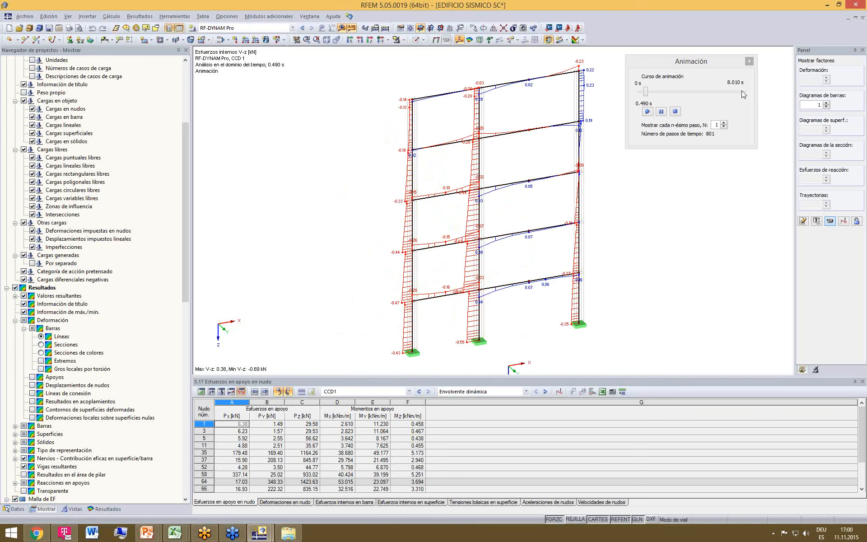
# - Move the animation window clear of the frame and play the animation of its V-z diagrams
pyautogui.click(722, 63)
pyautogui.moveTo(720, 59); pyautogui.dragTo(731, 58)
pyautogui.moveTo(748, 57); pyautogui.dragTo(750, 56)
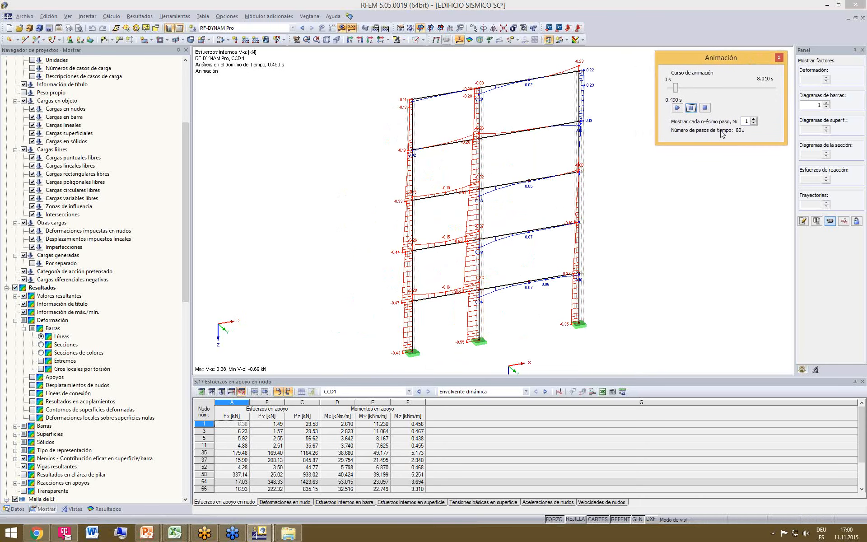
pyautogui.click(677, 108)
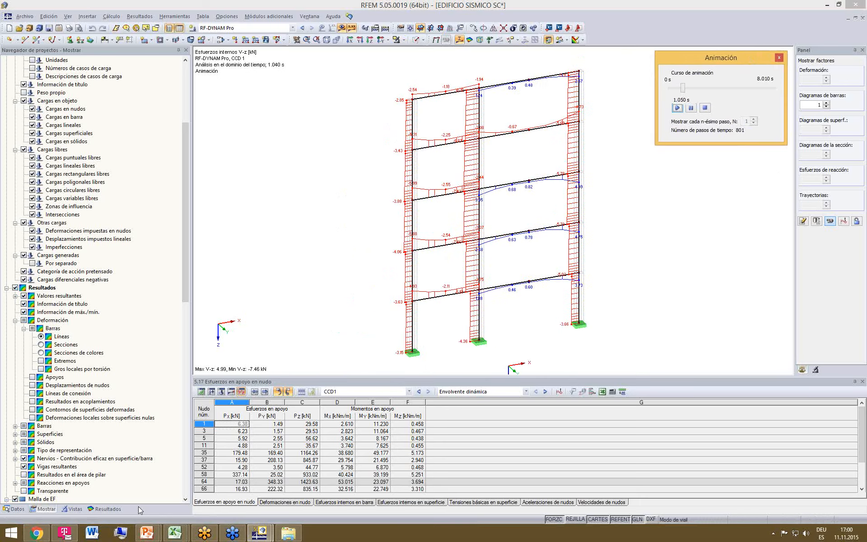
# - Switch the animated member result to My, watch its course over time, and end the animation
pyautogui.click(103, 510)
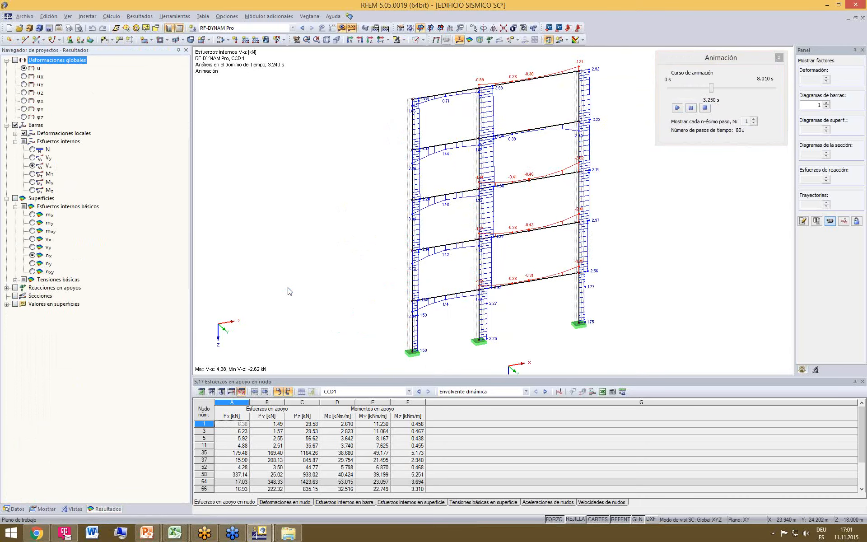
pyautogui.click(33, 183)
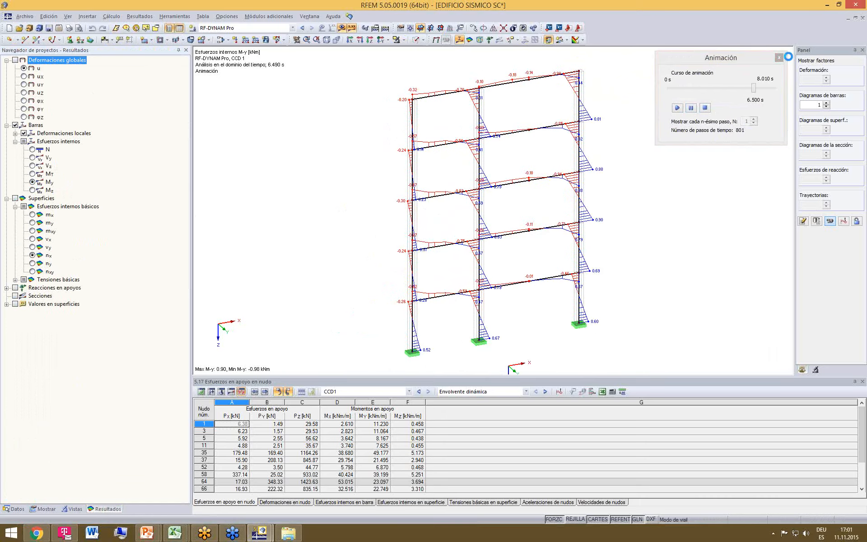
pyautogui.click(692, 109)
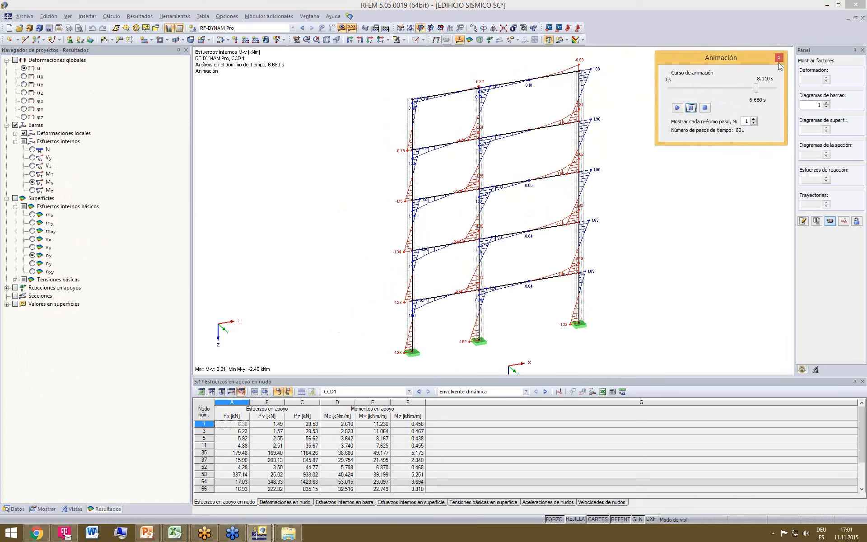
pyautogui.click(780, 58)
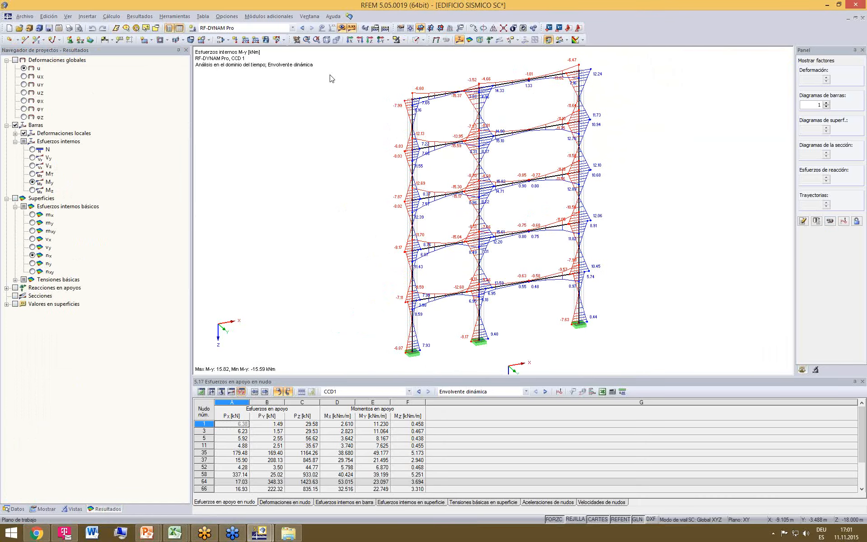
# - Show the whole building again and display the results of CR3 - CCD1, Envolvente resultante
pyautogui.click(381, 43)
pyautogui.click(435, 122)
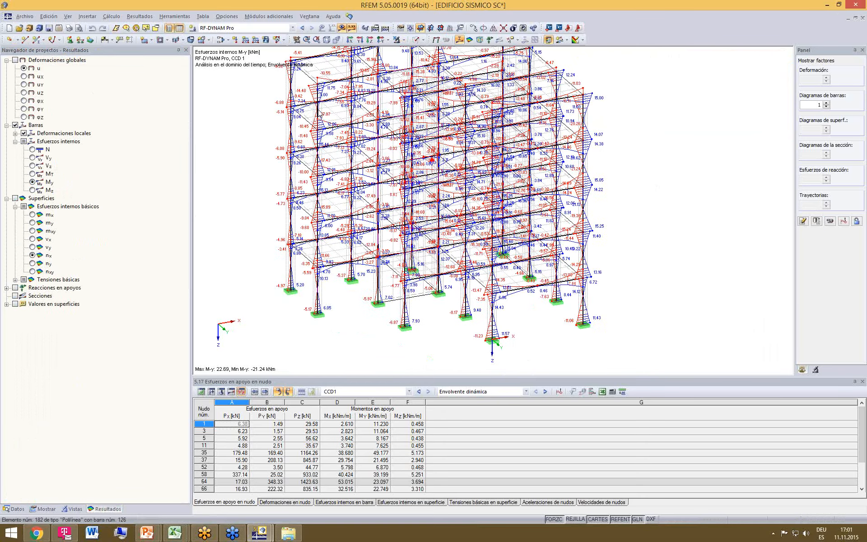
pyautogui.click(293, 28)
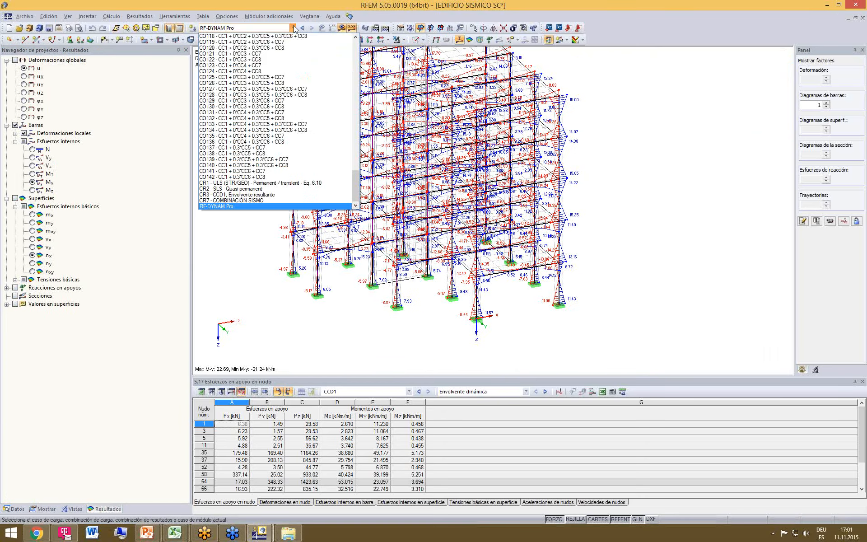
pyautogui.click(273, 194)
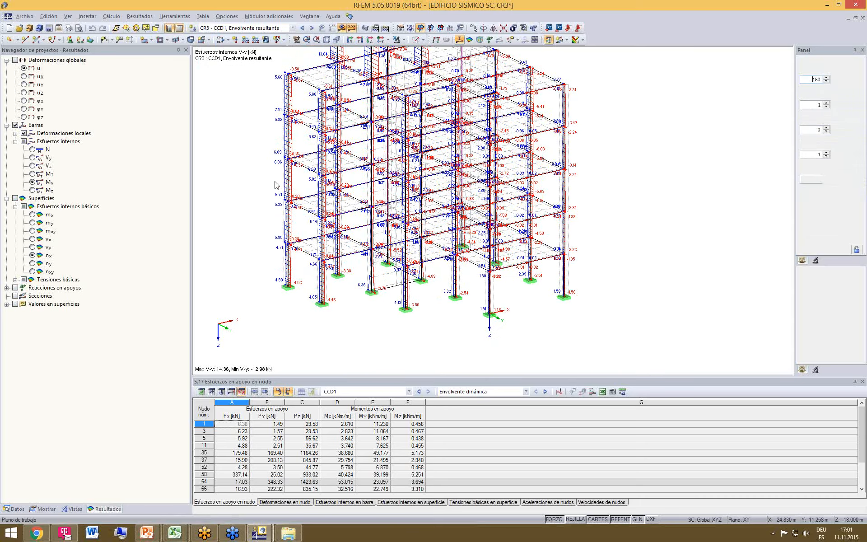
# - Isolate the inner three-column frame and display its bending moments My for CR3
pyautogui.keyDown('ctrl'); pyautogui.moveTo(331, 194); pyautogui.dragTo(457, 135, button='middle'); pyautogui.keyUp('ctrl')
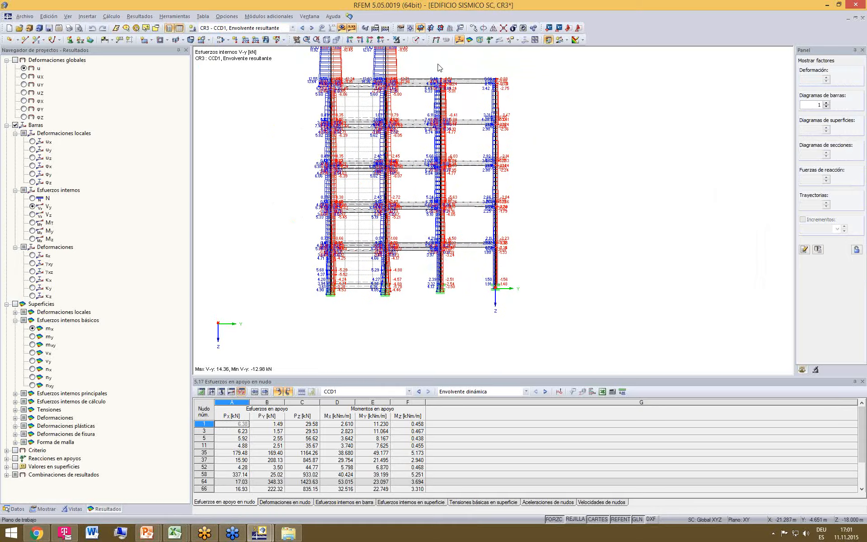
pyautogui.moveTo(425, 52); pyautogui.dragTo(456, 331)
pyautogui.keyDown('ctrl'); pyautogui.moveTo(546, 265); pyautogui.dragTo(519, 276, button='middle'); pyautogui.keyUp('ctrl')
pyautogui.click(404, 40)
pyautogui.click(434, 51)
pyautogui.keyDown('ctrl'); pyautogui.moveTo(515, 122); pyautogui.dragTo(556, 206, button='middle'); pyautogui.keyUp('ctrl')
pyautogui.click(33, 231)
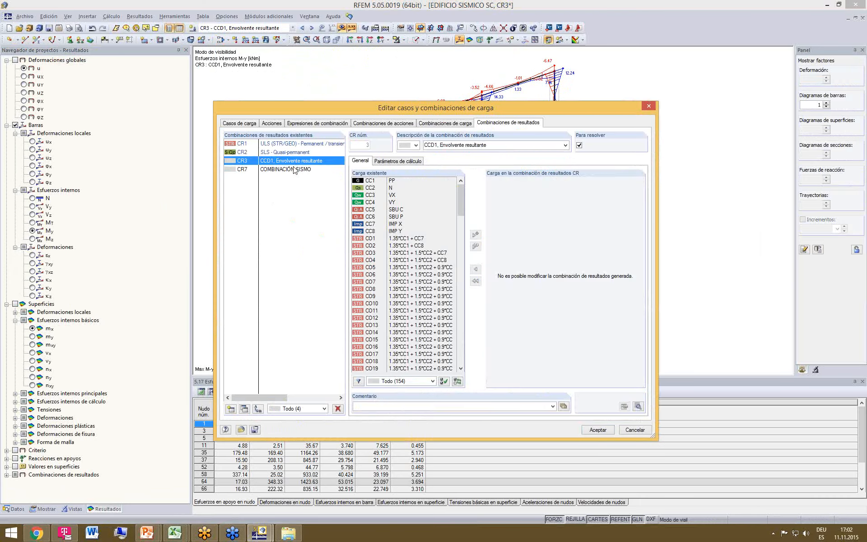
# - In result combination CR7 COMBINACIÓN SISMO, replace the permanent CR3 entry with CR3 at factor 1.00 and criterion Variable
pyautogui.click(293, 169)
pyautogui.moveTo(461, 214); pyautogui.dragTo(474, 367)
pyautogui.click(520, 219)
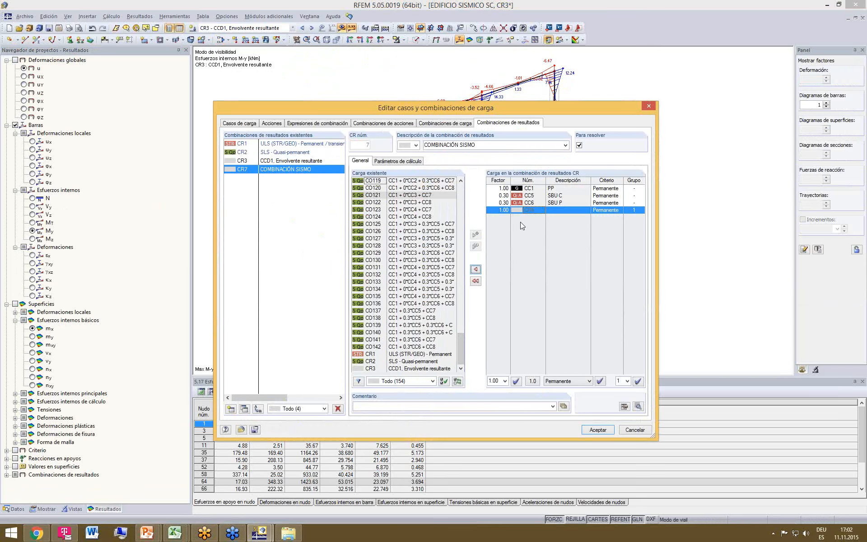
pyautogui.click(476, 269)
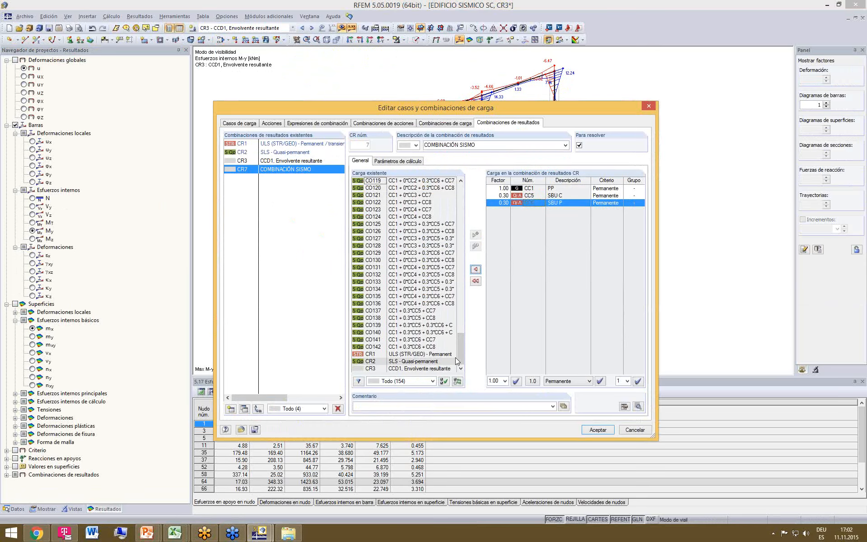
pyautogui.click(421, 368)
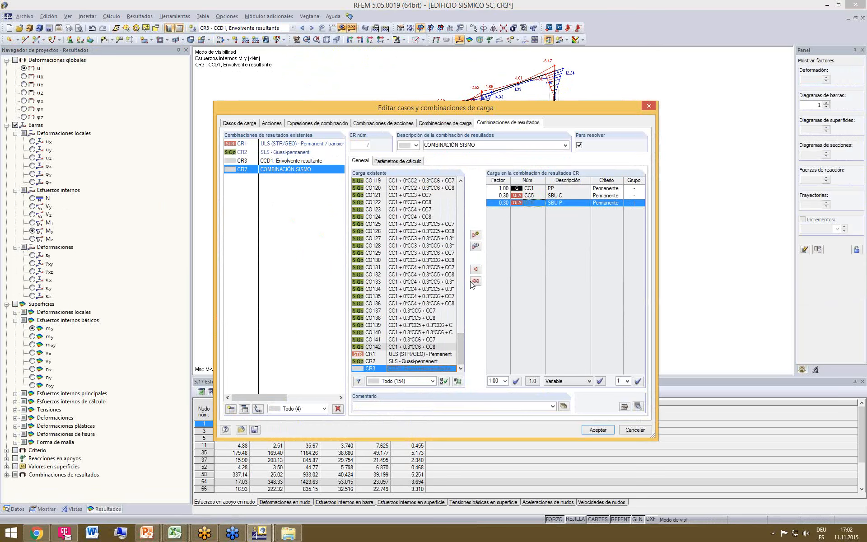
pyautogui.click(477, 234)
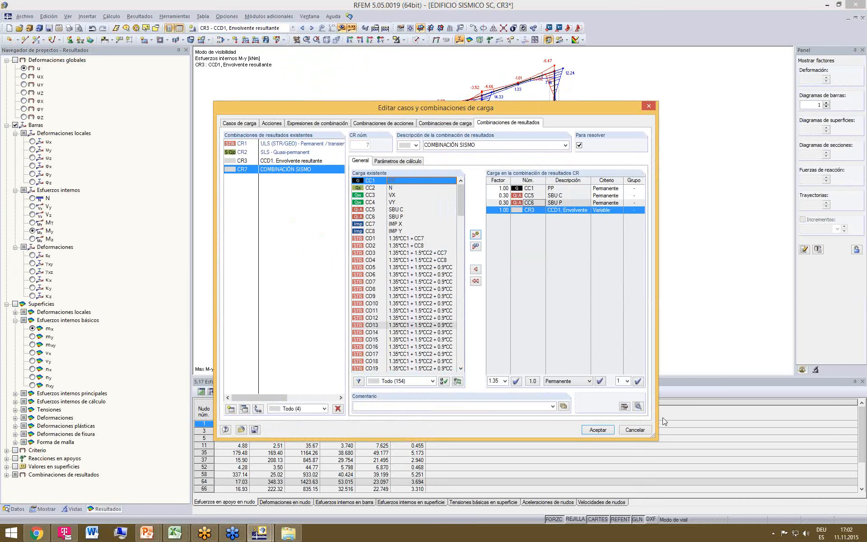
pyautogui.click(597, 429)
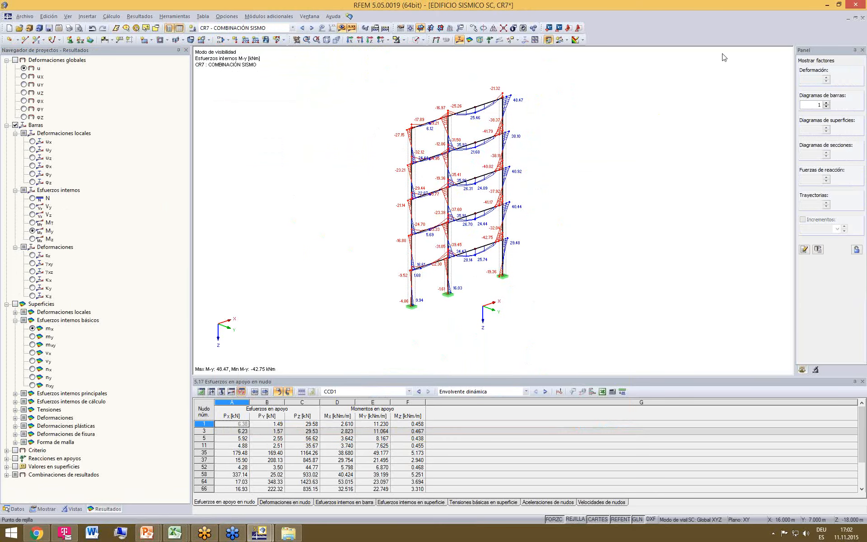
# - Switch to the open model MAQUINARIA SIN AMOR SC and orient its steel frame in an isometric view
pyautogui.click(310, 16)
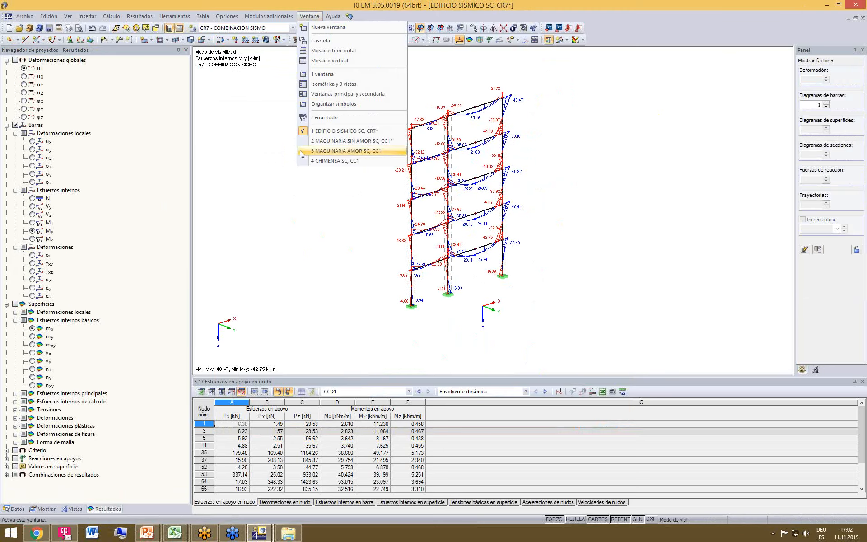
pyautogui.click(329, 141)
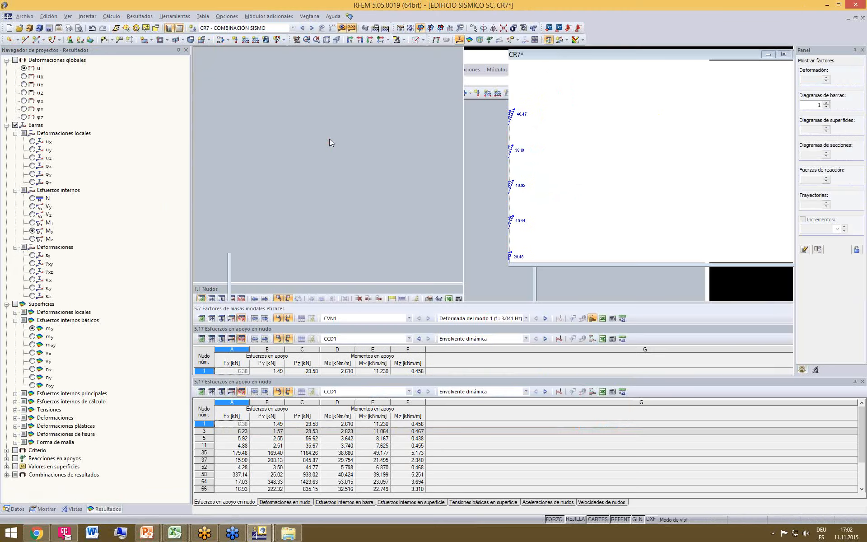
pyautogui.keyDown('ctrl'); pyautogui.moveTo(682, 131); pyautogui.dragTo(602, 153, button='middle'); pyautogui.keyUp('ctrl')
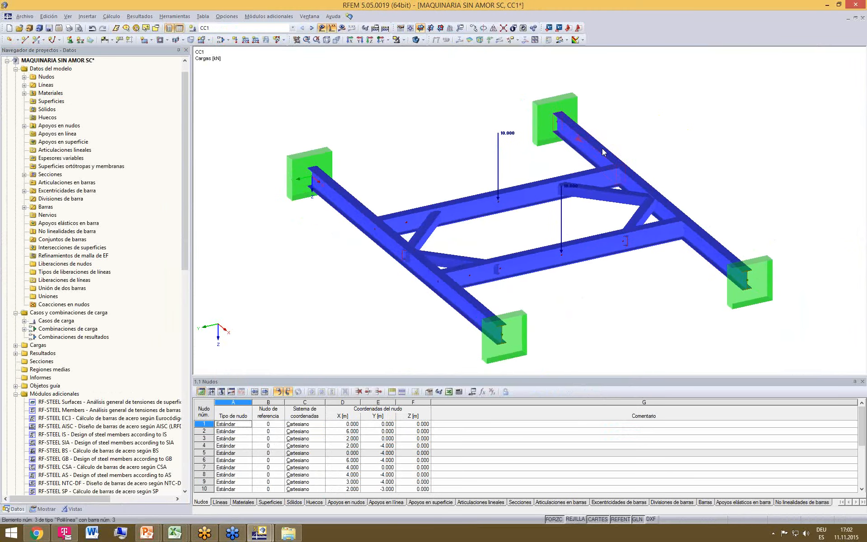
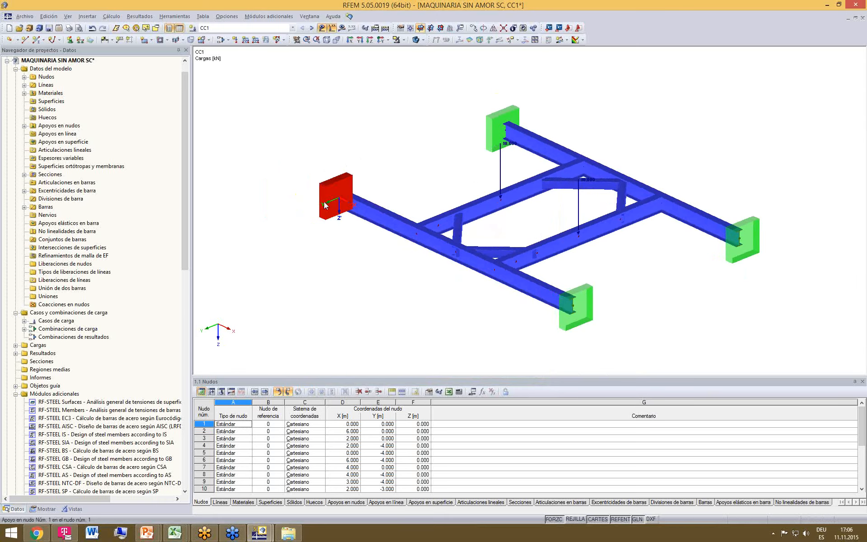
# - Display the CC1 results of the machinery frame and examine the vertical deformation uZ of the loaded beams up close
pyautogui.keyDown('ctrl'); pyautogui.moveTo(606, 304); pyautogui.dragTo(582, 266, button='middle'); pyautogui.keyUp('ctrl')
pyautogui.scroll(1, 583, 263)
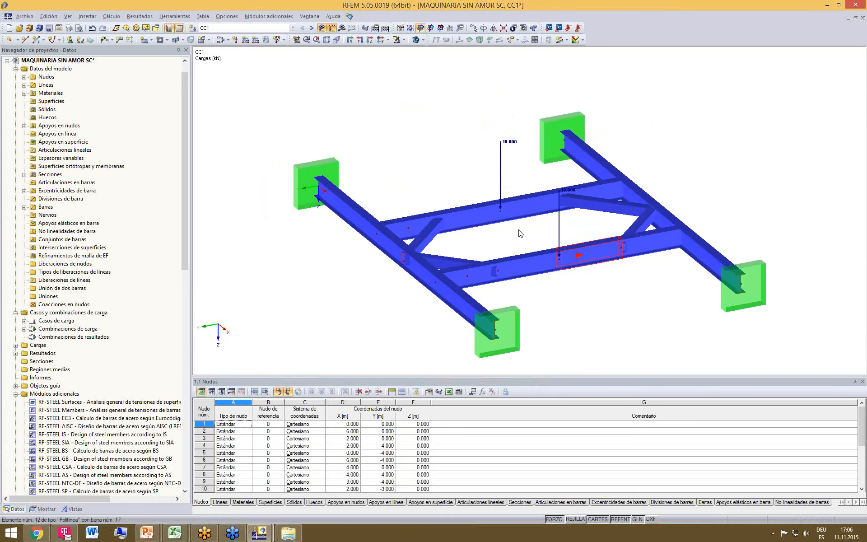
pyautogui.moveTo(430, 161); pyautogui.dragTo(406, 150, button='middle')
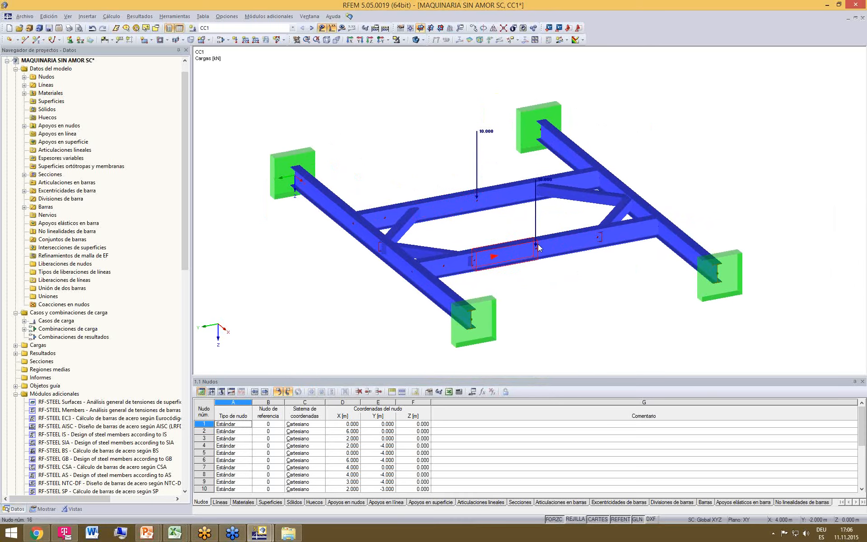
pyautogui.click(342, 27)
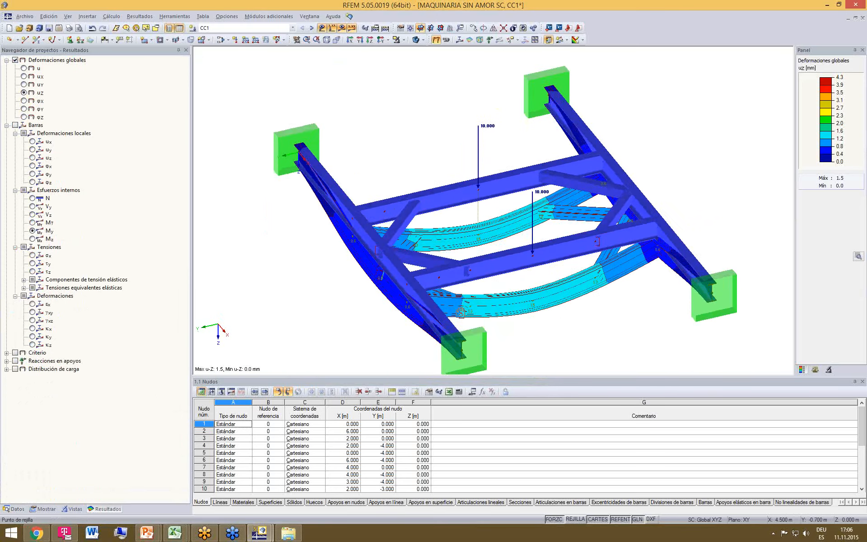
pyautogui.scroll(3, 477, 245)
pyautogui.scroll(2, 477, 246)
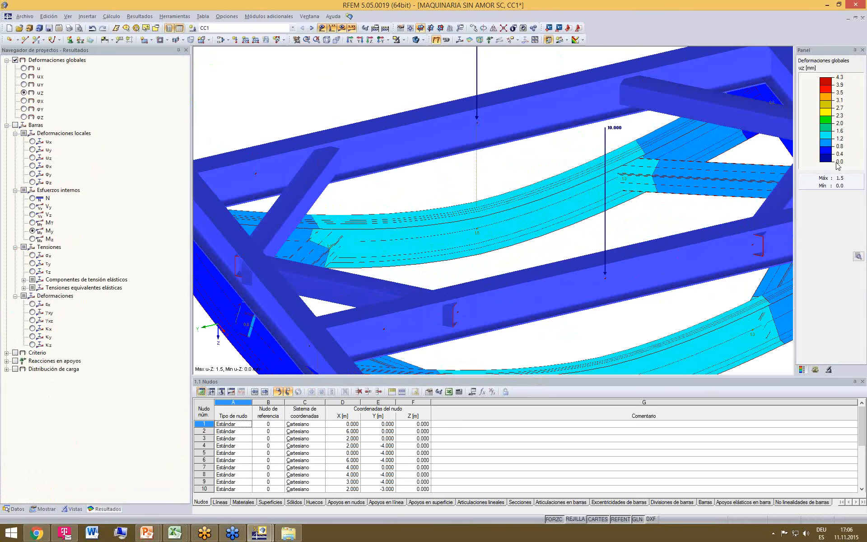
# - Reset the isoband value scale for uZ to its default range of 0.0 to 1.5 mm and view the whole frame
pyautogui.doubleClick(826, 147)
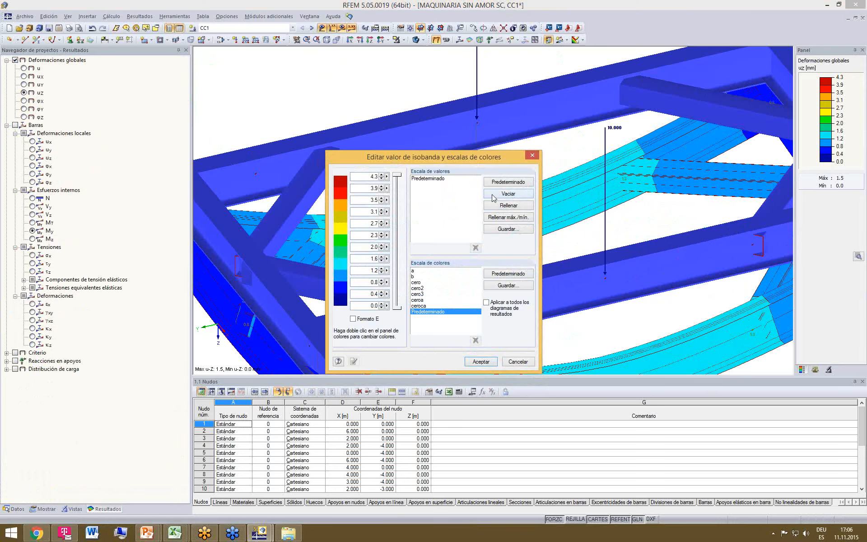
pyautogui.click(508, 205)
pyautogui.click(508, 182)
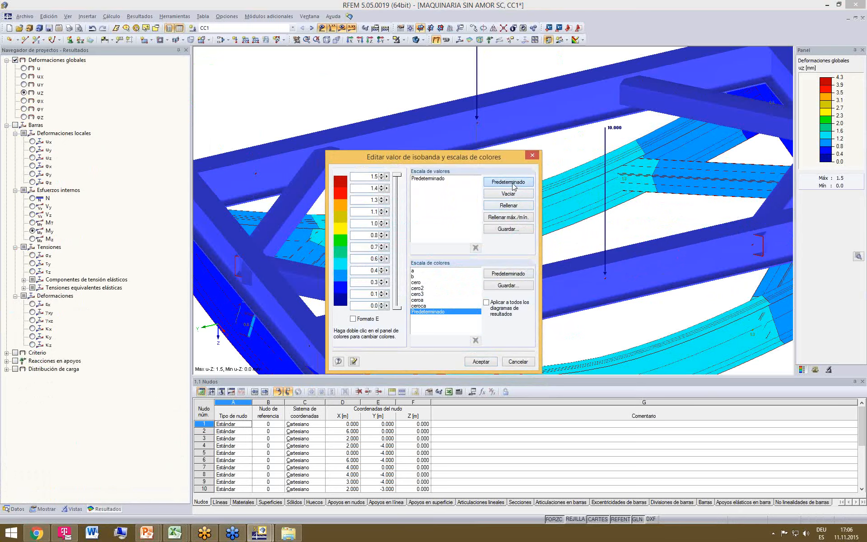
pyautogui.click(481, 361)
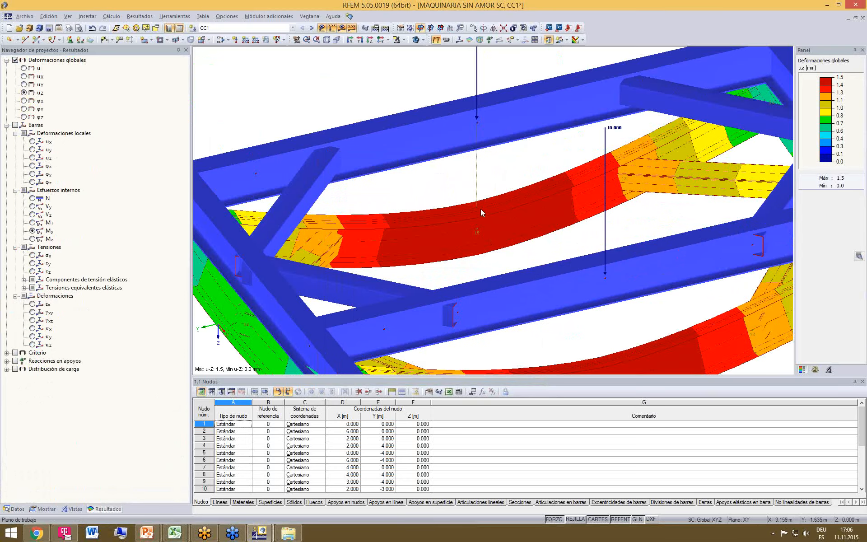
pyautogui.scroll(-5, 403, 134)
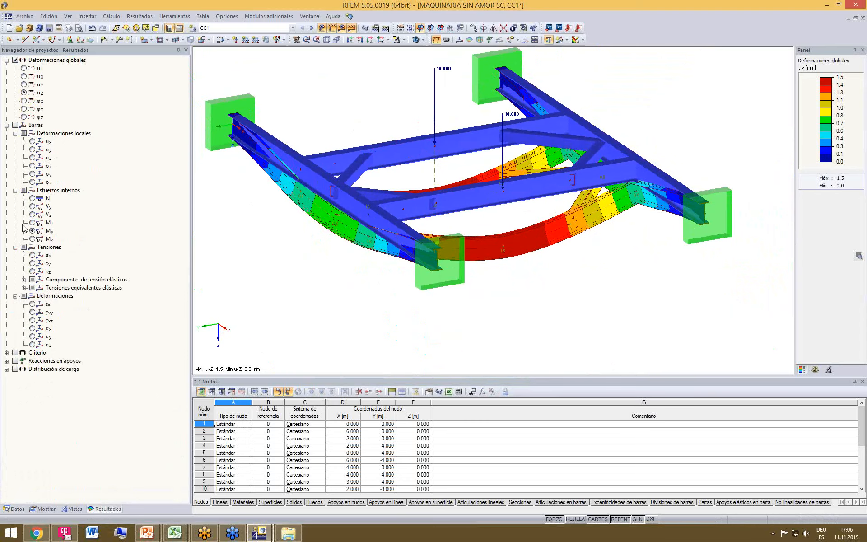
# - Display the member bending moments My of CC1 on the machinery frame as a wireframe and examine the diagrams
pyautogui.click(459, 39)
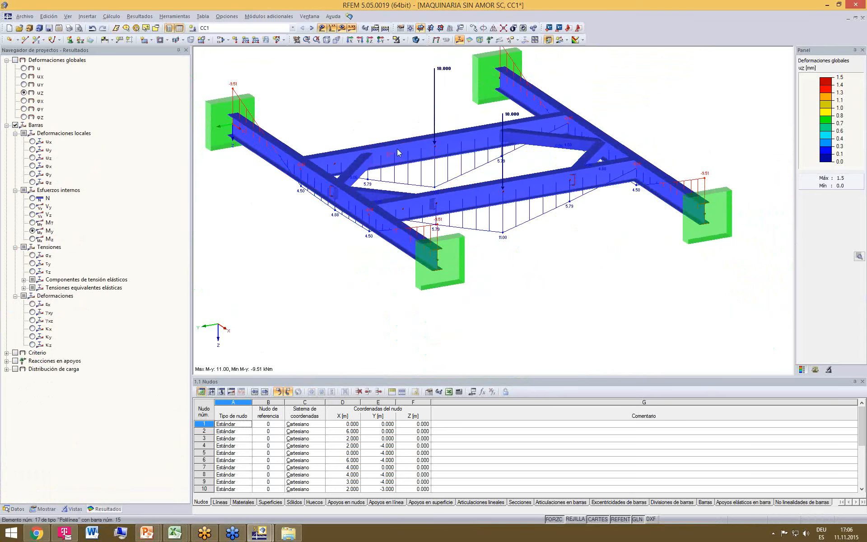
pyautogui.click(423, 39)
pyautogui.click(429, 53)
pyautogui.keyDown('ctrl'); pyautogui.moveTo(326, 170); pyautogui.dragTo(405, 171, button='middle'); pyautogui.keyUp('ctrl')
pyautogui.moveTo(422, 211); pyautogui.dragTo(435, 225, button='middle')
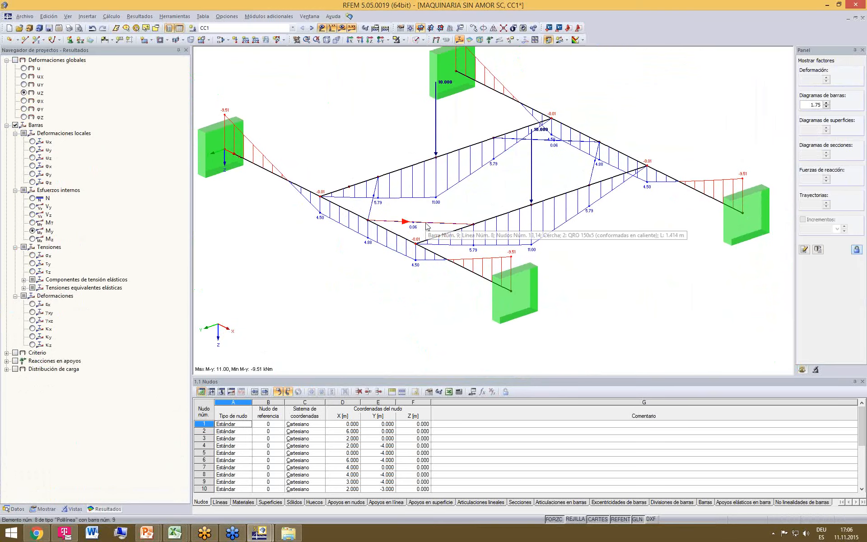
pyautogui.scroll(-2, 427, 226)
pyautogui.moveTo(414, 277); pyautogui.dragTo(434, 315, button='middle')
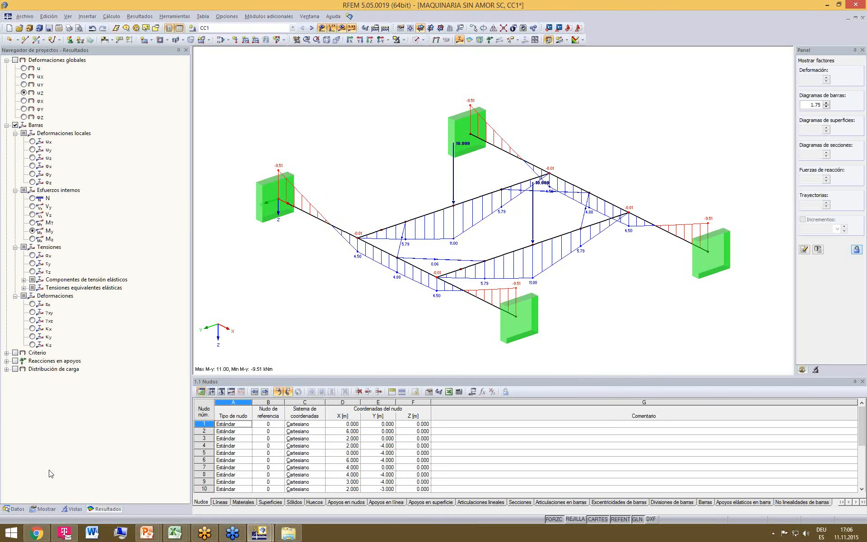
# - Open the RF-DYNAM Pro add-on module from the project data and activate mass combinations
pyautogui.click(24, 507)
pyautogui.scroll(-6, 79, 430)
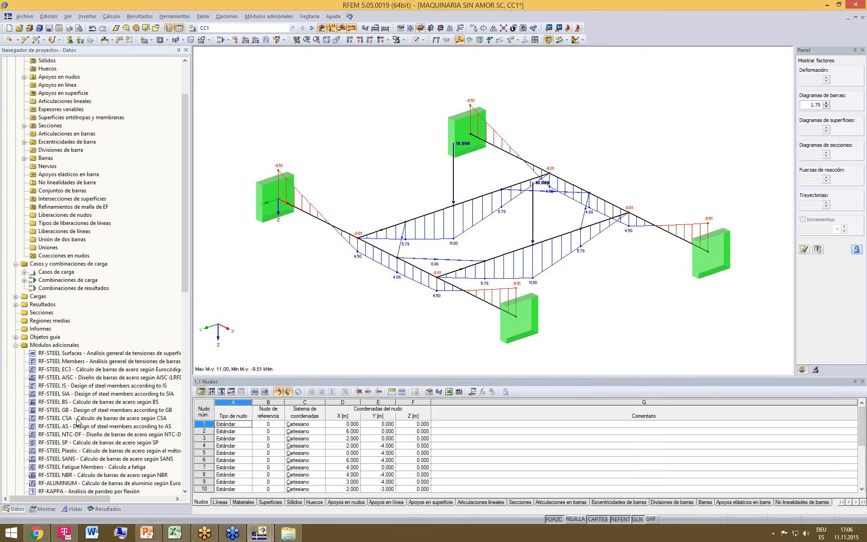
pyautogui.scroll(-3, 79, 430)
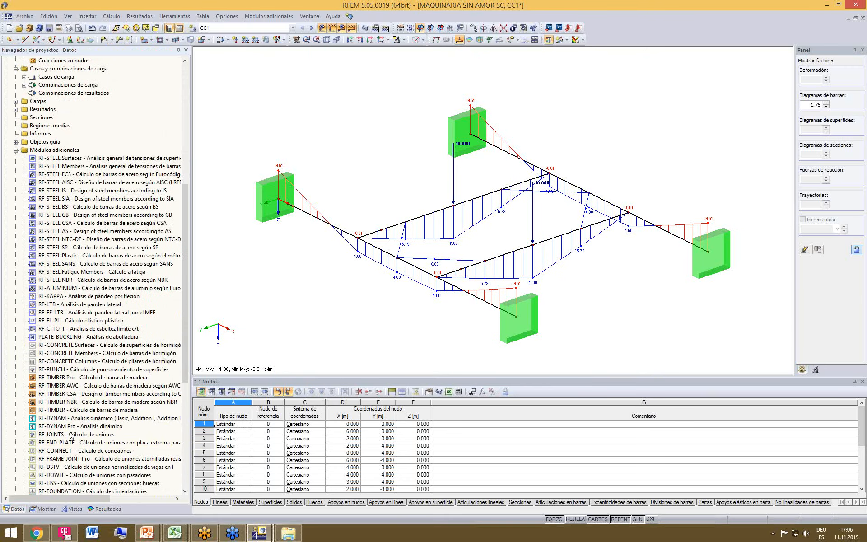
pyautogui.doubleClick(71, 428)
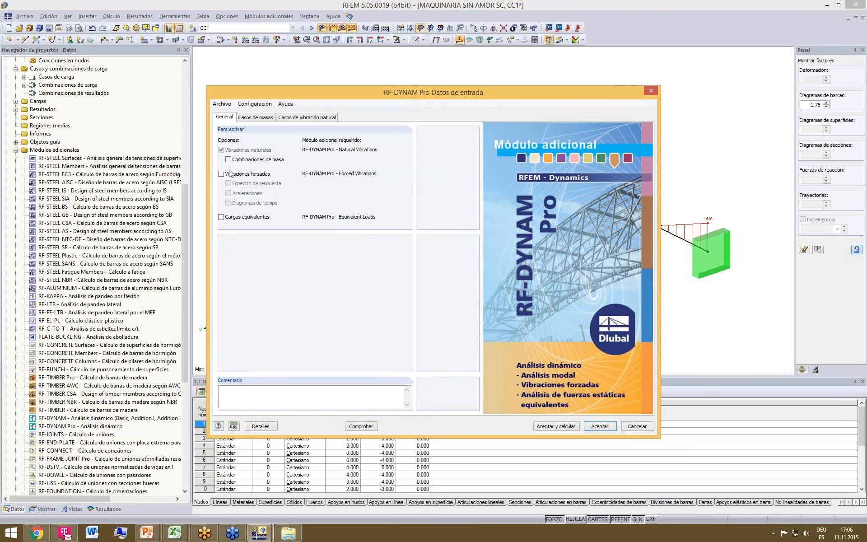
pyautogui.click(229, 160)
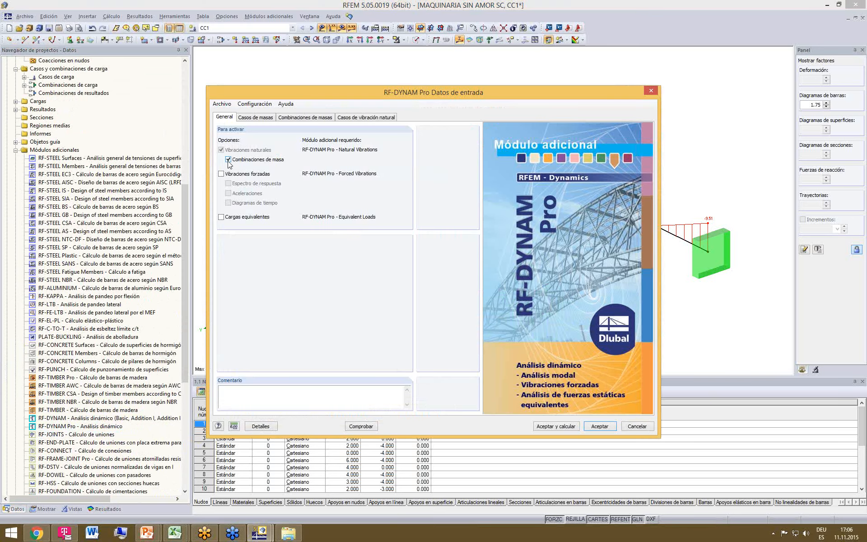
# - In mass case CM1, define an additional nodal mass of 1000 kg at each of the loaded nodes 15 and 16
pyautogui.click(256, 117)
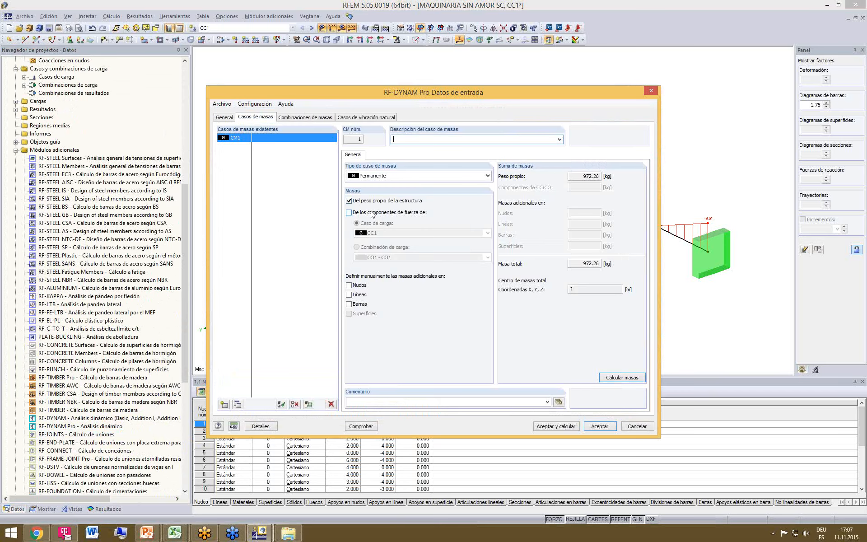
pyautogui.click(349, 285)
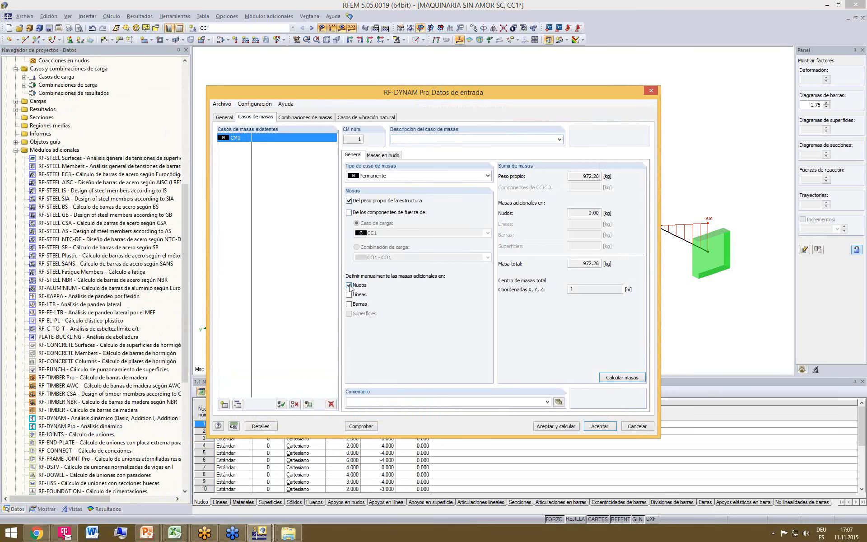
pyautogui.click(387, 155)
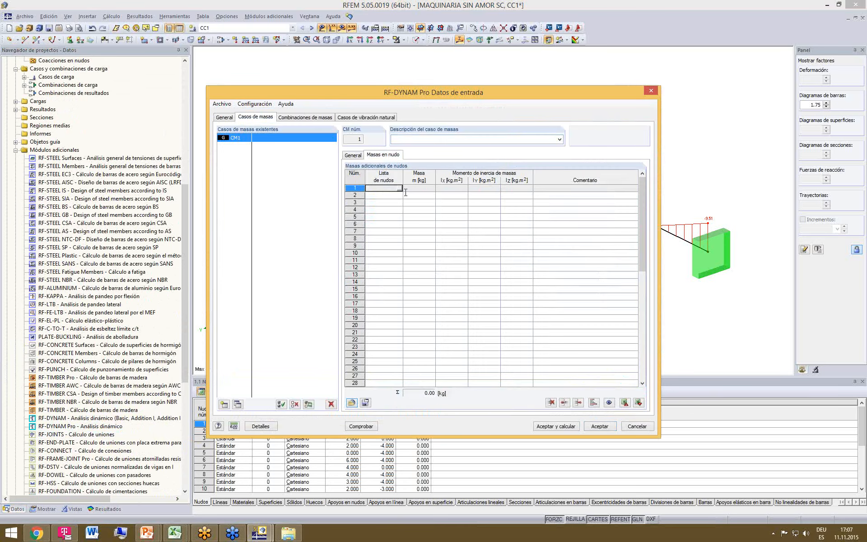
pyautogui.click(400, 189)
pyautogui.click(453, 205)
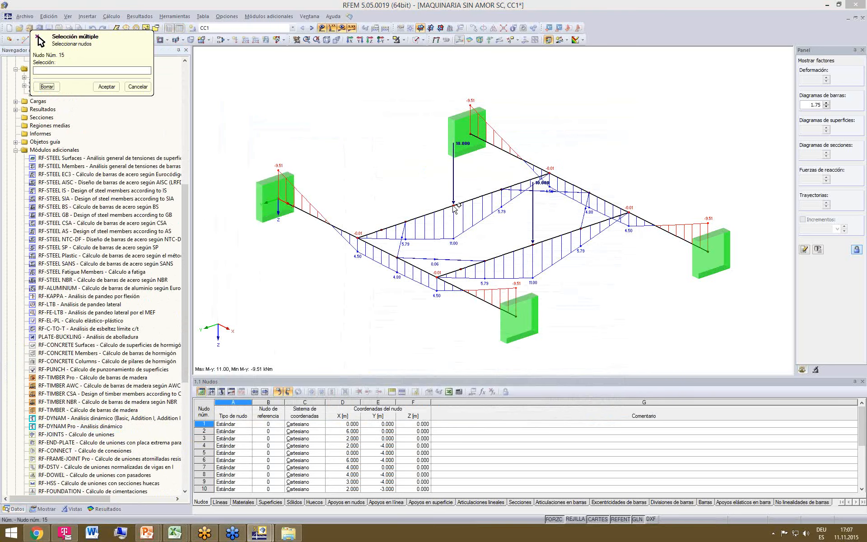
pyautogui.click(534, 245)
pyautogui.click(106, 86)
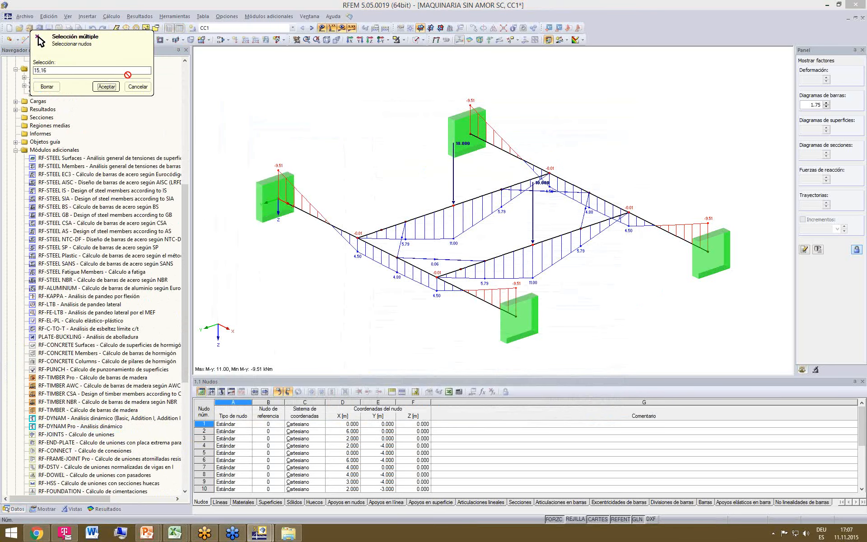
pyautogui.click(423, 188)
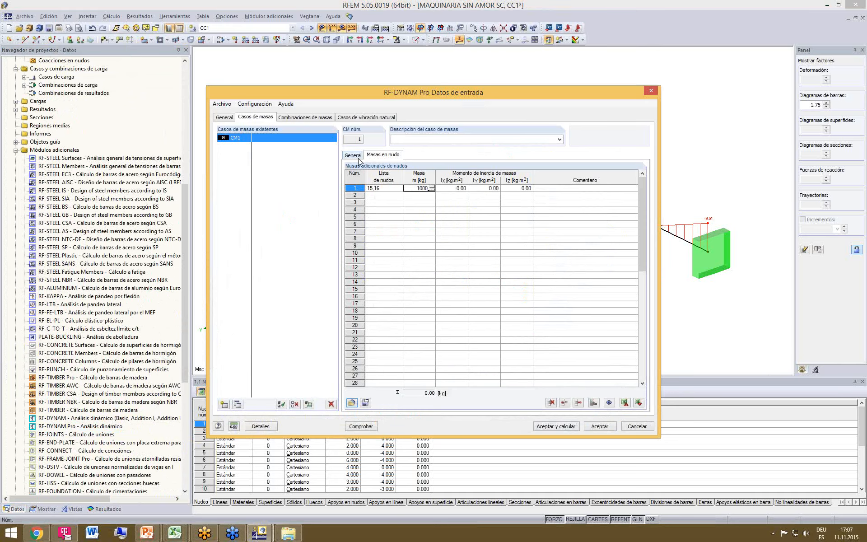
pyautogui.press('Return')
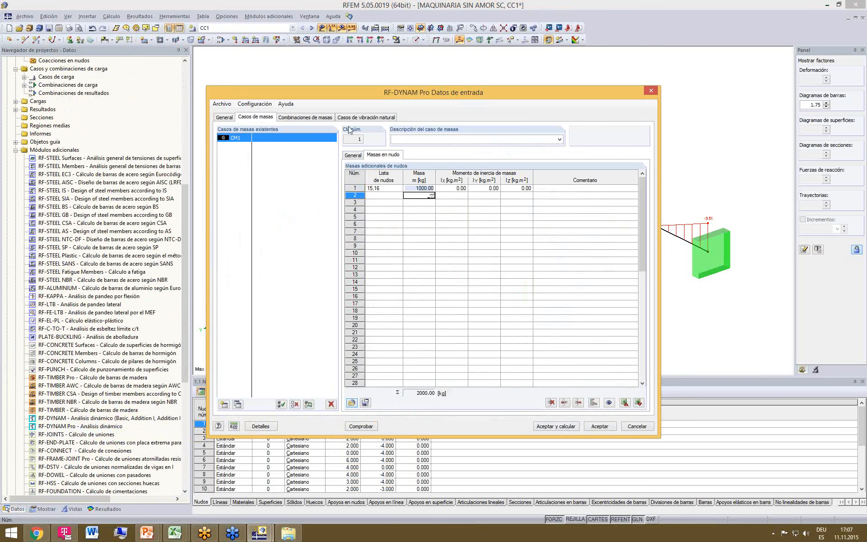
# - Calculate the total mass and centre of mass of CM1, and view the mass combination COM1
pyautogui.click(353, 155)
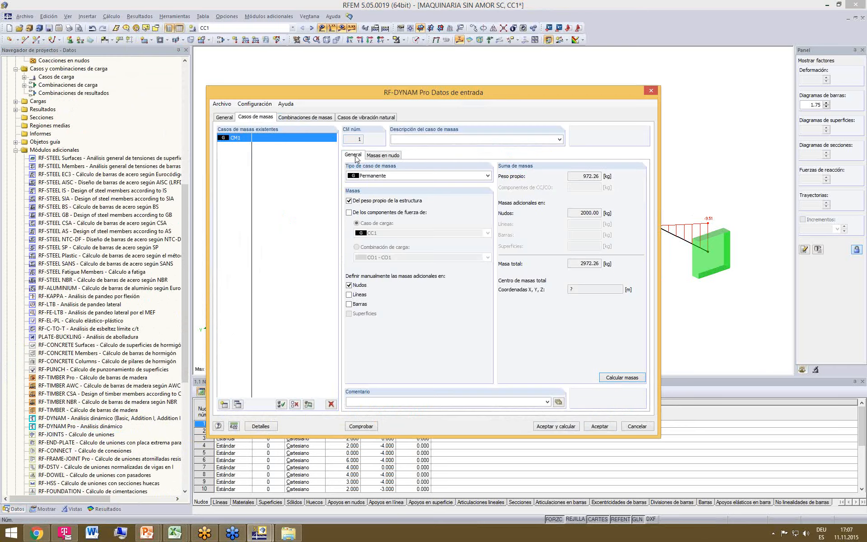
pyautogui.click(624, 378)
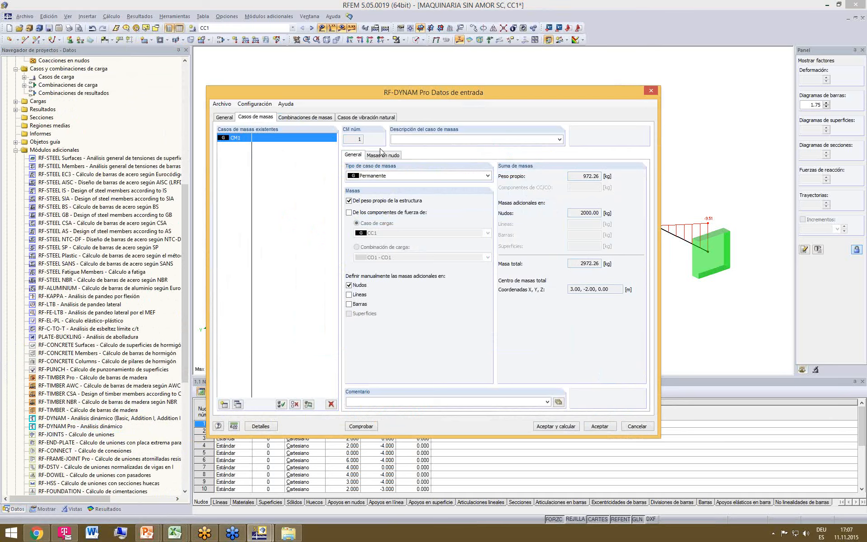
pyautogui.click(296, 119)
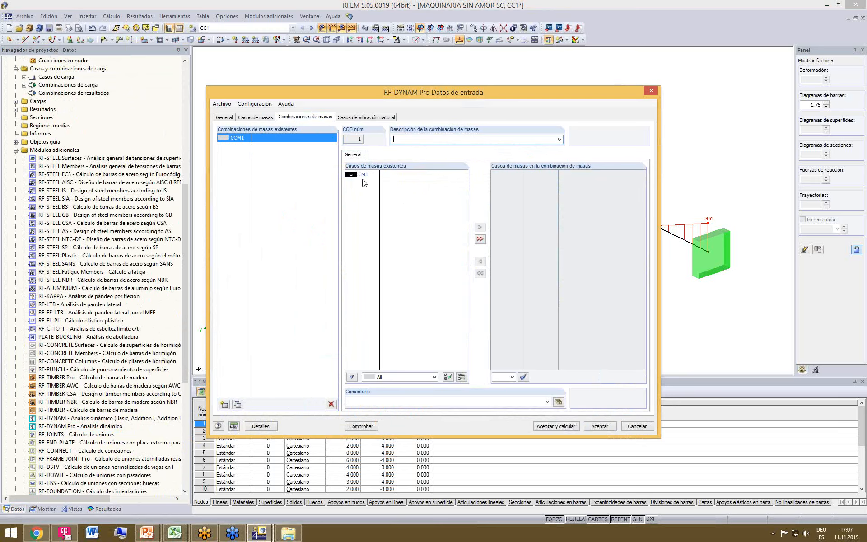
# - In natural vibration case CVN1, let the CM1 masses act only in direction Z, excluding X, Y and all rotations
pyautogui.click(378, 118)
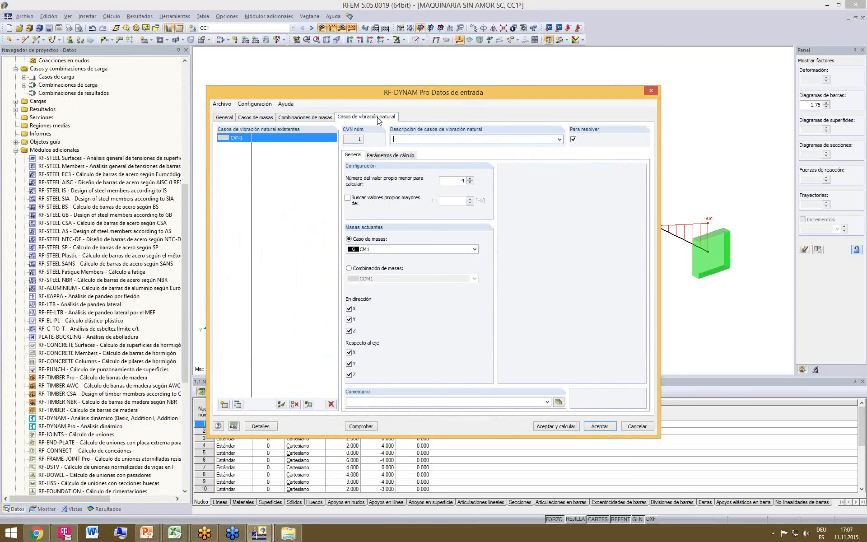
pyautogui.moveTo(587, 93); pyautogui.dragTo(335, 244)
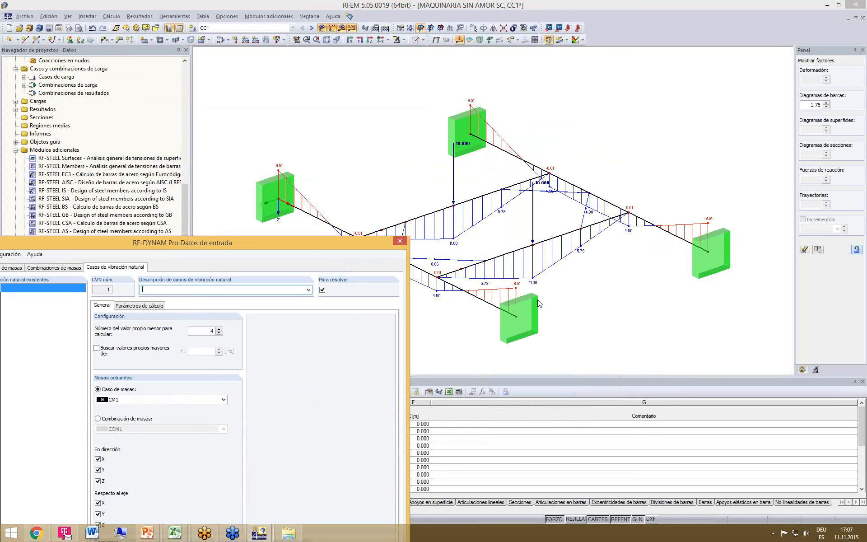
pyautogui.moveTo(366, 245); pyautogui.dragTo(509, 106)
pyautogui.click(241, 365)
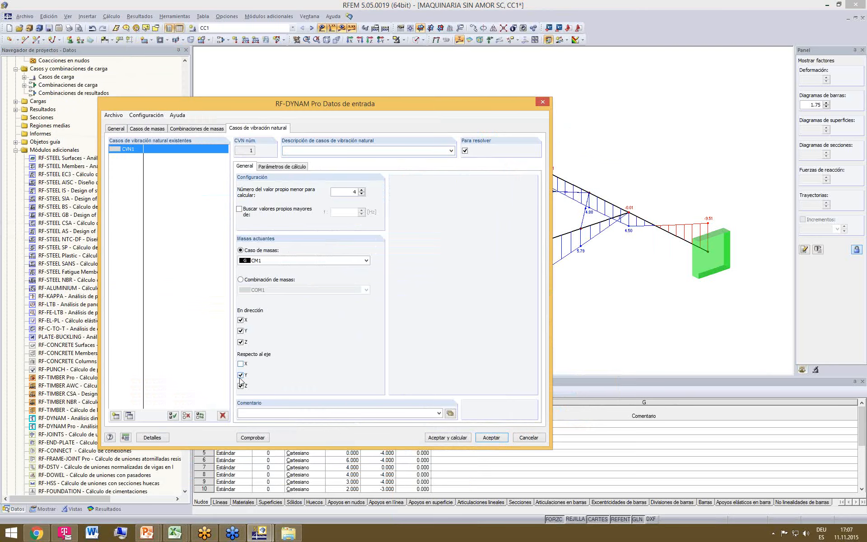
pyautogui.click(241, 376)
pyautogui.click(242, 386)
pyautogui.click(240, 320)
pyautogui.click(240, 331)
# - Set the number of lowest eigenvalues to calculate for CVN1 to 10
pyautogui.moveTo(490, 110); pyautogui.dragTo(349, 334)
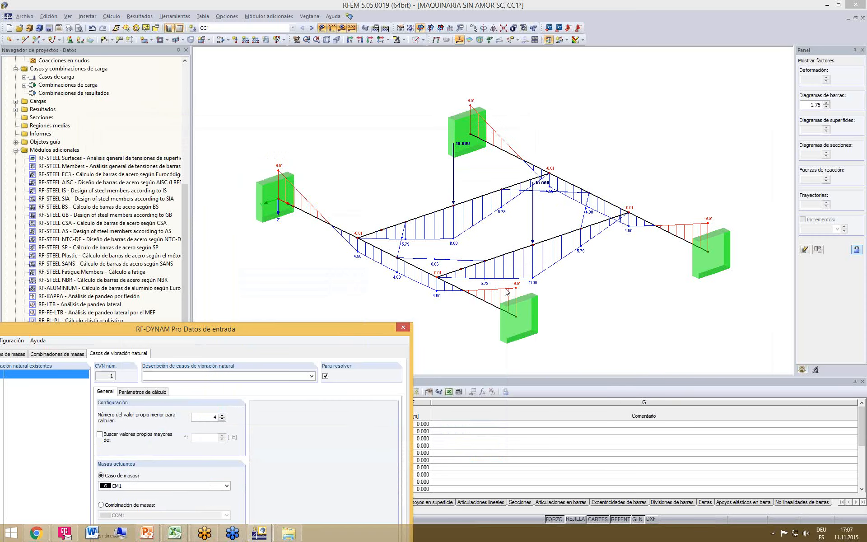
pyautogui.moveTo(348, 332); pyautogui.dragTo(387, 123)
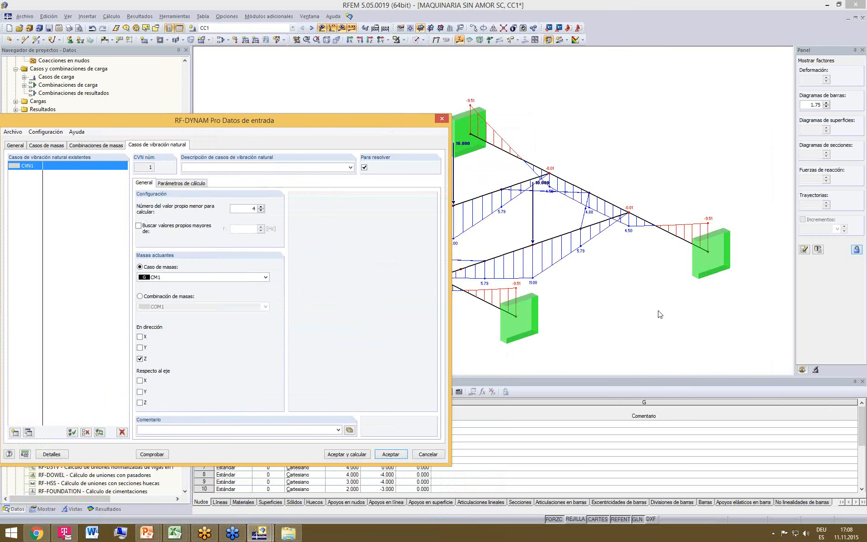
pyautogui.moveTo(380, 120); pyautogui.dragTo(463, 96)
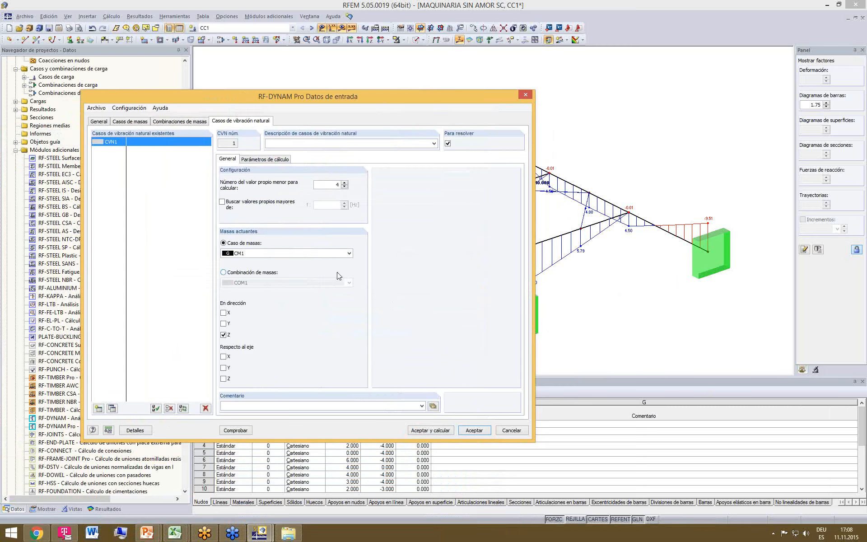
pyautogui.moveTo(398, 99); pyautogui.dragTo(407, 87)
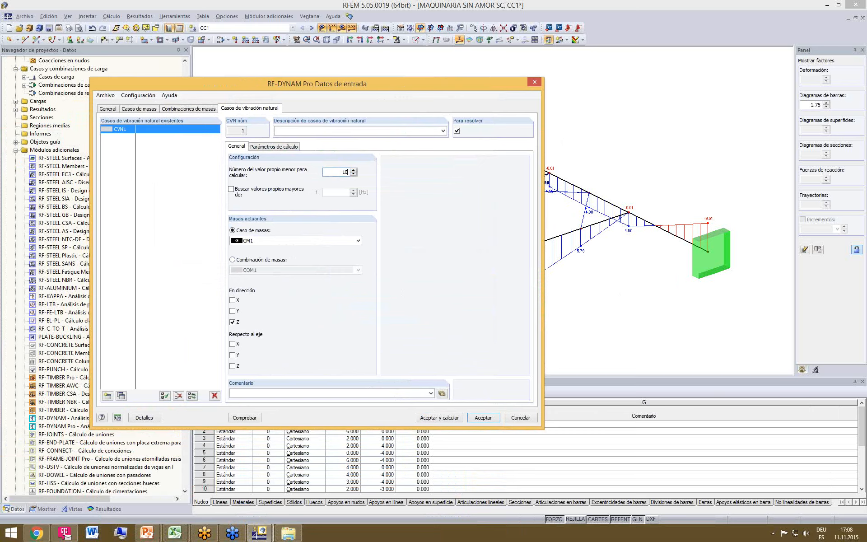
# - In the FE mesh settings of CVN1, activate division for straight members not integrated in surfaces, with a minimum of 10 divisions
pyautogui.click(261, 149)
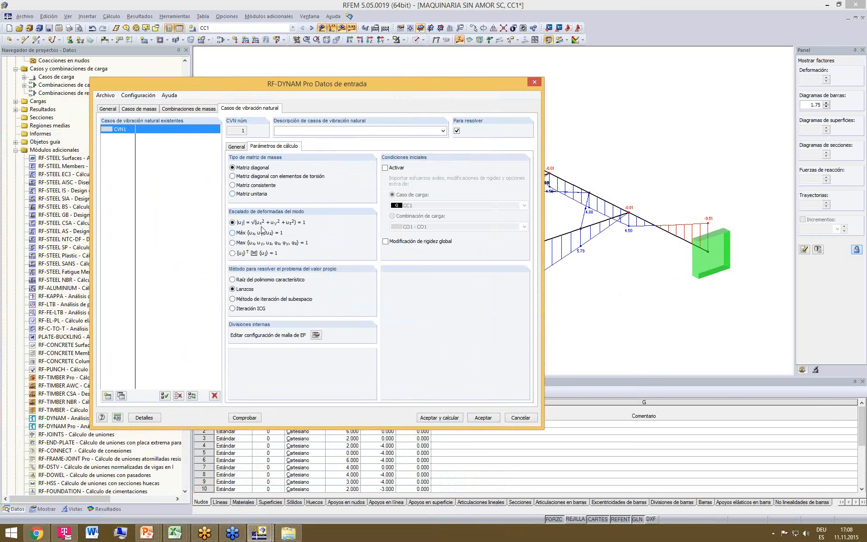
pyautogui.click(316, 335)
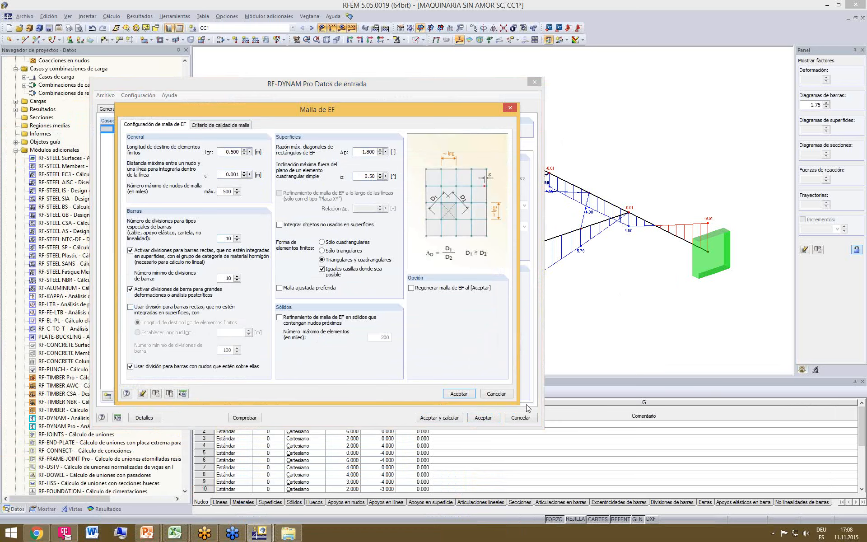
pyautogui.click(130, 307)
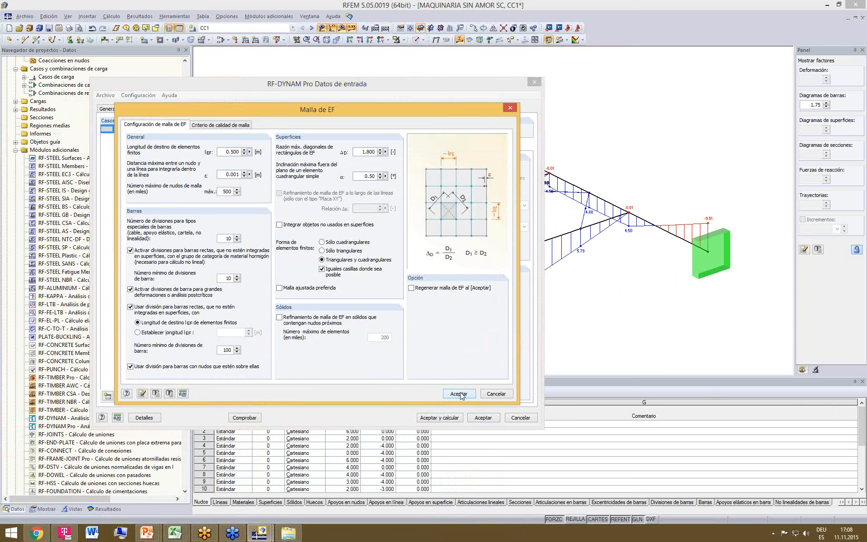
pyautogui.doubleClick(221, 350)
pyautogui.write('10')
pyautogui.click(226, 278)
pyautogui.moveTo(224, 152); pyautogui.dragTo(261, 154)
pyautogui.moveTo(224, 352); pyautogui.dragTo(236, 355)
pyautogui.click(456, 396)
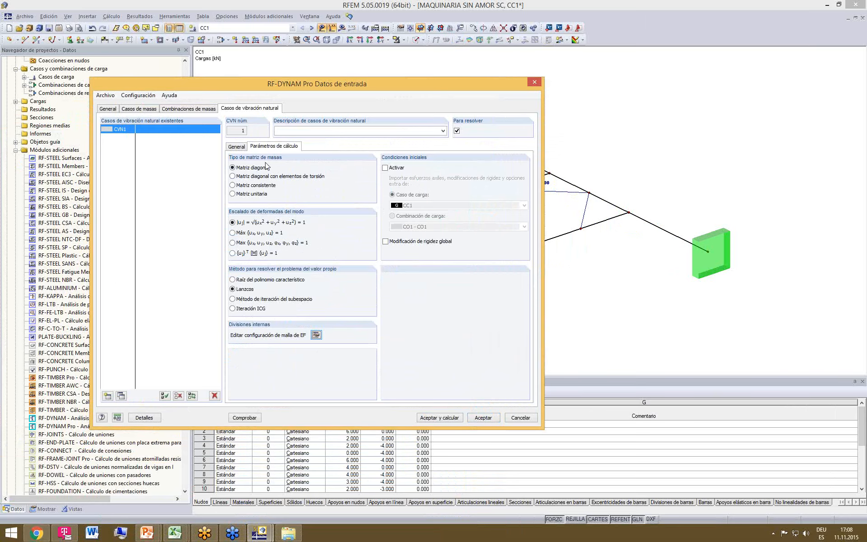
# - Check the RF-DYNAM Pro input data and run the natural vibration calculation
pyautogui.click(246, 417)
pyautogui.click(381, 327)
pyautogui.click(444, 419)
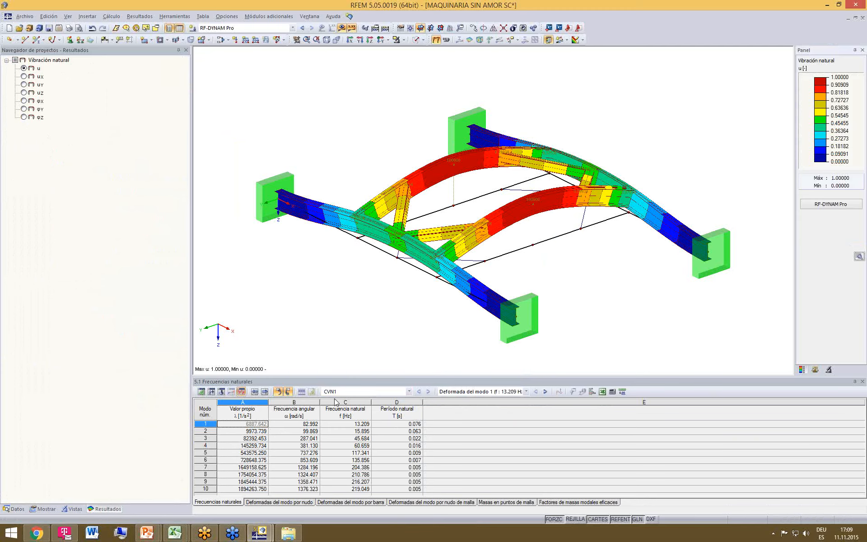
# - Examine the natural frequencies and periods of CVN1 together with the mode shapes of modes 1 to 6
pyautogui.click(399, 424)
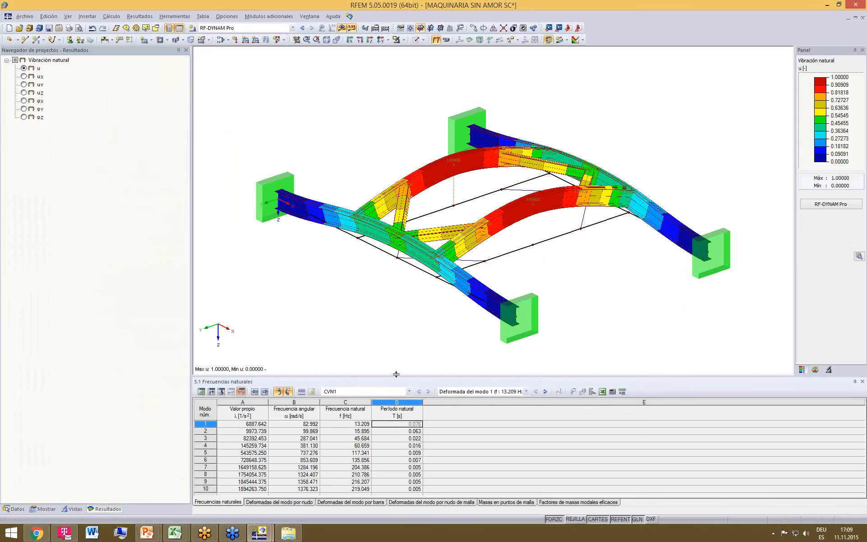
pyautogui.moveTo(396, 371); pyautogui.dragTo(396, 368)
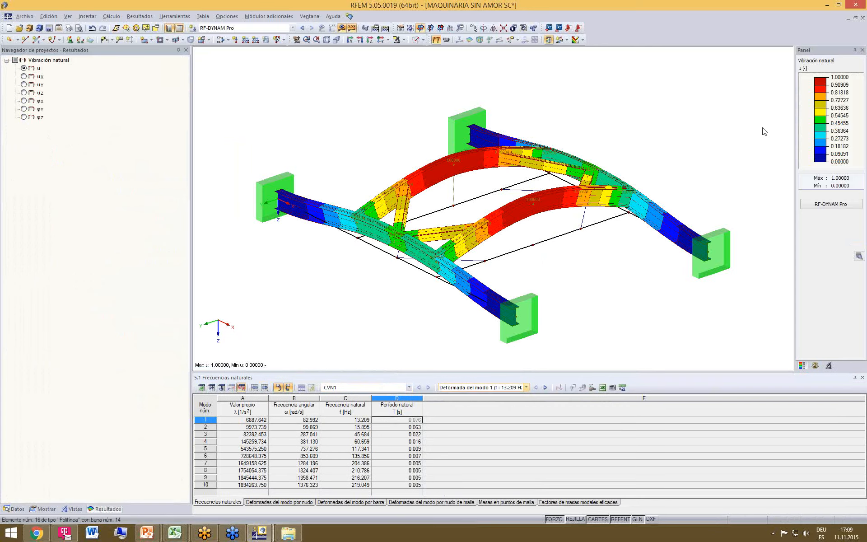
pyautogui.click(414, 427)
pyautogui.click(416, 434)
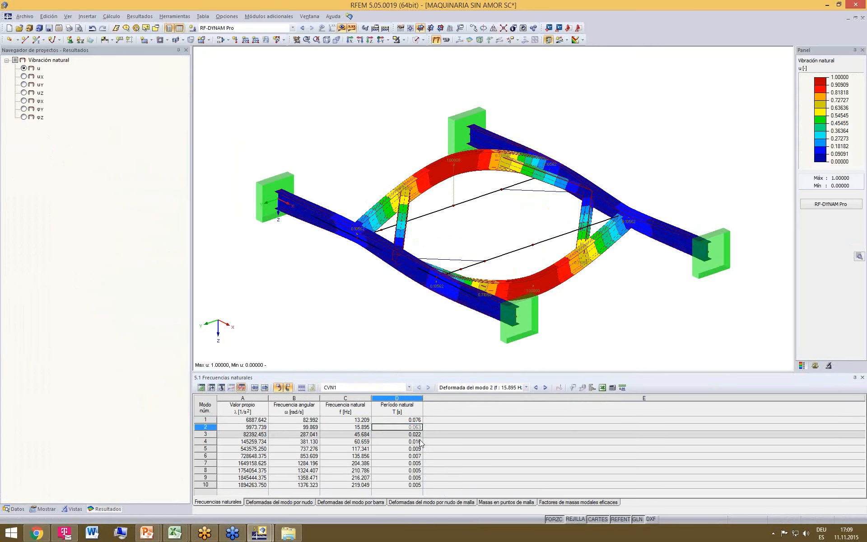
pyautogui.keyDown('ctrl'); pyautogui.moveTo(370, 210); pyautogui.dragTo(602, 246, button='middle'); pyautogui.keyUp('ctrl')
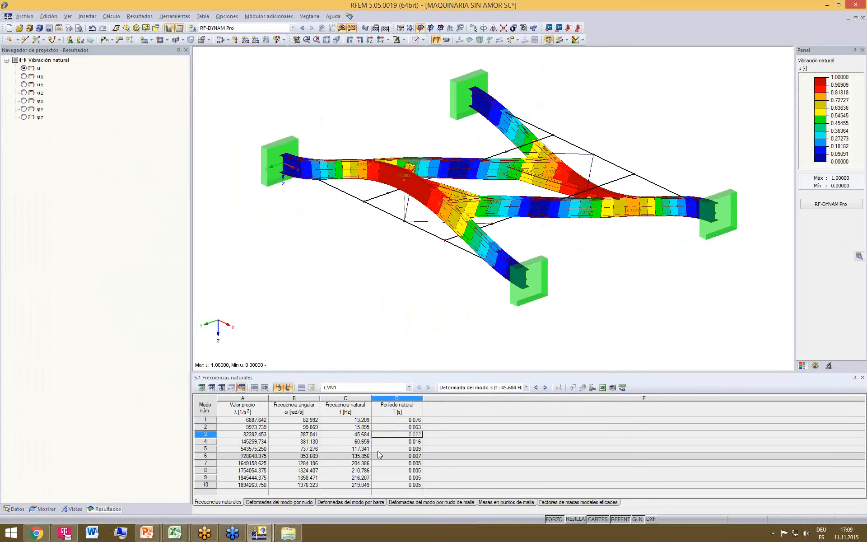
pyautogui.click(399, 441)
pyautogui.click(420, 449)
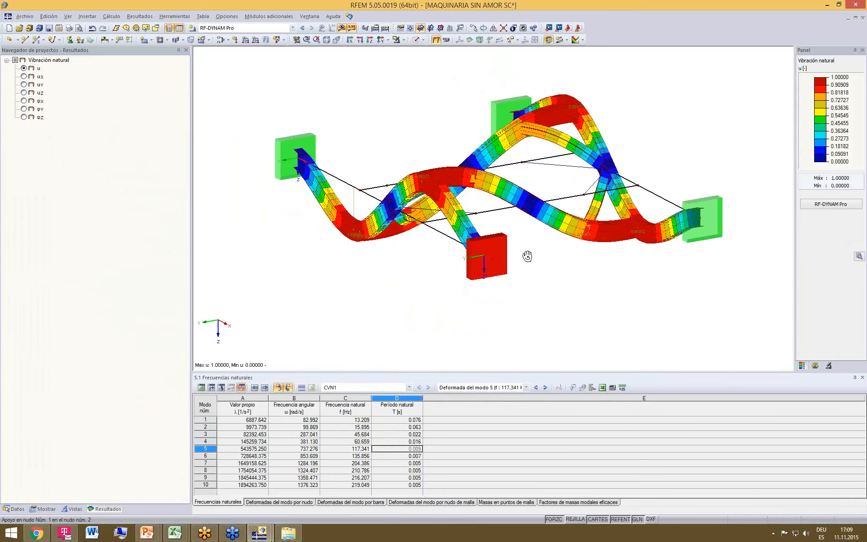
pyautogui.press('Down')
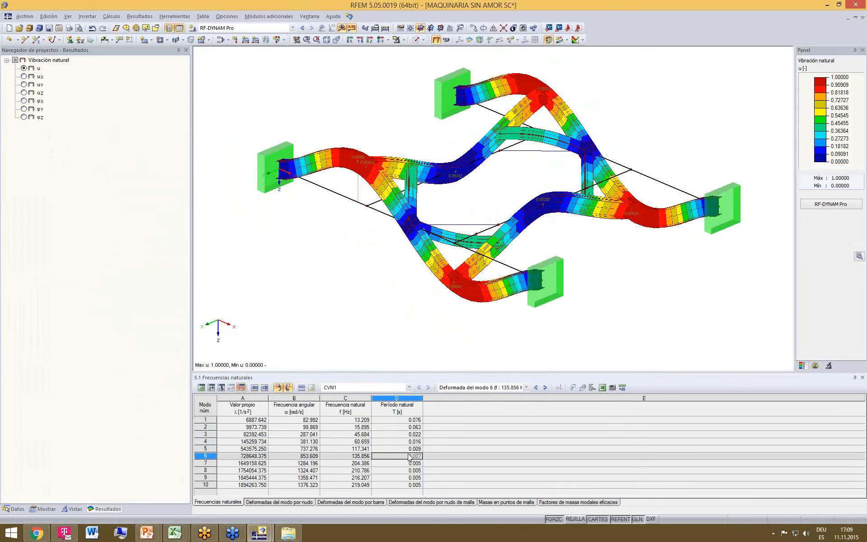
# - Examine the effective modal mass factors of CVN1 in the Z direction, together with the mode shapes of modes 1 and 4
pyautogui.keyDown('ctrl'); pyautogui.moveTo(608, 286); pyautogui.dragTo(569, 278, button='middle'); pyautogui.keyUp('ctrl')
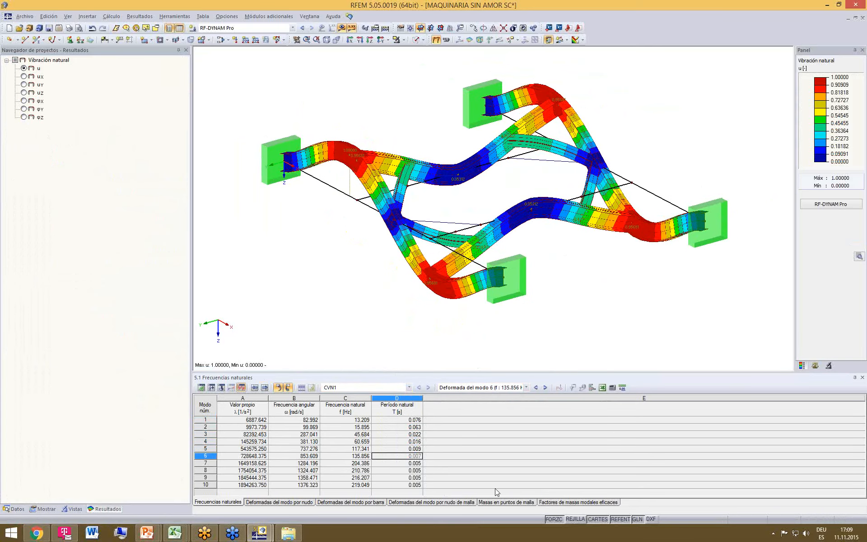
pyautogui.click(541, 502)
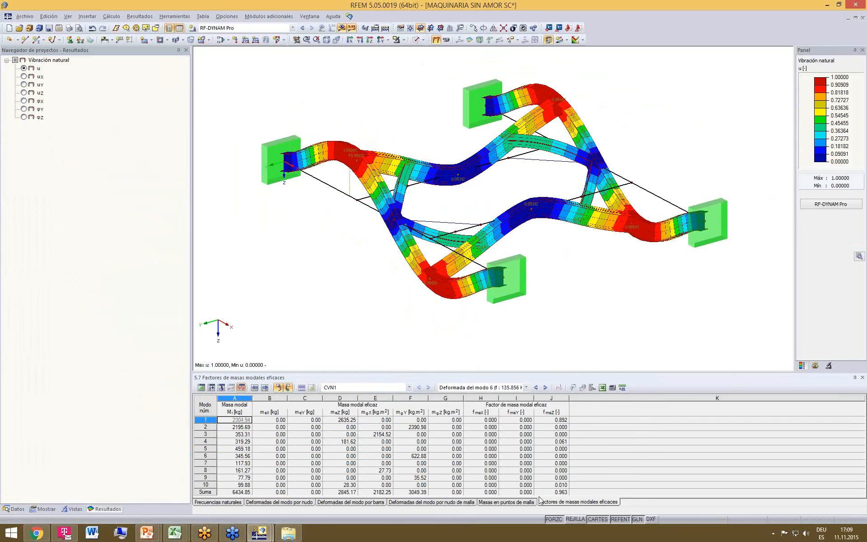
pyautogui.click(563, 422)
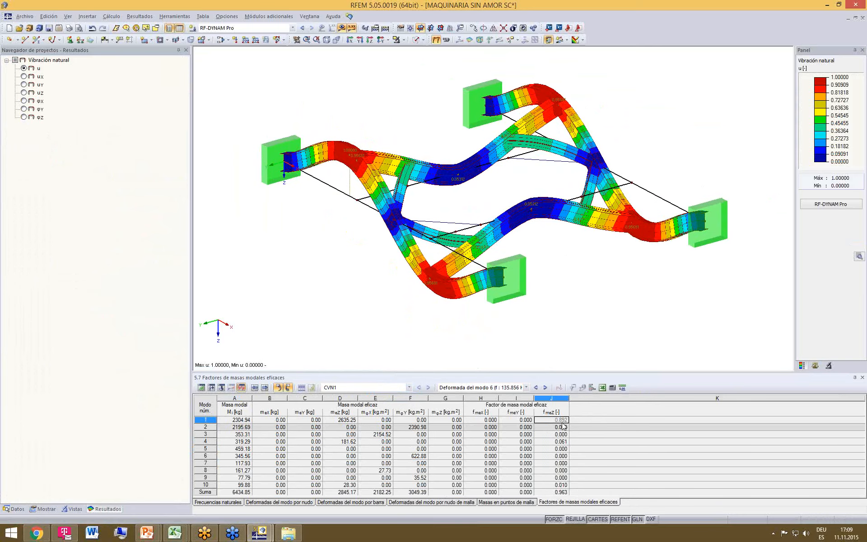
pyautogui.click(219, 502)
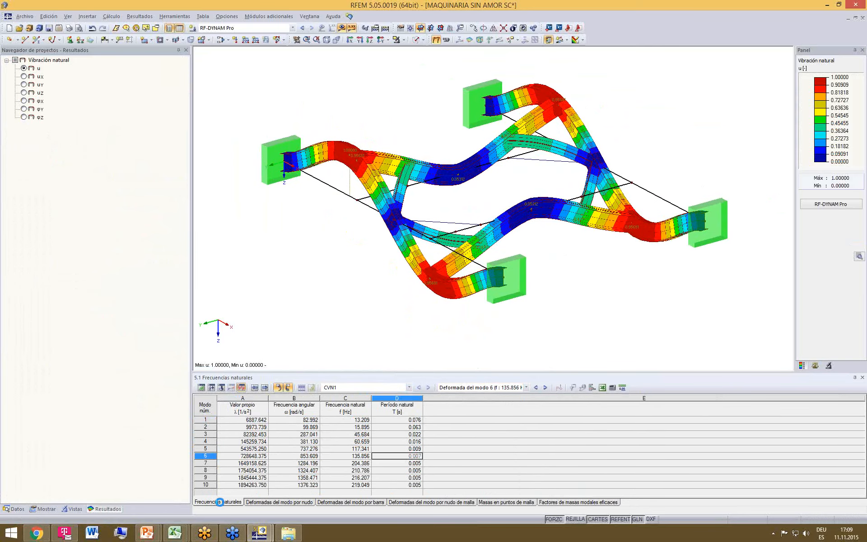
pyautogui.click(234, 421)
pyautogui.click(579, 502)
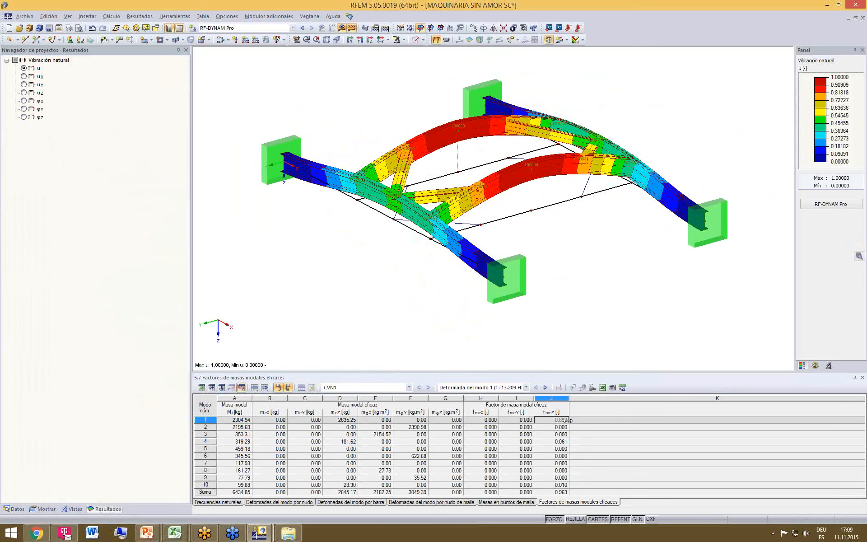
pyautogui.click(563, 442)
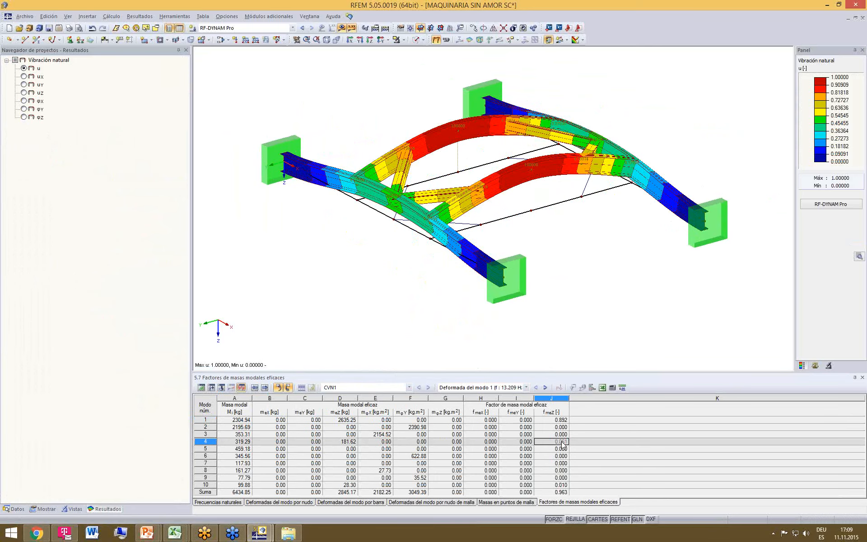
pyautogui.keyDown('ctrl'); pyautogui.moveTo(562, 240); pyautogui.dragTo(564, 220, button='middle'); pyautogui.keyUp('ctrl')
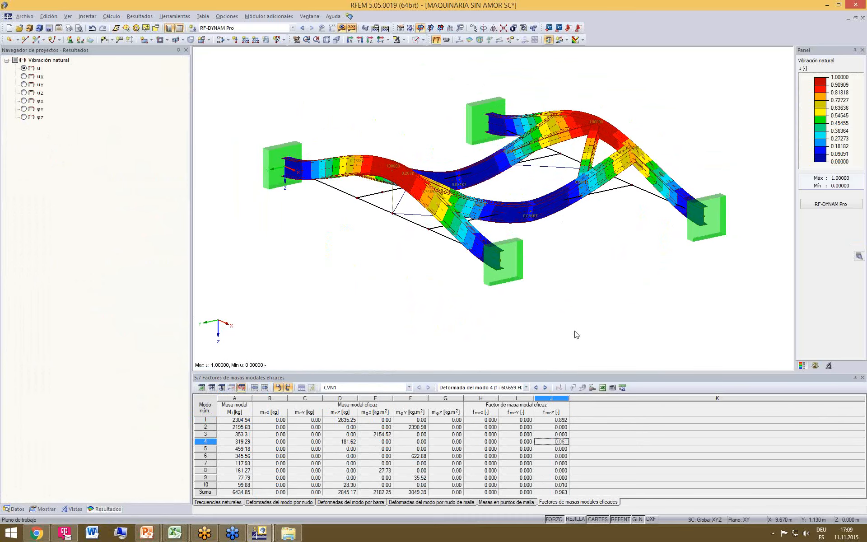
pyautogui.scroll(2, 576, 337)
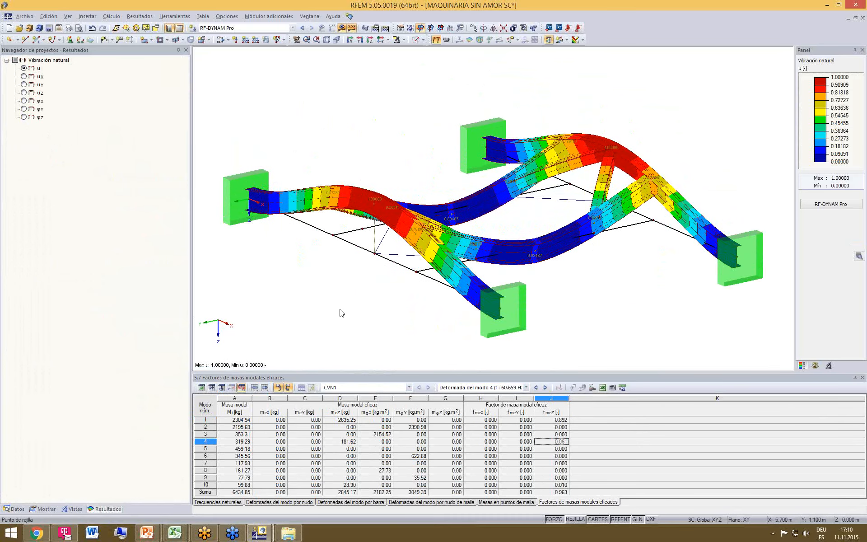
# - Activate forced vibrations with time diagrams in the RF-DYNAM Pro input data
pyautogui.click(19, 509)
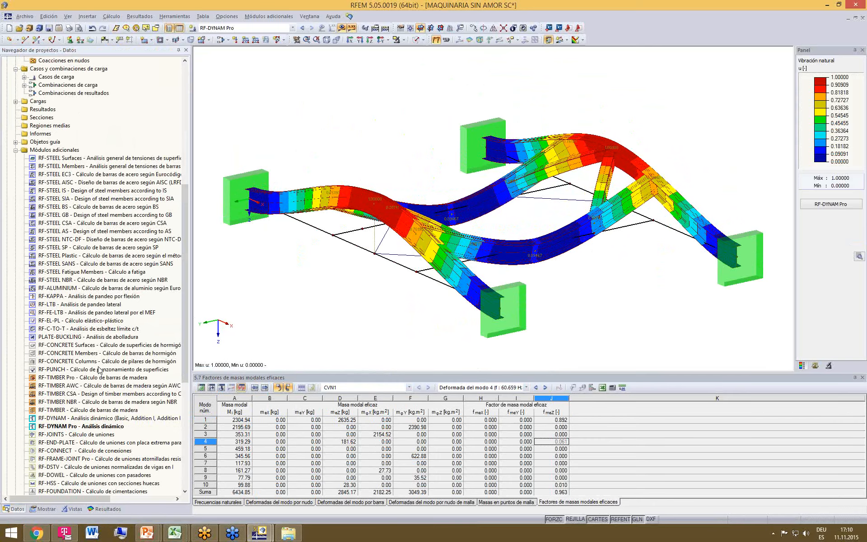
pyautogui.doubleClick(94, 428)
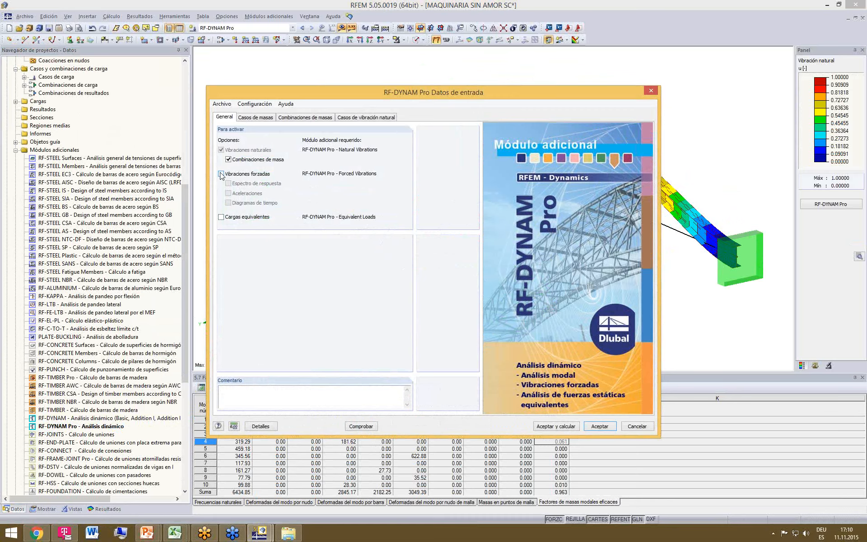
pyautogui.click(221, 174)
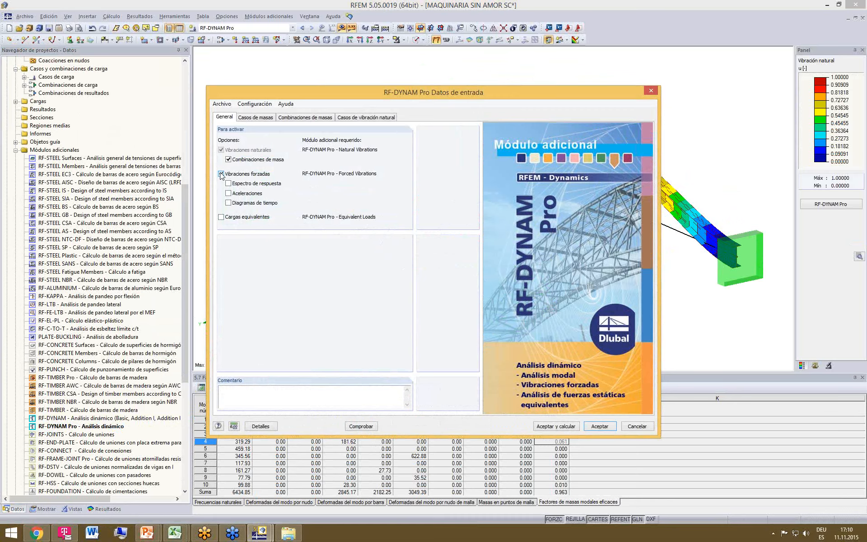
pyautogui.click(229, 204)
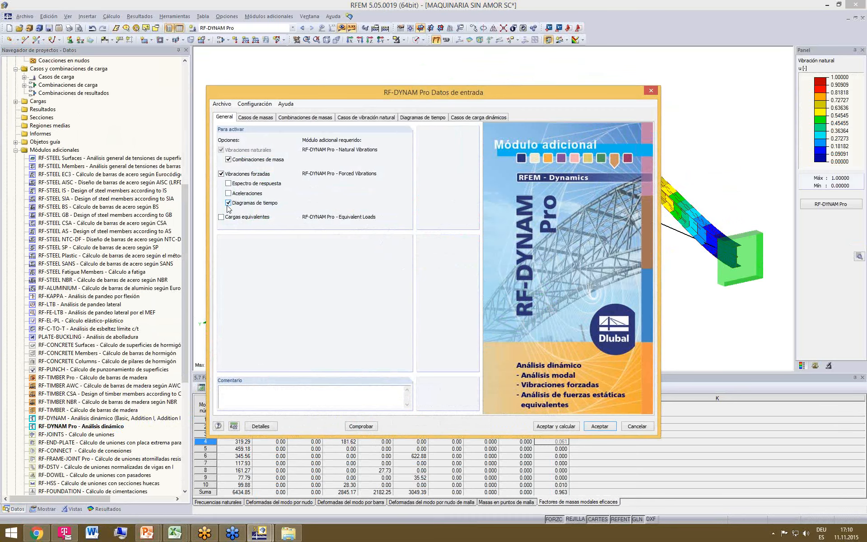
# - Define time diagram DT1 as periodic with ω 82.67 rad/s, phase displacement 0 and multiplier 1
pyautogui.click(424, 117)
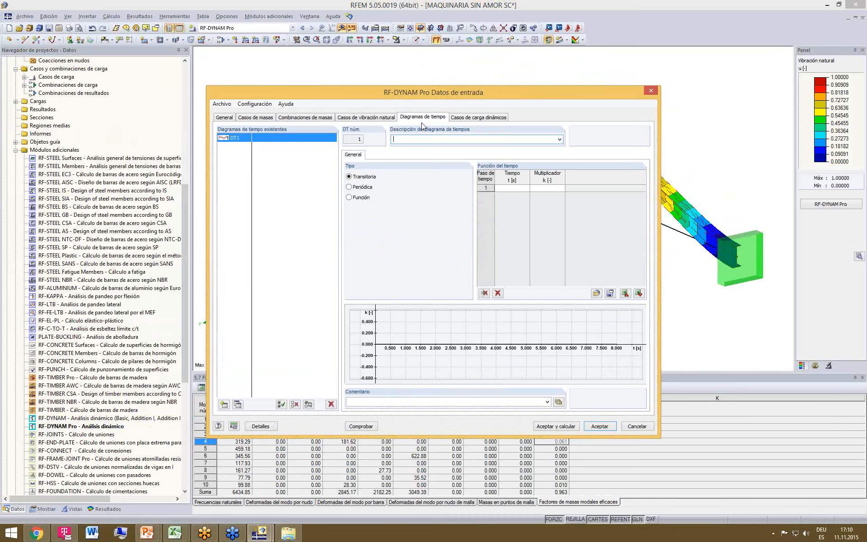
pyautogui.click(349, 187)
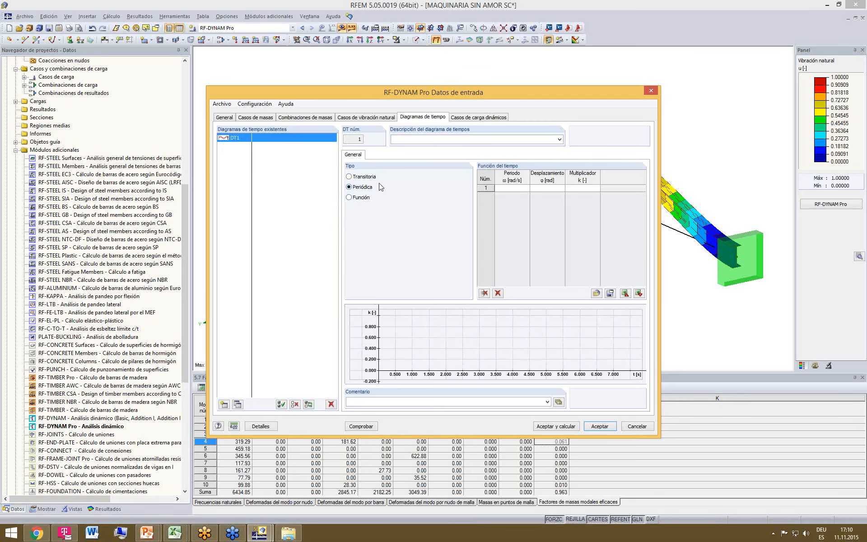
pyautogui.click(519, 188)
pyautogui.write('82.67')
pyautogui.press('Tab')
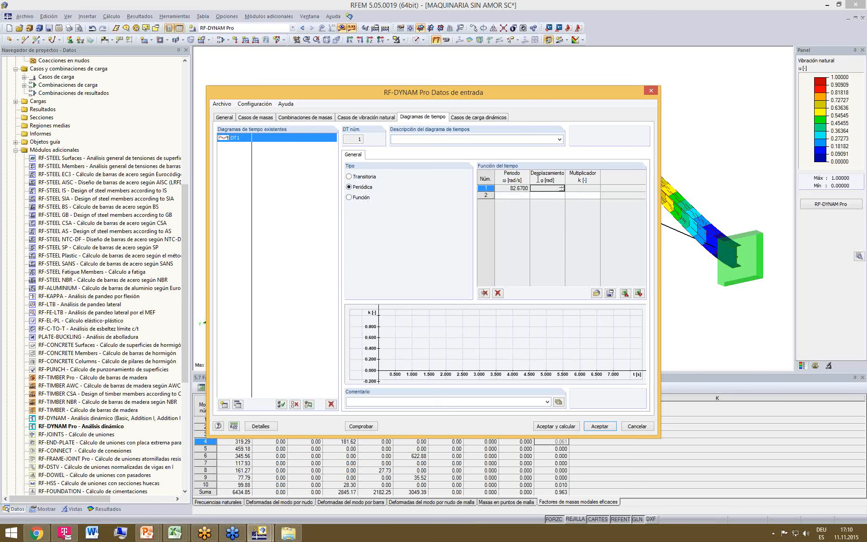
pyautogui.click(573, 189)
pyautogui.click(547, 195)
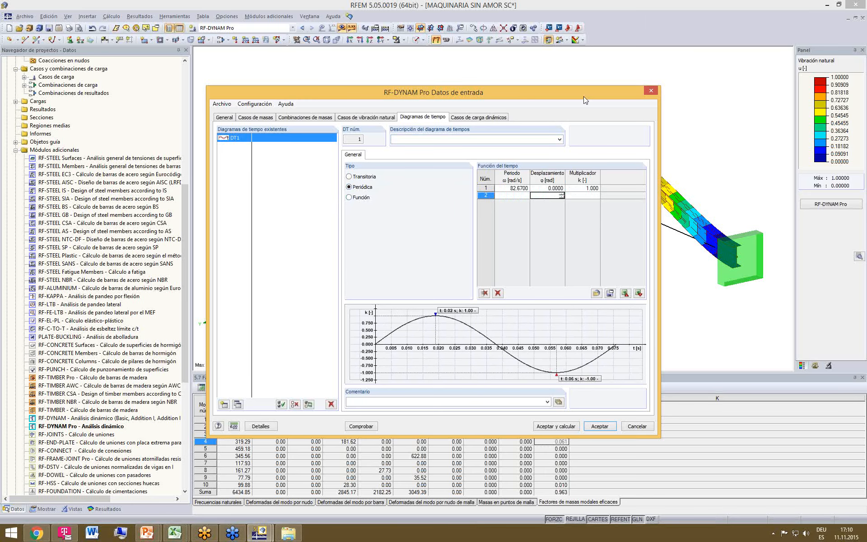
pyautogui.moveTo(584, 97); pyautogui.dragTo(578, 85)
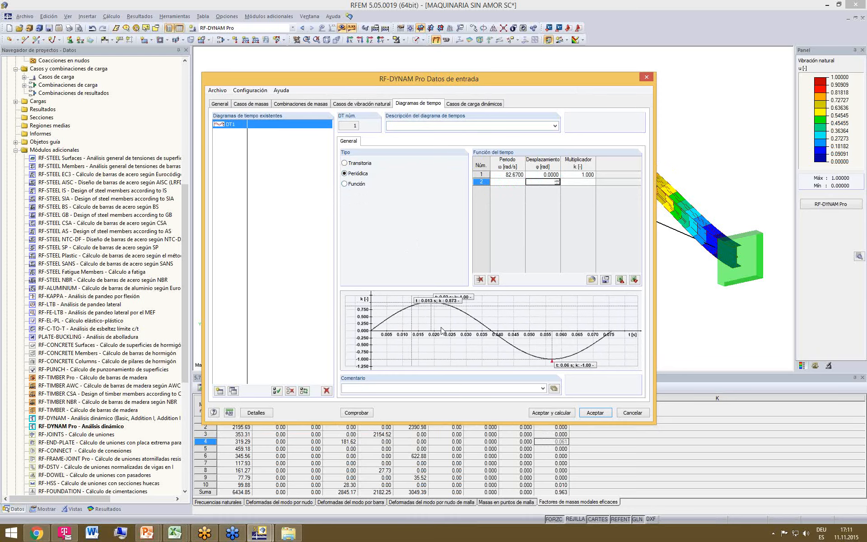
# - In the time domain analysis of dynamic load case CCD1, assign load case CC1 with time diagram DT1
pyautogui.click(481, 105)
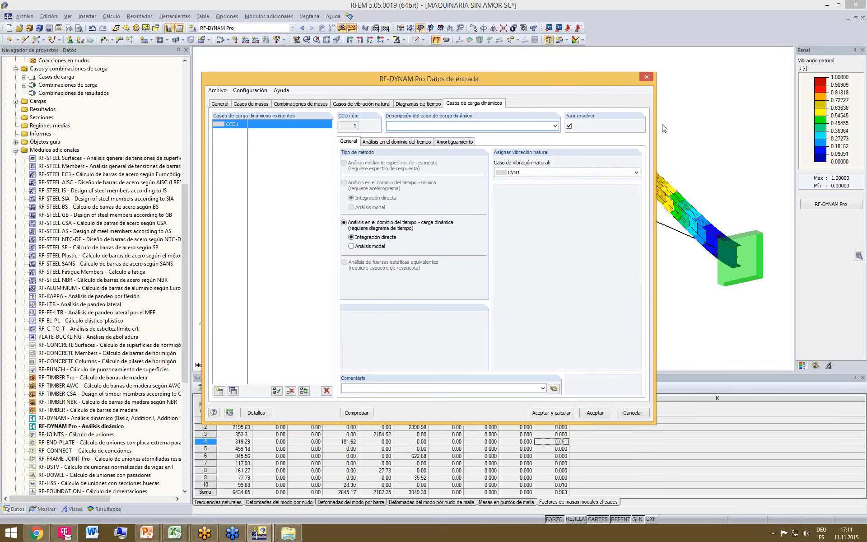
pyautogui.moveTo(554, 77); pyautogui.dragTo(541, 74)
pyautogui.click(383, 136)
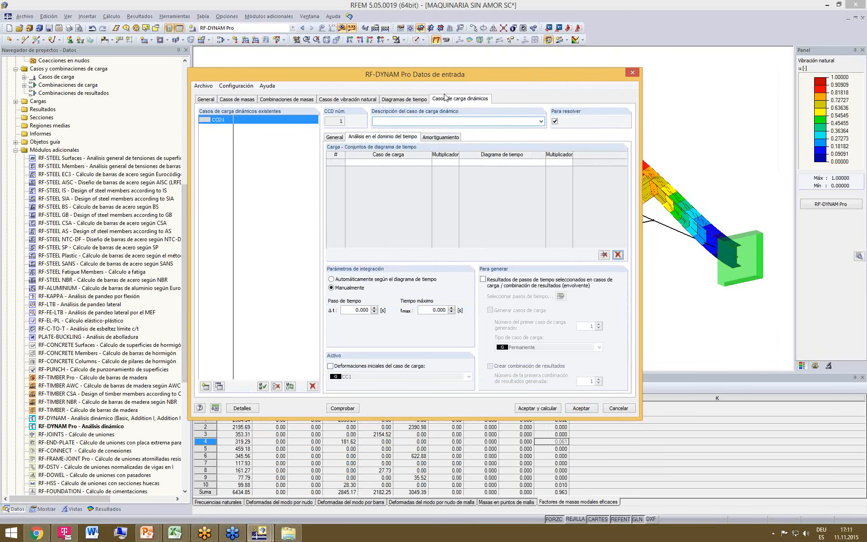
pyautogui.click(388, 162)
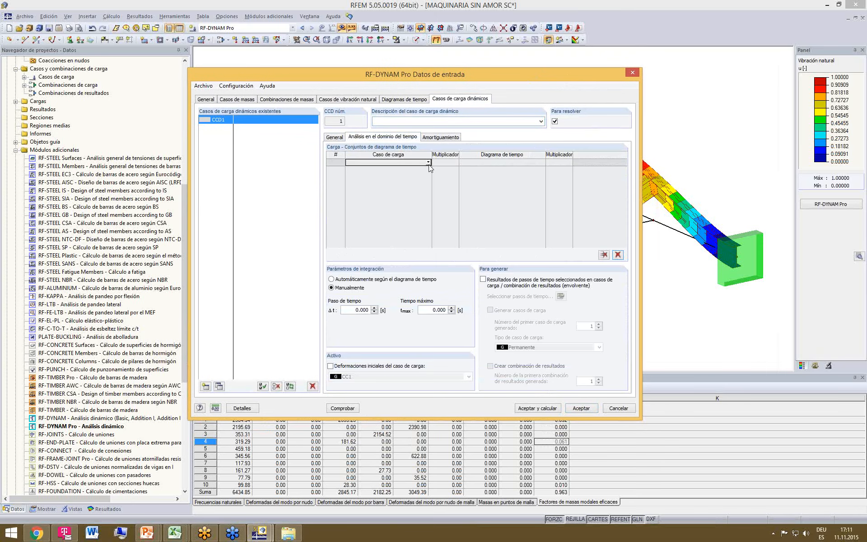
pyautogui.click(428, 163)
pyautogui.click(391, 176)
pyautogui.click(501, 162)
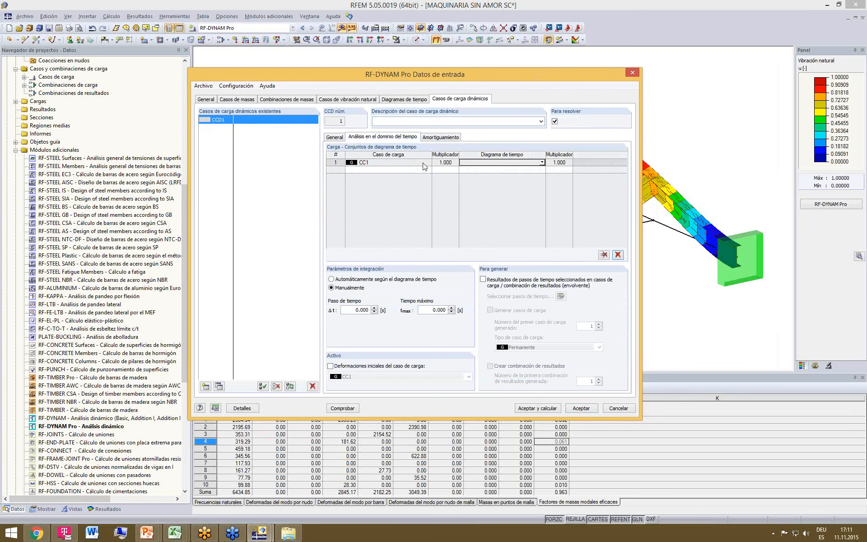
pyautogui.click(542, 163)
pyautogui.click(472, 170)
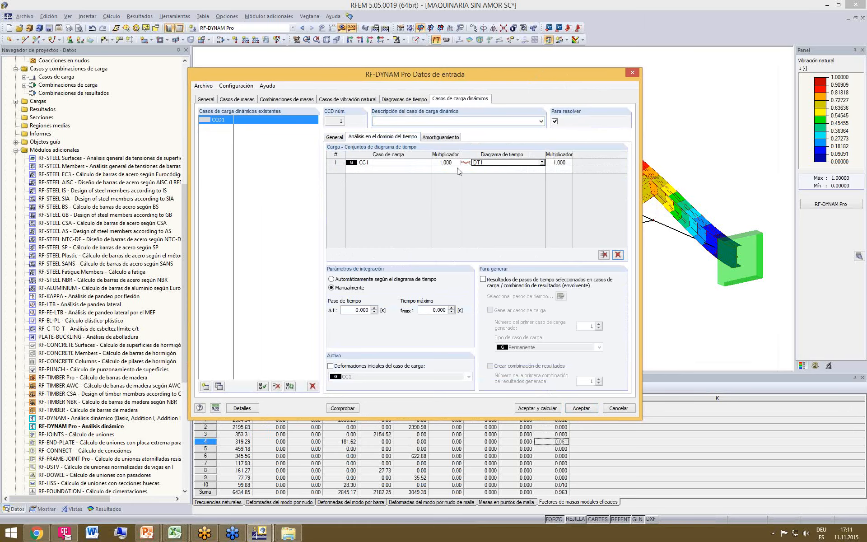
# - Enter the description CARGA ARMÓNICA MÁQUINA for time diagram DT1
pyautogui.click(404, 99)
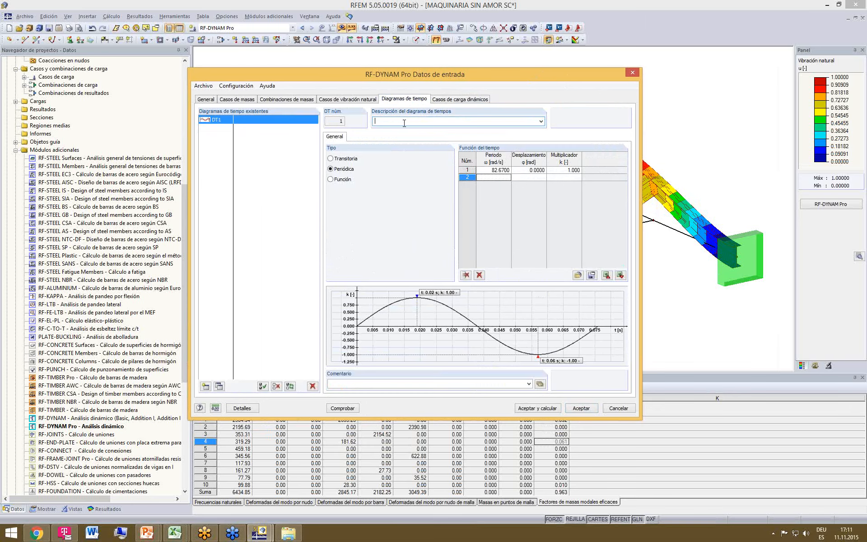
pyautogui.click(404, 123)
pyautogui.write('CAR')
pyautogui.write('GA ARMÓNICA MÁQUINA')
# - Set the integration parameters of CCD1 to a time step of 0.001 s and a maximum time of 2 s
pyautogui.click(452, 99)
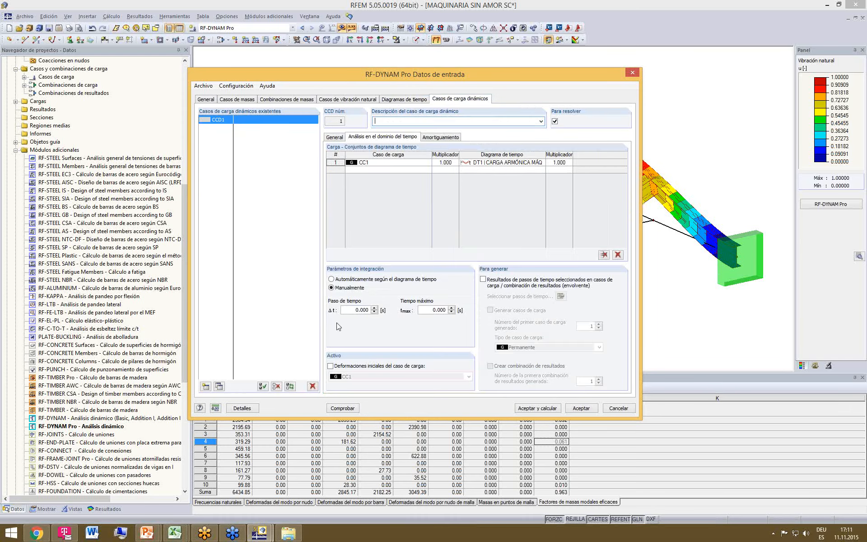
pyautogui.click(355, 313)
pyautogui.write('0.')
pyautogui.click(423, 310)
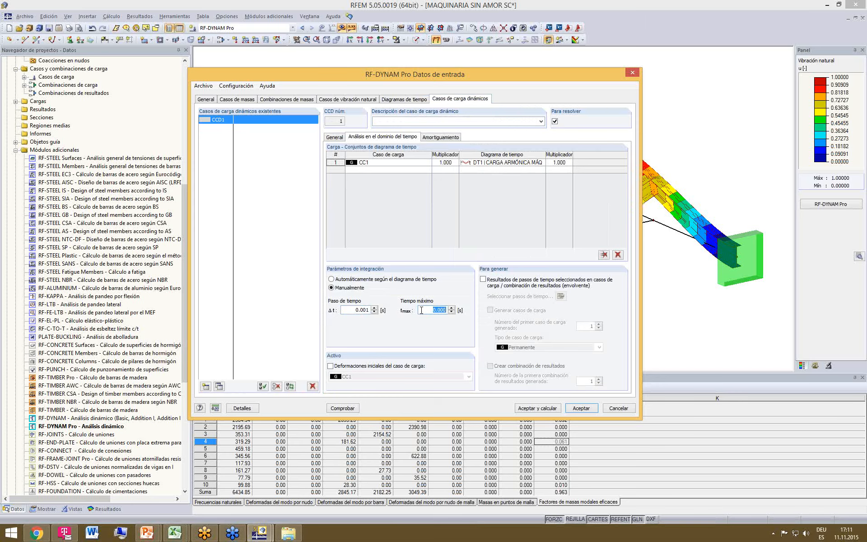
pyautogui.write('2')
pyautogui.click(351, 312)
pyautogui.click(483, 280)
pyautogui.click(484, 281)
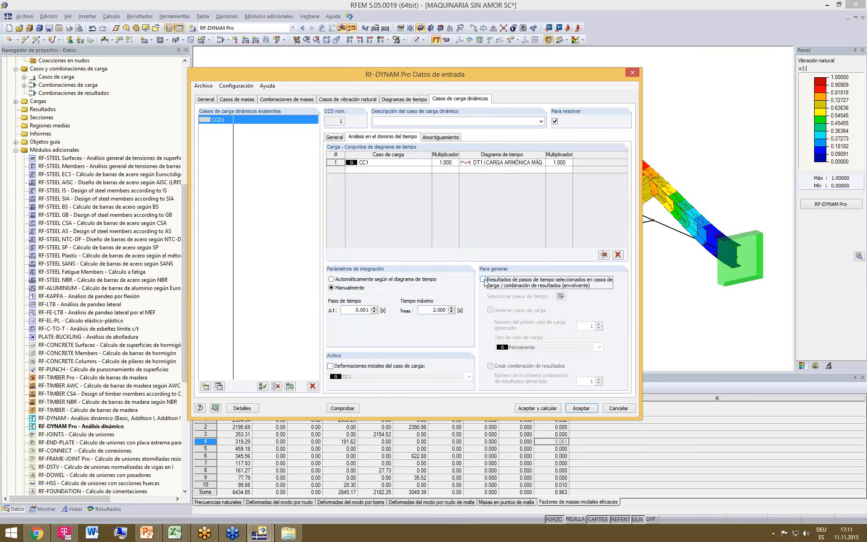
# - Set the Rayleigh damping of CCD1 to α 6.7 rad/s and β 0.000231 s/rad
pyautogui.click(442, 137)
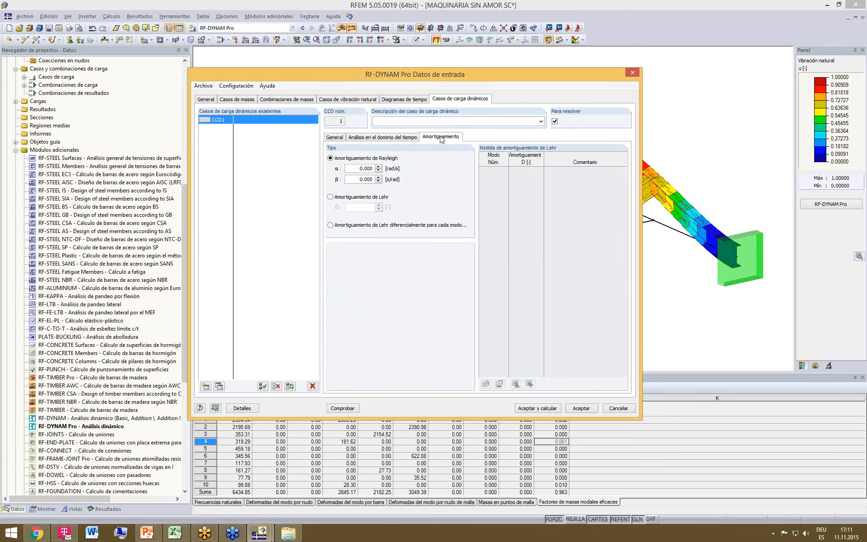
pyautogui.moveTo(566, 76); pyautogui.dragTo(438, 20)
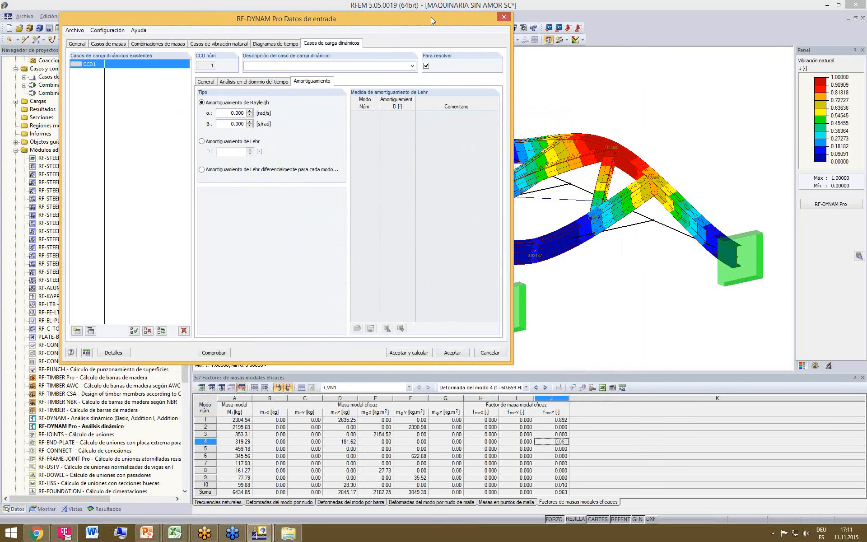
pyautogui.moveTo(431, 19); pyautogui.dragTo(497, 59)
pyautogui.doubleClick(307, 156)
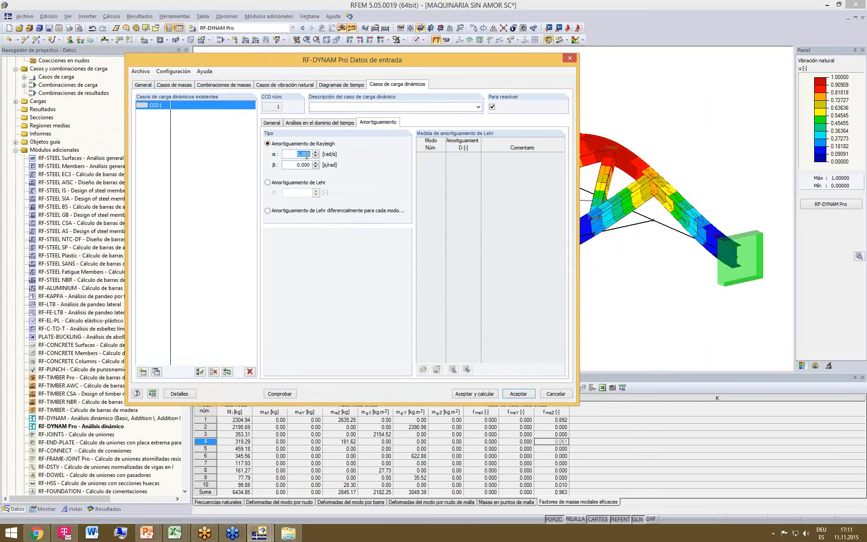
pyautogui.write('6.7')
pyautogui.press('Tab')
pyautogui.write('0.000231')
pyautogui.click(297, 154)
pyautogui.moveTo(444, 61); pyautogui.dragTo(446, 70)
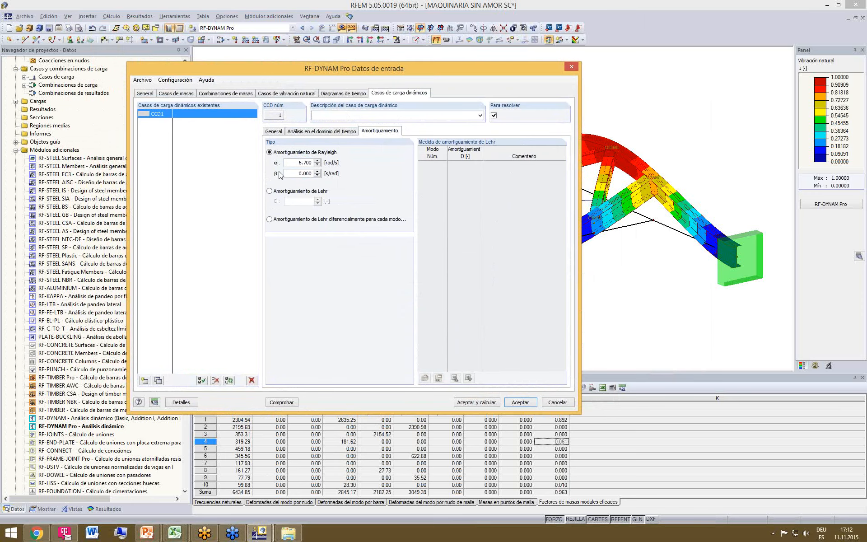
pyautogui.click(324, 132)
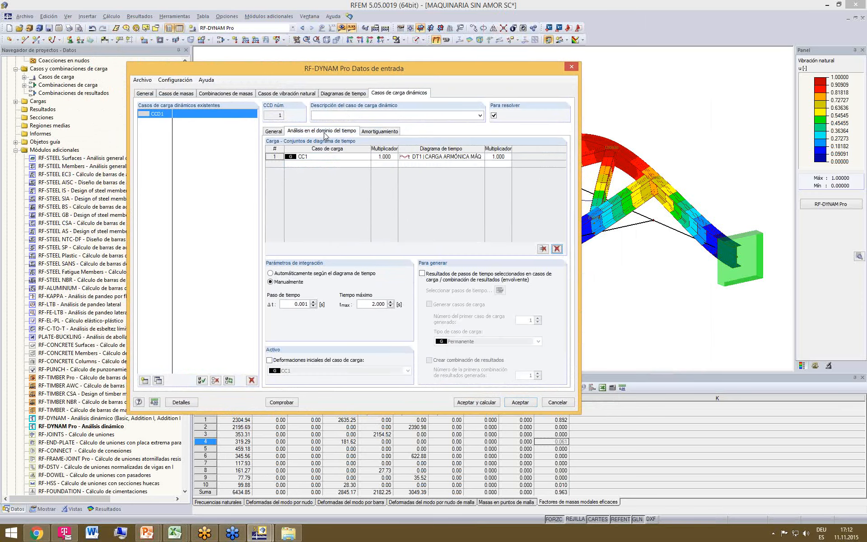
pyautogui.click(386, 132)
# - Check the RF-DYNAM Pro input data and run the calculation including dynamic load case CCD1
pyautogui.click(282, 402)
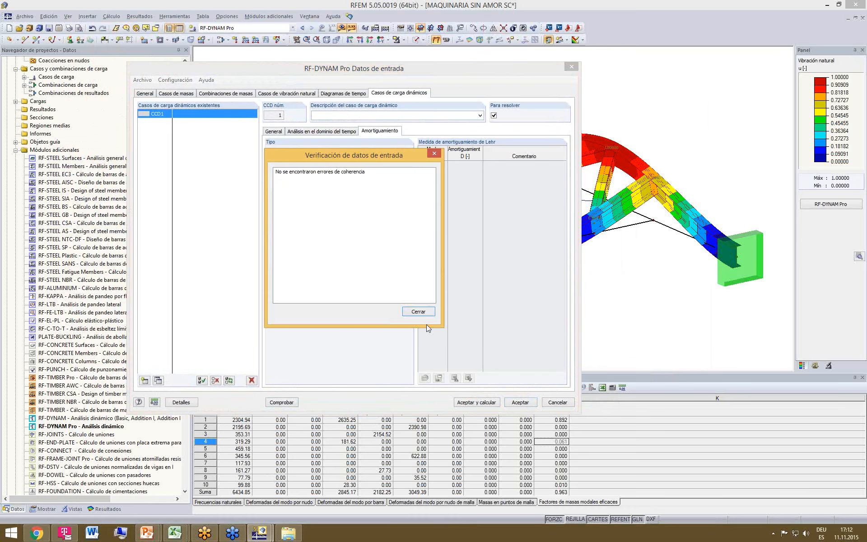
pyautogui.click(419, 311)
pyautogui.click(475, 401)
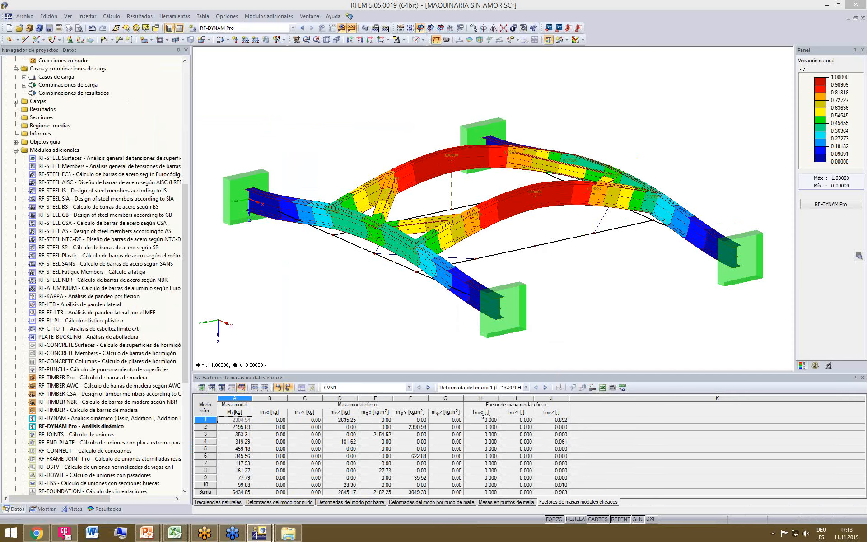
# - Compare the natural frequencies of CVN1 with its effective modal mass factors in the results tables
pyautogui.click(219, 502)
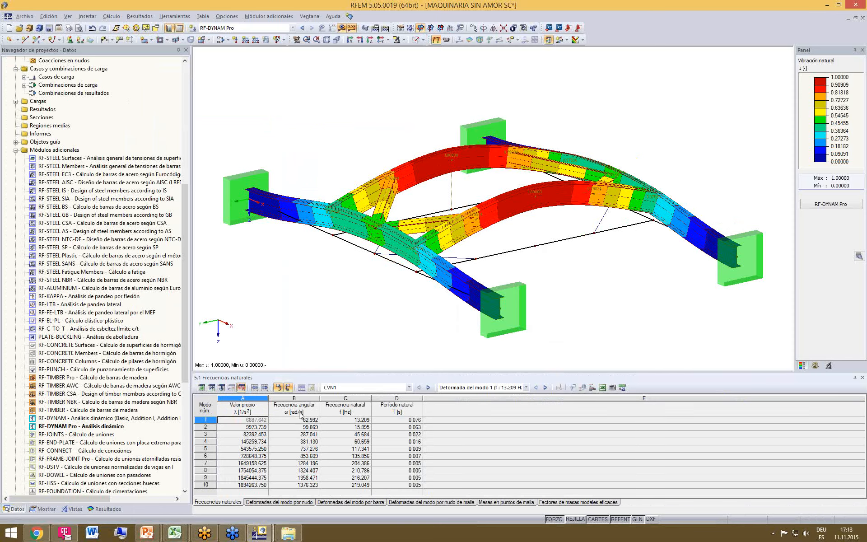
pyautogui.scroll(-2, 352, 288)
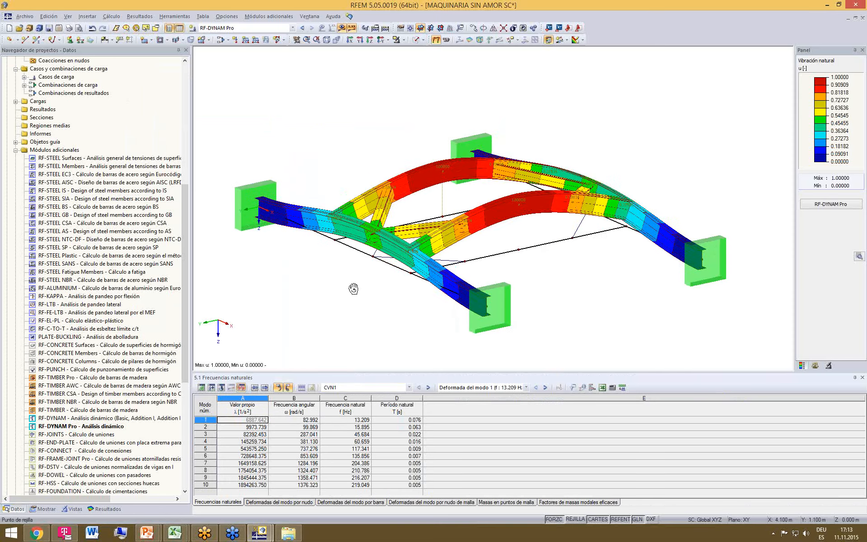
pyautogui.moveTo(380, 346); pyautogui.dragTo(412, 347, button='middle')
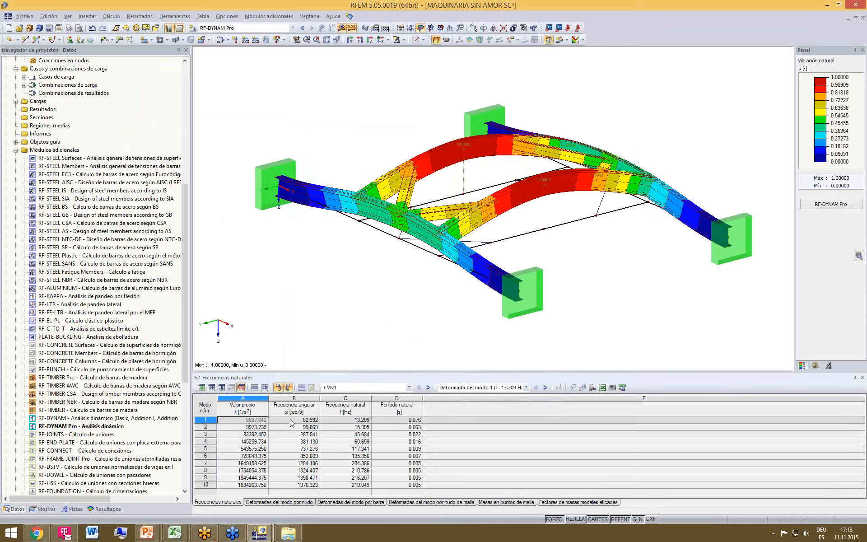
pyautogui.click(581, 502)
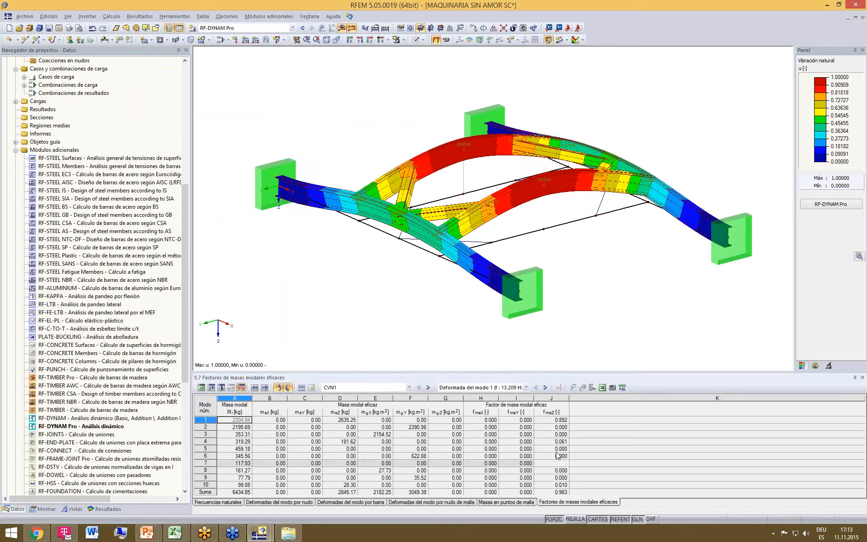
pyautogui.click(222, 502)
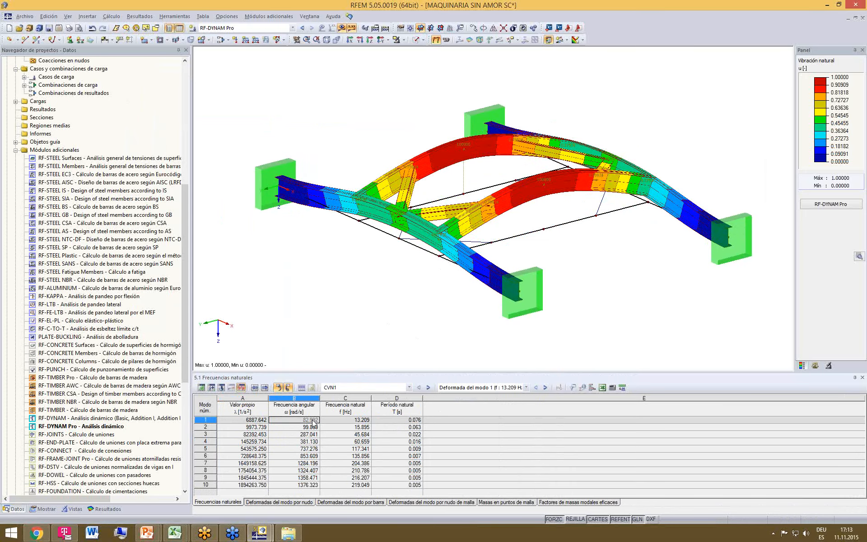
pyautogui.click(309, 435)
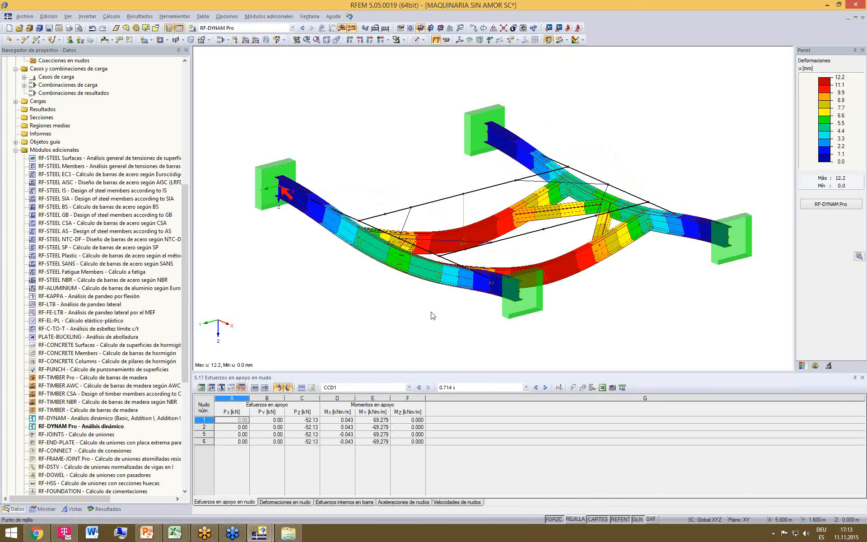
# - Calculate load case CC1 and display the frame's static global deformations
pyautogui.moveTo(511, 334)
pyautogui.keyDown('ctrl'); pyautogui.mouseDown(button='middle')
pyautogui.moveTo(523, 331)
pyautogui.moveTo(499, 342)
pyautogui.mouseUp(button='middle'); pyautogui.keyUp('ctrl')
pyautogui.click(292, 28)
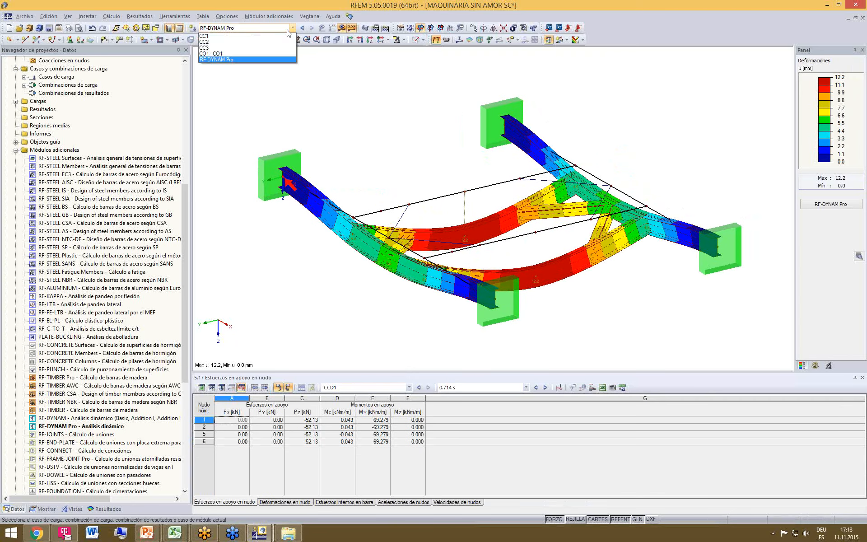
pyautogui.click(217, 36)
pyautogui.click(342, 28)
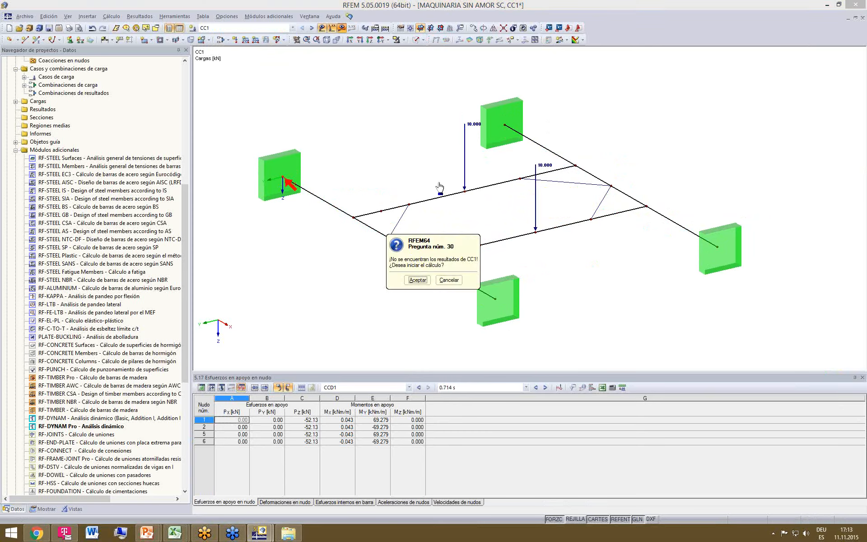
pyautogui.click(418, 281)
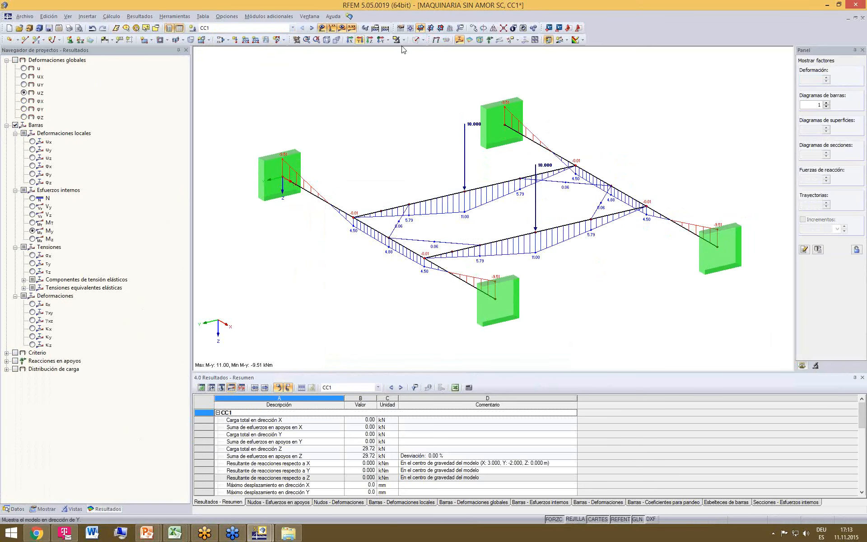
pyautogui.click(435, 40)
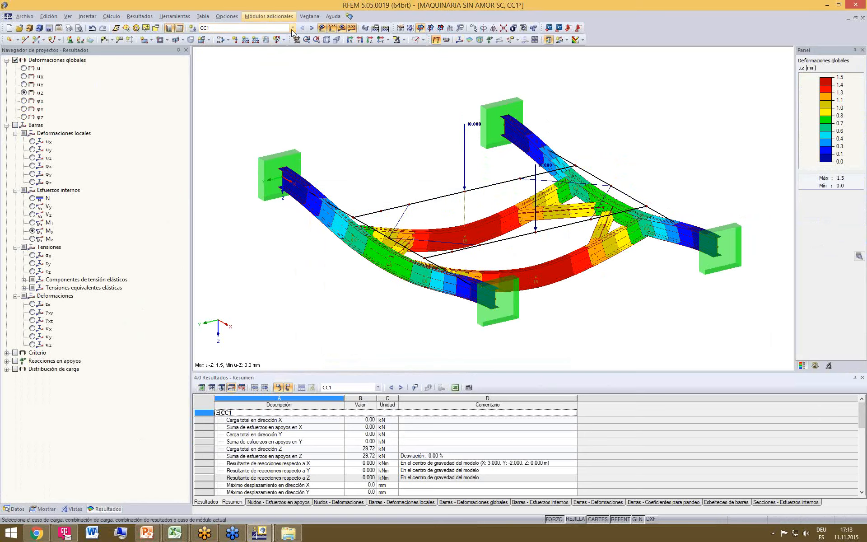
# - Return to the RF-DYNAM Pro results, open the CCD1 time-step animation and set the deformation display factor to 50
pyautogui.click(216, 41)
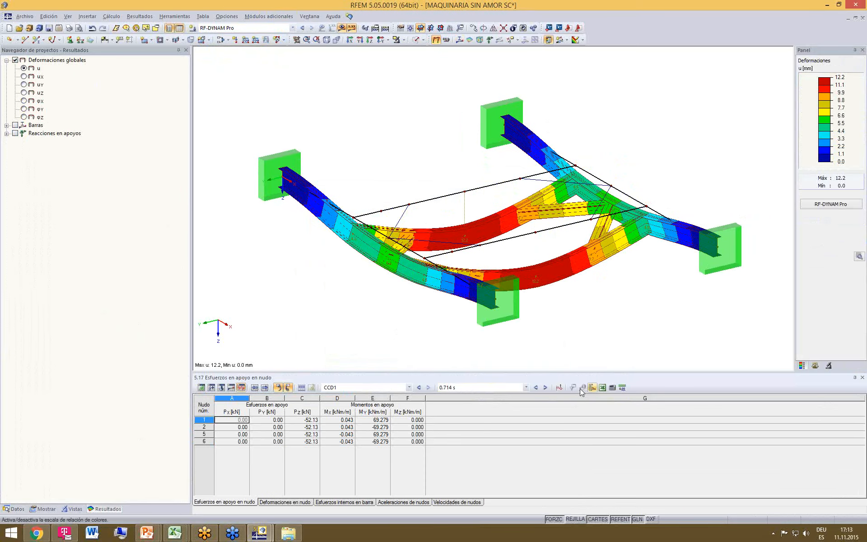
pyautogui.click(816, 365)
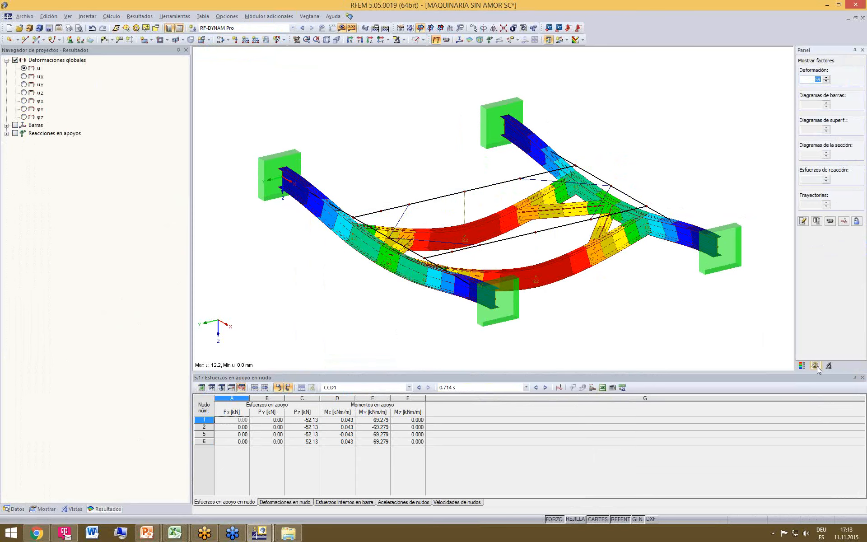
pyautogui.click(830, 221)
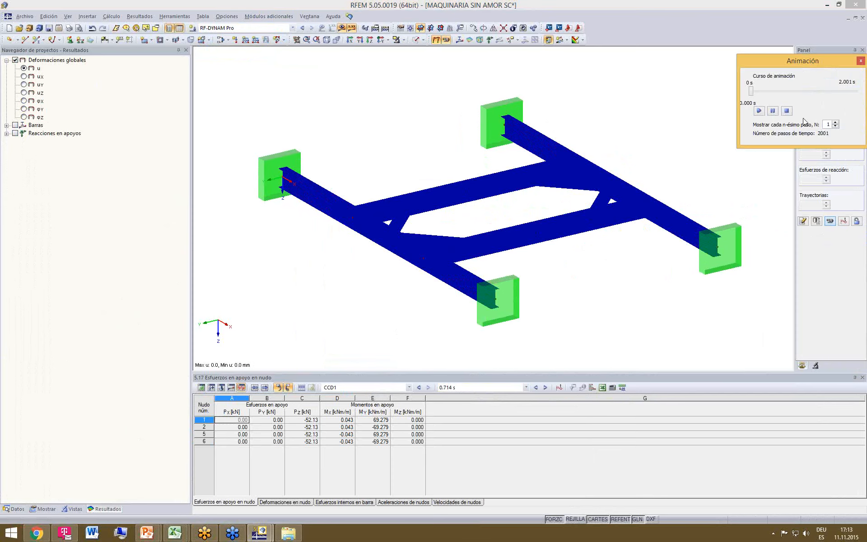
pyautogui.moveTo(830, 63); pyautogui.dragTo(730, 51)
pyautogui.doubleClick(819, 79)
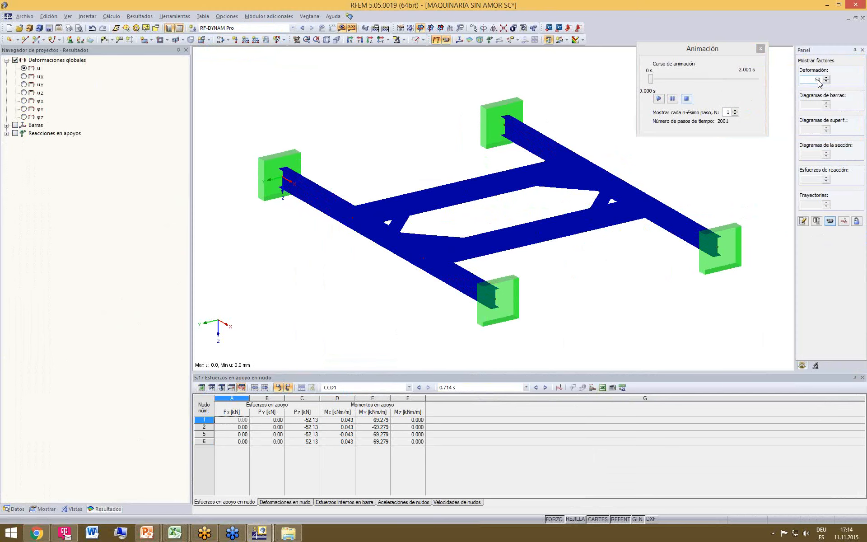
pyautogui.click(803, 222)
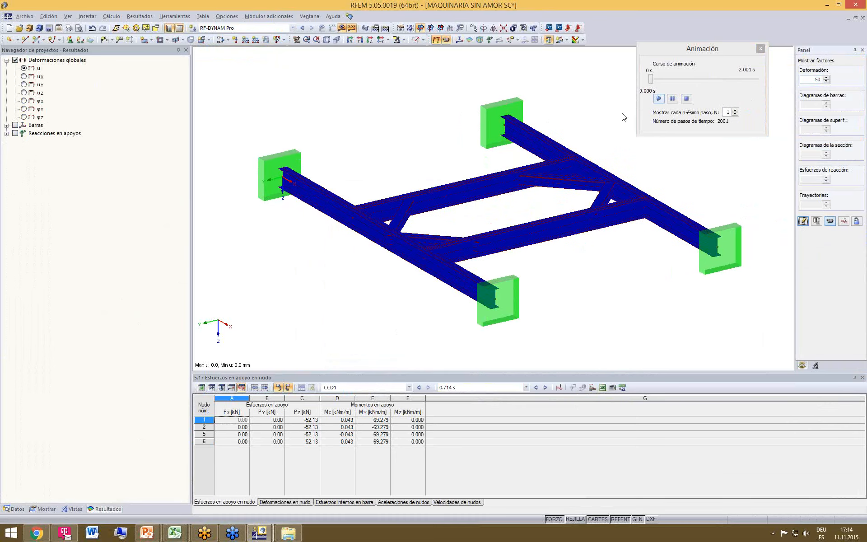
# - Try member deformations as Líneas, return them to Secciones de colores and play the CCD1 animation
pyautogui.click(47, 508)
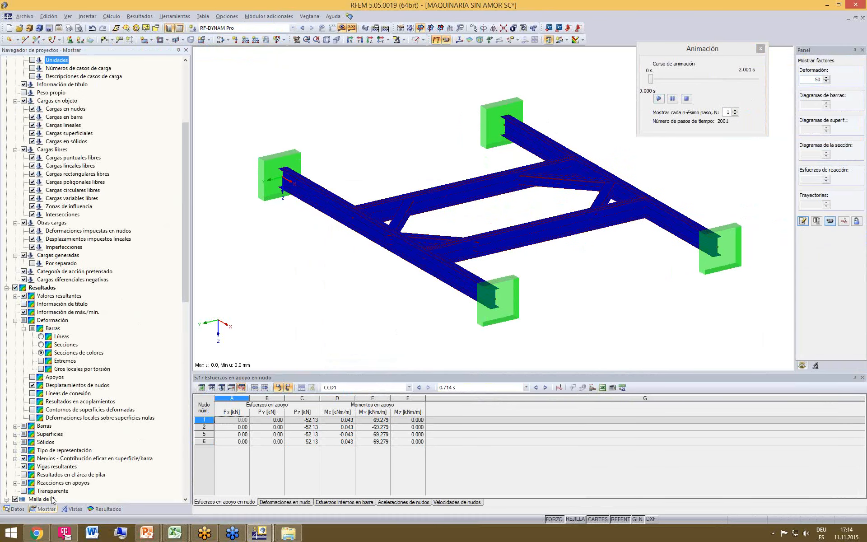
pyautogui.click(40, 337)
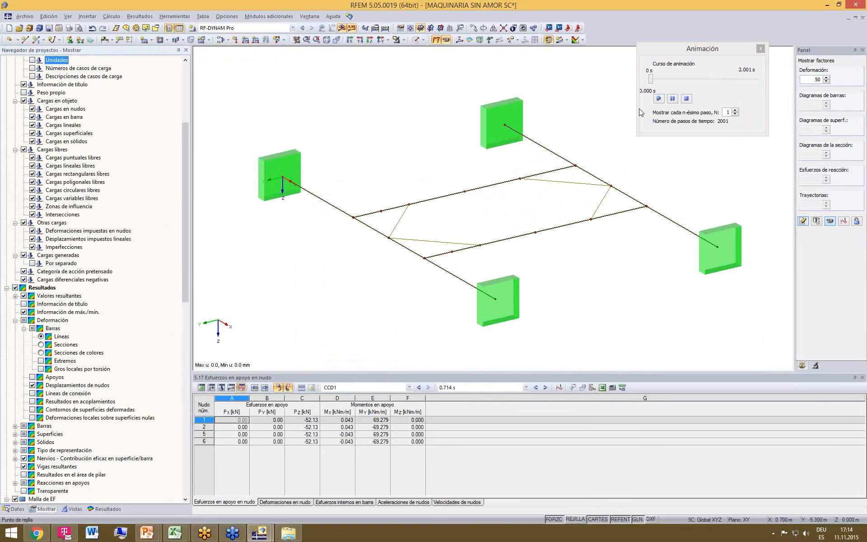
pyautogui.click(41, 353)
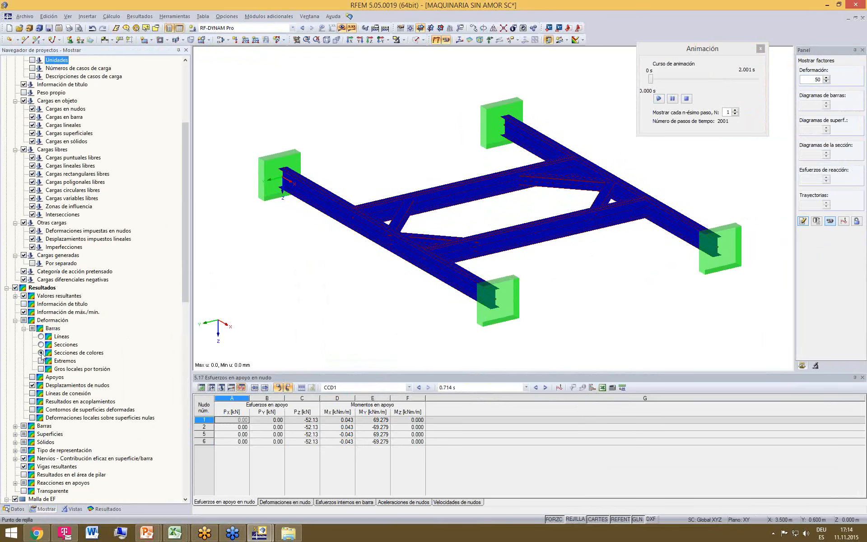
pyautogui.click(659, 99)
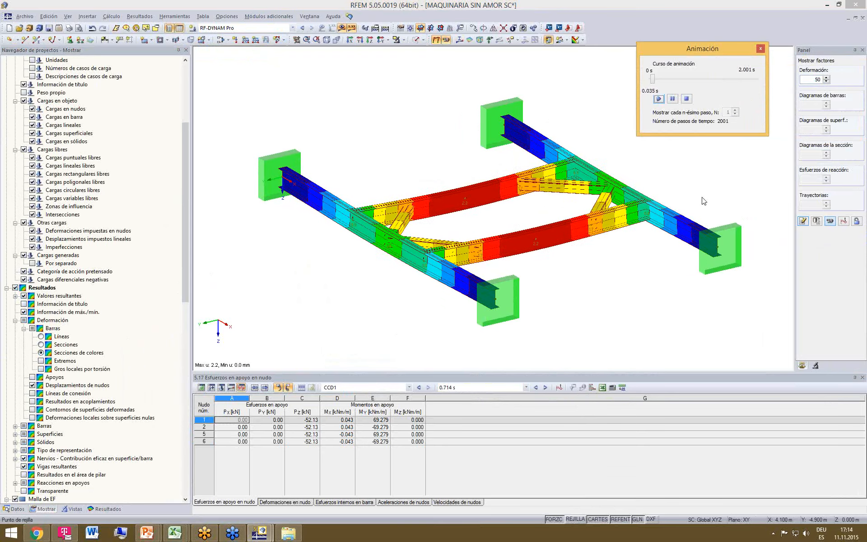
pyautogui.doubleClick(817, 80)
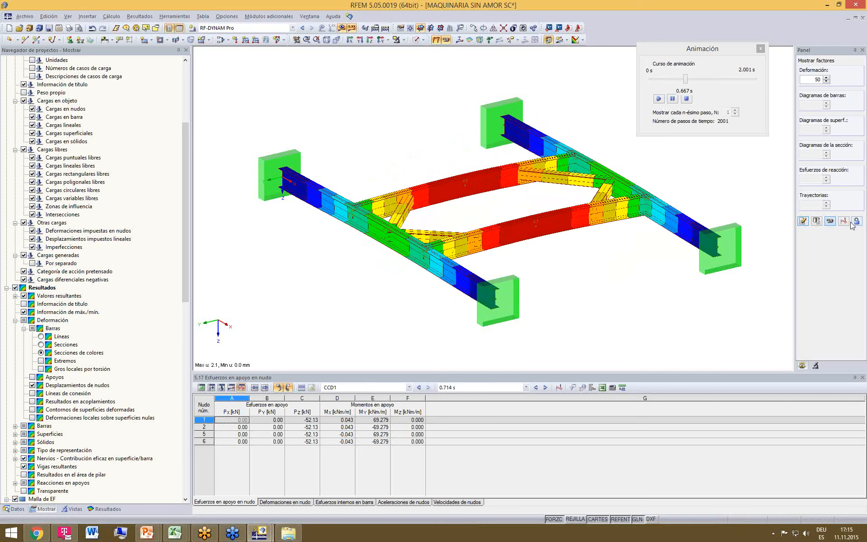
# - Plot the time history of Desplazamiento Z for Nudos at FE mesh point EF 15, examine it and close the plot
pyautogui.click(468, 193)
pyautogui.click(530, 93)
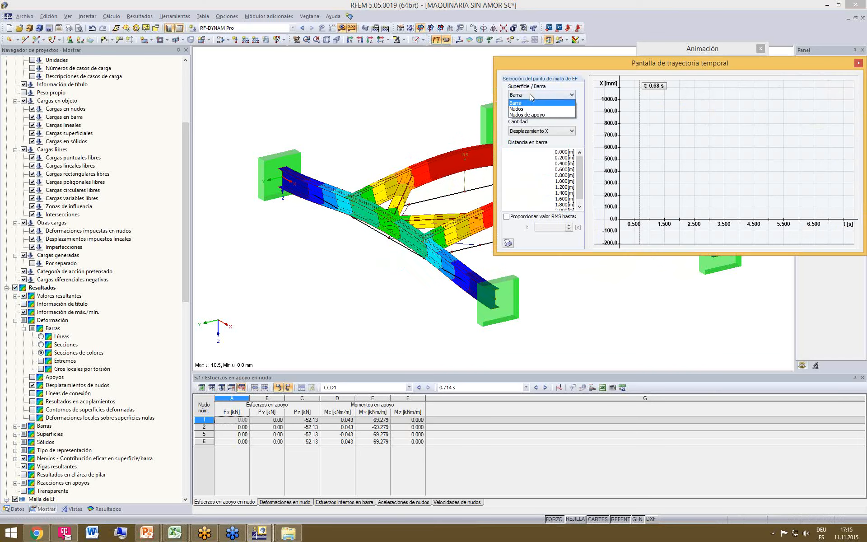
pyautogui.click(535, 108)
pyautogui.click(547, 134)
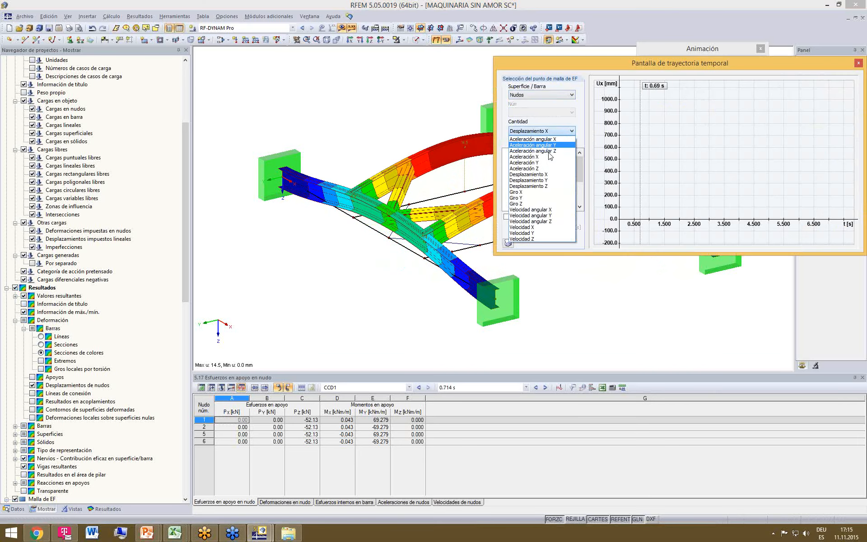
pyautogui.click(548, 189)
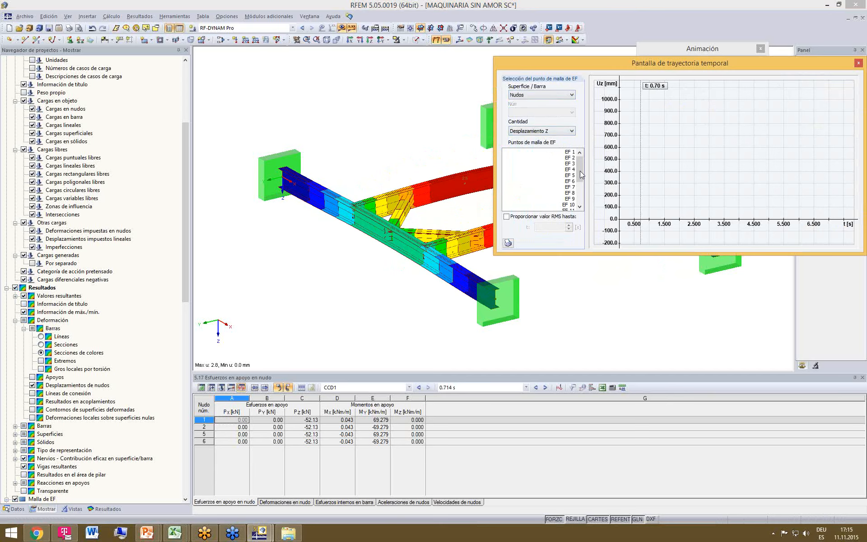
pyautogui.scroll(-2, 556, 195)
pyautogui.click(571, 205)
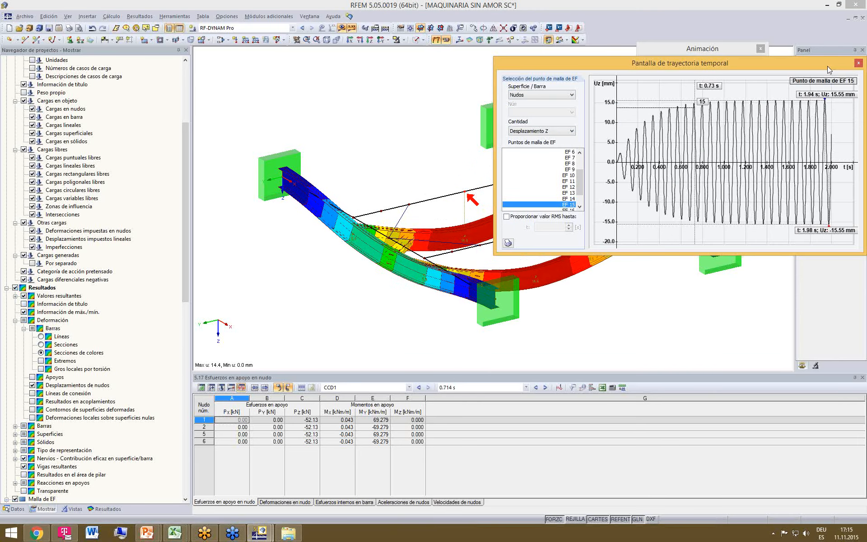
pyautogui.moveTo(827, 66); pyautogui.dragTo(774, 66)
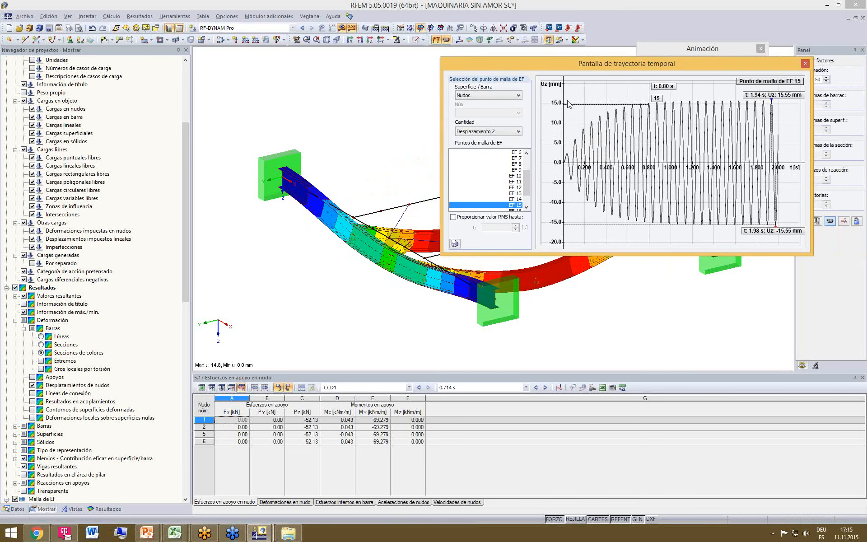
pyautogui.click(805, 63)
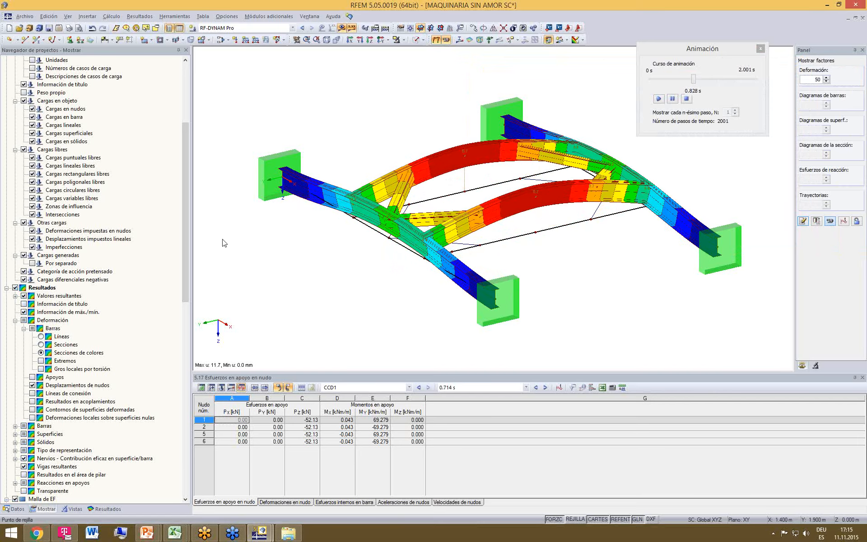
# - Hide the deformations, close the animation and display the My bending moment diagrams on the members for CCD1
pyautogui.click(104, 508)
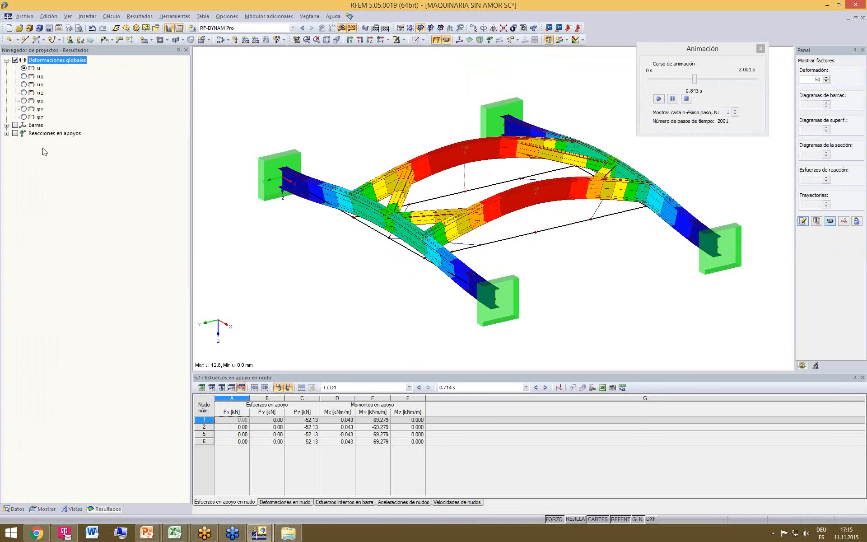
pyautogui.click(6, 125)
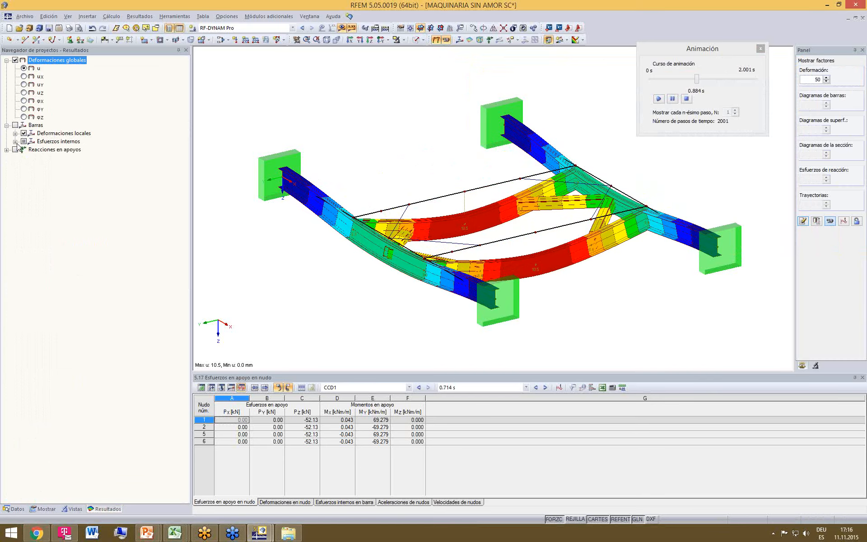
pyautogui.click(16, 142)
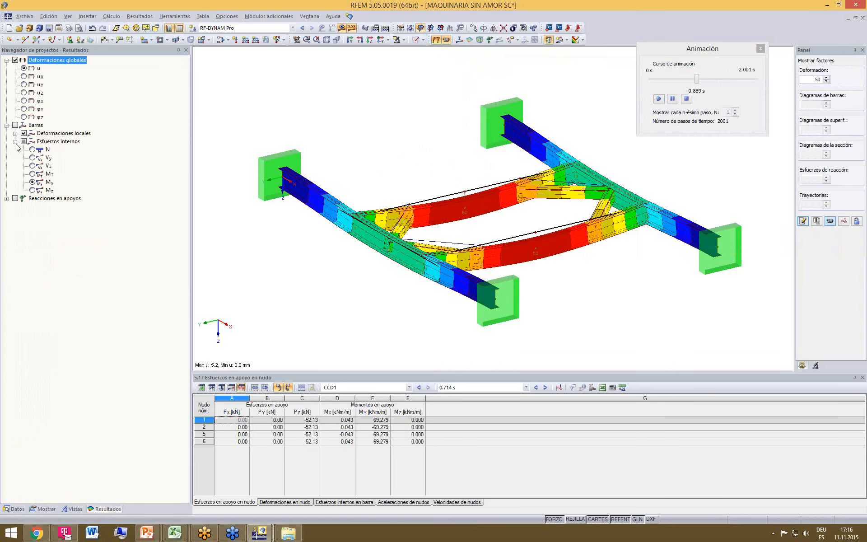
pyautogui.click(436, 40)
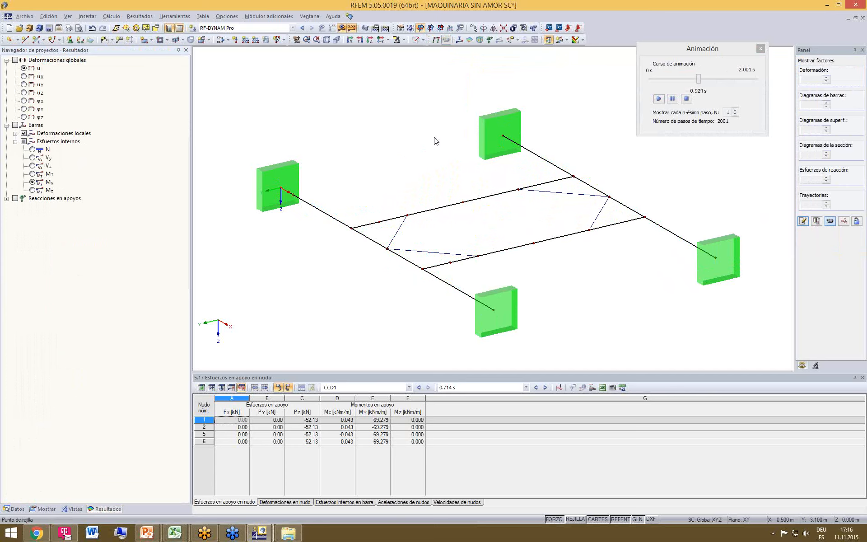
pyautogui.click(760, 48)
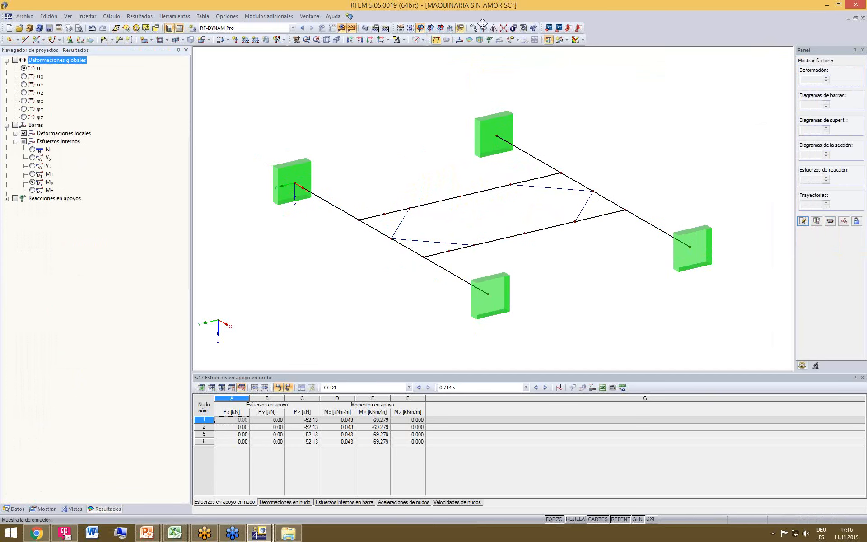
pyautogui.click(460, 40)
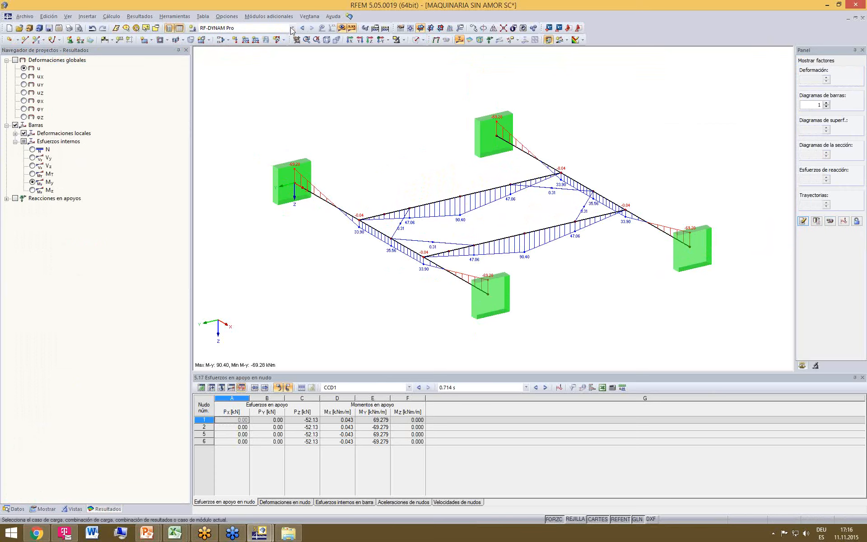
pyautogui.click(831, 221)
pyautogui.click(831, 222)
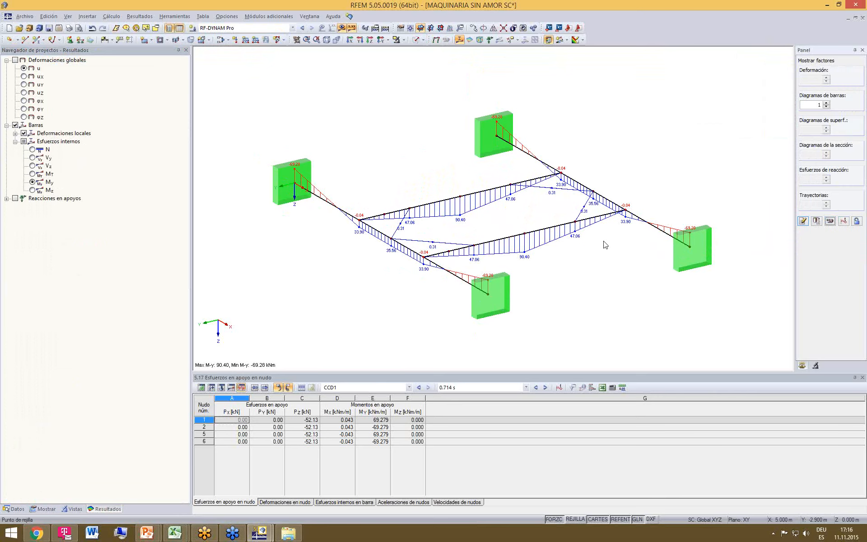
# - Plot the time history of Momento MY for Barra 17 at distance 1.000 m, examine it and close the plot
pyautogui.click(844, 222)
pyautogui.click(858, 63)
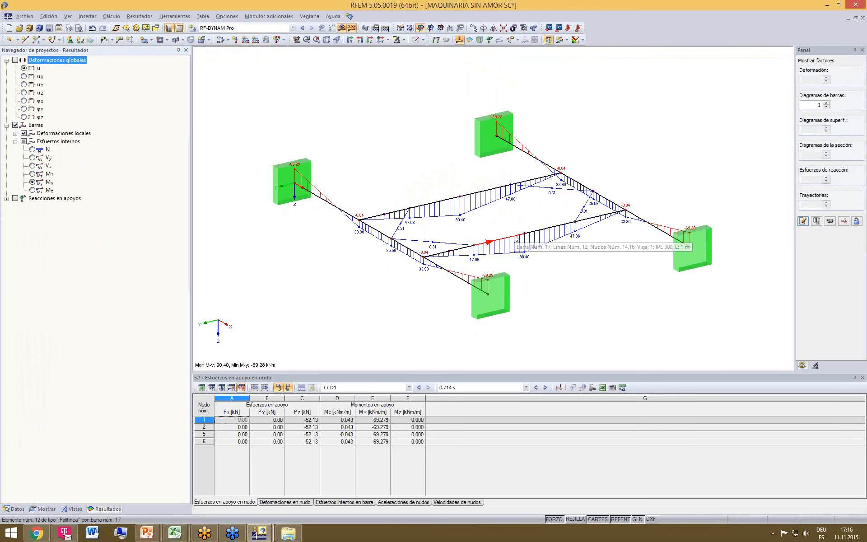
pyautogui.click(844, 221)
pyautogui.click(540, 112)
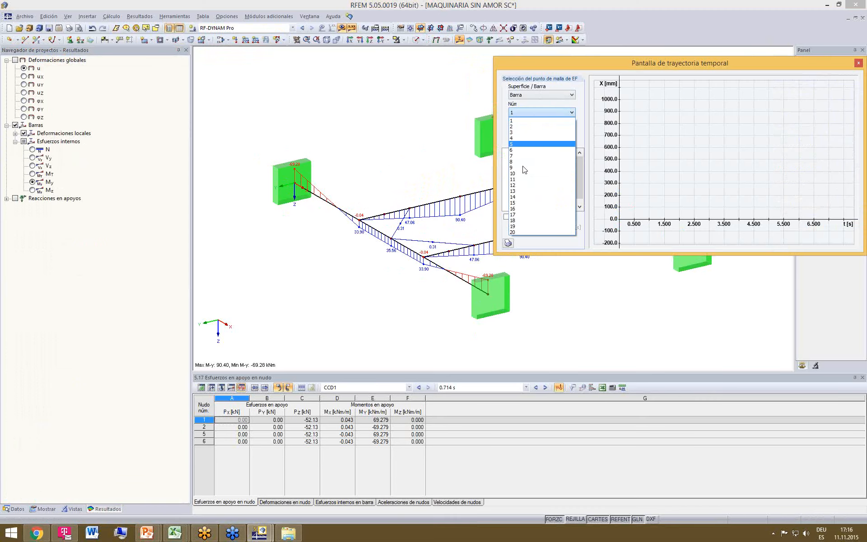
pyautogui.click(518, 215)
pyautogui.click(538, 131)
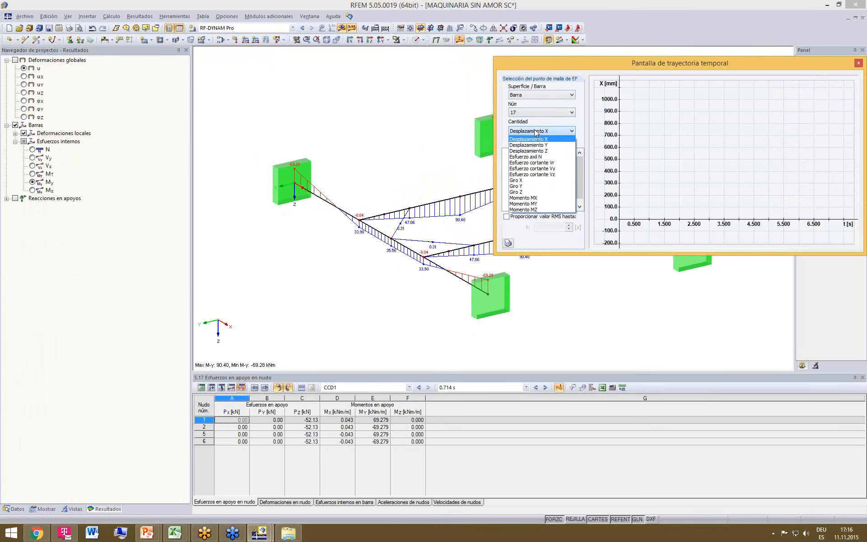
pyautogui.click(543, 204)
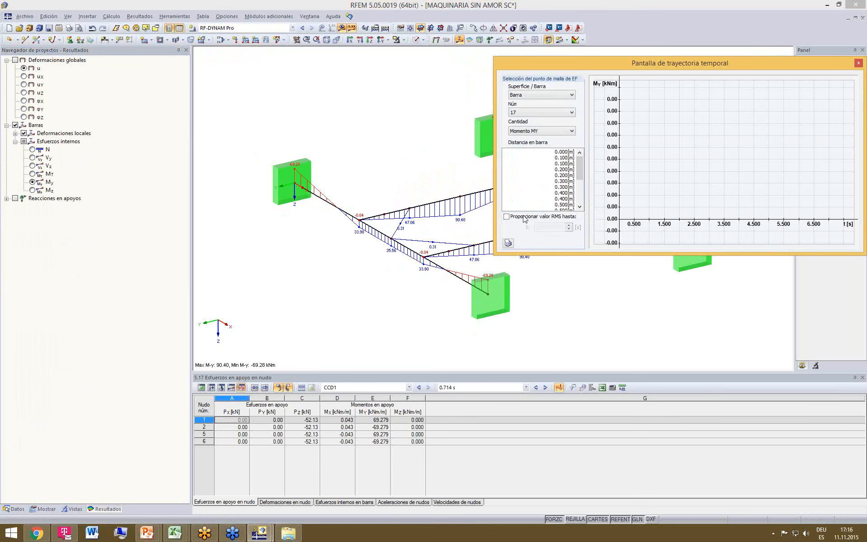
pyautogui.scroll(-4, 568, 181)
pyautogui.click(567, 206)
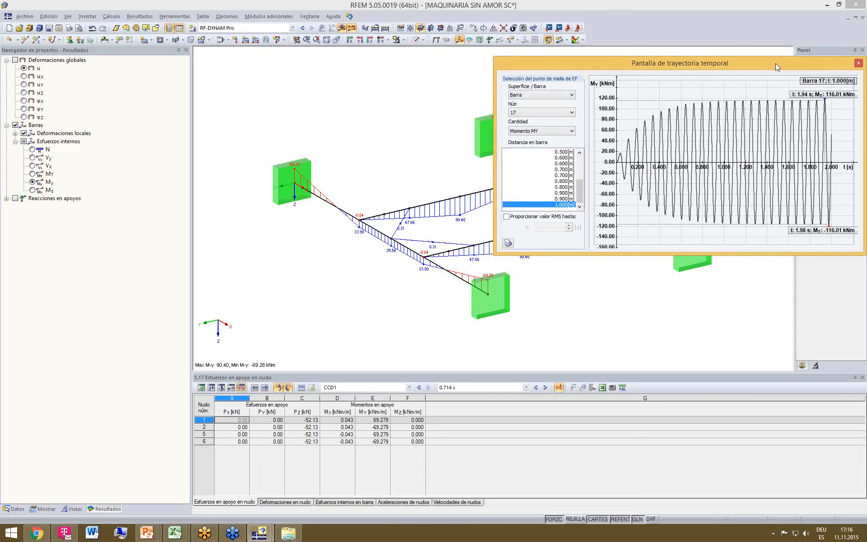
pyautogui.moveTo(776, 63); pyautogui.dragTo(634, 63)
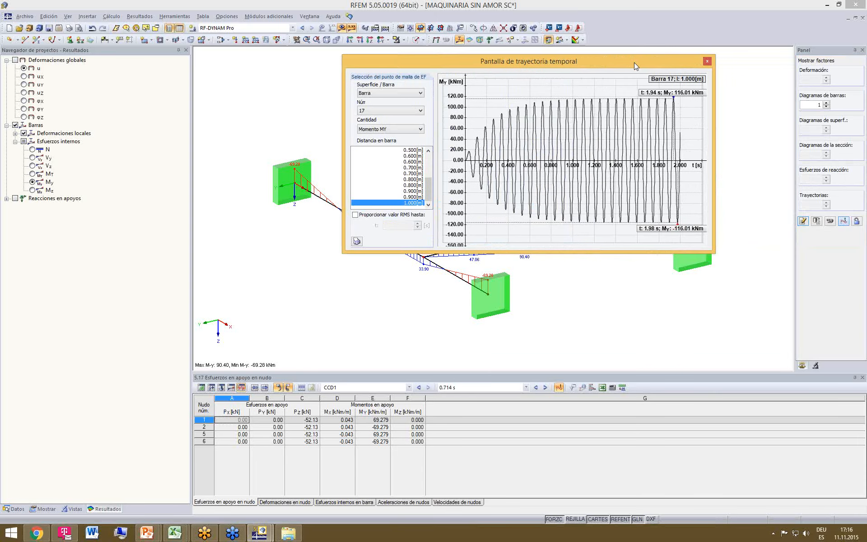
pyautogui.click(711, 61)
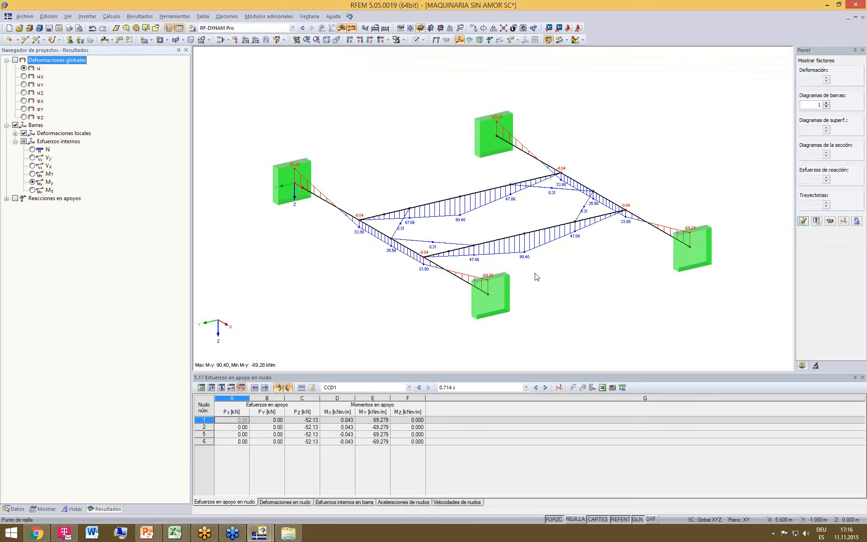
# - In the RF-DYNAM Pro input for CCD1, activate the selected time-step results and Crear combinación de resultados, accept and calculate
pyautogui.click(15, 509)
pyautogui.doubleClick(79, 426)
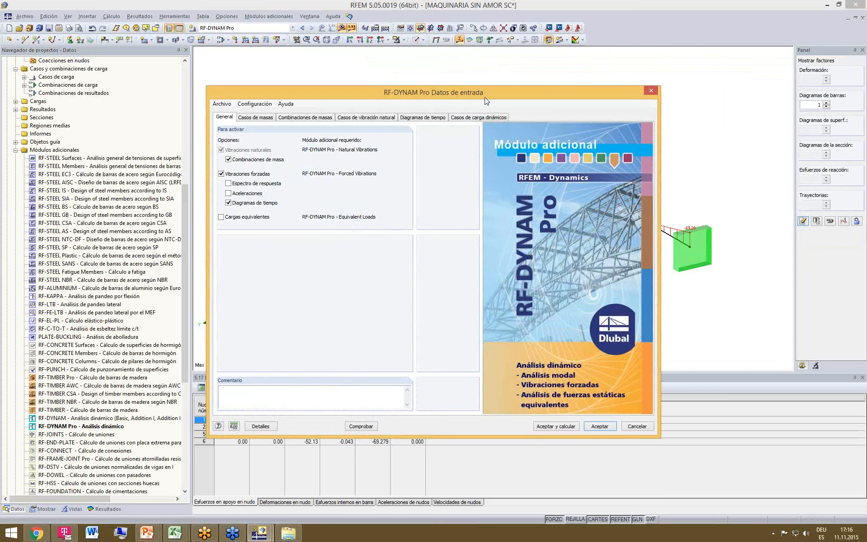
pyautogui.click(475, 117)
pyautogui.click(421, 157)
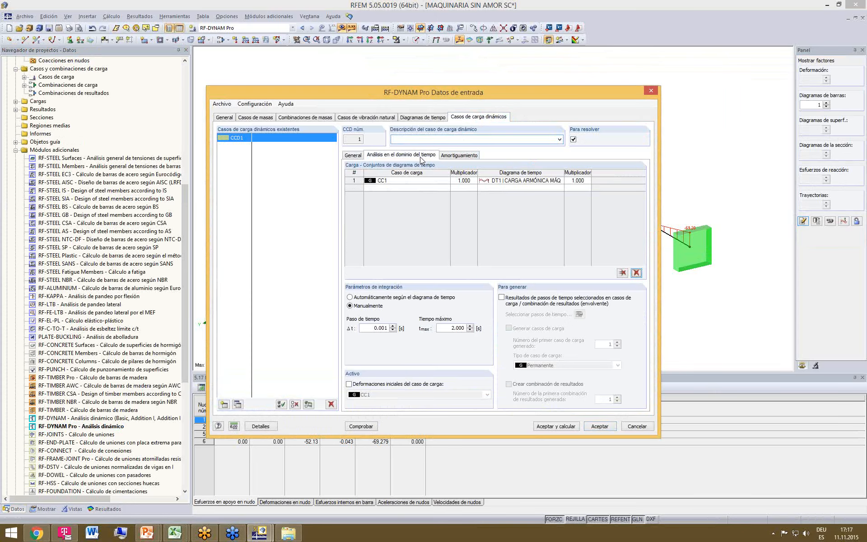
pyautogui.click(508, 298)
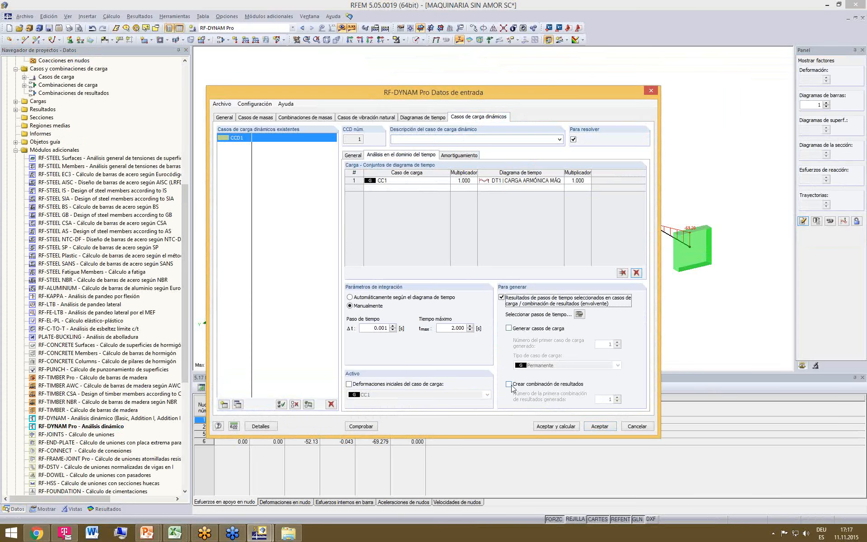
pyautogui.click(510, 384)
pyautogui.click(568, 427)
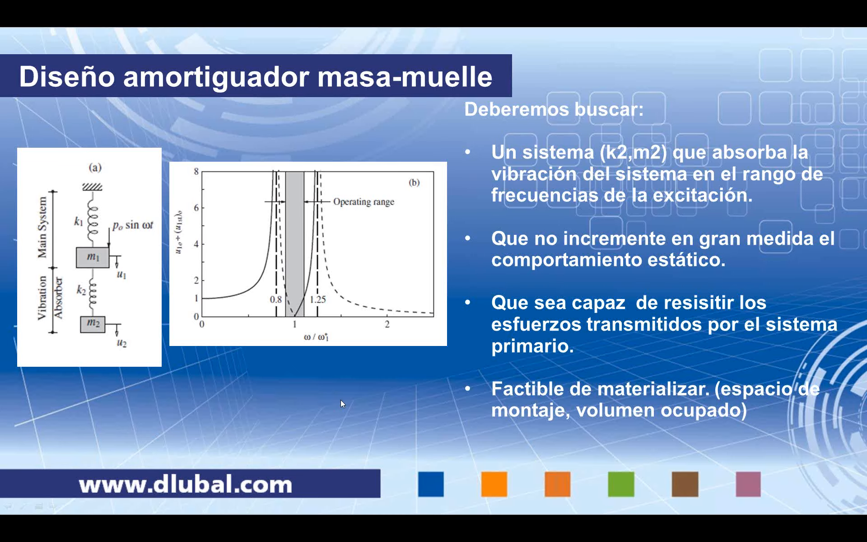
pyautogui.click(341, 400)
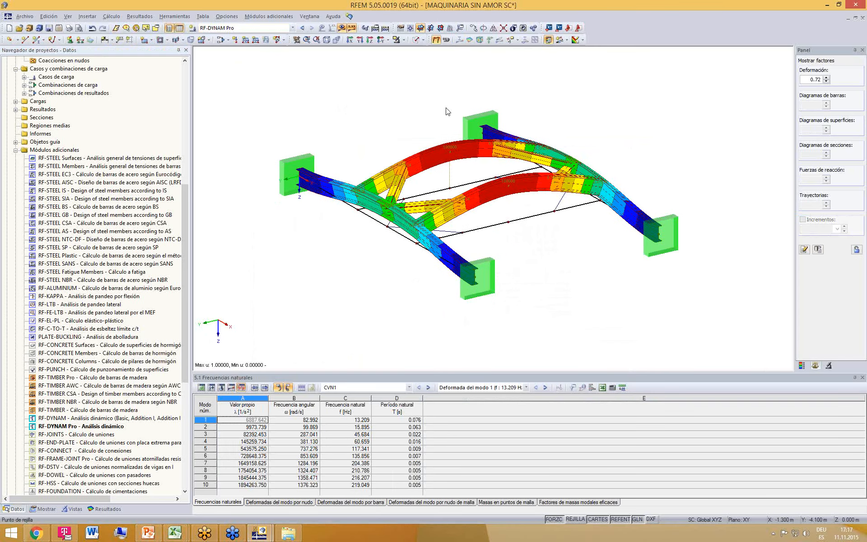
# - Display the My bending moment envelope on the members for result combination CR1 - CCD1, Envolvente resultante
pyautogui.keyDown('ctrl'); pyautogui.moveTo(445, 110); pyautogui.dragTo(412, 106, button='middle'); pyautogui.keyUp('ctrl')
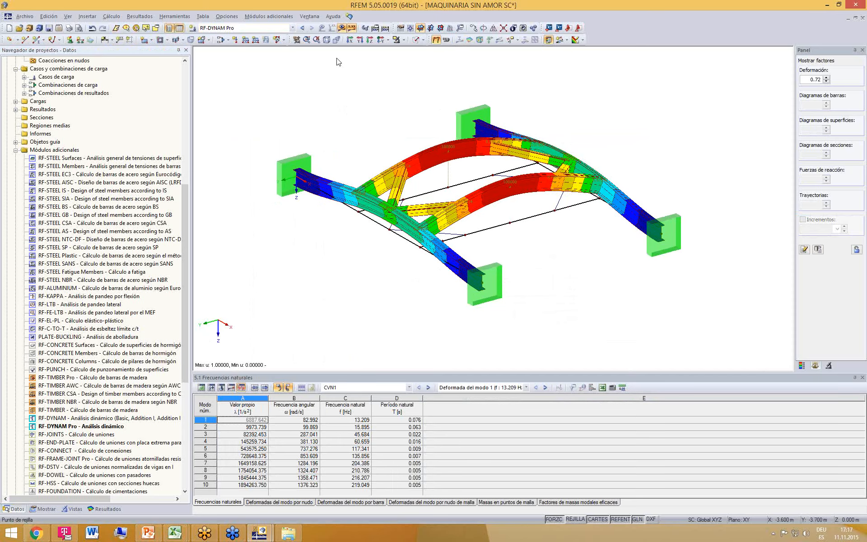
pyautogui.click(293, 28)
pyautogui.click(288, 61)
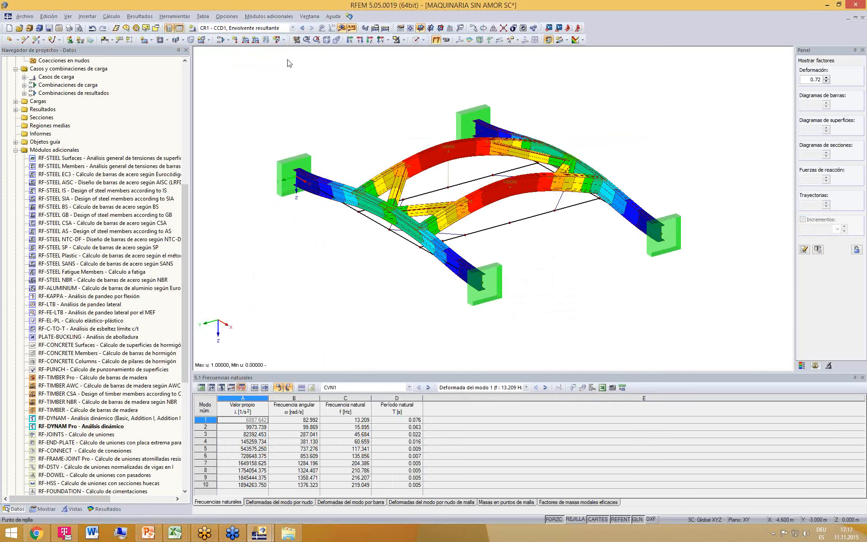
pyautogui.click(96, 510)
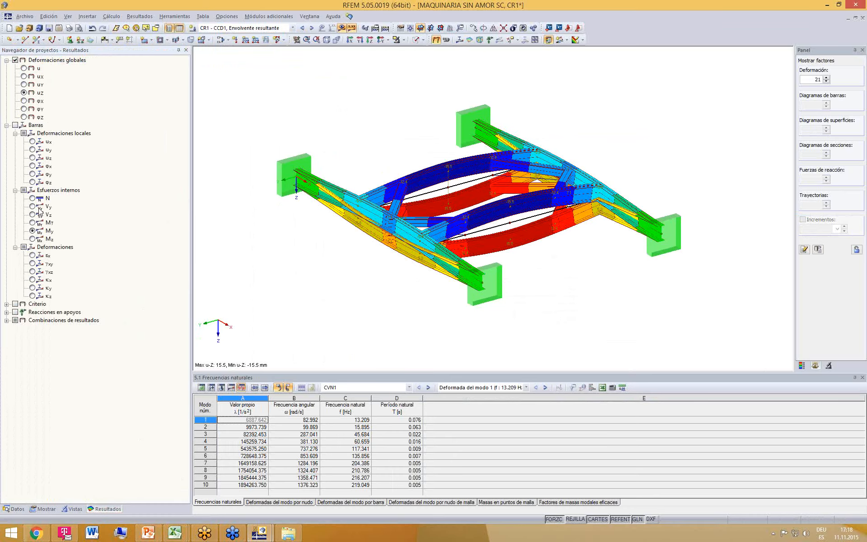
pyautogui.click(32, 231)
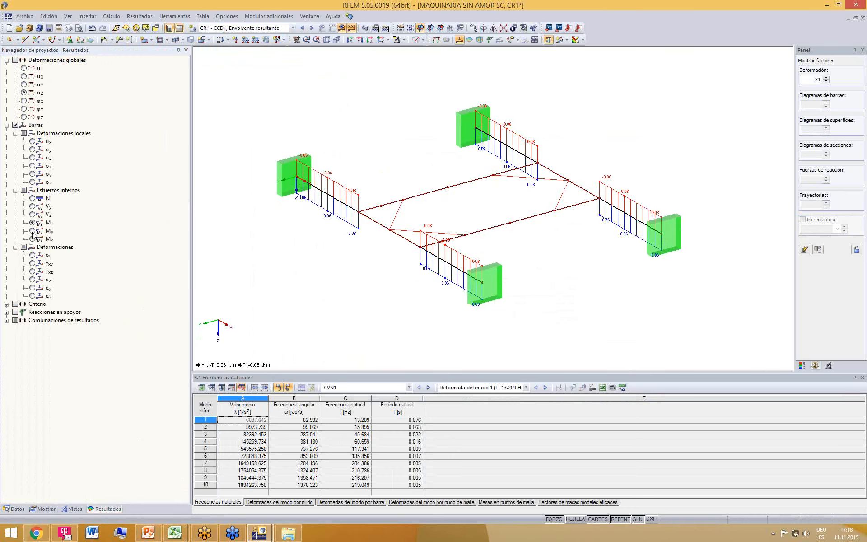
pyautogui.scroll(2, 555, 264)
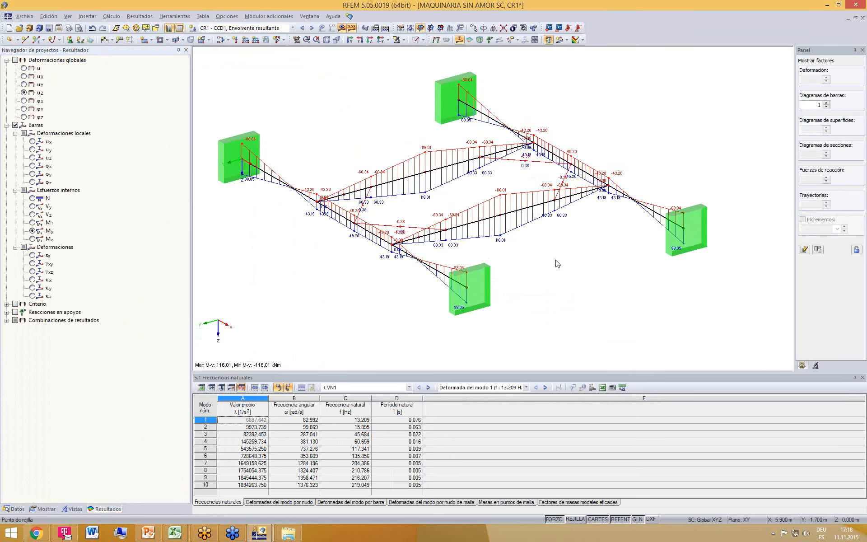
pyautogui.keyDown('ctrl'); pyautogui.moveTo(556, 263); pyautogui.dragTo(505, 257, button='middle'); pyautogui.keyUp('ctrl')
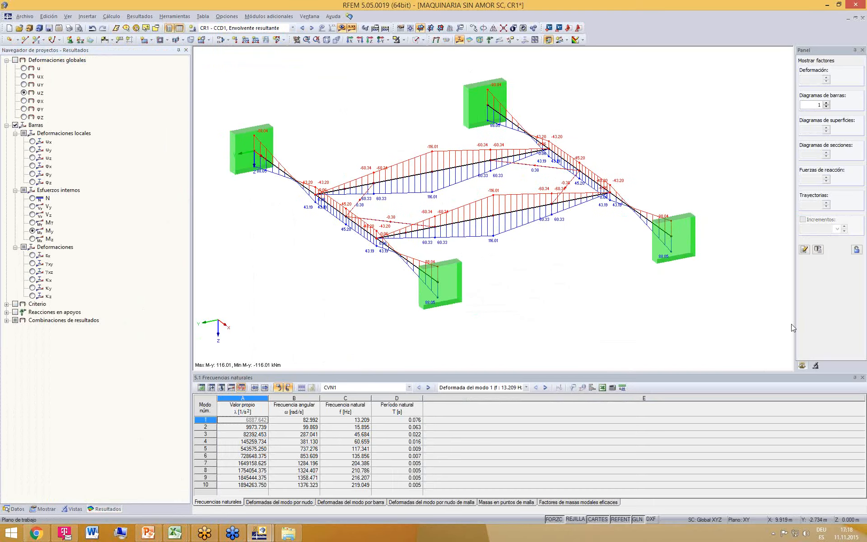
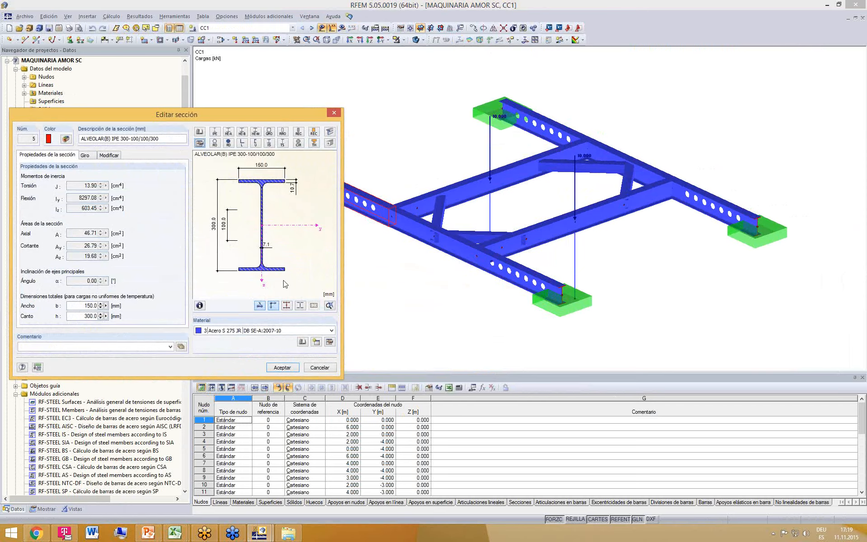
# - Inspect the built-up section library for Viga alveolar con alvéolos circulares and close the section and member dialogs without changes
pyautogui.click(529, 271)
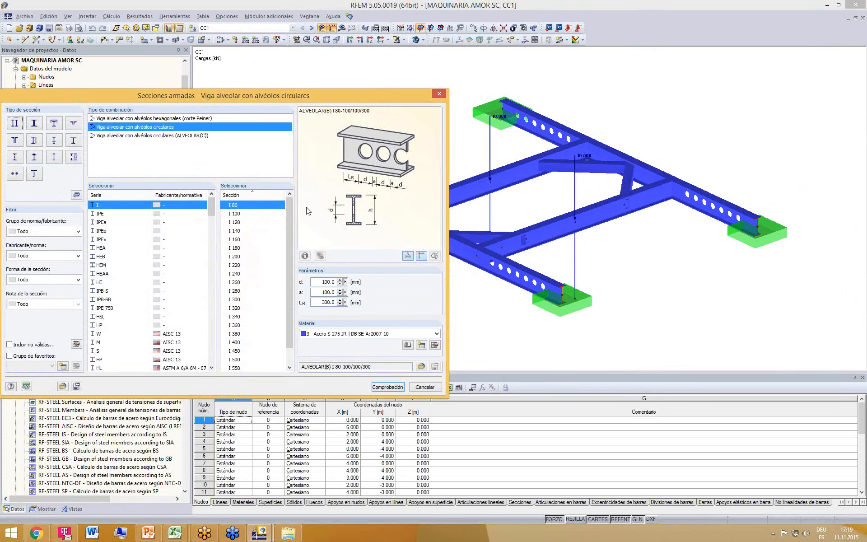
pyautogui.click(425, 387)
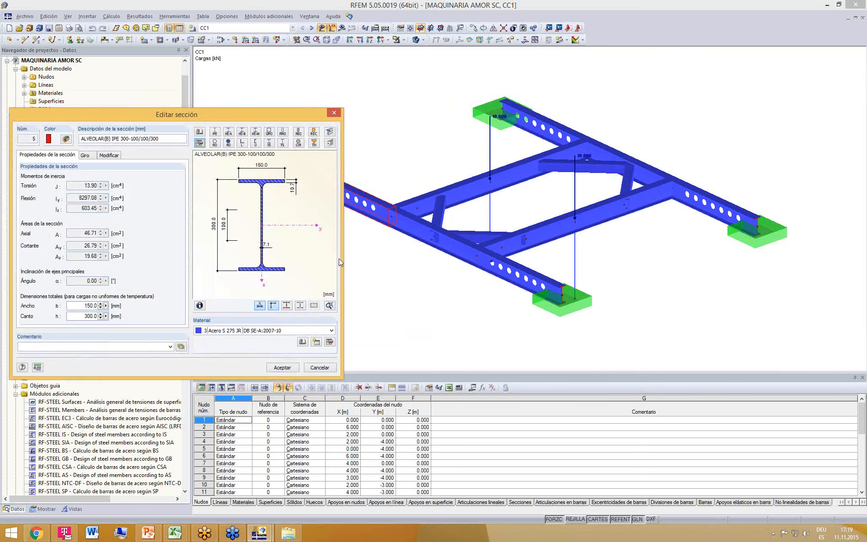
pyautogui.click(324, 370)
pyautogui.click(301, 357)
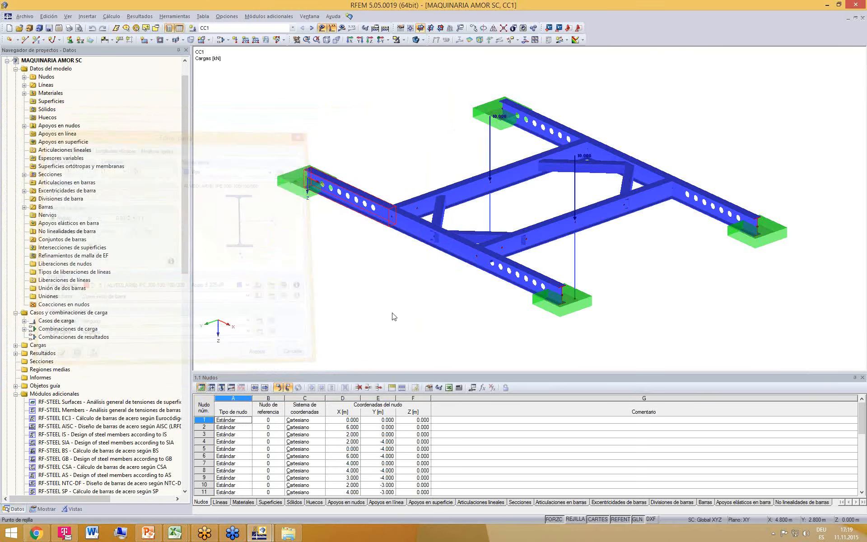
# - Step through the load cases from CC1 to CC3 and examine the loads on the frame and suspended masses
pyautogui.keyDown('ctrl'); pyautogui.moveTo(456, 303); pyautogui.dragTo(575, 286, button='middle'); pyautogui.keyUp('ctrl')
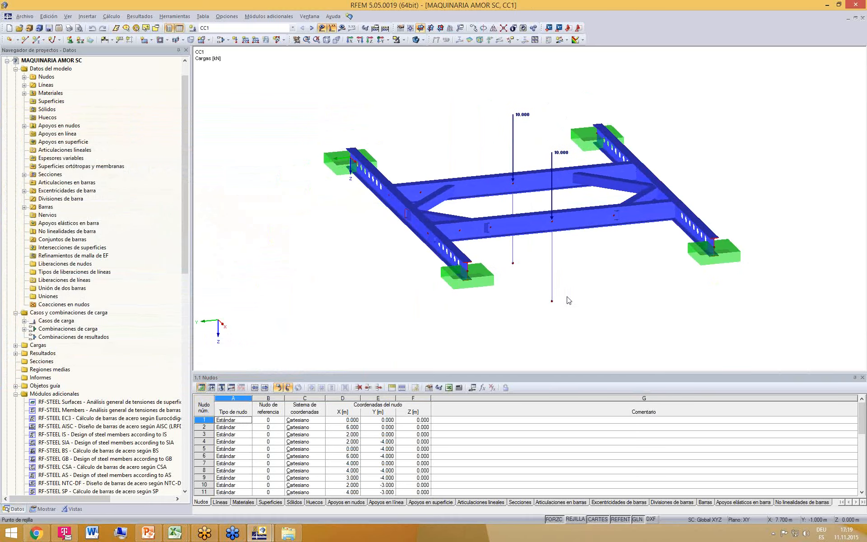
pyautogui.click(311, 28)
pyautogui.click(311, 28)
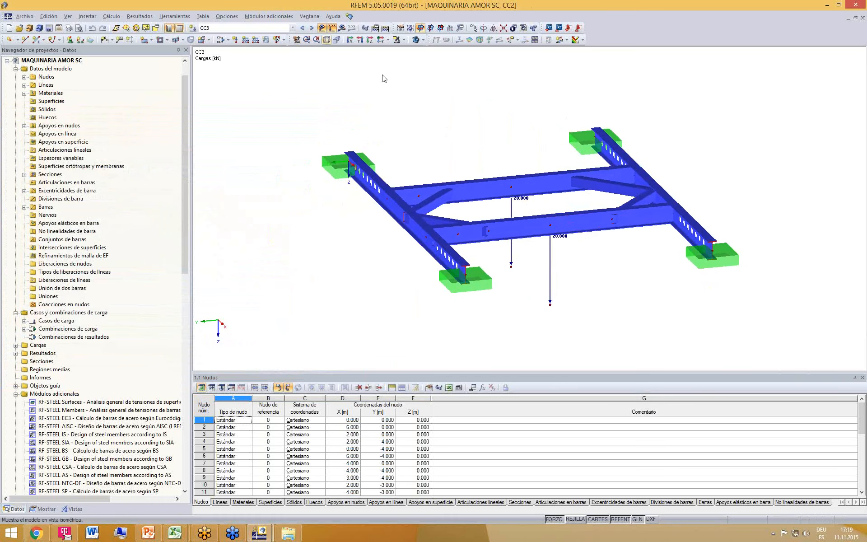
pyautogui.keyDown('ctrl'); pyautogui.moveTo(402, 136); pyautogui.dragTo(561, 277, button='middle'); pyautogui.keyUp('ctrl')
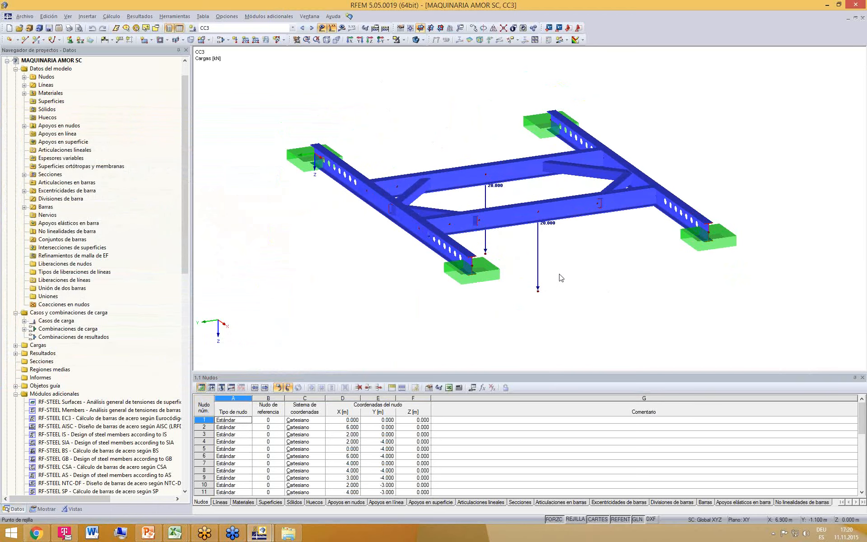
pyautogui.keyDown('ctrl'); pyautogui.moveTo(550, 286); pyautogui.dragTo(481, 221, button='middle'); pyautogui.keyUp('ctrl')
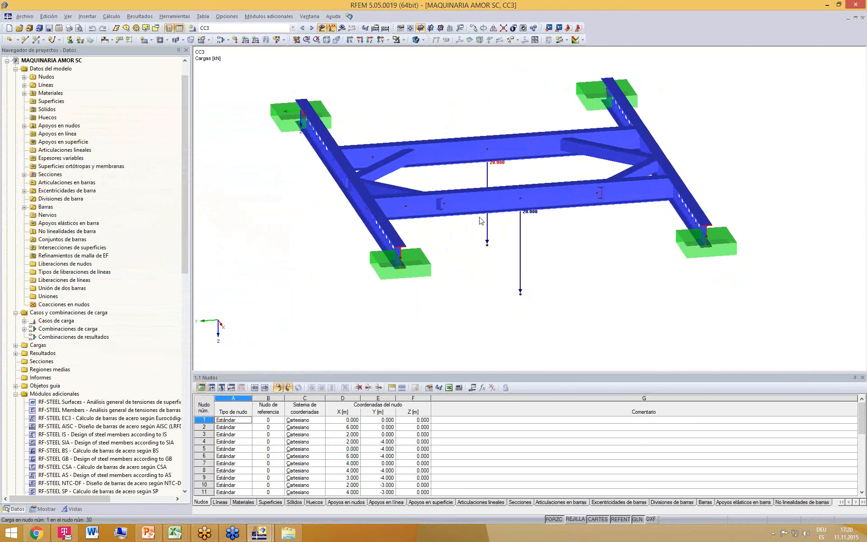
pyautogui.keyDown('ctrl'); pyautogui.moveTo(514, 279); pyautogui.dragTo(321, 302, button='middle'); pyautogui.keyUp('ctrl')
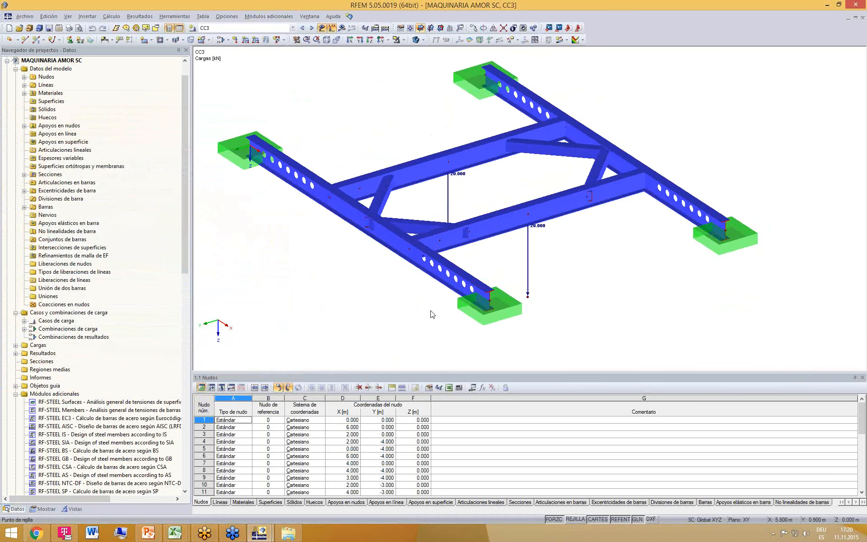
# - Select load case CC1 and display its My bending moment diagrams on the members
pyautogui.moveTo(185, 270); pyautogui.dragTo(186, 347)
pyautogui.click(267, 28)
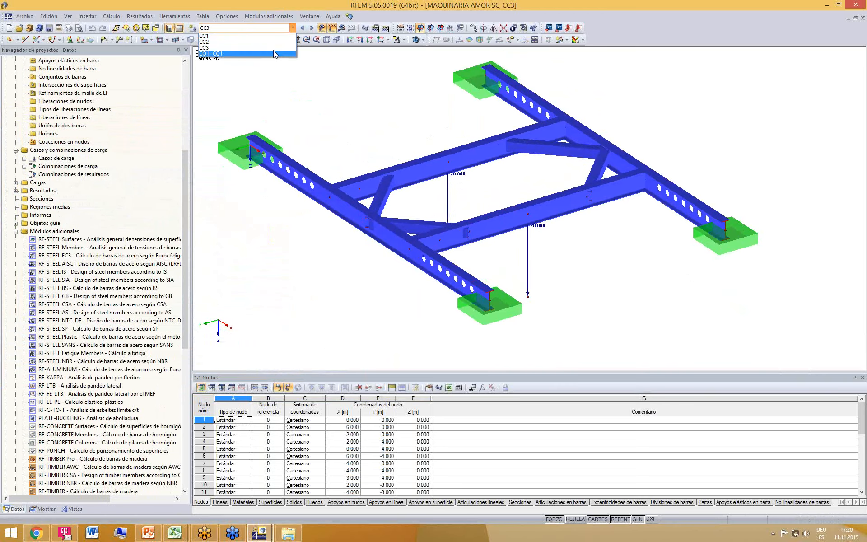
pyautogui.click(268, 36)
pyautogui.click(342, 28)
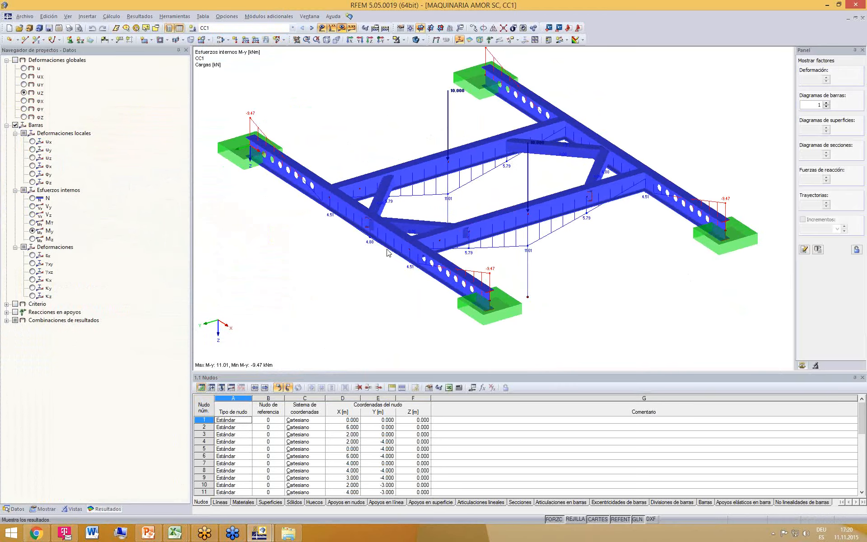
pyautogui.keyDown('ctrl'); pyautogui.moveTo(459, 194); pyautogui.dragTo(459, 197, button='middle'); pyautogui.keyUp('ctrl')
pyautogui.moveTo(346, 138); pyautogui.dragTo(364, 157, button='middle')
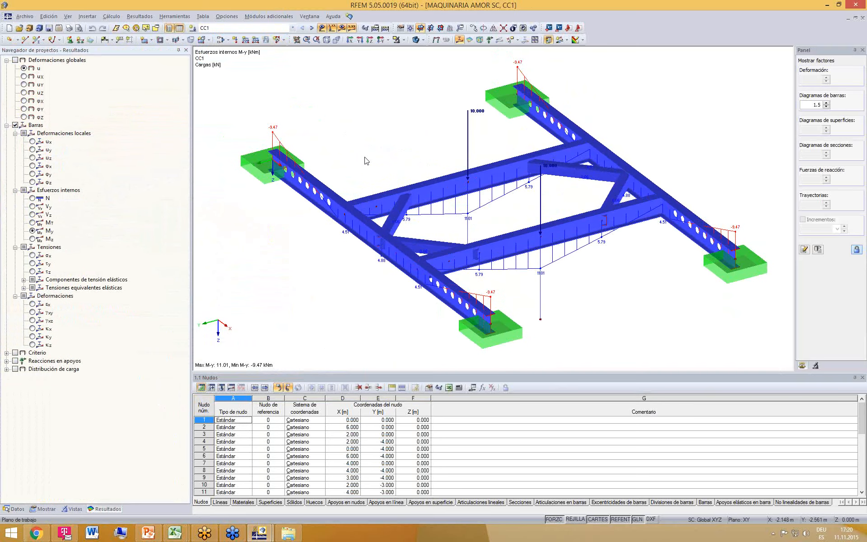
# - Display the global deformations u of the frame with its absorbers for load case CC1
pyautogui.click(436, 40)
pyautogui.keyDown('ctrl'); pyautogui.moveTo(480, 202); pyautogui.dragTo(410, 141, button='middle'); pyautogui.keyUp('ctrl')
pyautogui.scroll(-1, 482, 187)
pyautogui.moveTo(492, 164); pyautogui.dragTo(583, 240, button='middle')
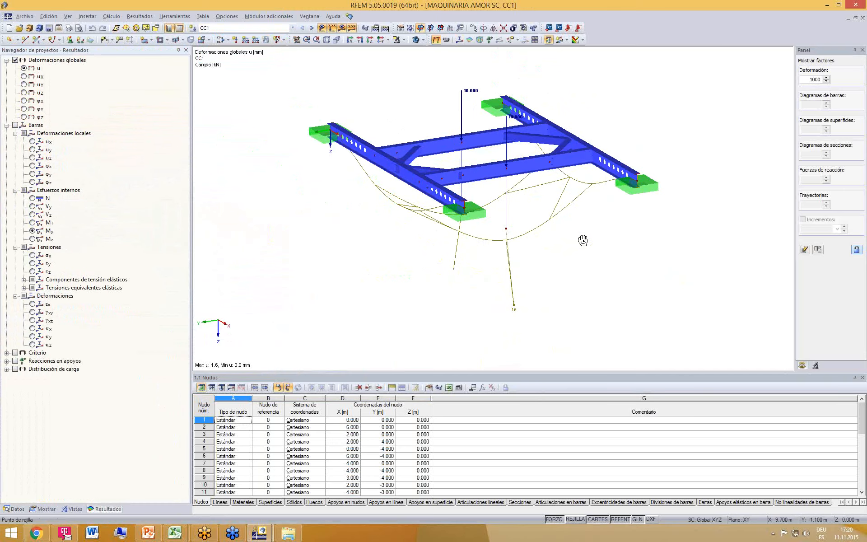
# - Switch to load combination CO1 and examine its global deformations u down to the ends of the suspended absorbers
pyautogui.click(293, 28)
pyautogui.click(211, 53)
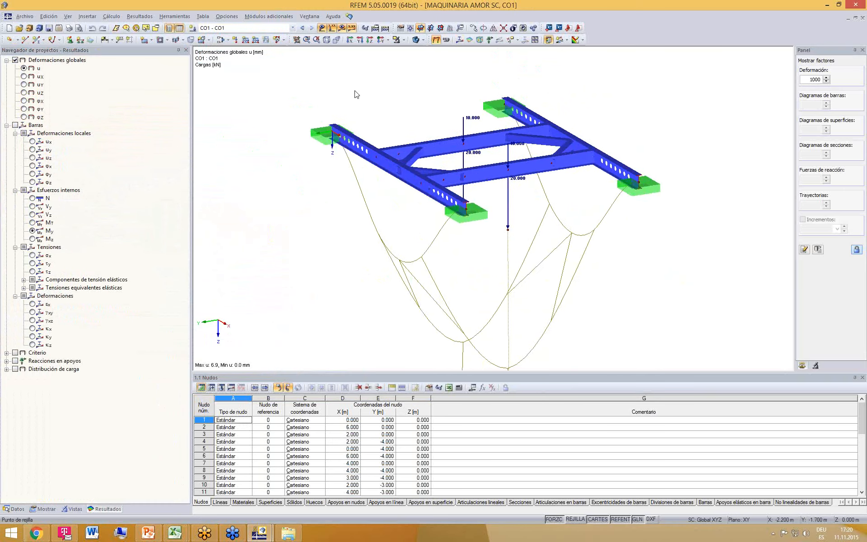
pyautogui.keyDown('ctrl'); pyautogui.moveTo(354, 91); pyautogui.dragTo(407, 126, button='middle'); pyautogui.keyUp('ctrl')
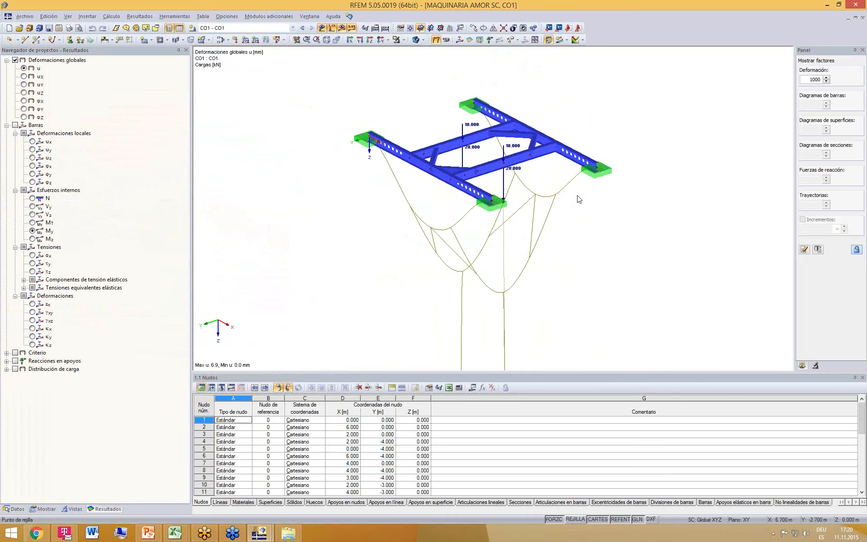
pyautogui.moveTo(580, 194); pyautogui.dragTo(567, 139, button='middle')
pyautogui.scroll(2, 496, 357)
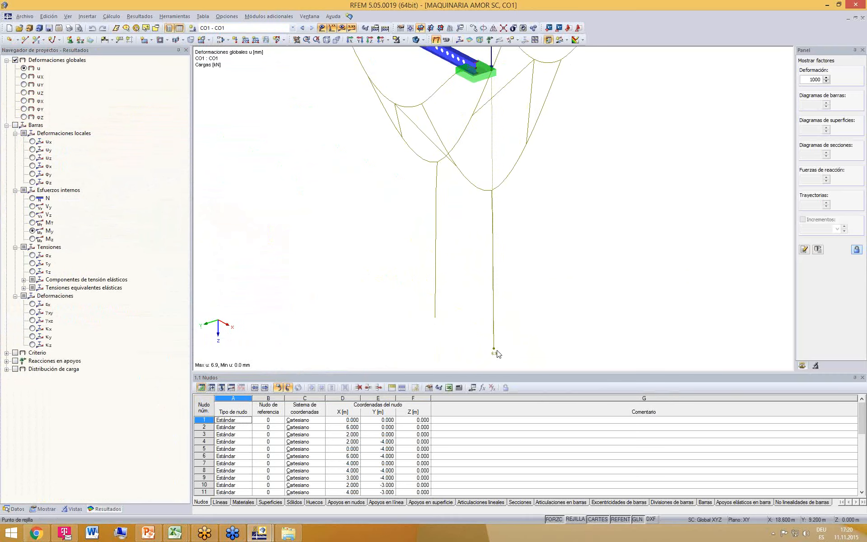
pyautogui.scroll(-2, 498, 354)
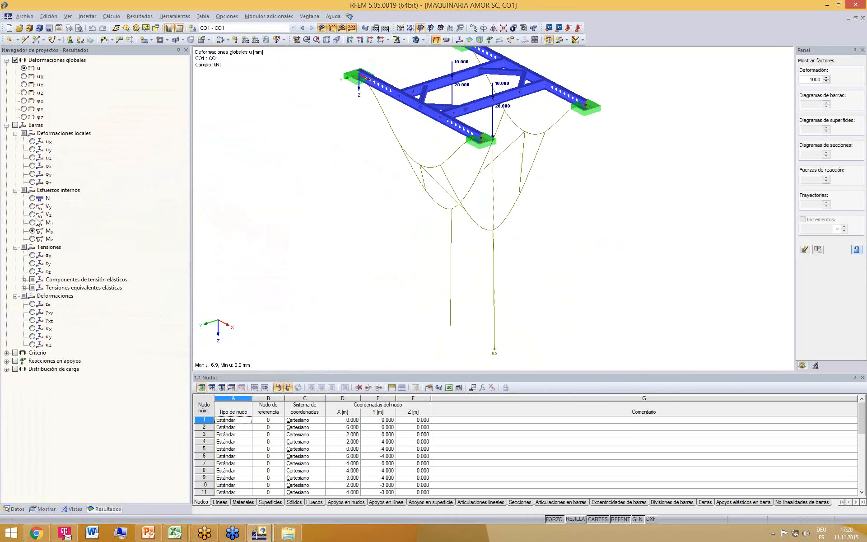
# - Display the My bending moment diagrams of CO1 on the members and show the frame in wireframe to examine them
pyautogui.click(15, 126)
pyautogui.scroll(2, 510, 118)
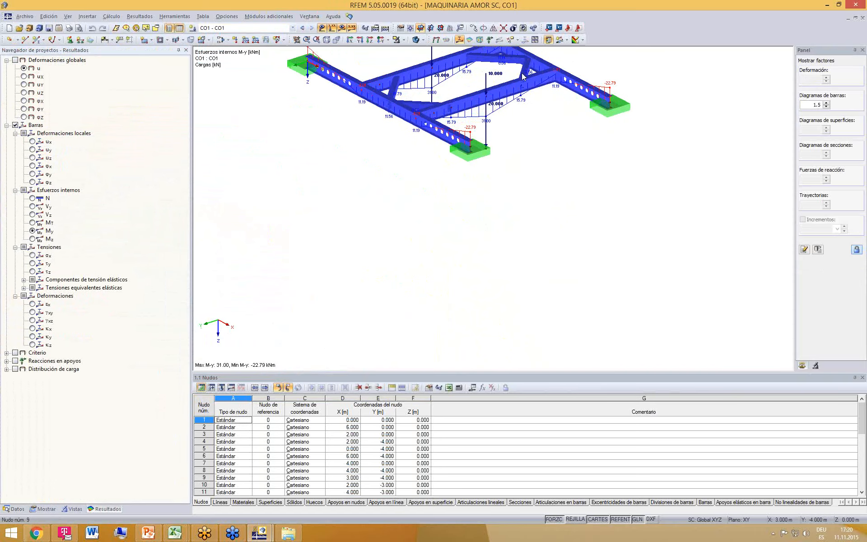
pyautogui.click(415, 40)
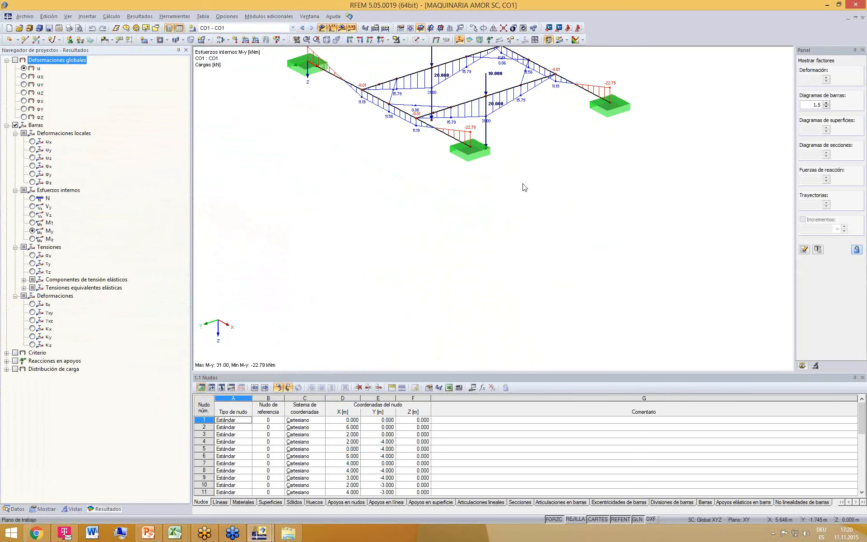
pyautogui.scroll(5, 524, 188)
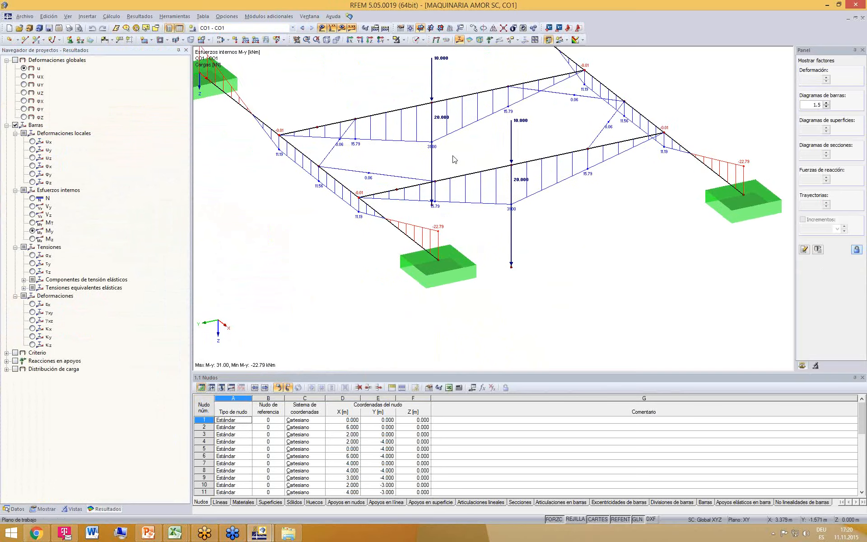
pyautogui.scroll(-2, 454, 159)
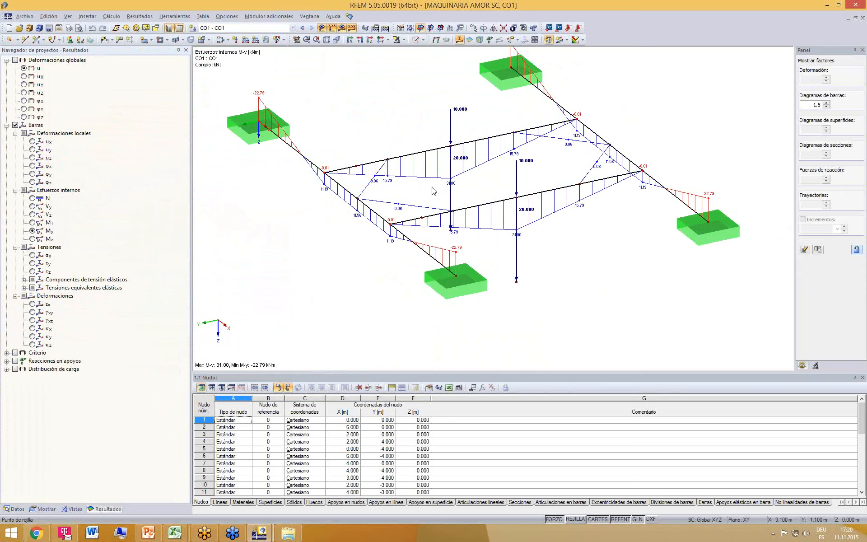
pyautogui.scroll(-1, 390, 294)
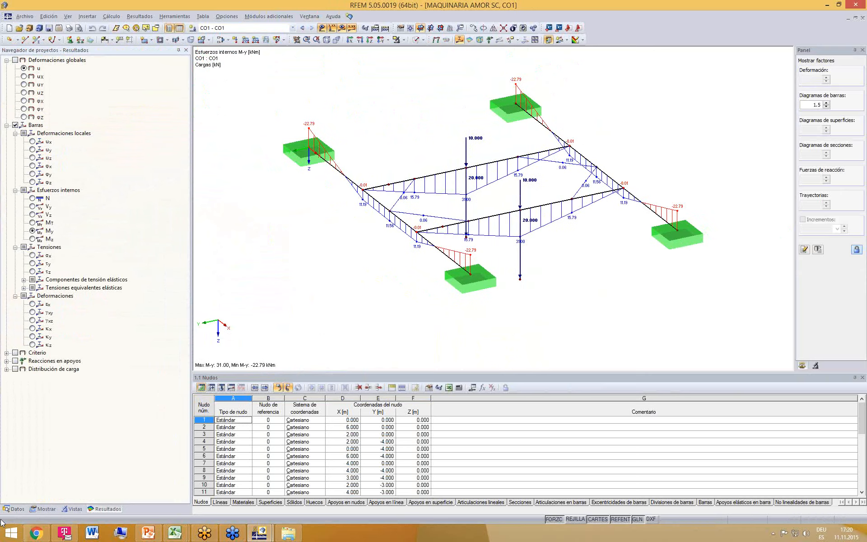
# - Open the RF-DYNAM Pro dynamic analysis add-on module for the absorber model and activate mass combinations
pyautogui.click(15, 510)
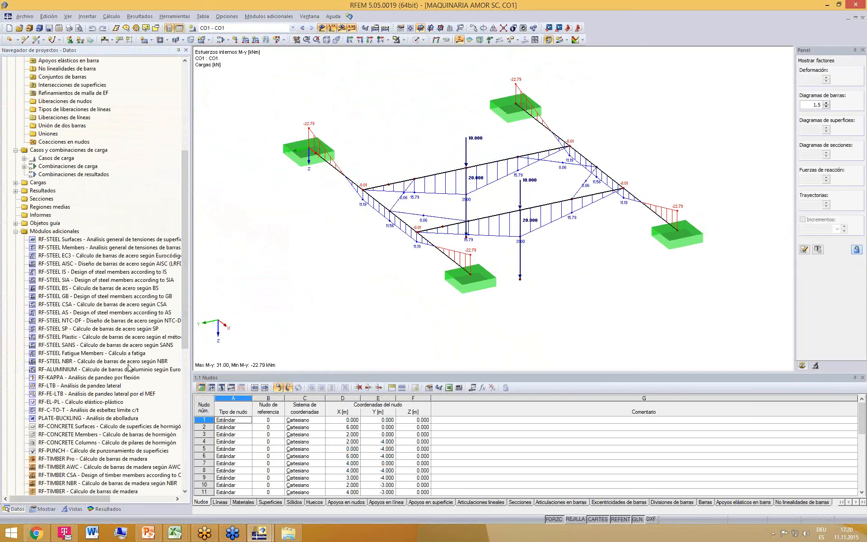
pyautogui.scroll(-6, 72, 443)
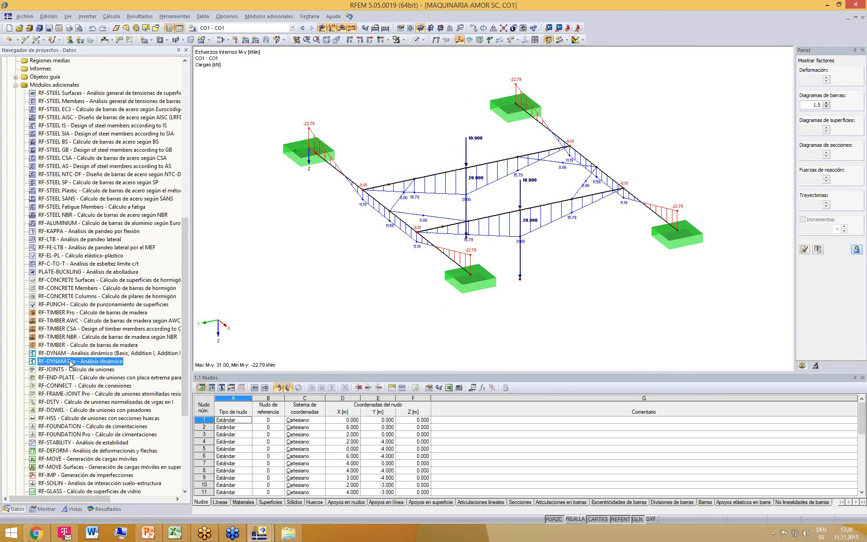
pyautogui.doubleClick(69, 361)
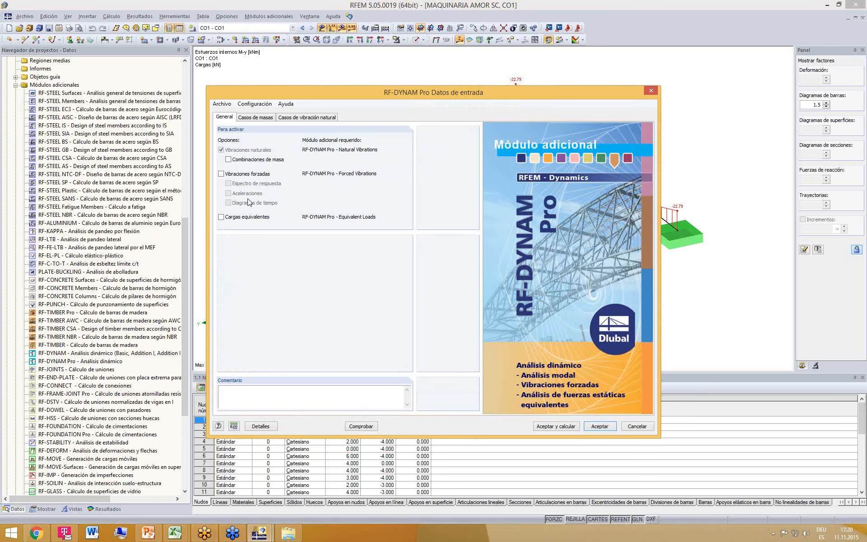
pyautogui.click(229, 160)
# - In mass case CM1, enable additional nodal masses and assign 1000 kg to nodes 15 and 16 at the absorbers' upper ends
pyautogui.click(255, 117)
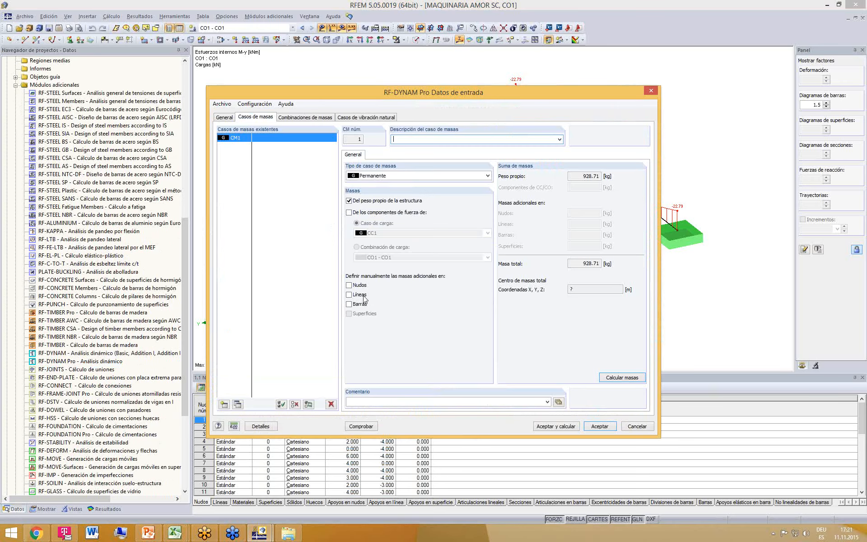
pyautogui.click(349, 285)
pyautogui.click(384, 154)
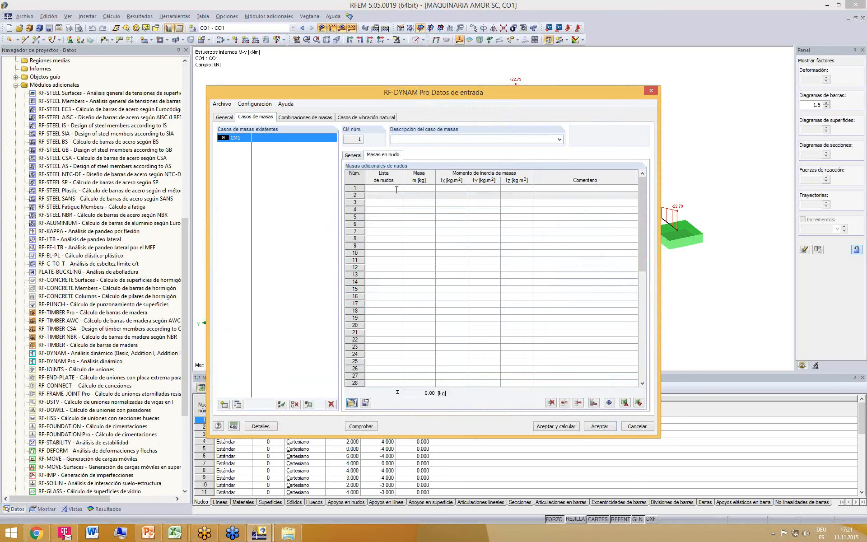
pyautogui.click(396, 188)
pyautogui.click(399, 188)
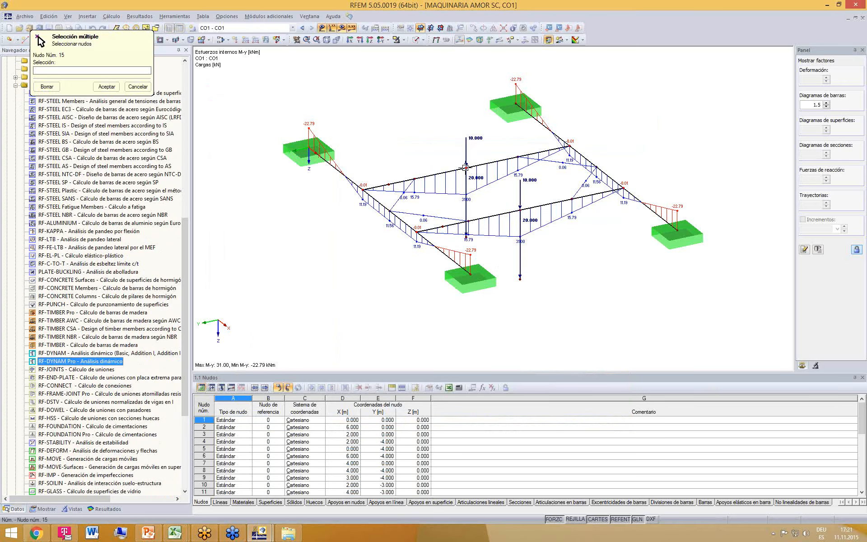
pyautogui.click(465, 168)
pyautogui.click(521, 209)
pyautogui.click(106, 87)
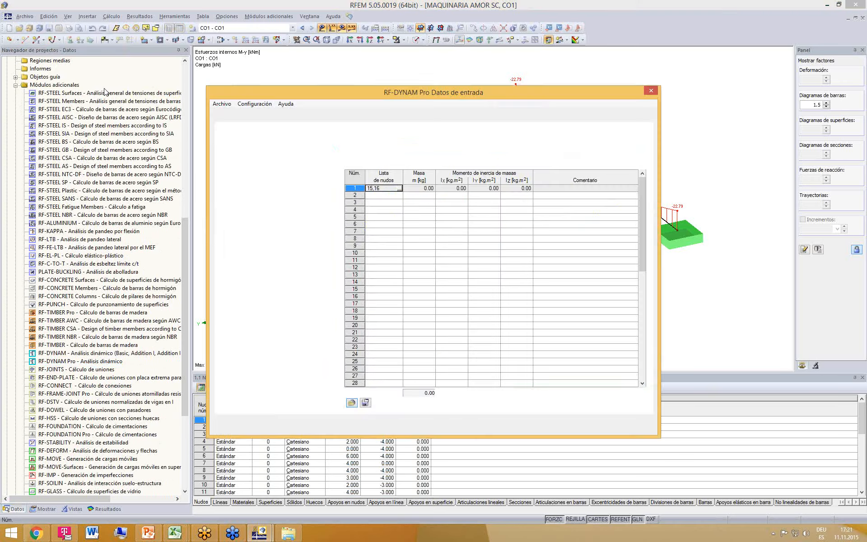
pyautogui.click(416, 189)
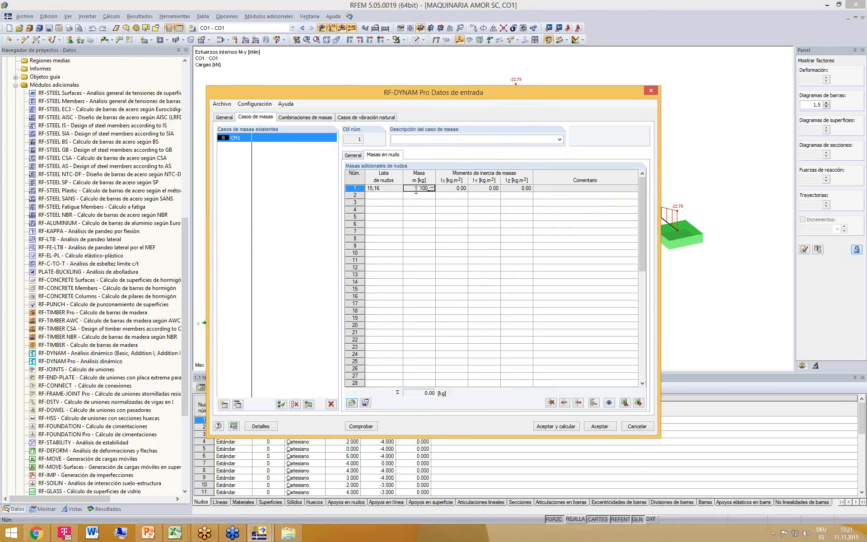
# - Assign 2000 kg to nodes 29 and 30 at the absorbers' lower ends and calculate the masses of CM1
pyautogui.click(394, 195)
pyautogui.click(398, 195)
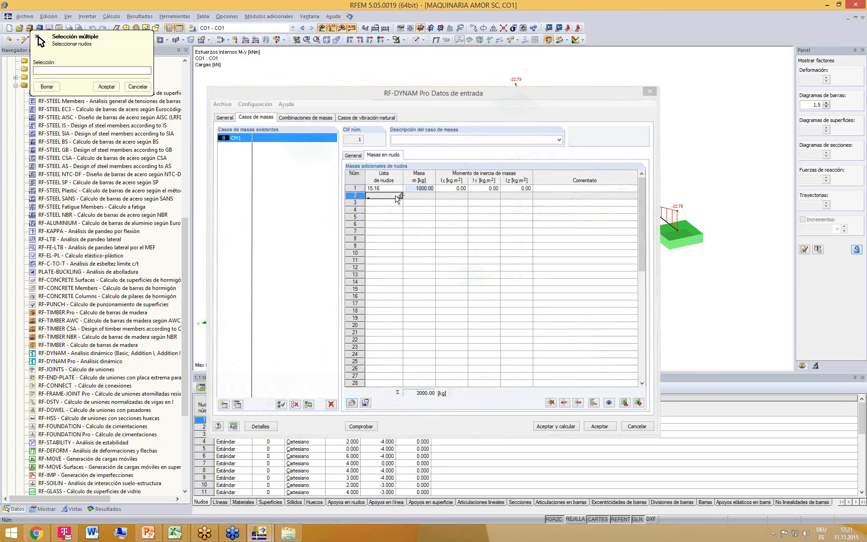
pyautogui.click(520, 279)
pyautogui.scroll(2, 478, 237)
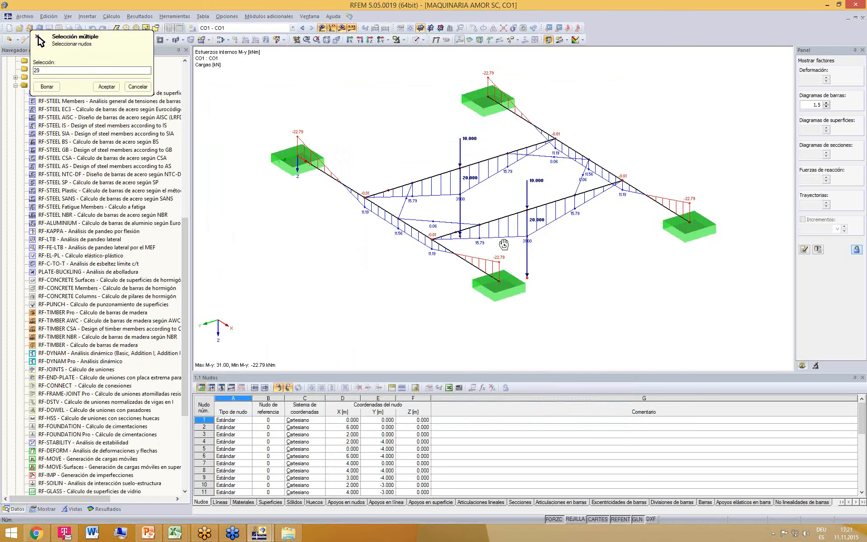
pyautogui.keyDown('ctrl'); pyautogui.moveTo(447, 219); pyautogui.dragTo(452, 228, button='middle'); pyautogui.keyUp('ctrl')
pyautogui.scroll(2, 453, 225)
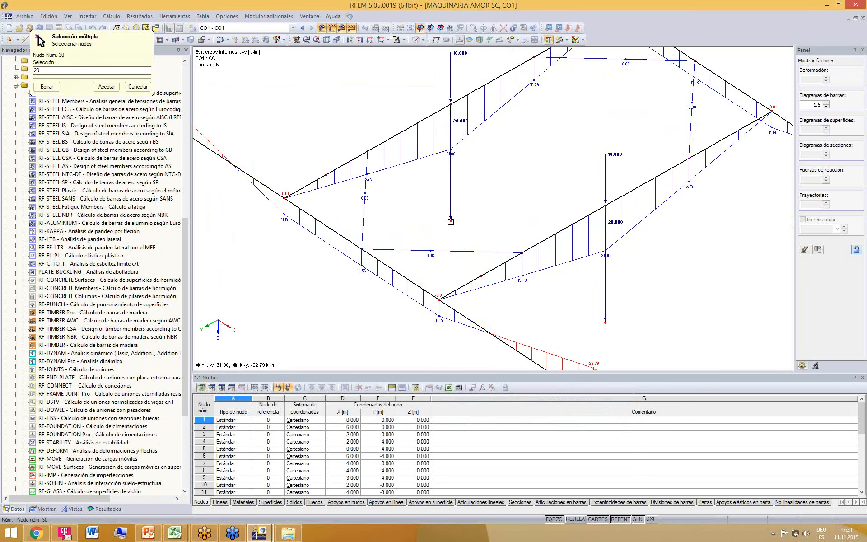
pyautogui.click(451, 220)
pyautogui.scroll(-2, 495, 241)
pyautogui.click(107, 86)
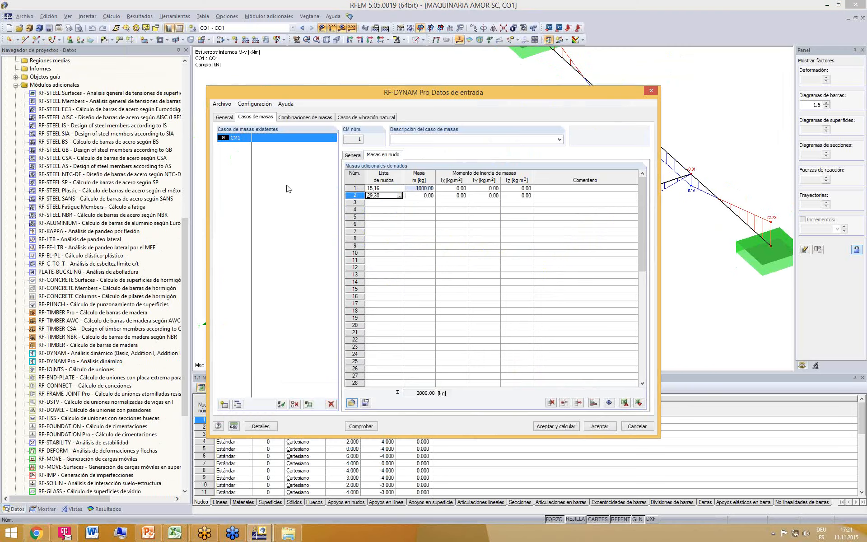
pyautogui.click(427, 195)
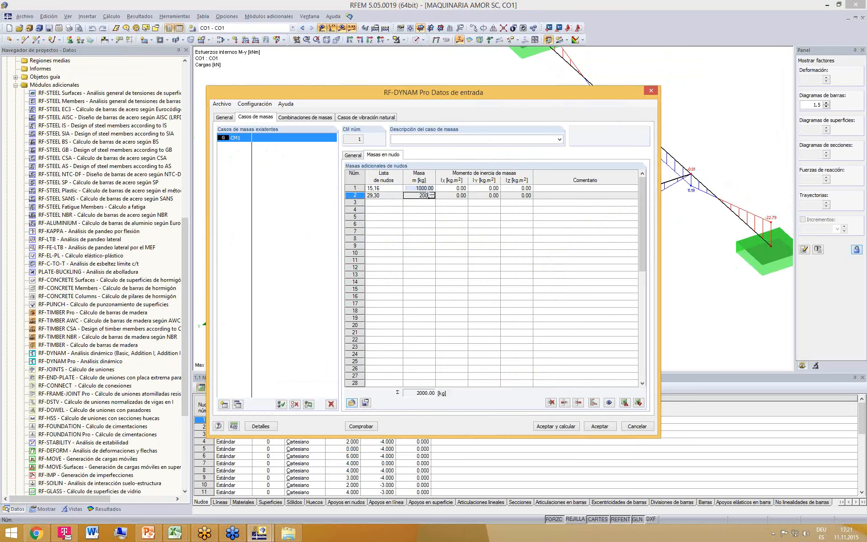
pyautogui.write('2000')
pyautogui.click(396, 203)
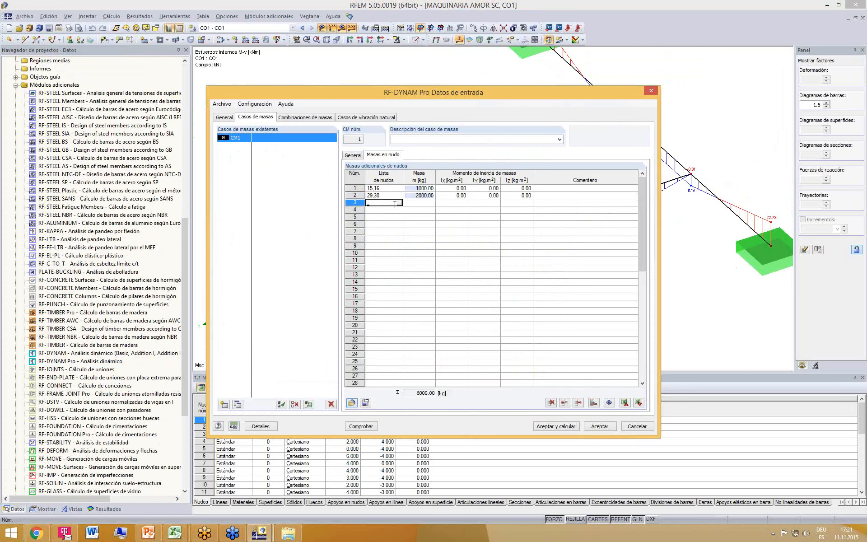
pyautogui.click(353, 155)
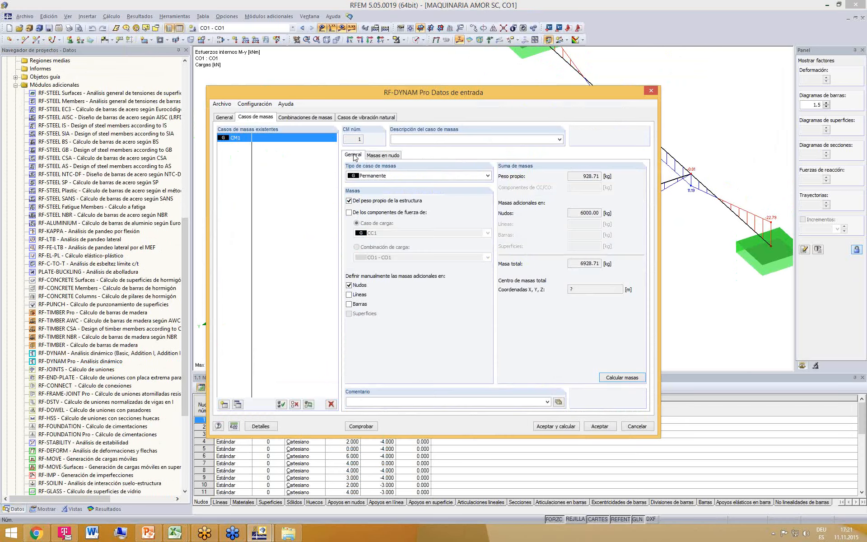
pyautogui.click(623, 377)
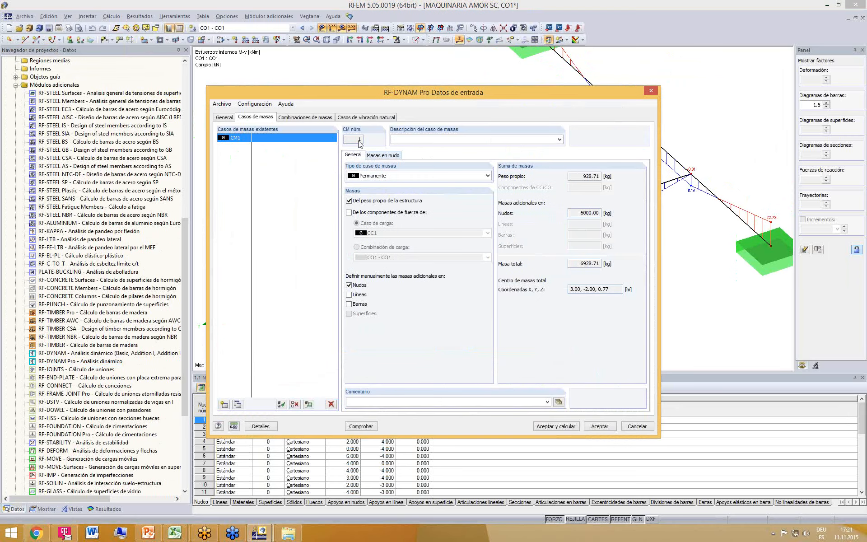
# - In natural vibration case CVN1, deactivate the acting masses in directions X and Y and about axis Z
pyautogui.click(313, 117)
pyautogui.click(355, 117)
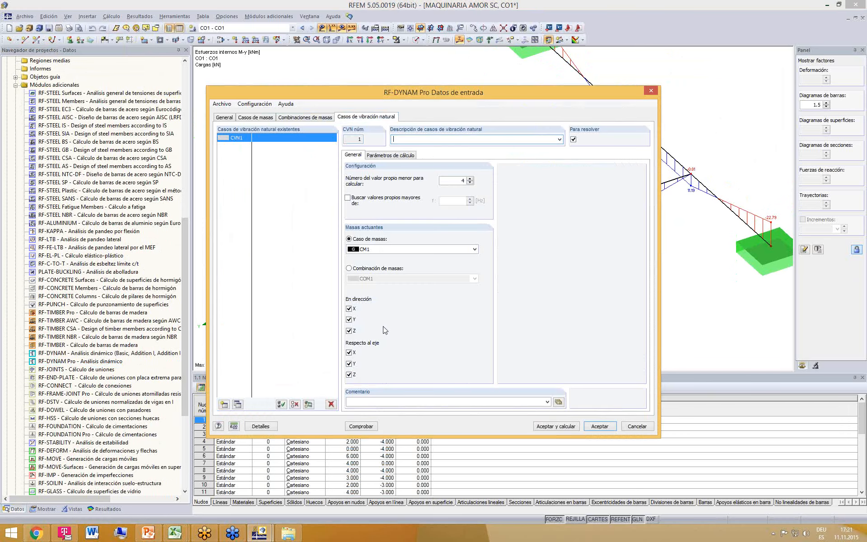
pyautogui.click(350, 374)
pyautogui.click(350, 319)
pyautogui.click(350, 309)
# - Activate the division of straight members in the FE mesh settings with at least 10 divisions and calculate the natural vibrations
pyautogui.click(390, 155)
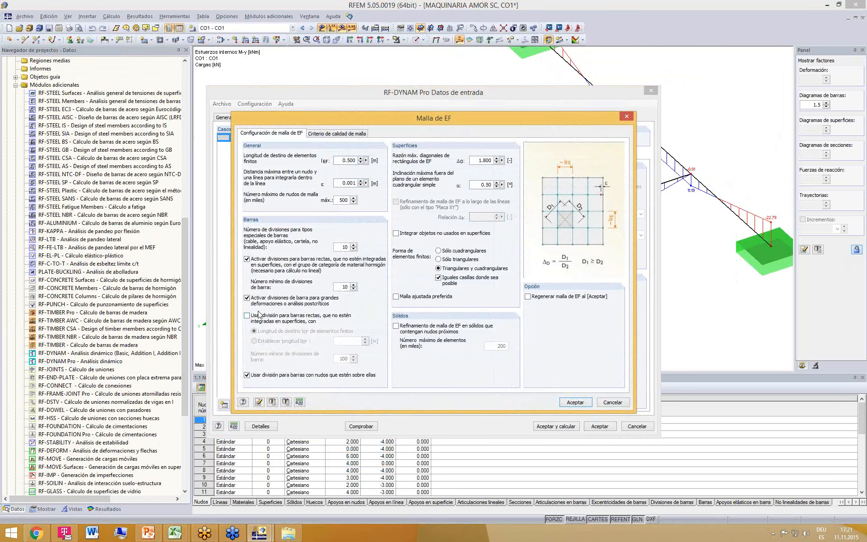
pyautogui.click(247, 316)
pyautogui.doubleClick(340, 359)
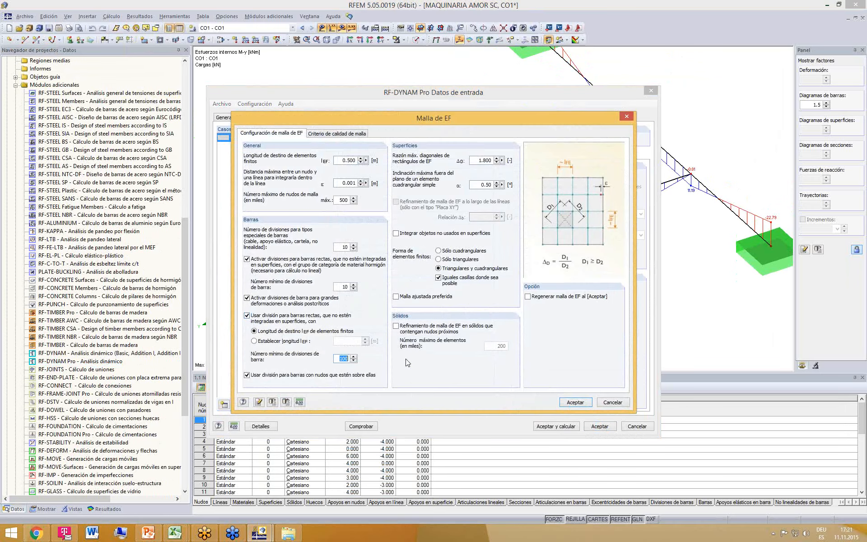
pyautogui.write('10')
pyautogui.click(575, 402)
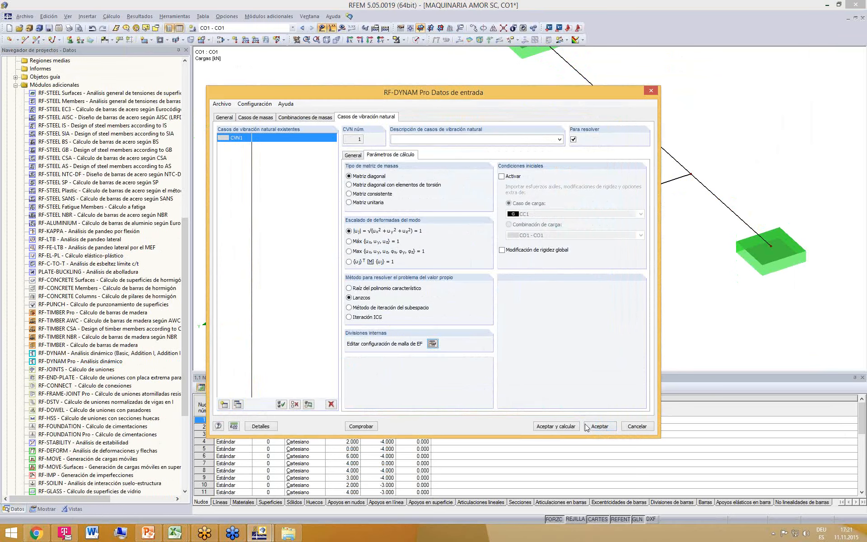
pyautogui.click(559, 427)
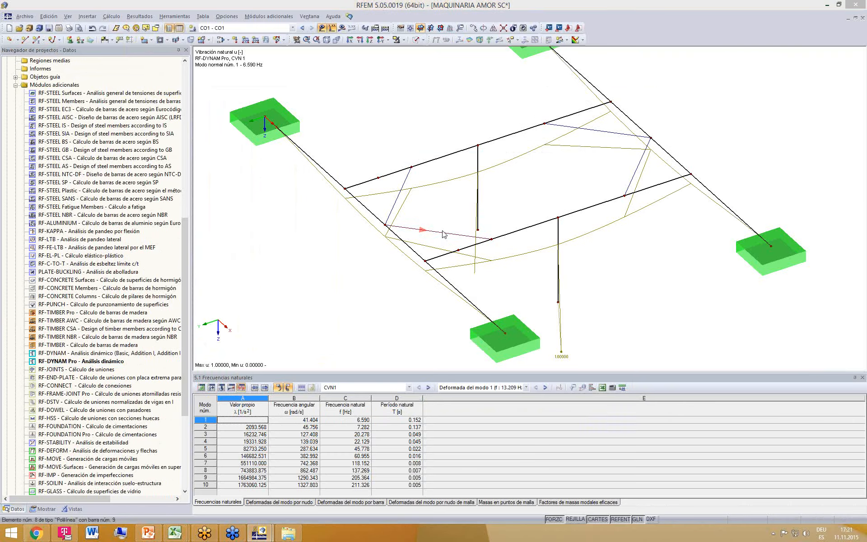
# - Display the member deformations of the first mode shape as coloured sections
pyautogui.click(45, 509)
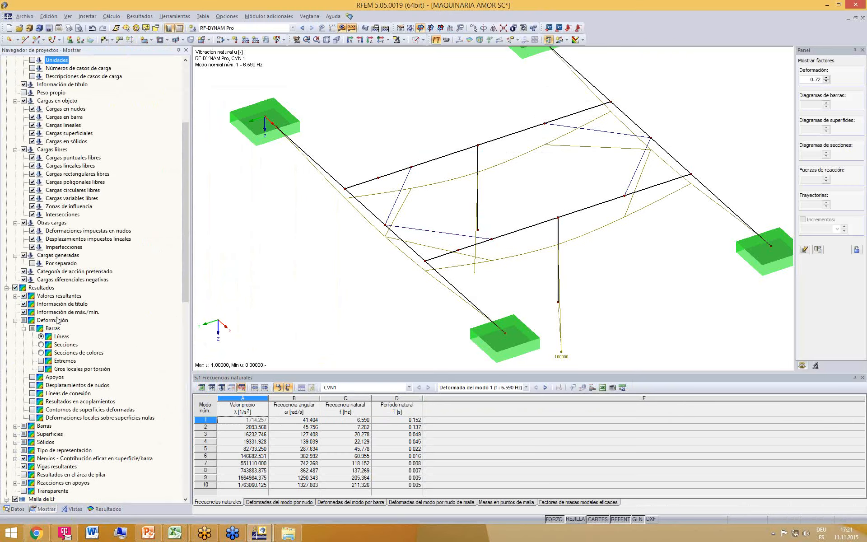
pyautogui.click(41, 352)
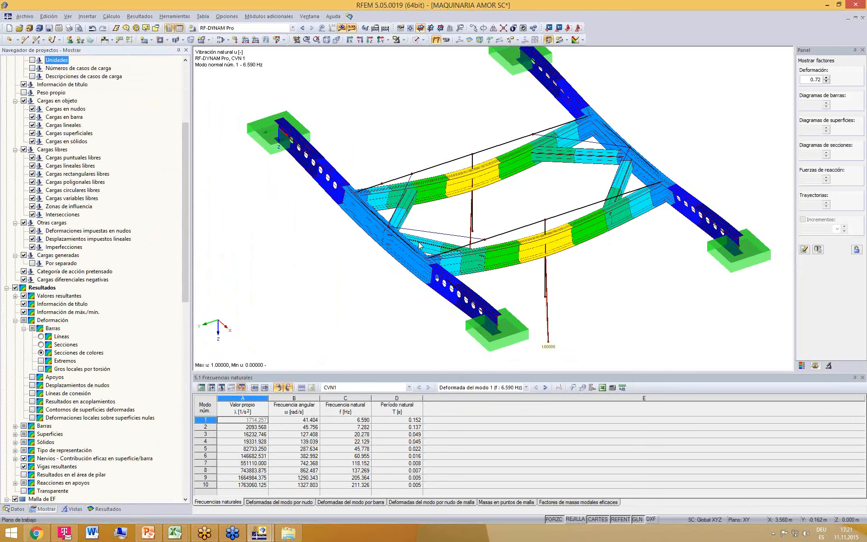
pyautogui.scroll(-2, 419, 220)
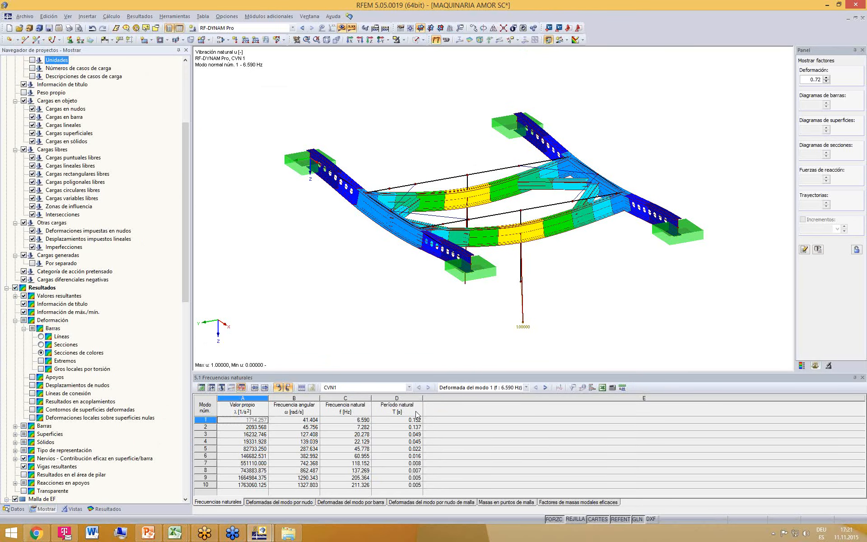
# - Compare the CVN1 natural frequencies with those of the model MAQUINARIA SIN AMOR SC and return to MAQUINARIA AMOR SC
pyautogui.click(309, 16)
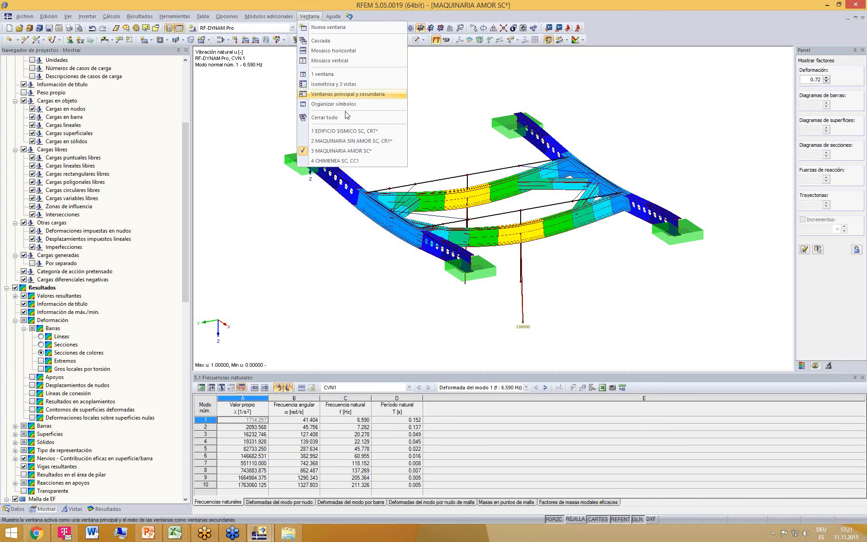
pyautogui.click(303, 141)
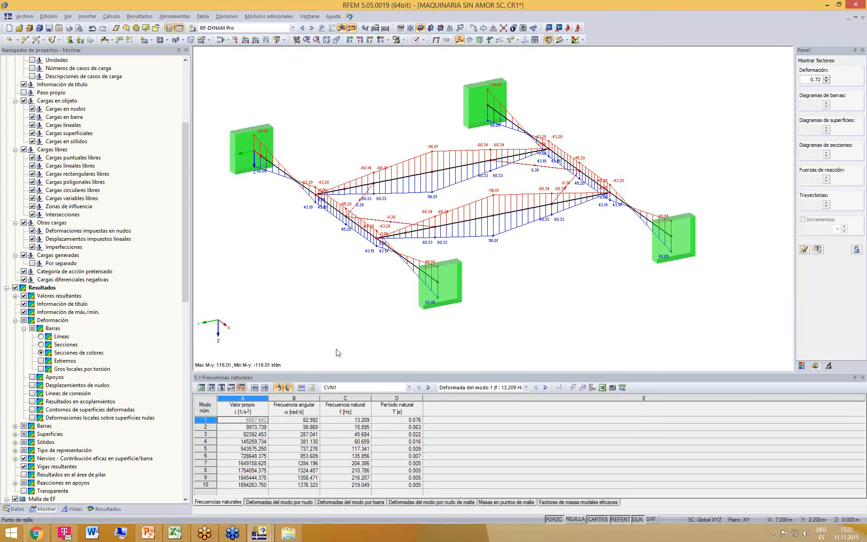
pyautogui.click(408, 388)
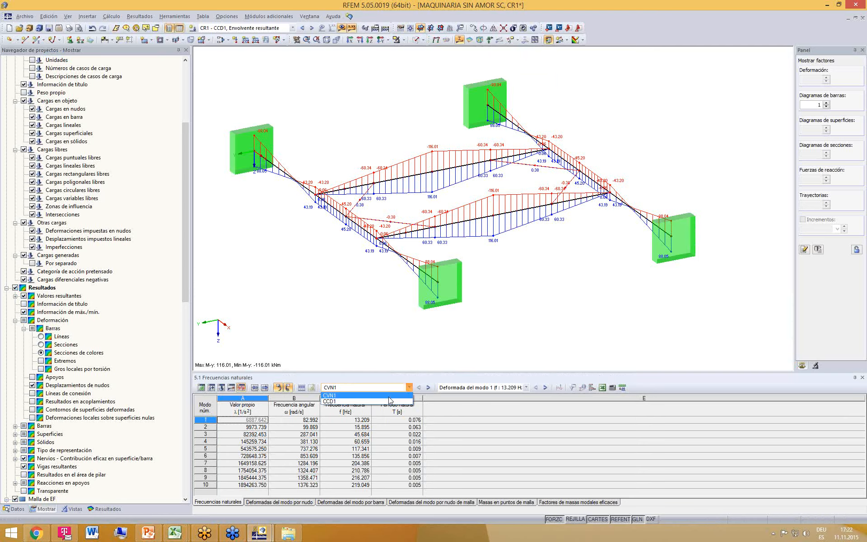
pyautogui.click(389, 396)
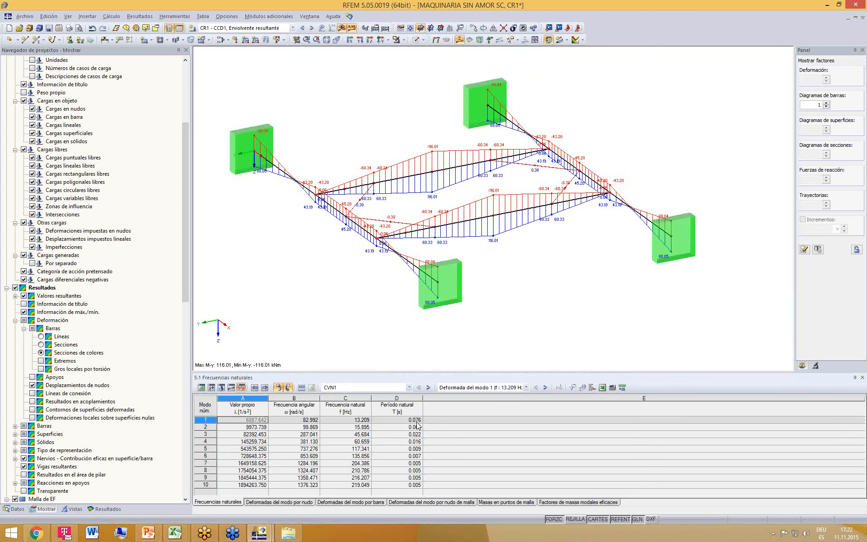
pyautogui.click(309, 17)
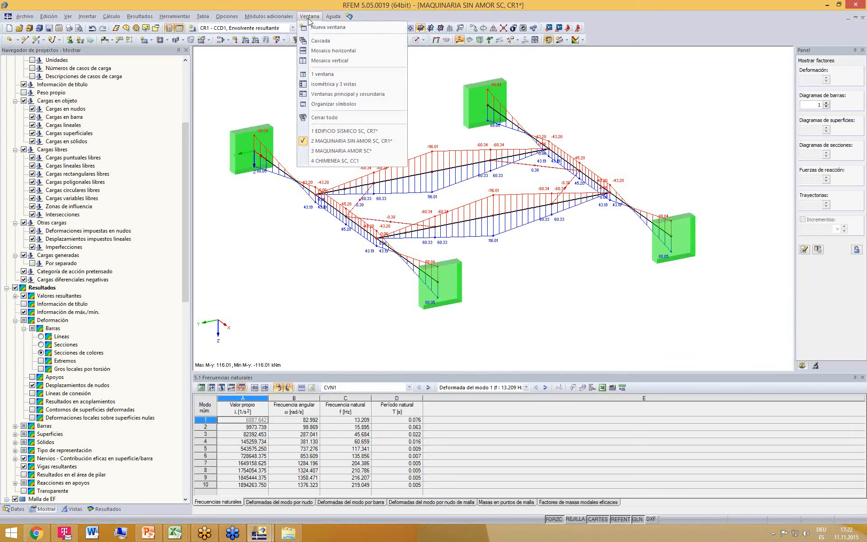
pyautogui.click(346, 151)
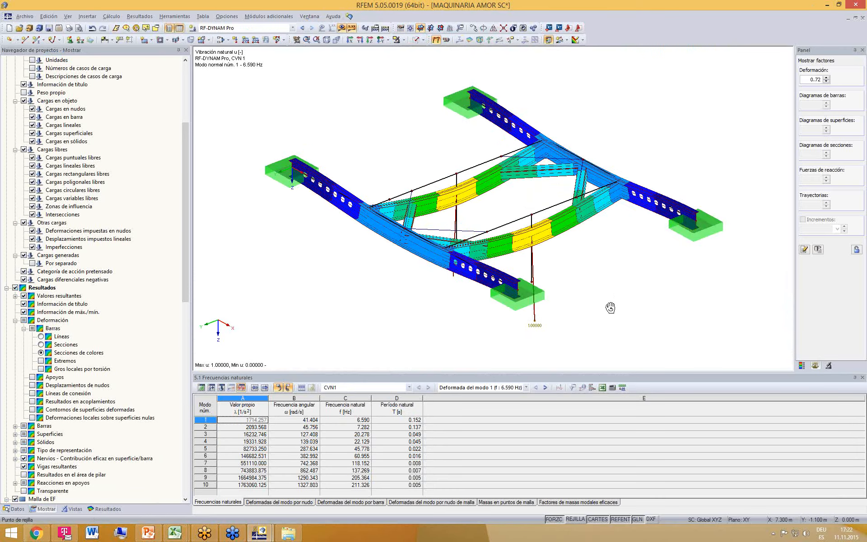
# - In the RF-DYNAM Pro input data, activate forced vibrations with time diagrams
pyautogui.keyDown('ctrl'); pyautogui.moveTo(610, 308); pyautogui.dragTo(590, 317, button='middle'); pyautogui.keyUp('ctrl')
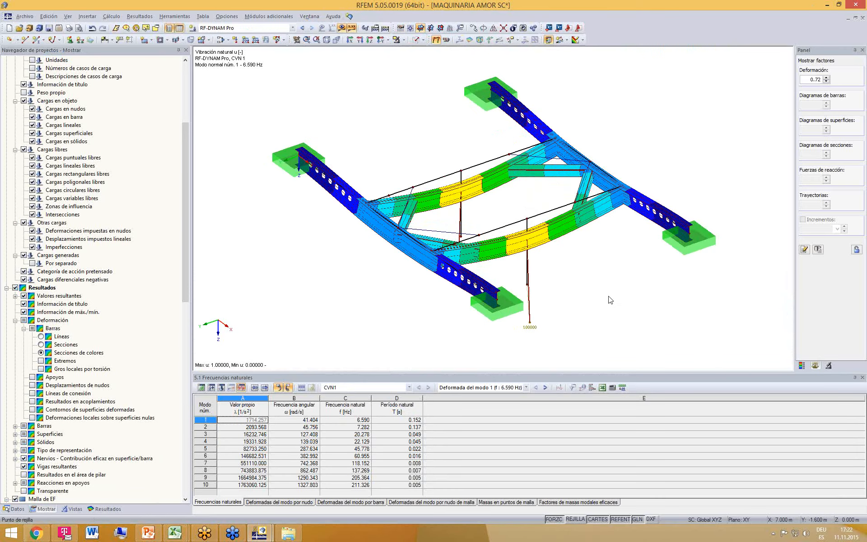
pyautogui.scroll(-1, 585, 299)
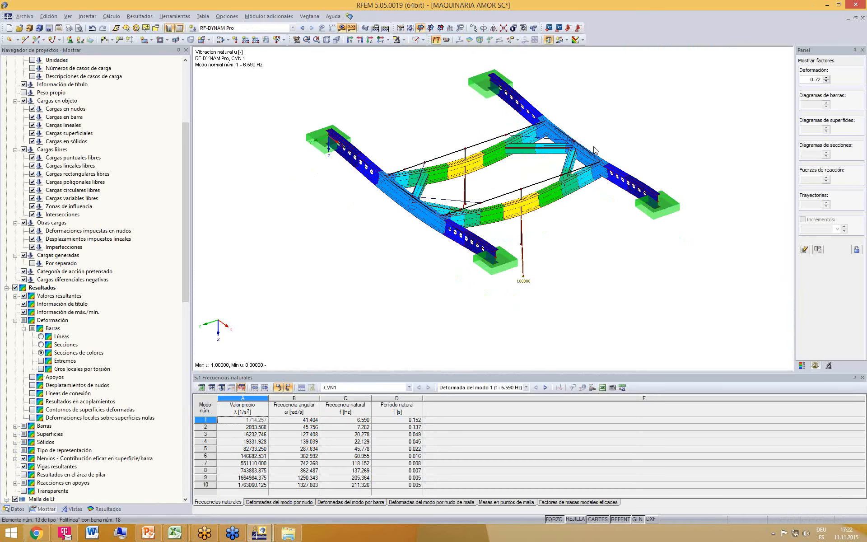
pyautogui.moveTo(593, 151)
pyautogui.keyDown('ctrl'); pyautogui.mouseDown(button='middle')
pyautogui.moveTo(605, 140)
pyautogui.moveTo(600, 149)
pyautogui.mouseUp(button='middle'); pyautogui.keyUp('ctrl')
pyautogui.click(15, 509)
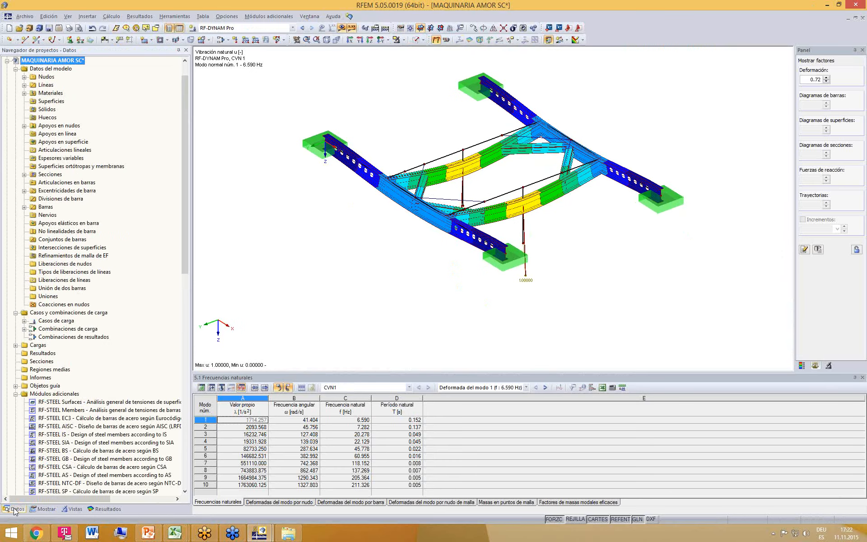
pyautogui.moveTo(183, 269); pyautogui.dragTo(185, 382)
pyautogui.click(85, 427)
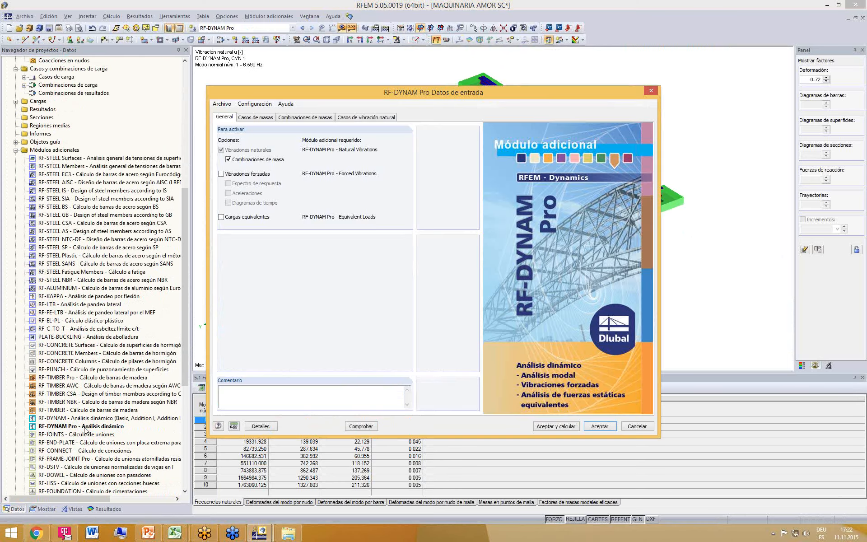
pyautogui.click(221, 174)
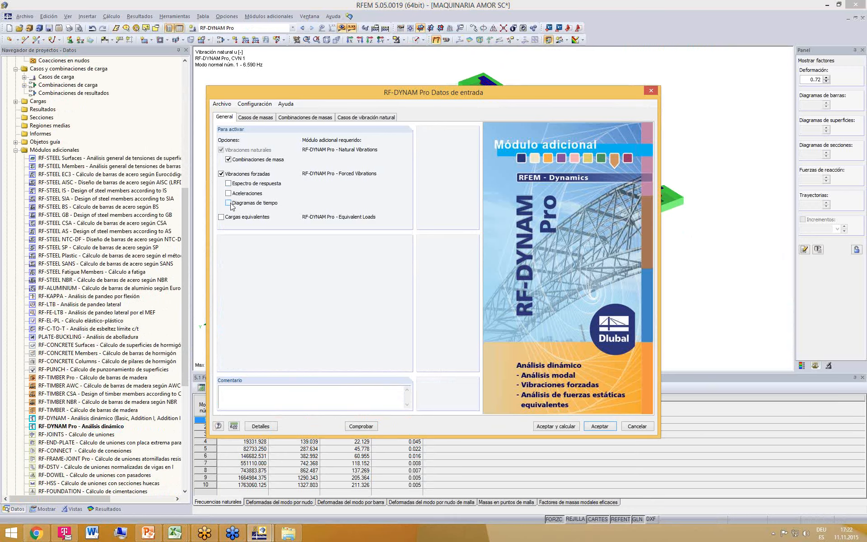
pyautogui.click(229, 203)
# - Define time diagram DT1 as periodic with an angular frequency of 82.67 rad/s, a phase shift of 0 and a multiplier of 1
pyautogui.click(408, 118)
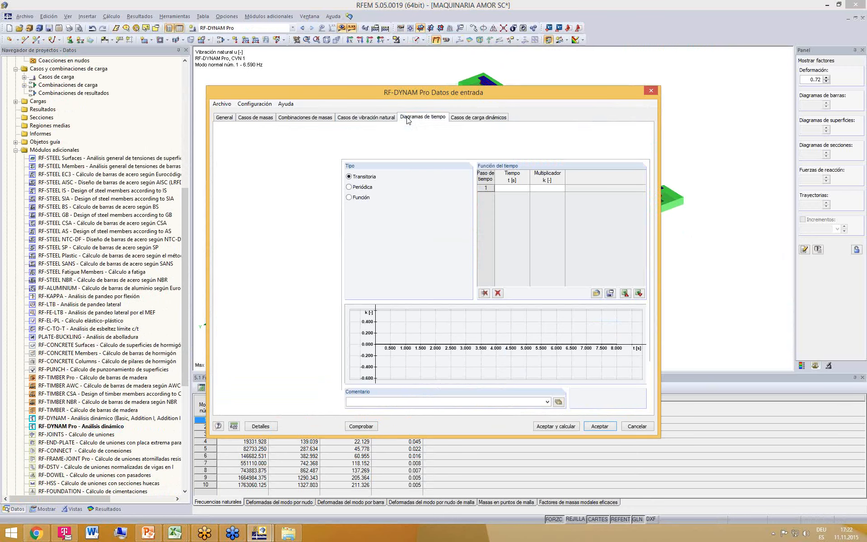
pyautogui.click(348, 186)
pyautogui.click(511, 187)
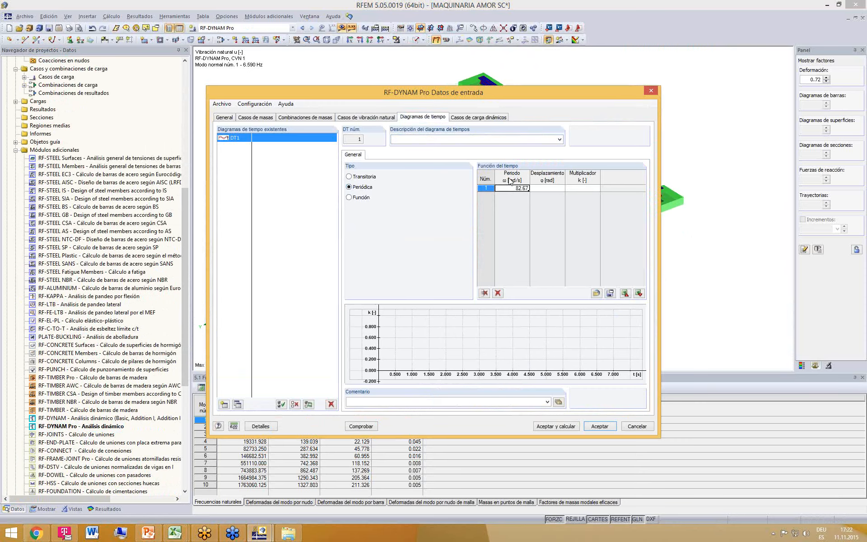
pyautogui.click(541, 186)
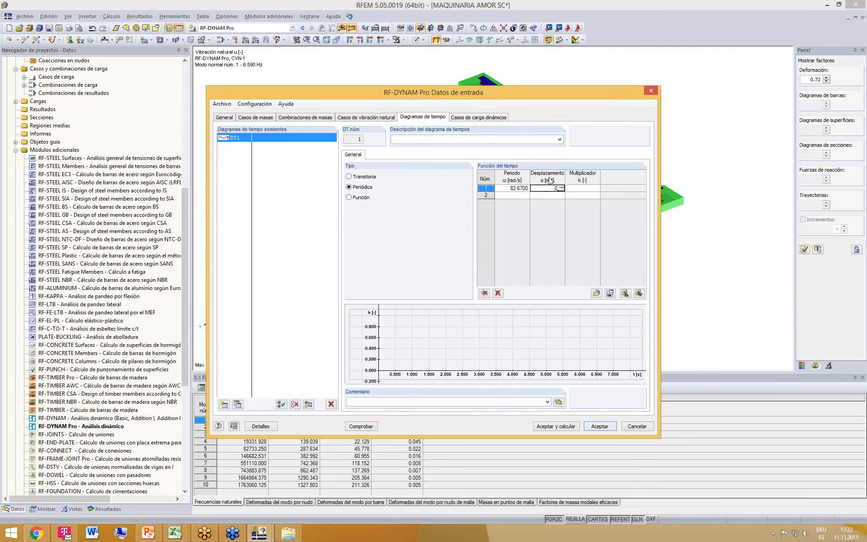
pyautogui.click(582, 188)
pyautogui.press('Return')
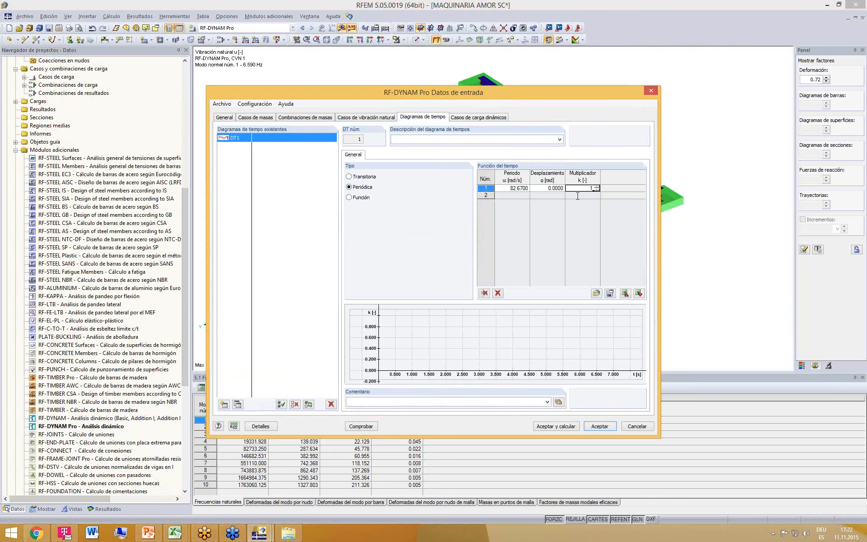
# - In dynamic load case CCD1, combine load case CC3 with time diagram DT1 for the time-domain analysis
pyautogui.click(468, 118)
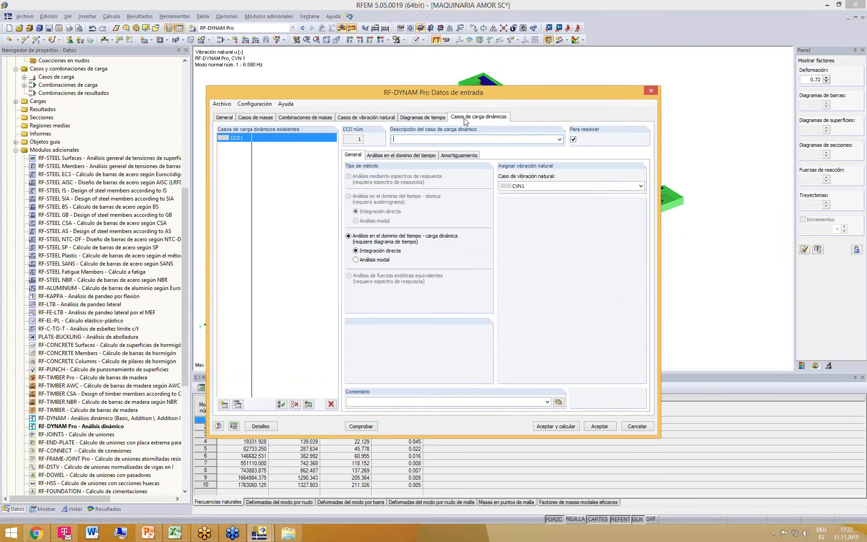
pyautogui.click(400, 156)
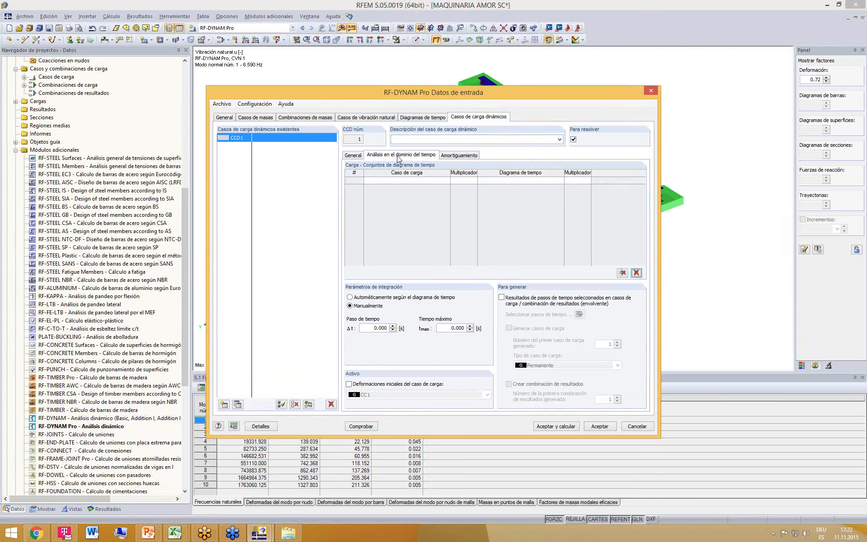
pyautogui.click(424, 181)
pyautogui.click(447, 180)
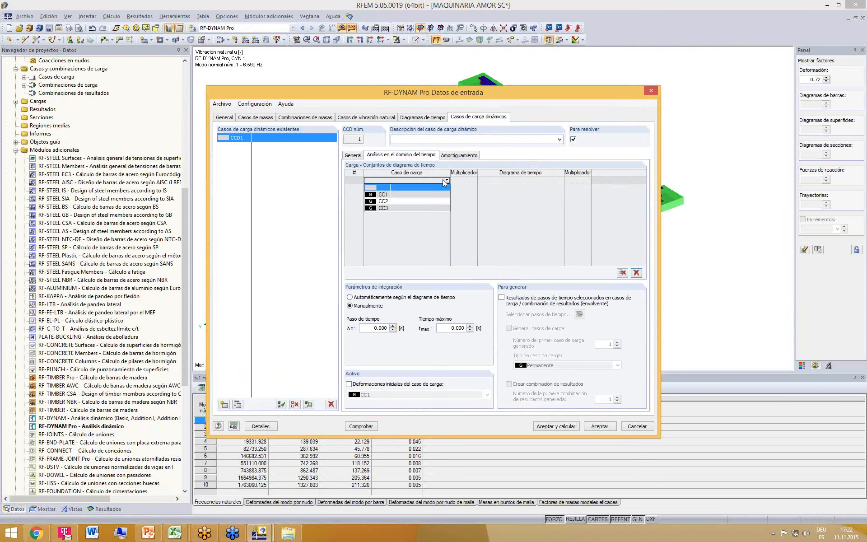
pyautogui.click(432, 209)
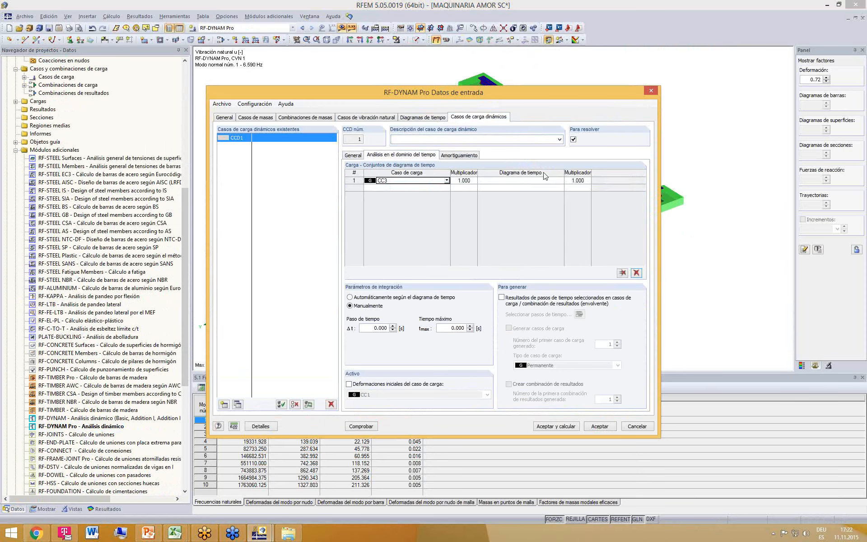
pyautogui.click(531, 180)
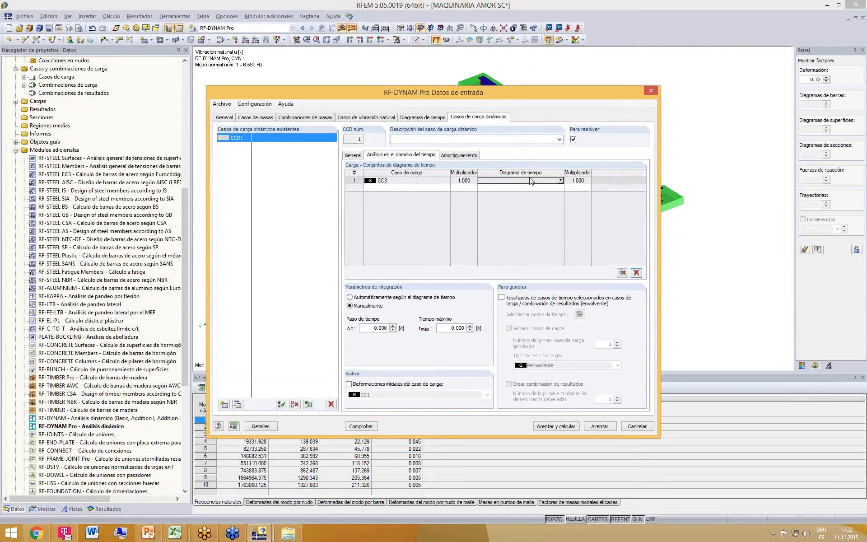
pyautogui.click(561, 180)
pyautogui.click(542, 194)
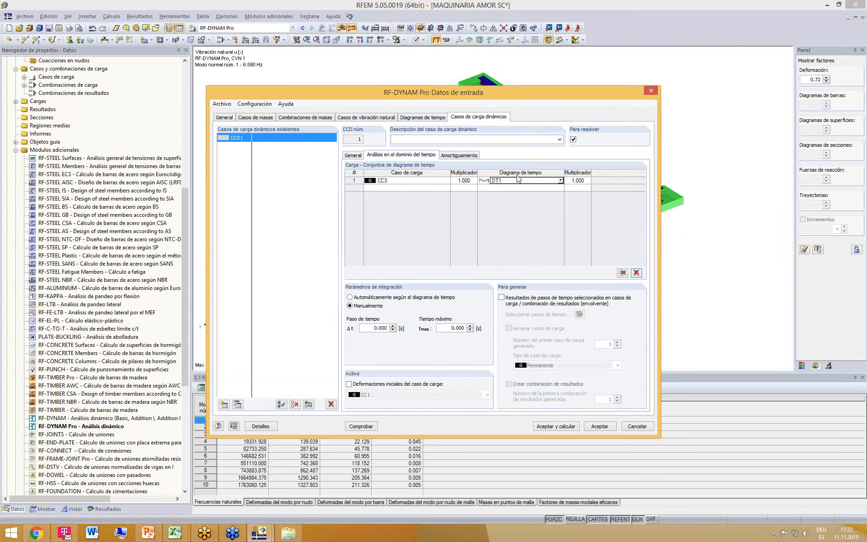
# - Set CCD1's time step to 0.001 s and maximum time to 2 s, and have an enveloping result combination created
pyautogui.moveTo(540, 95); pyautogui.dragTo(539, 98)
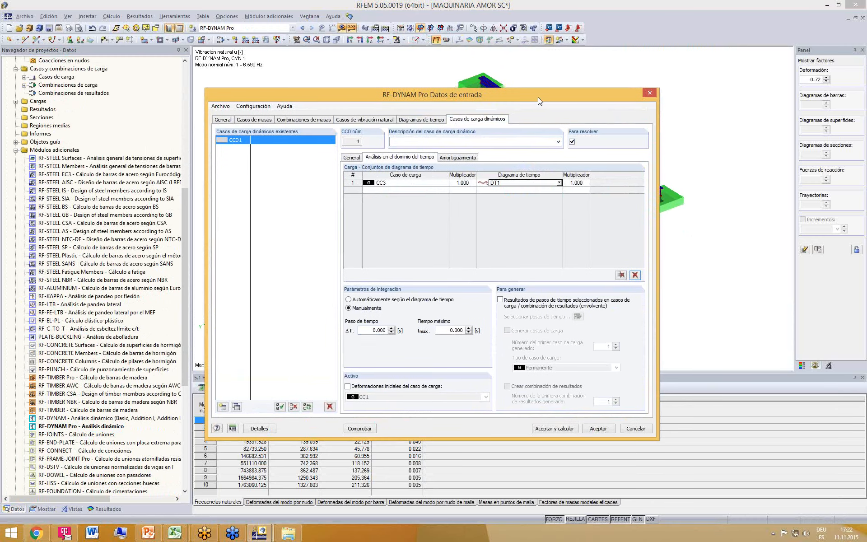
pyautogui.click(375, 330)
pyautogui.write('0')
pyautogui.click(442, 330)
pyautogui.write('2')
pyautogui.click(506, 305)
pyautogui.click(508, 386)
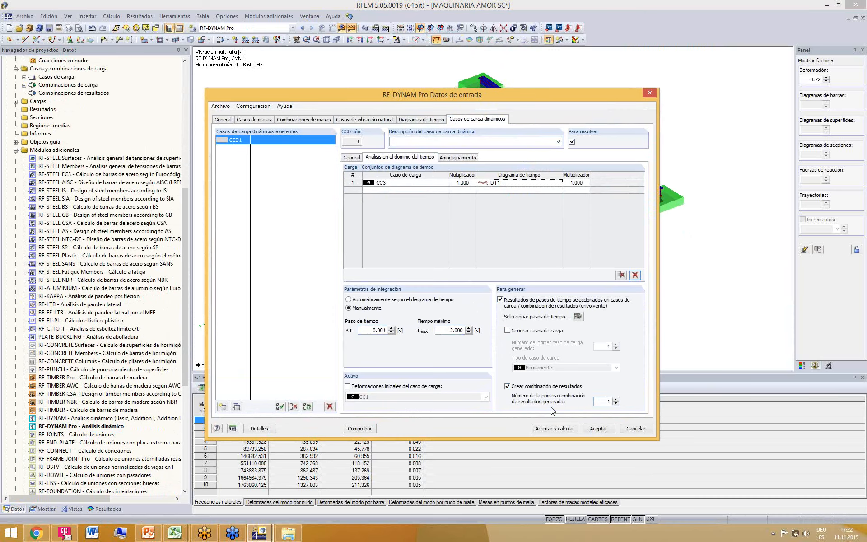
# - Set CCD1's Rayleigh damping coefficients to α = 3.571133 rad/s and β = 0.000678 s/rad
pyautogui.click(458, 156)
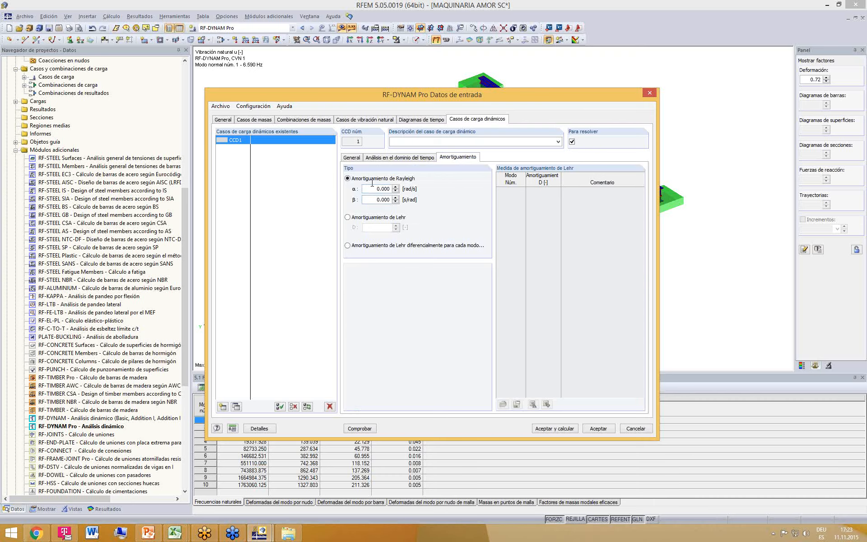
pyautogui.click(376, 189)
pyautogui.moveTo(522, 89); pyautogui.dragTo(476, 15)
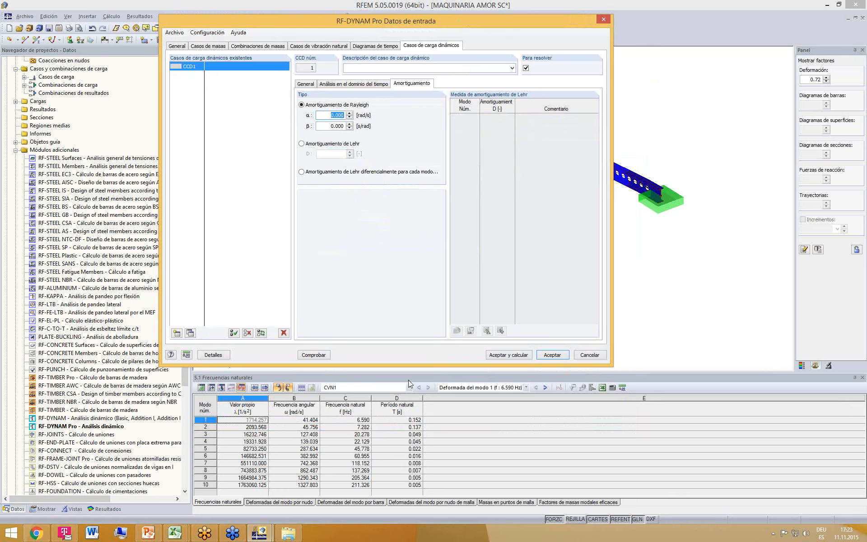
pyautogui.write('3.571133')
pyautogui.click(325, 127)
pyautogui.write('0.000678')
pyautogui.click(330, 115)
# - Check the dynamic input data for consistency and run the calculation
pyautogui.click(324, 356)
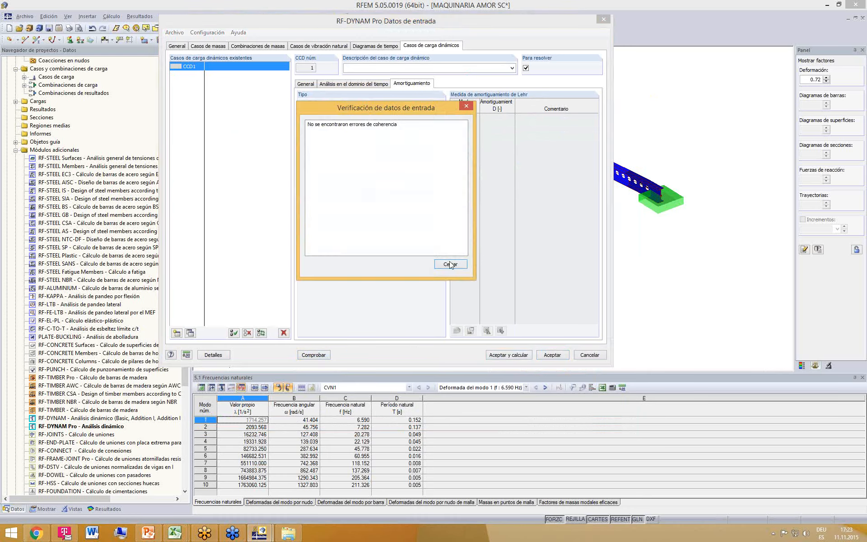
pyautogui.click(451, 265)
pyautogui.click(502, 355)
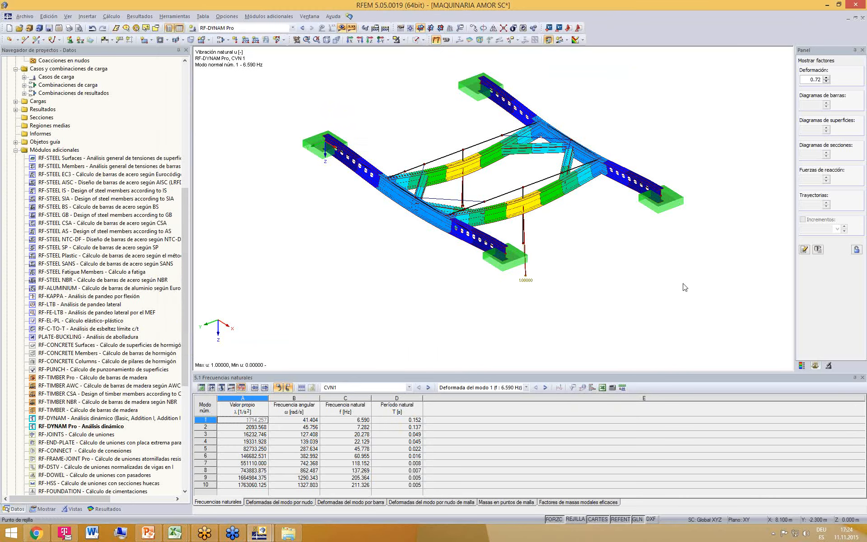
# - Display the results of dynamic load case CCD1 and open the animation of its deformations over time
pyautogui.scroll(1, 600, 280)
pyautogui.moveTo(602, 282)
pyautogui.keyDown('ctrl'); pyautogui.mouseDown(button='middle')
pyautogui.moveTo(601, 293)
pyautogui.moveTo(601, 271)
pyautogui.mouseUp(button='middle'); pyautogui.keyUp('ctrl')
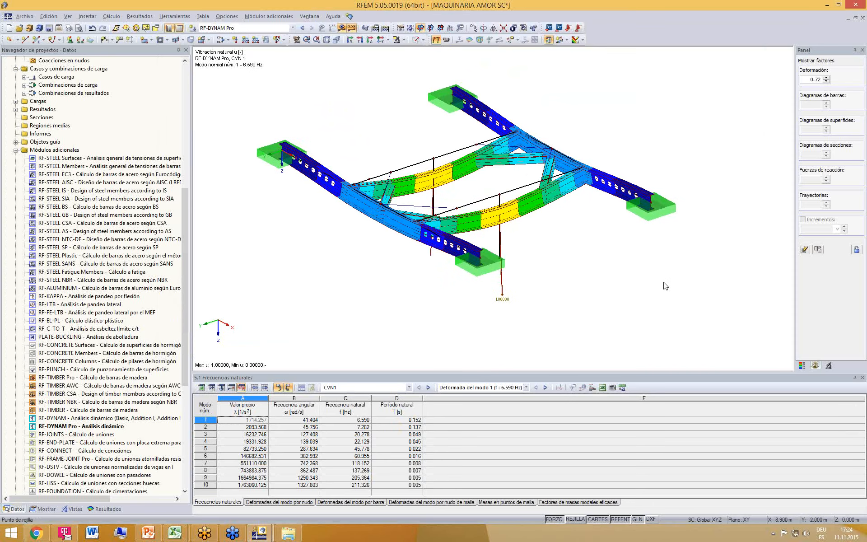
pyautogui.click(409, 387)
pyautogui.click(387, 403)
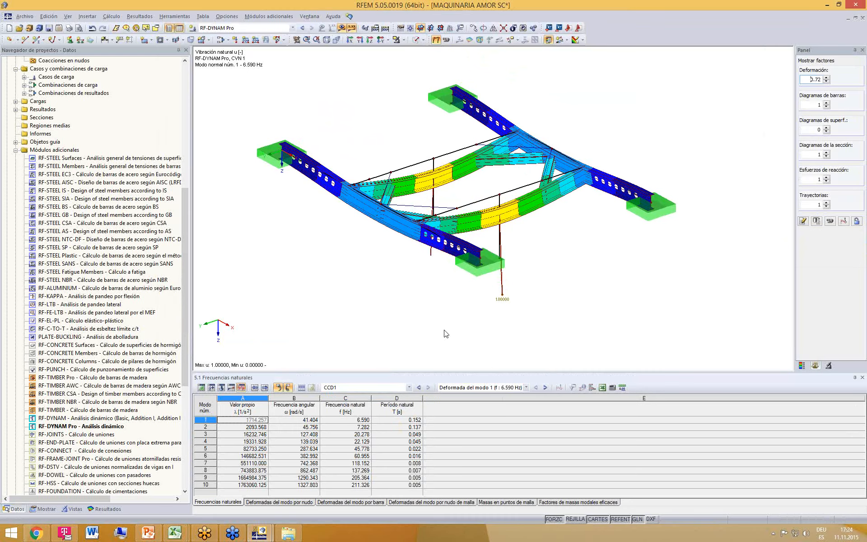
pyautogui.click(831, 221)
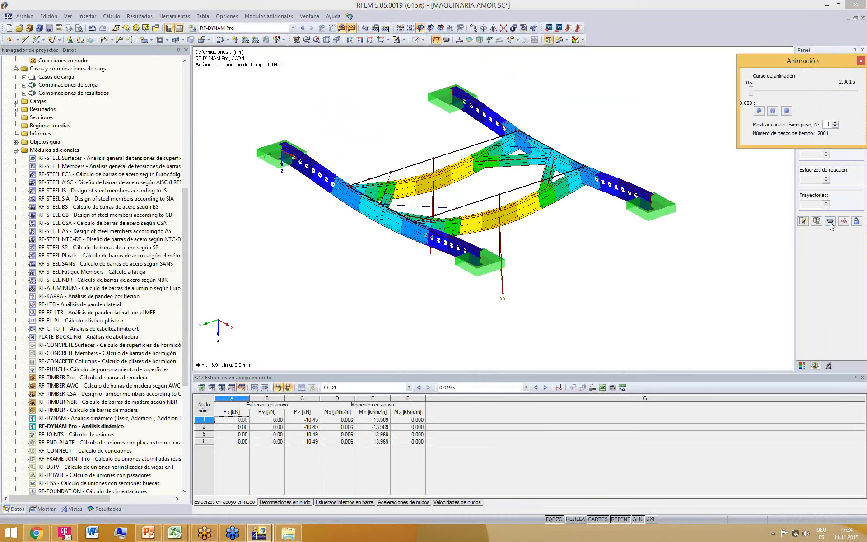
# - Set the deformation display factor to 100 and play the CCD1 animation
pyautogui.moveTo(813, 59); pyautogui.dragTo(720, 57)
pyautogui.moveTo(822, 79); pyautogui.dragTo(788, 74)
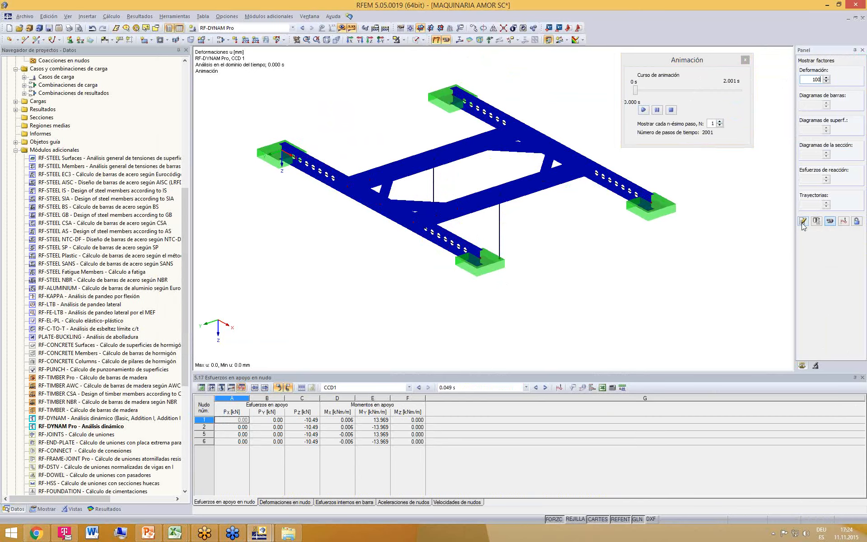
pyautogui.press('Return')
pyautogui.click(644, 110)
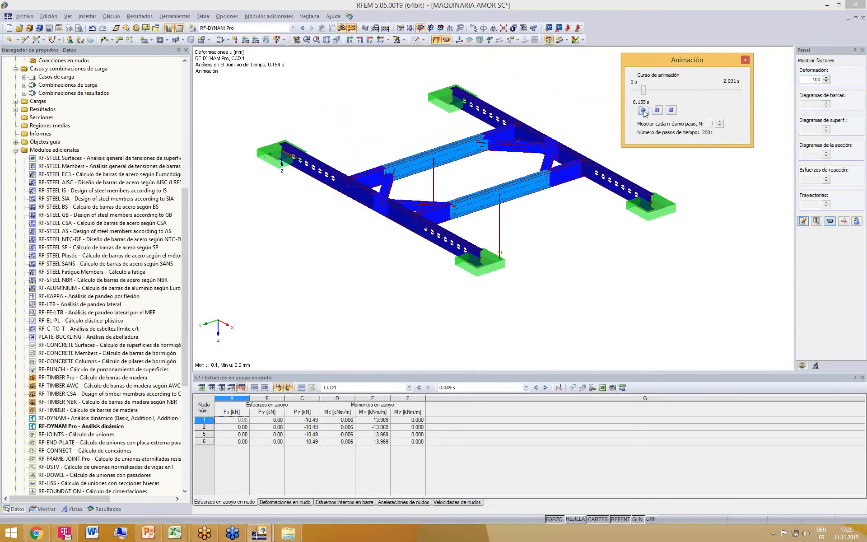
# - Increase the deformation display factor to 200 while the animation plays
pyautogui.keyDown('ctrl'); pyautogui.moveTo(582, 190); pyautogui.dragTo(526, 244, button='middle'); pyautogui.keyUp('ctrl')
pyautogui.scroll(2, 525, 244)
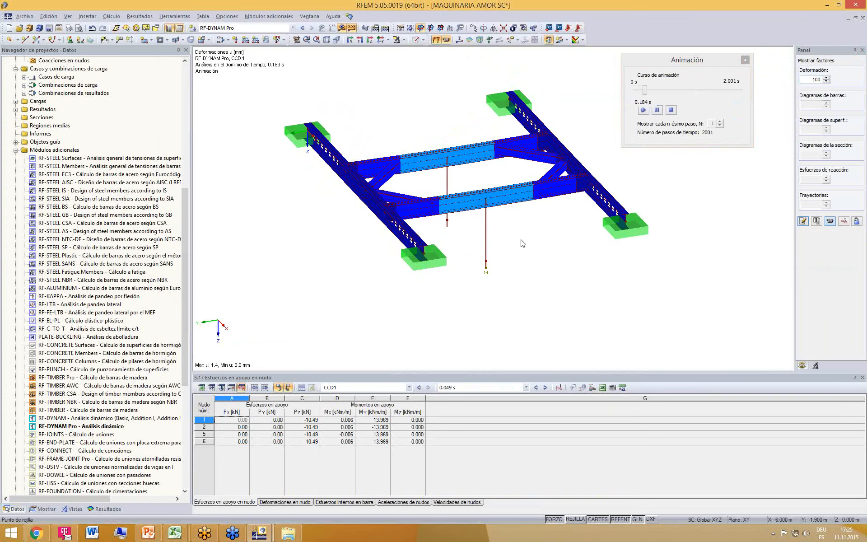
pyautogui.doubleClick(815, 79)
pyautogui.write('2')
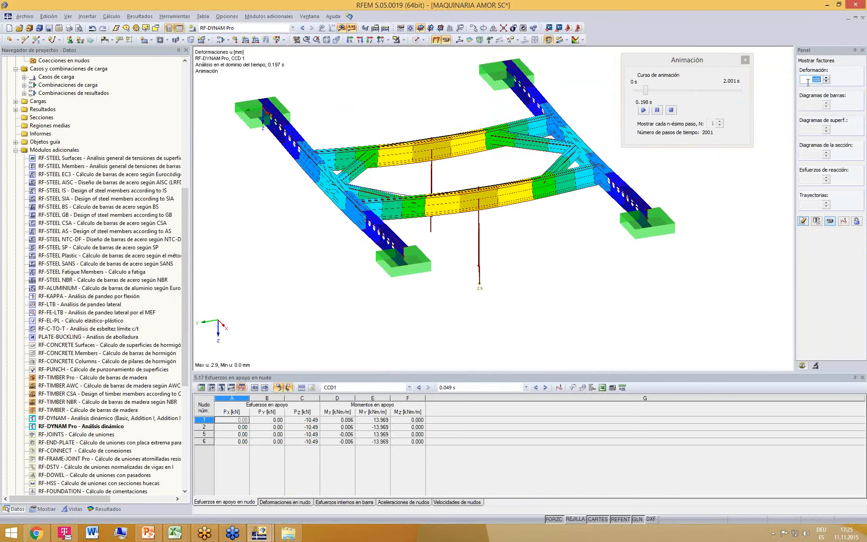
pyautogui.write('00')
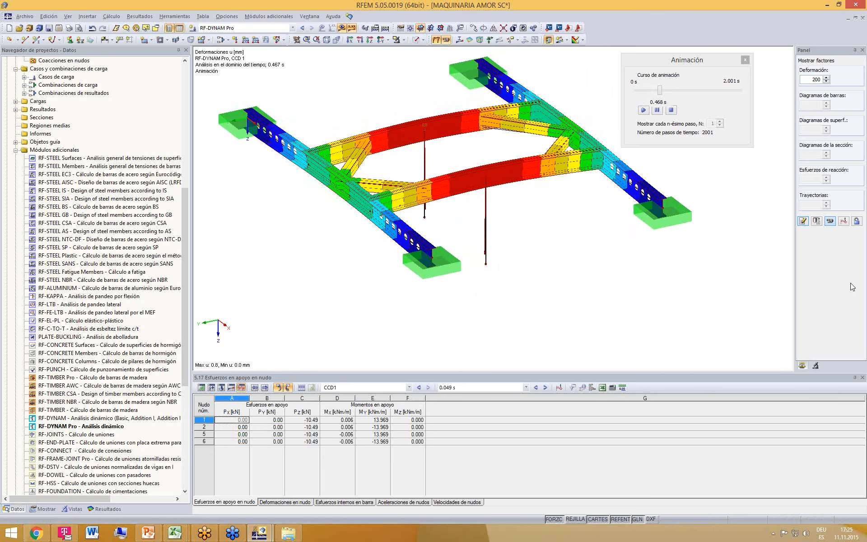
# - Examine the animated motion of the frame and its absorbers, pausing it and advancing to about 1.4 s
pyautogui.scroll(2, 528, 221)
pyautogui.scroll(-4, 526, 219)
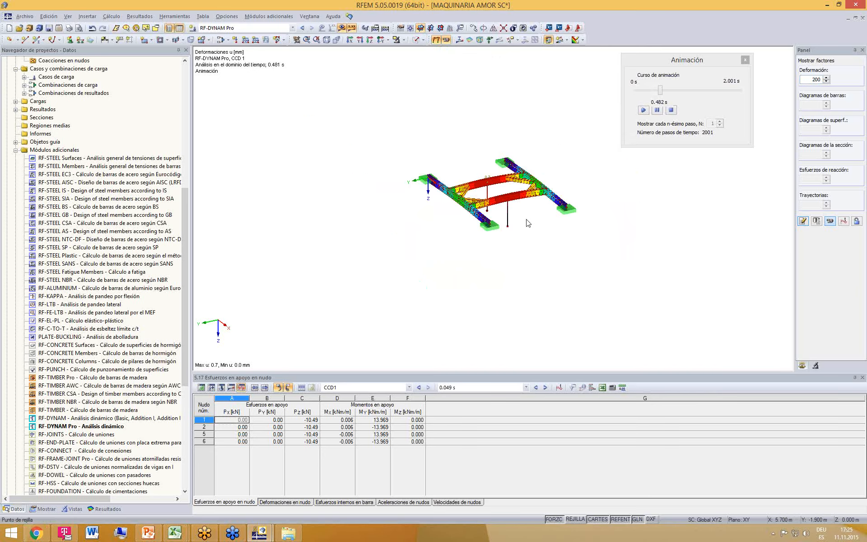
pyautogui.scroll(5, 531, 224)
pyautogui.scroll(-6, 531, 224)
pyautogui.scroll(3, 540, 206)
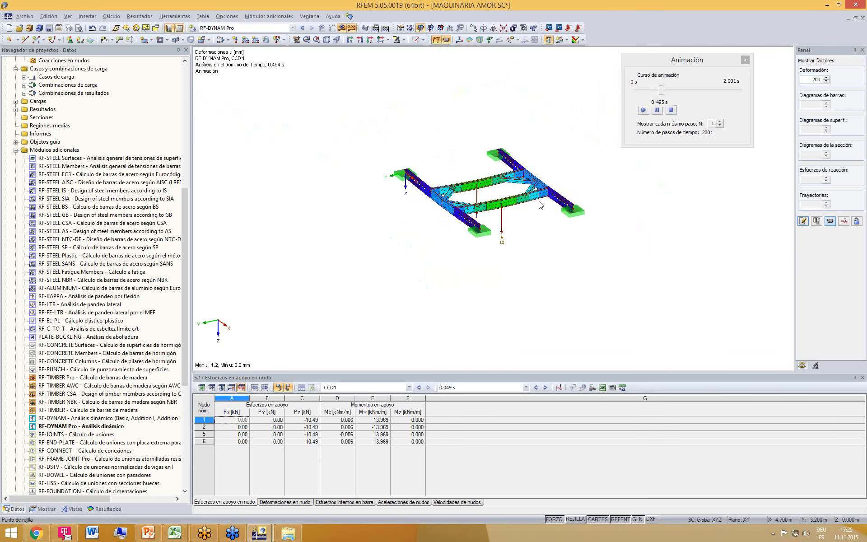
pyautogui.scroll(1, 539, 201)
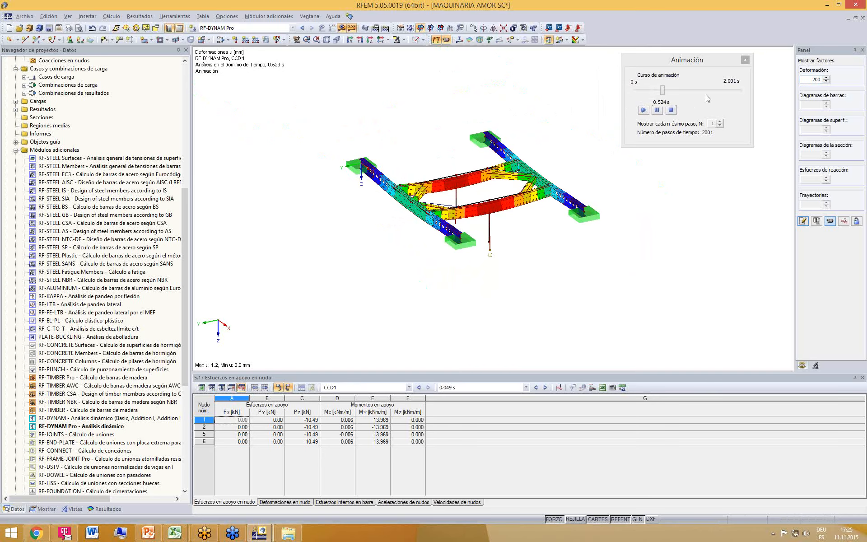
pyautogui.scroll(2, 643, 173)
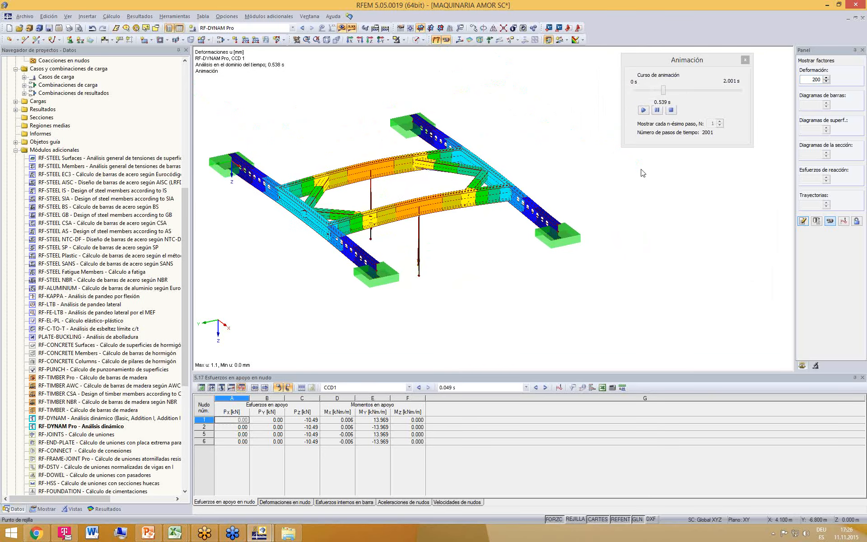
pyautogui.click(718, 95)
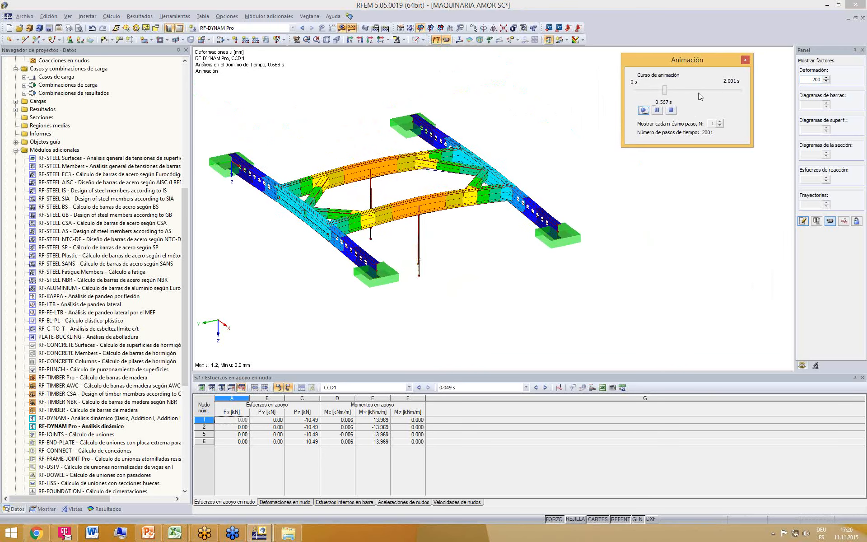
pyautogui.click(658, 109)
pyautogui.moveTo(667, 91); pyautogui.dragTo(713, 90)
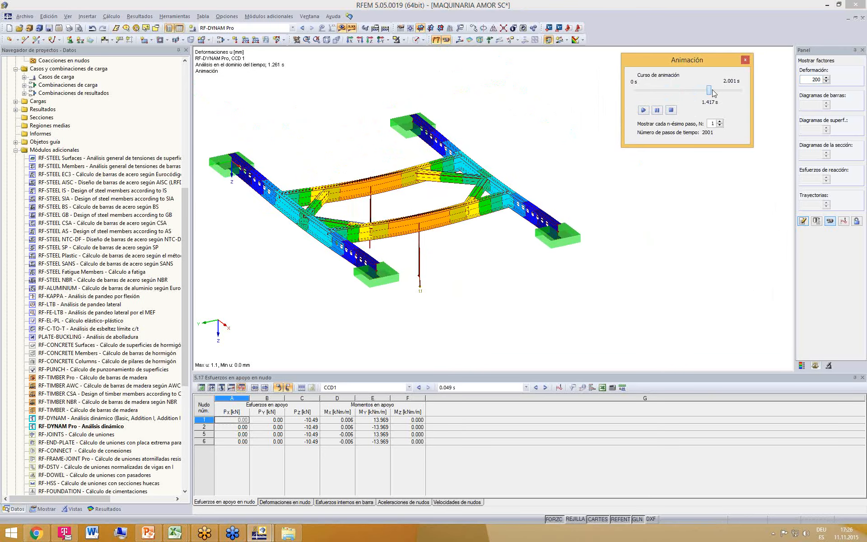
# - Resume the CCD1 animation from about 1.4 s, examine the frame and absorbers up close, and close the animation
pyautogui.click(648, 110)
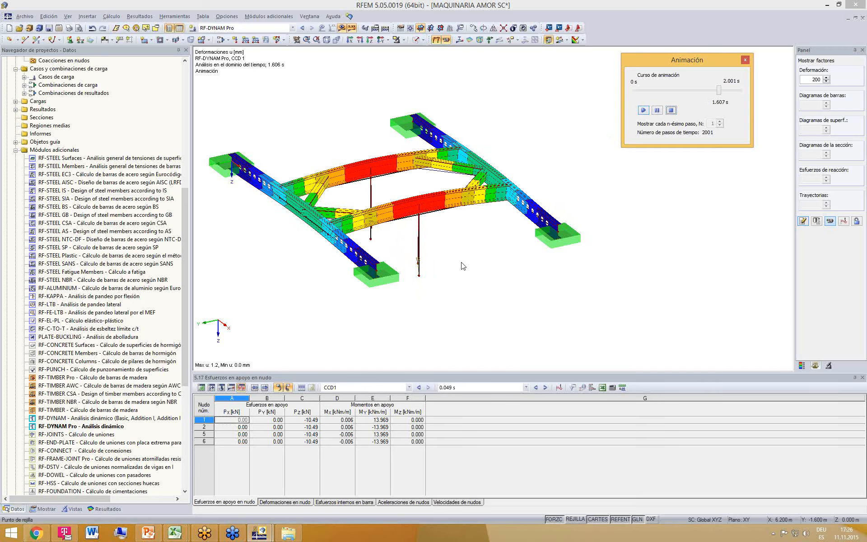
pyautogui.moveTo(451, 258); pyautogui.dragTo(490, 273, button='middle')
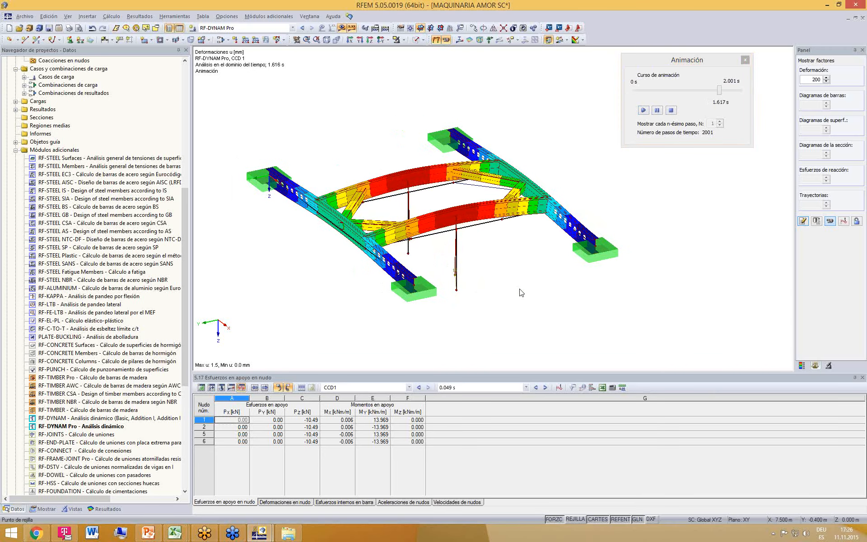
pyautogui.scroll(1, 460, 294)
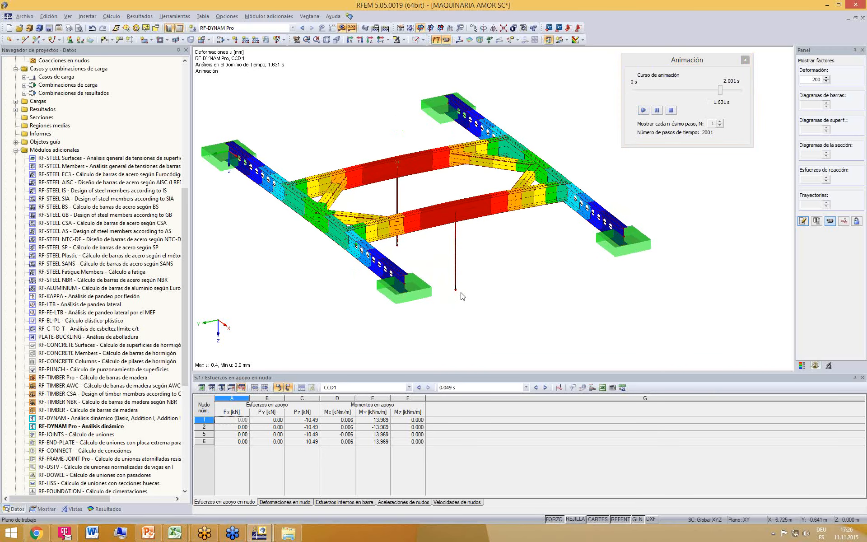
pyautogui.keyDown('ctrl'); pyautogui.moveTo(461, 293); pyautogui.dragTo(547, 291, button='middle'); pyautogui.keyUp('ctrl')
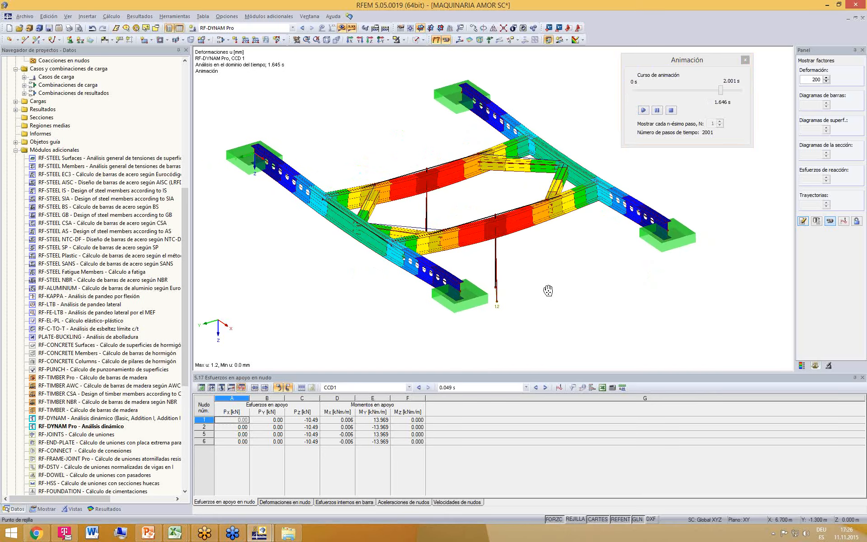
pyautogui.click(746, 61)
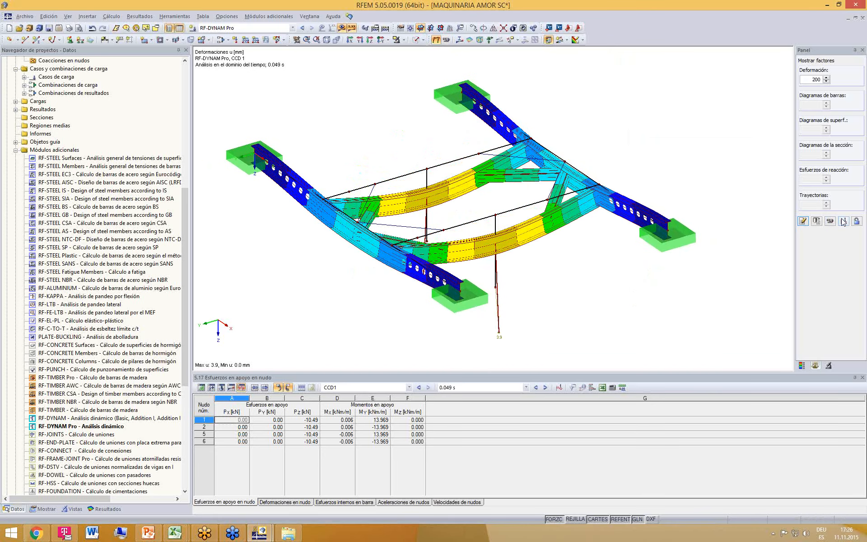
# - Examine the time history of the Z displacement at node EF 15 for CCD1
pyautogui.click(845, 221)
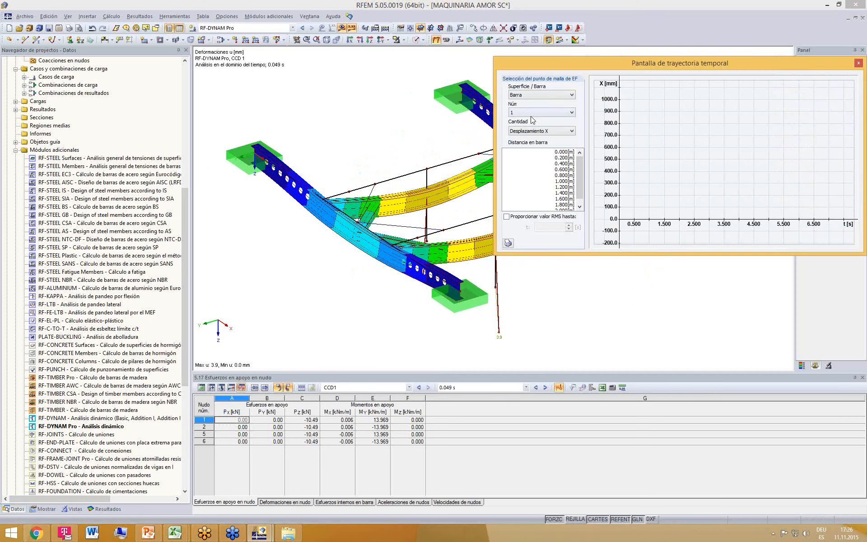
pyautogui.click(532, 97)
pyautogui.click(535, 113)
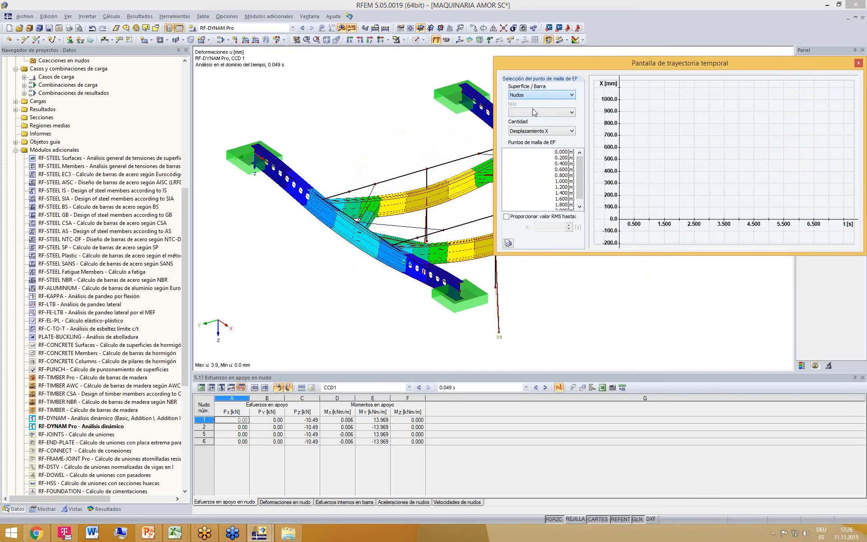
pyautogui.click(544, 131)
pyautogui.click(529, 186)
pyautogui.moveTo(579, 176); pyautogui.dragTo(581, 204)
pyautogui.click(572, 175)
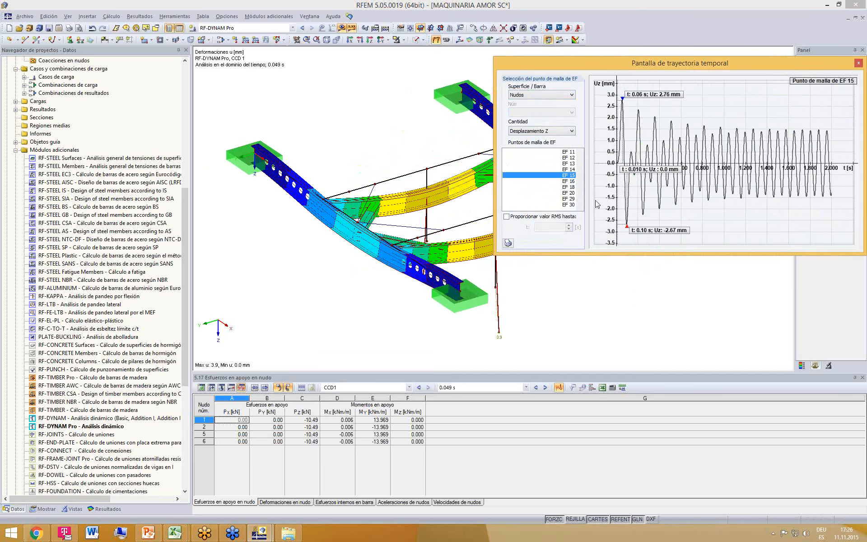
pyautogui.moveTo(759, 76); pyautogui.dragTo(707, 75)
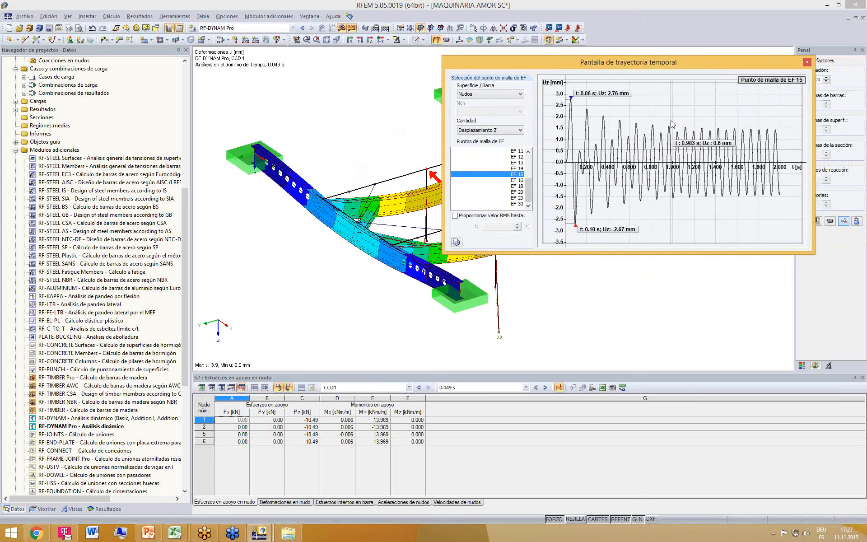
pyautogui.click(808, 64)
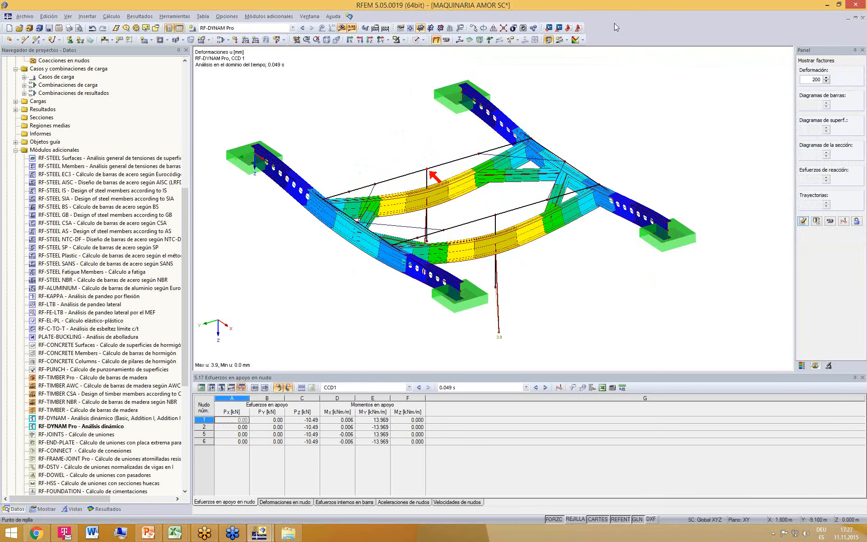
# - Display the results of result combination CR1, the CCD1 envelope, and examine the bending moments in the frame
pyautogui.click(293, 28)
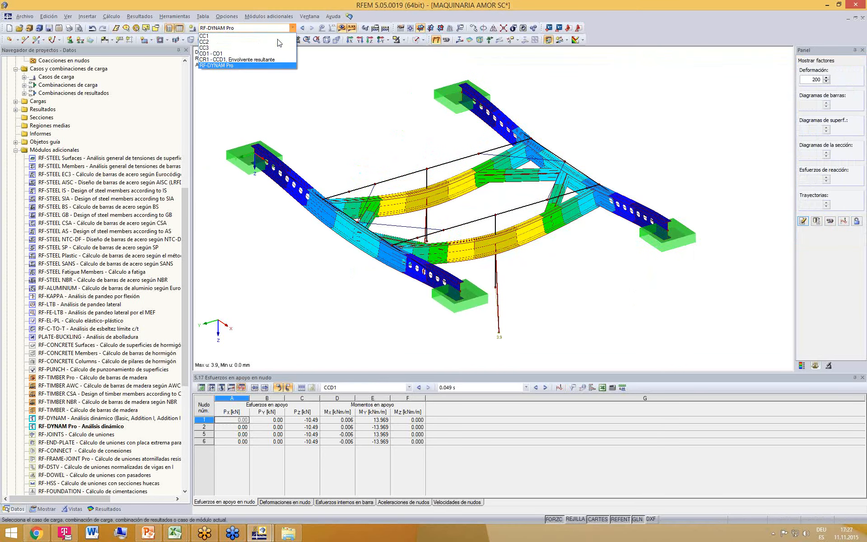
pyautogui.click(265, 59)
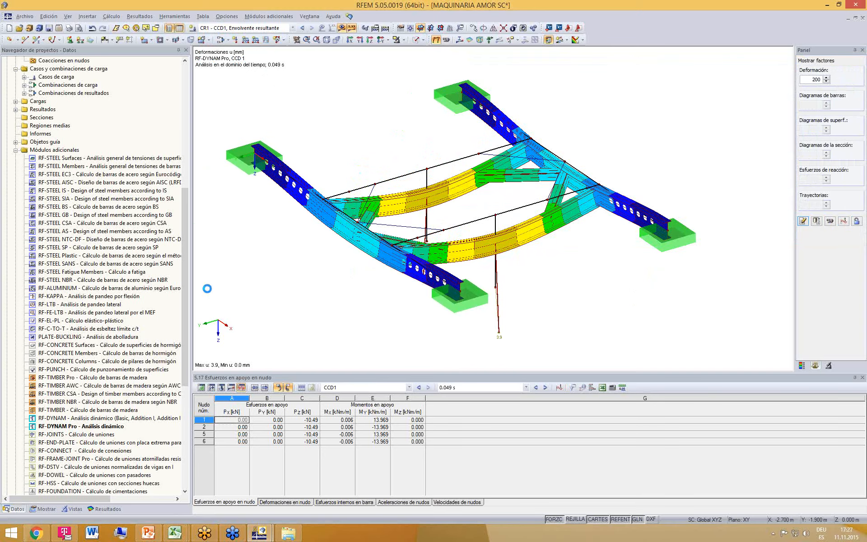
pyautogui.scroll(-1, 483, 164)
pyautogui.moveTo(592, 302); pyautogui.dragTo(561, 209, button='middle')
# - Switch to load combination CO1, calculate it, and display its My bending moments
pyautogui.click(271, 28)
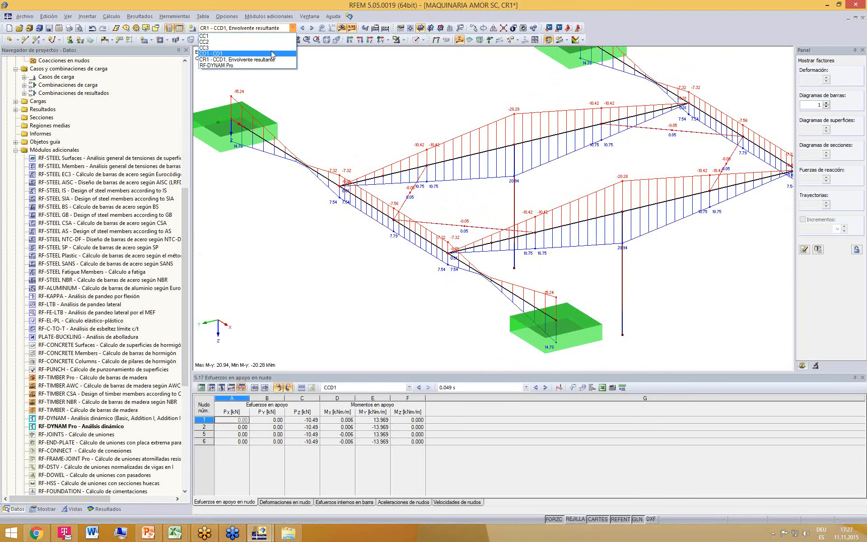
pyautogui.click(271, 53)
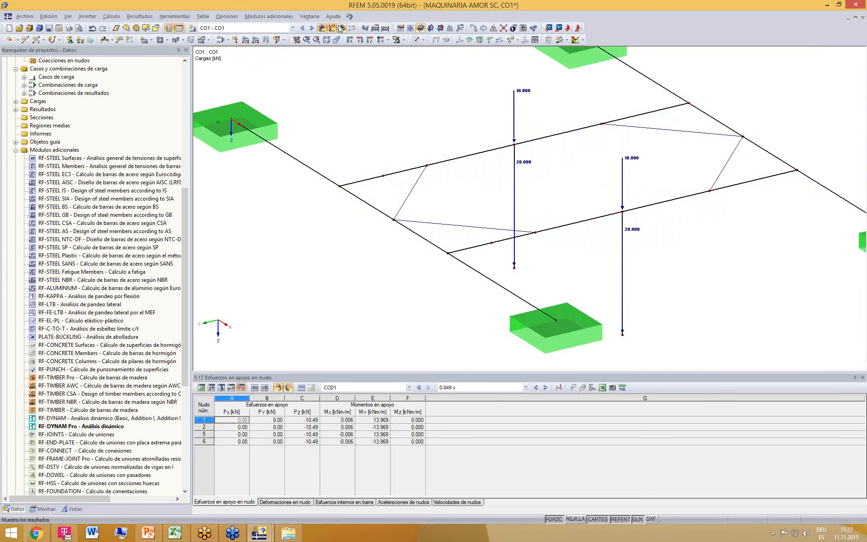
pyautogui.click(418, 279)
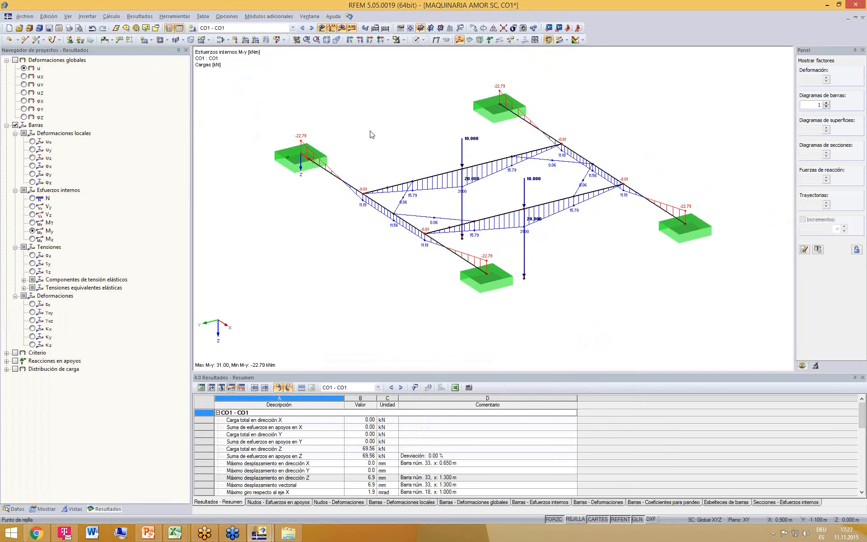
pyautogui.keyDown('ctrl'); pyautogui.moveTo(298, 163); pyautogui.dragTo(339, 164, button='middle'); pyautogui.keyUp('ctrl')
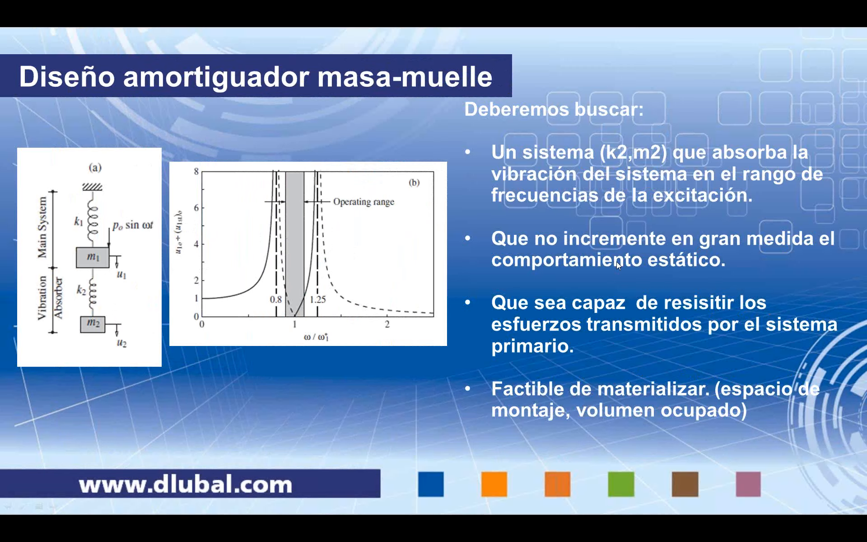
pyautogui.click(617, 265)
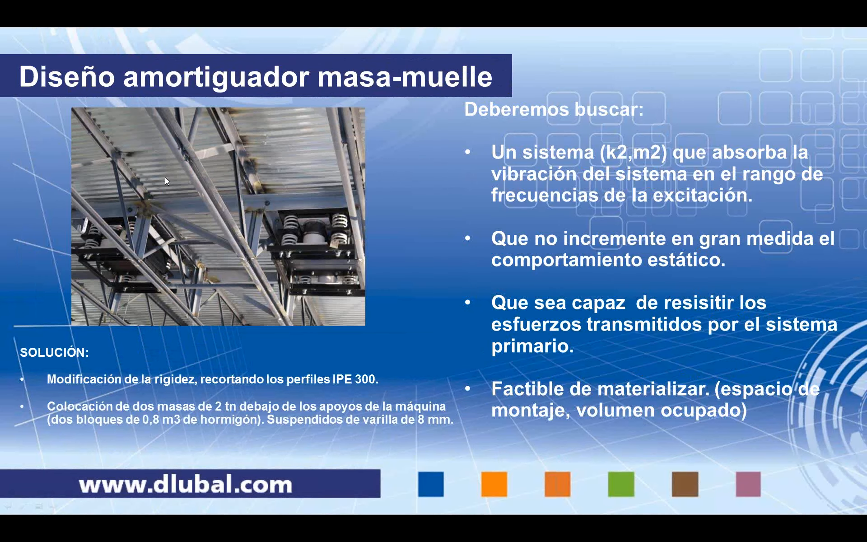
pyautogui.click(340, 259)
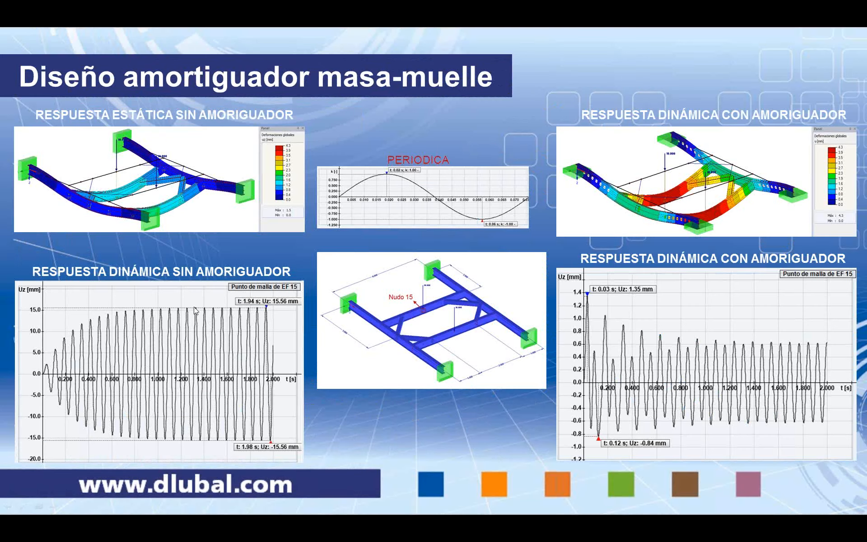
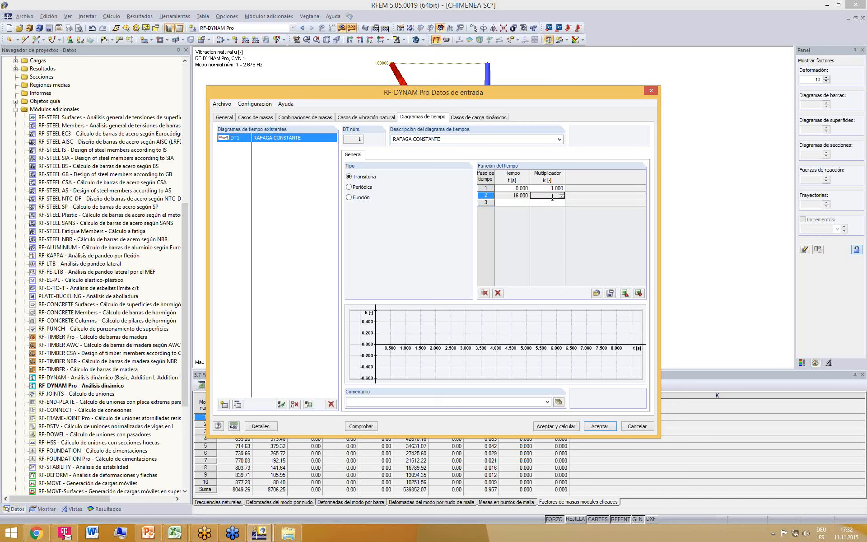
# - Set the RAFAGA CONSTANTE multiplier at 16 s to 1 and add a second time diagram described as BRISA DE EXCITACIÓN
pyautogui.write('1')
pyautogui.click(548, 188)
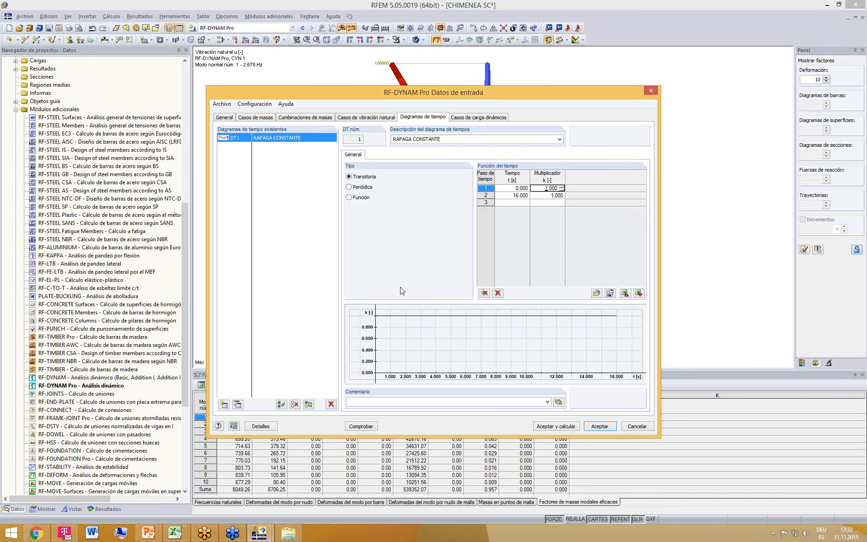
pyautogui.click(224, 405)
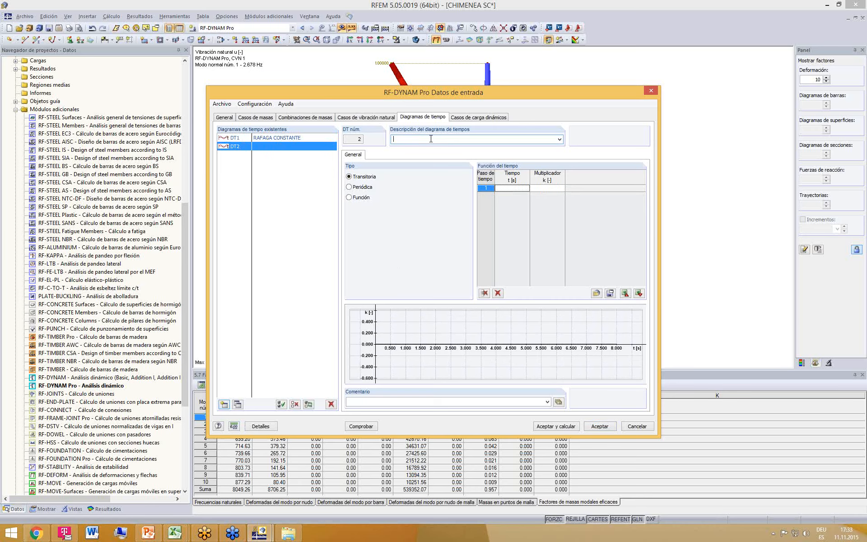
pyautogui.write('BRISA DE EXCITACIÓN')
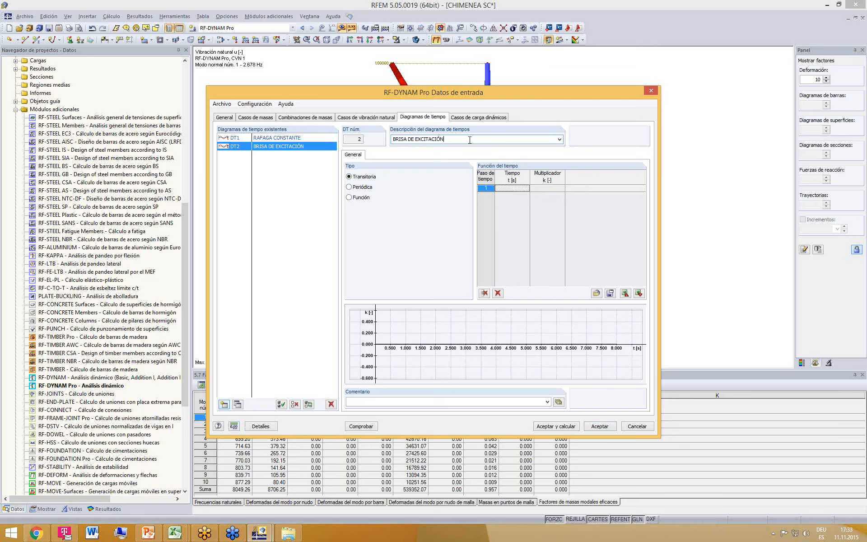
# - Review the transient data in the EXCEL CHIMENEA workbook and import it into the BRISA DE EXCITACIÓN time diagram
pyautogui.click(179, 534)
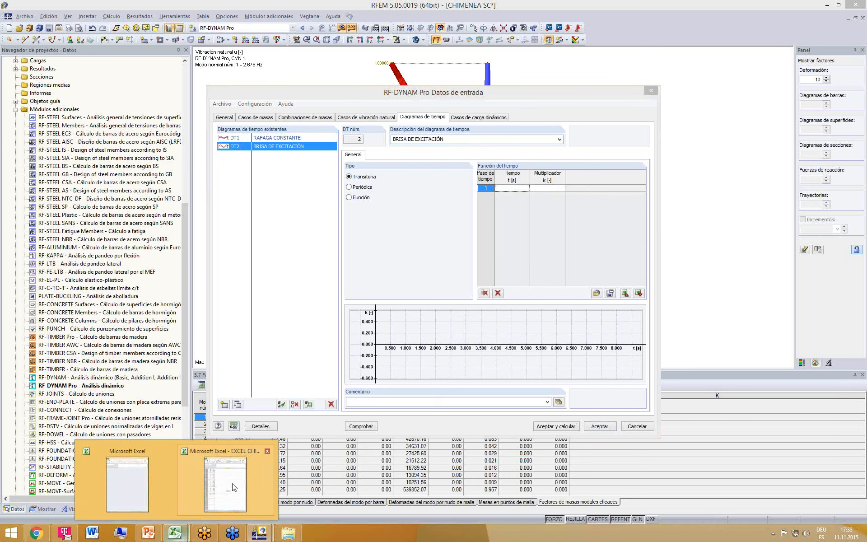
pyautogui.click(234, 486)
pyautogui.scroll(20, 158, 321)
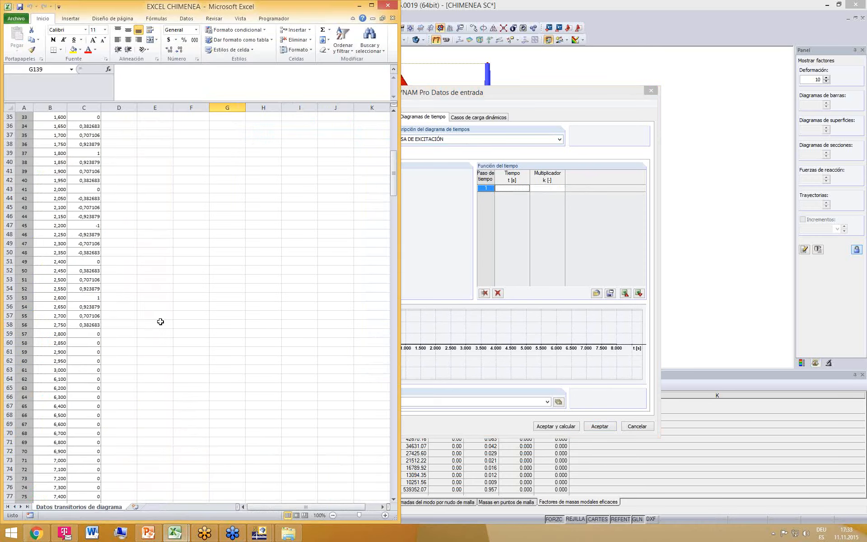
pyautogui.scroll(-18, 161, 320)
pyautogui.scroll(-16, 167, 308)
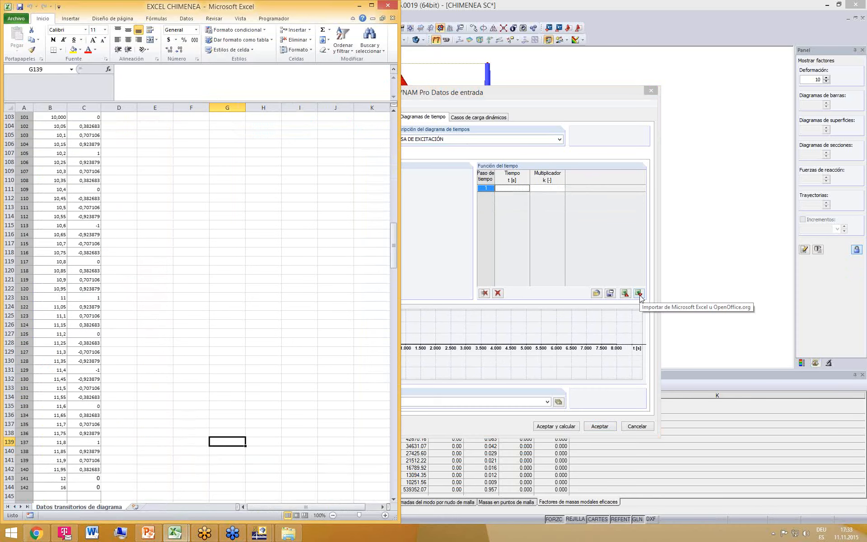
pyautogui.click(360, 6)
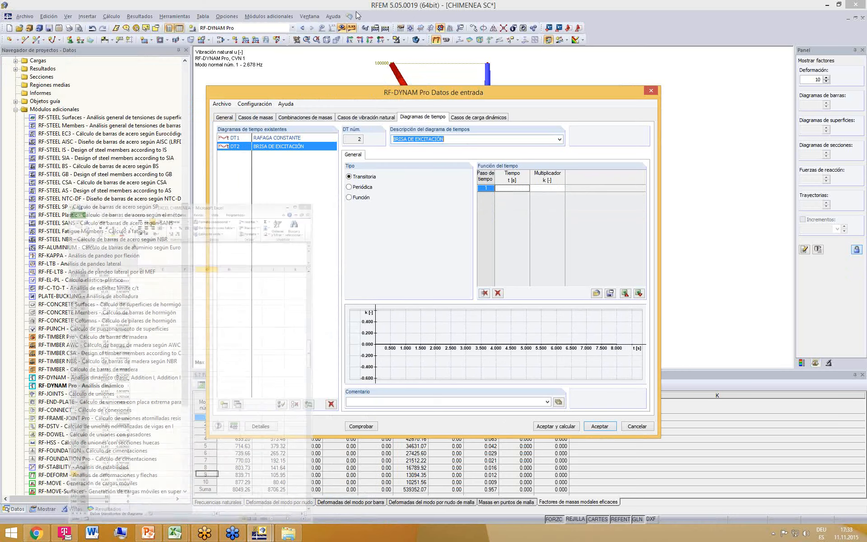
pyautogui.click(639, 294)
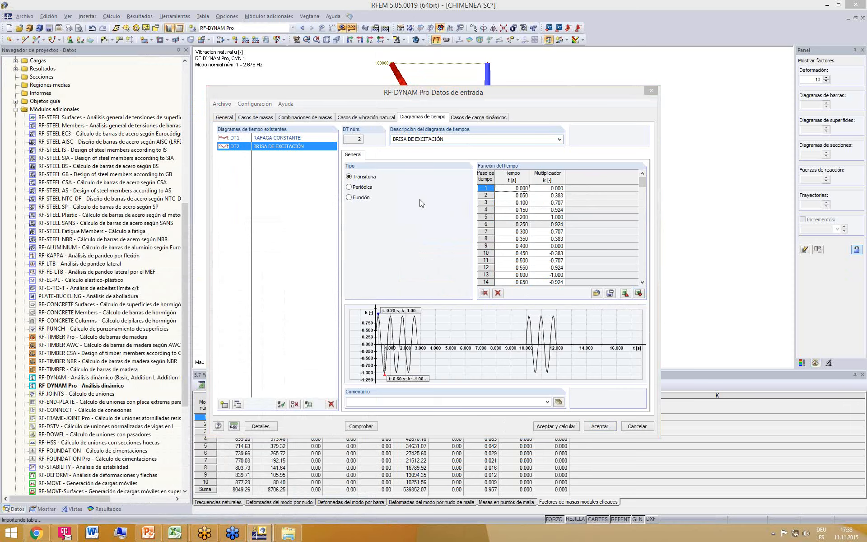
# - Assign load case CC1 with time diagram DT1 RAFAGA CONSTANTE as the first set of dynamic load case CCD1
pyautogui.click(472, 116)
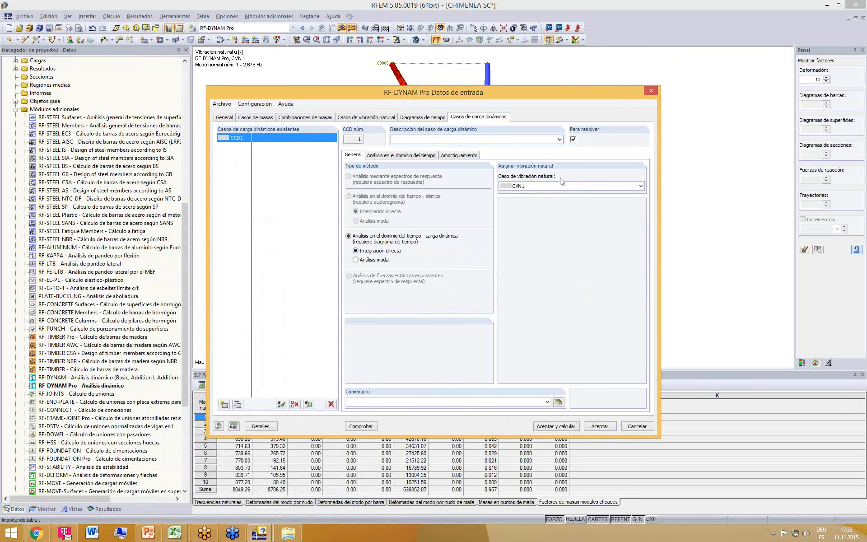
pyautogui.click(412, 155)
pyautogui.click(391, 181)
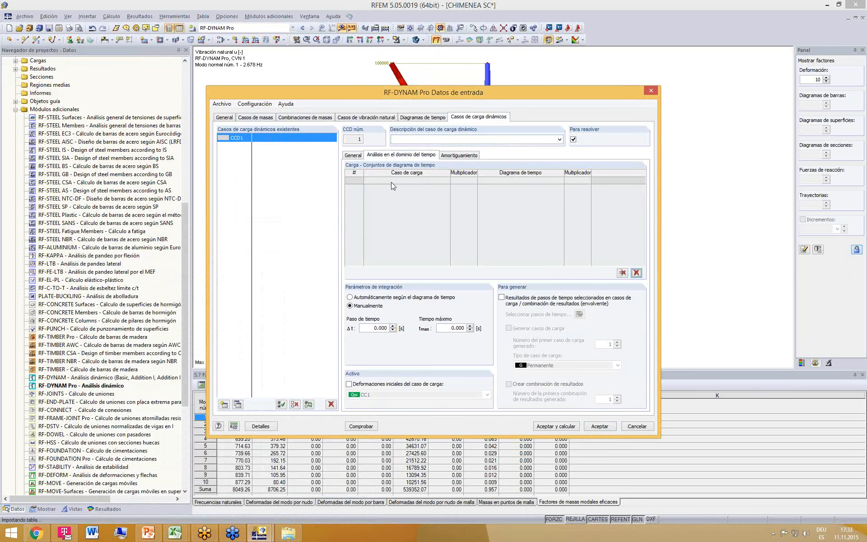
pyautogui.click(446, 181)
pyautogui.click(398, 190)
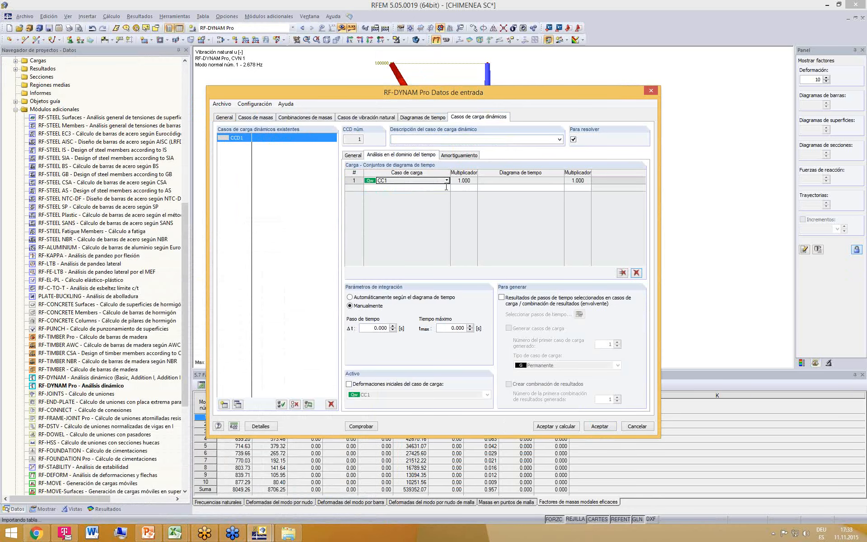
pyautogui.click(462, 180)
pyautogui.click(520, 180)
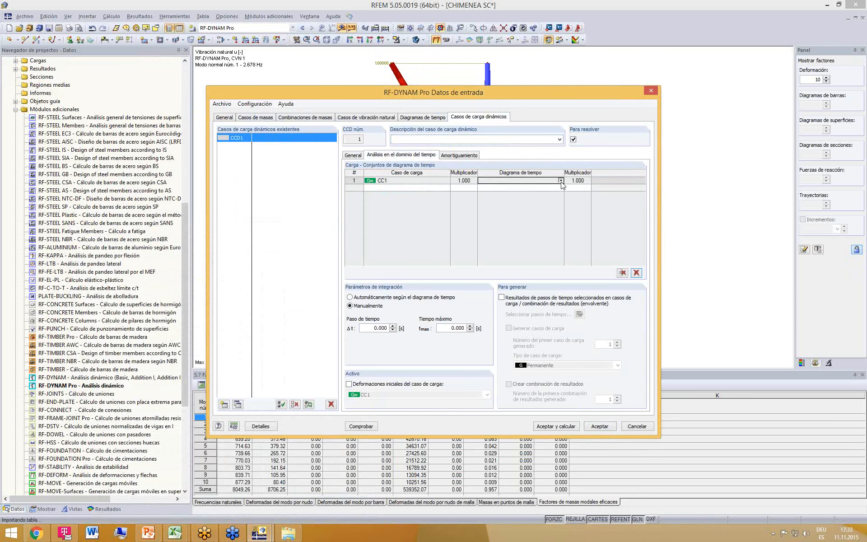
pyautogui.click(561, 180)
pyautogui.click(543, 195)
# - Add load case CC1 with multiplier 0.3 and time diagram DT2 BRISA DE EXCITACIÓN as the second set of CCD1
pyautogui.click(419, 188)
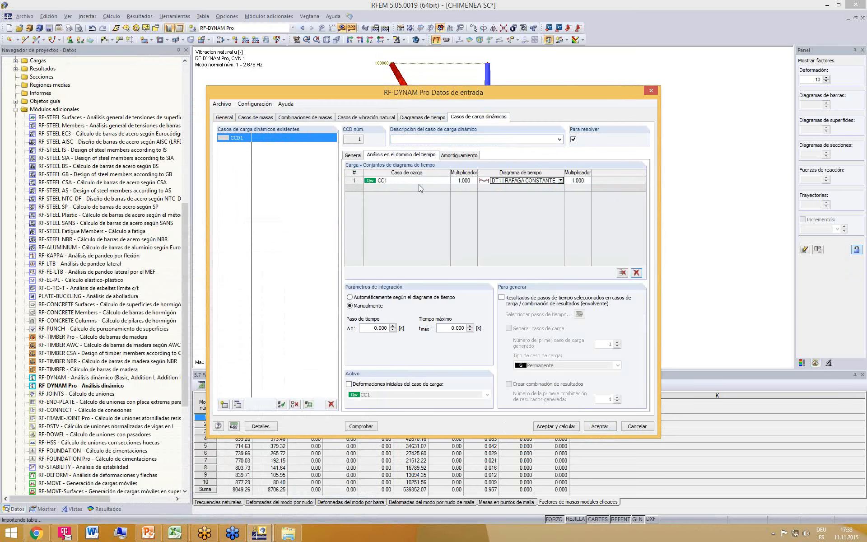
pyautogui.click(446, 188)
pyautogui.click(397, 195)
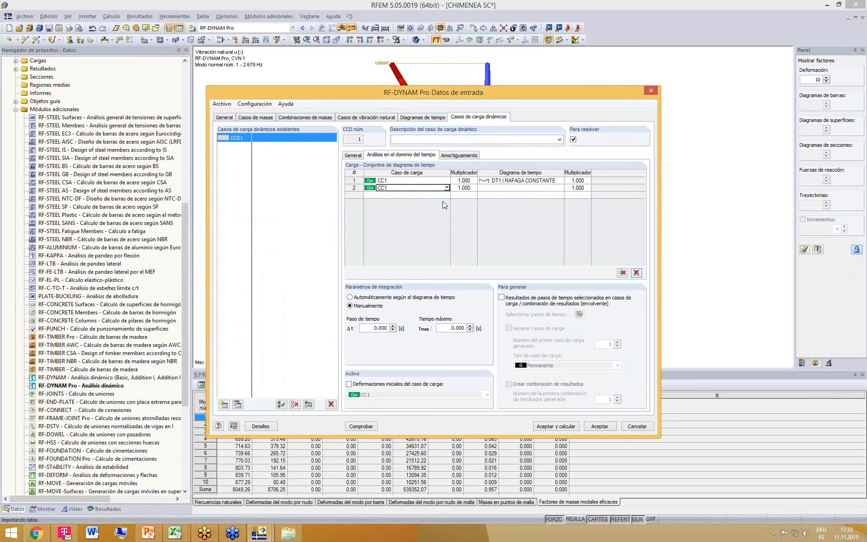
pyautogui.click(471, 188)
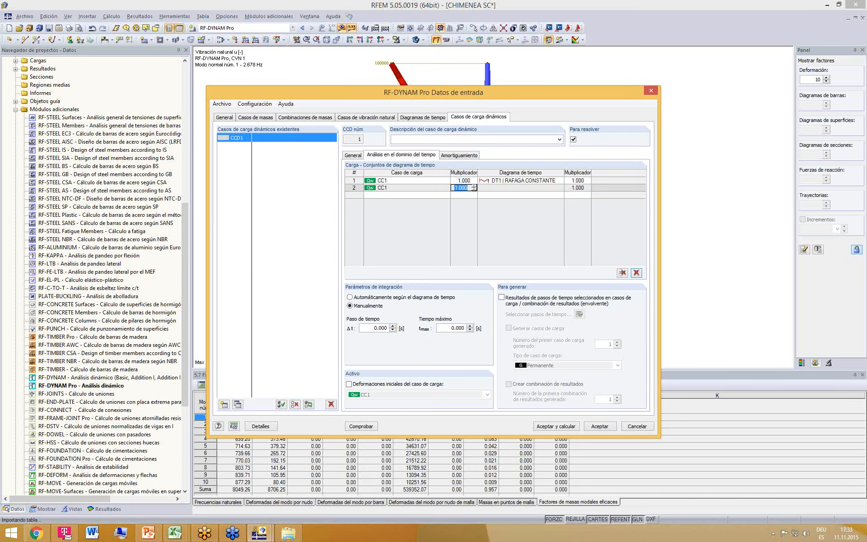
pyautogui.write('0.3')
pyautogui.click(542, 189)
pyautogui.click(559, 188)
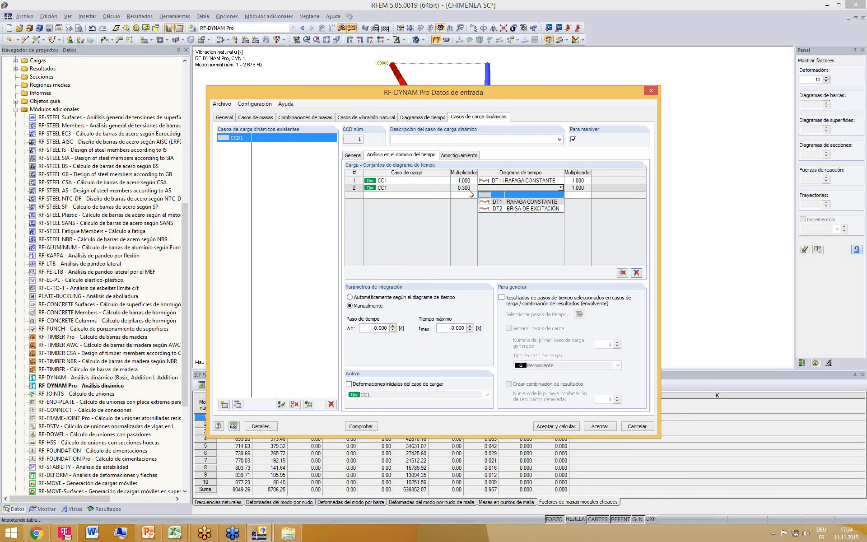
pyautogui.click(503, 209)
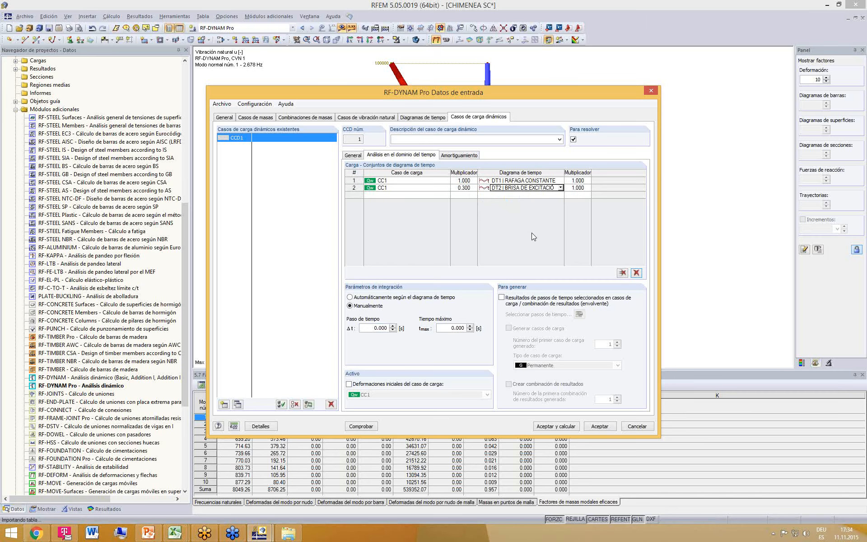
pyautogui.click(578, 188)
# - Review the time diagrams and examine the time steps of DT2 BRISA DE EXCITACIÓN
pyautogui.hotkey('alt', 'Tab')
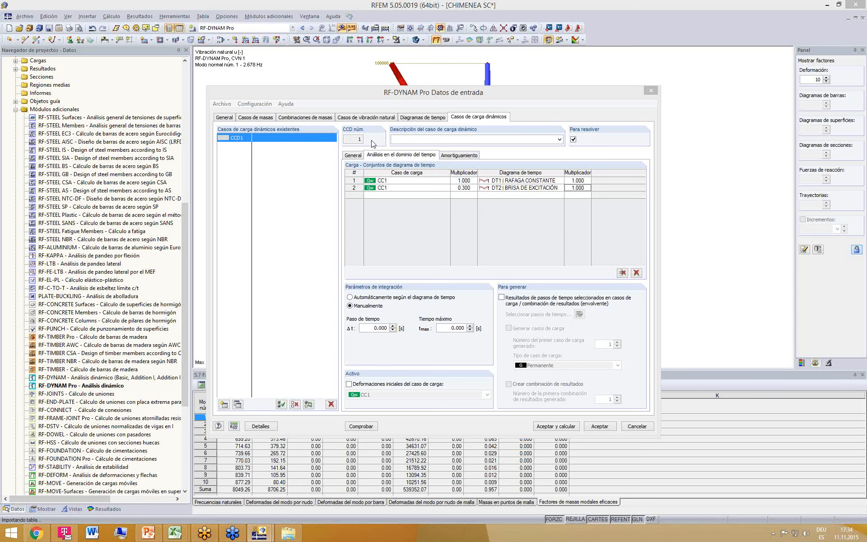
pyautogui.click(421, 118)
pyautogui.click(463, 118)
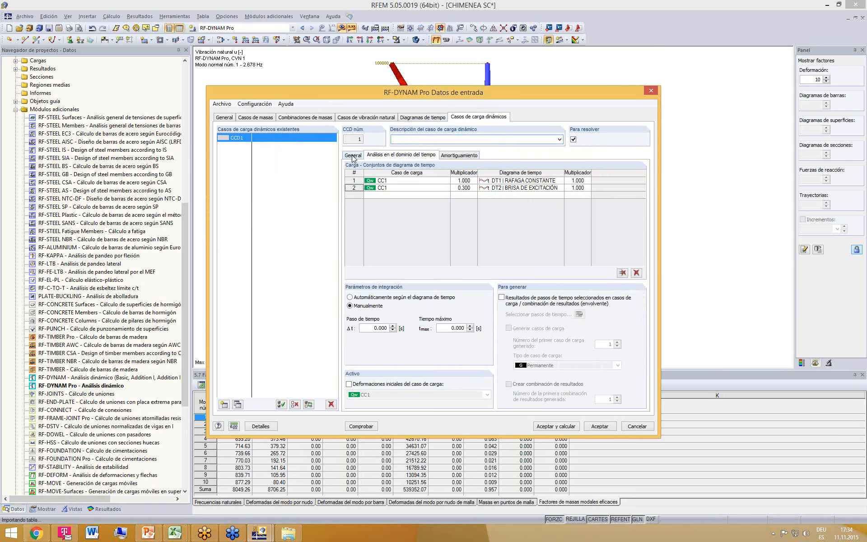
pyautogui.click(420, 119)
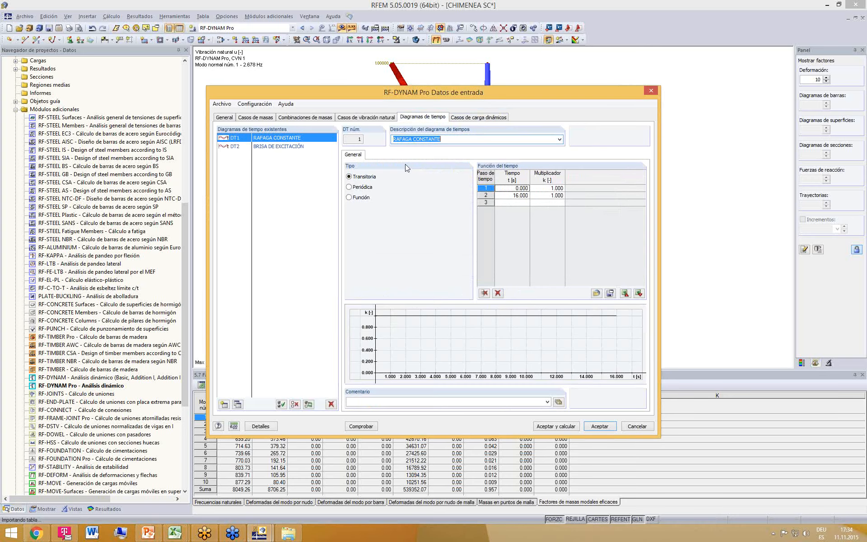
pyautogui.click(284, 149)
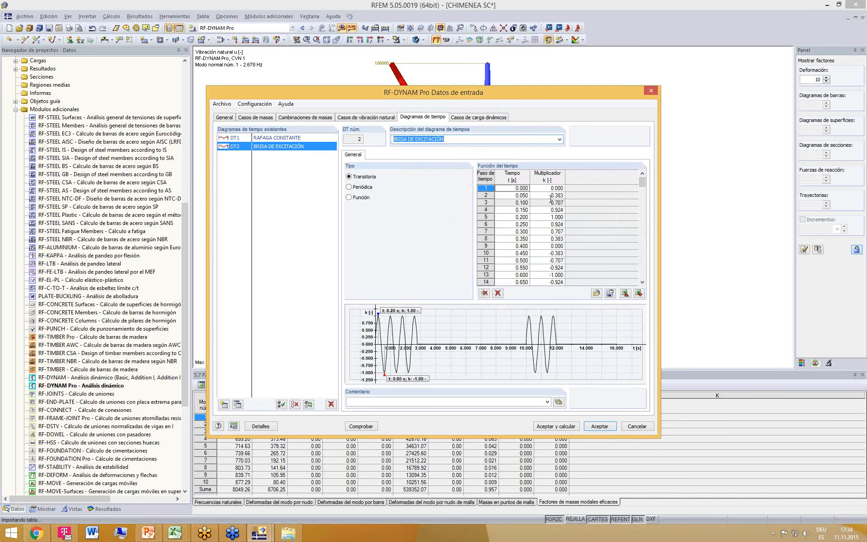
pyautogui.click(565, 189)
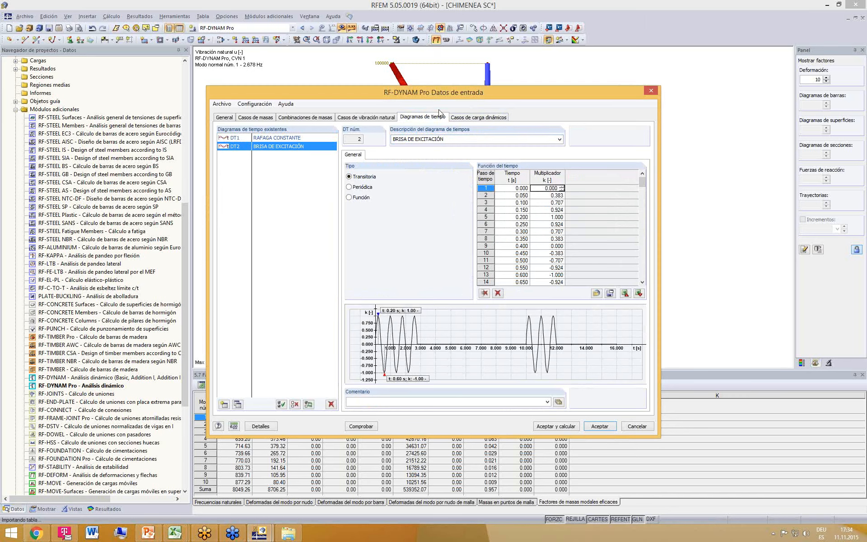
# - Set the manual integration parameters of CCD1 to a time step of 0.05 s and a maximum time of 16 s
pyautogui.click(472, 118)
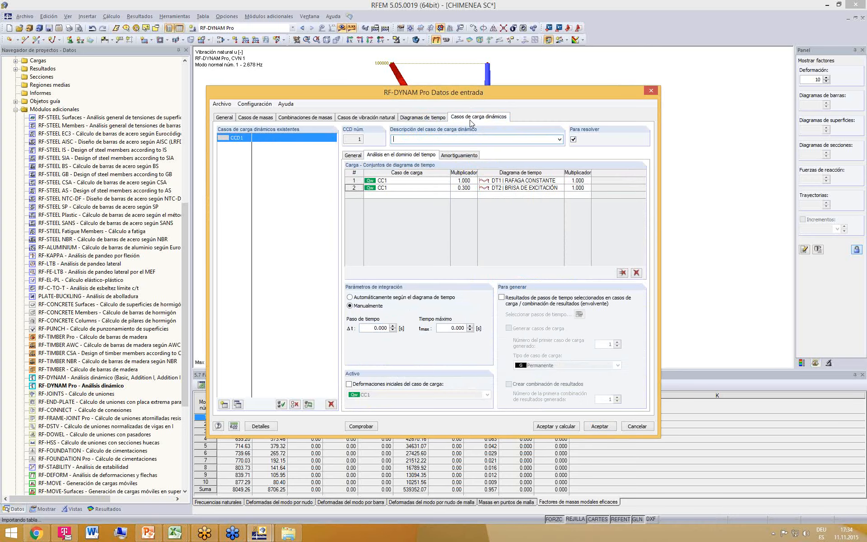
pyautogui.doubleClick(380, 328)
pyautogui.write('0.05')
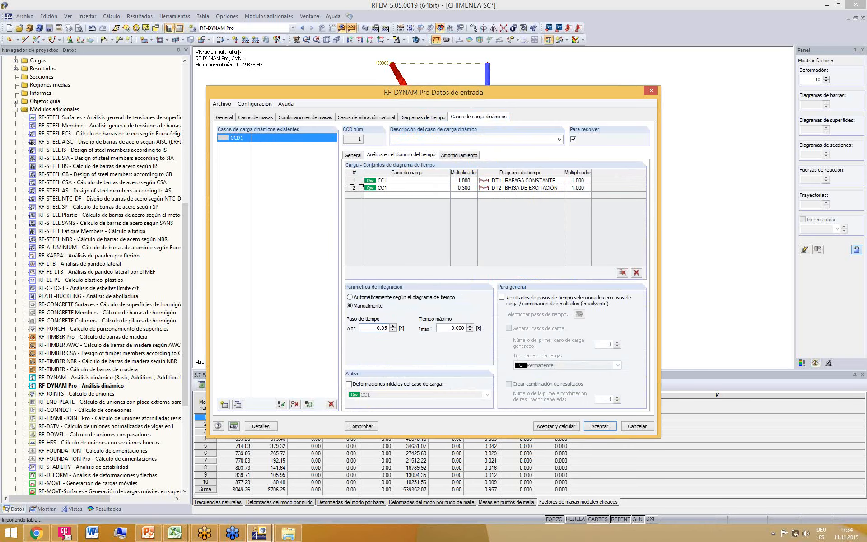
pyautogui.press('Tab')
pyautogui.write('1')
pyautogui.click(459, 156)
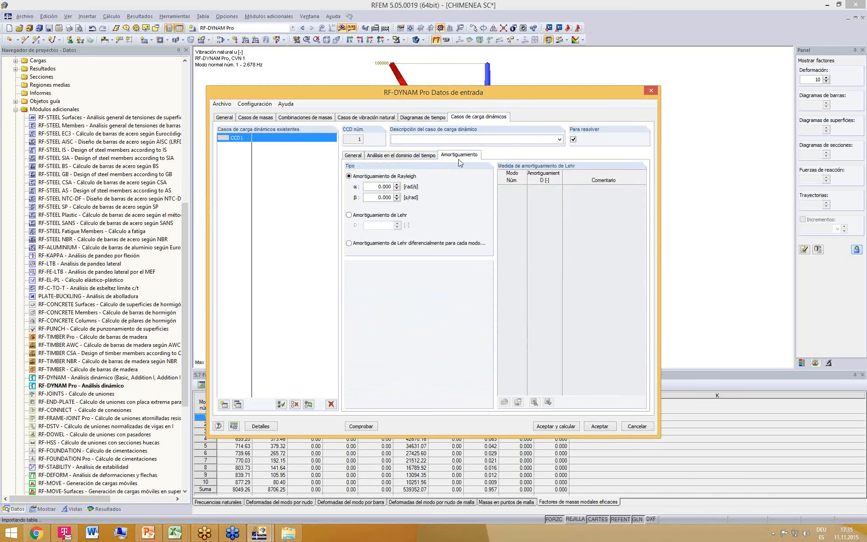
pyautogui.click(413, 156)
pyautogui.moveTo(549, 91); pyautogui.dragTo(529, 21)
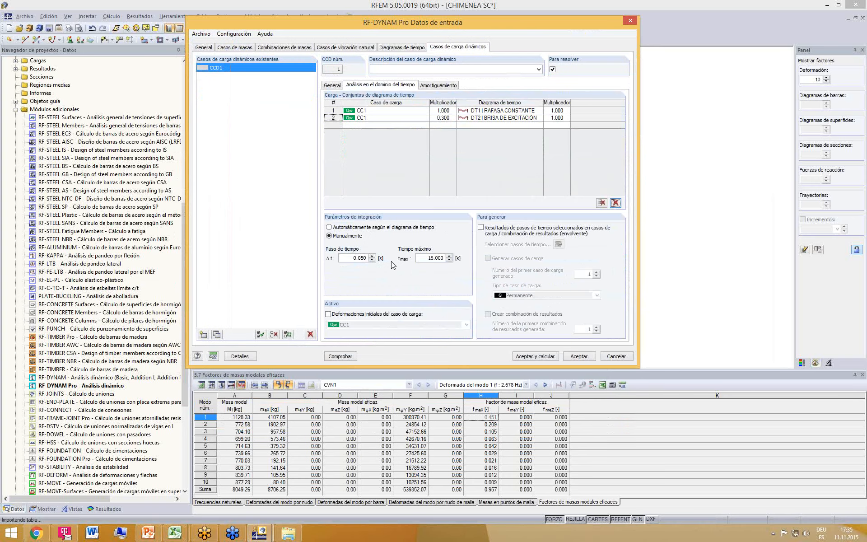
# - Set the Rayleigh damping of CCD1 to α 1.663175 and β 0.0000675
pyautogui.click(447, 86)
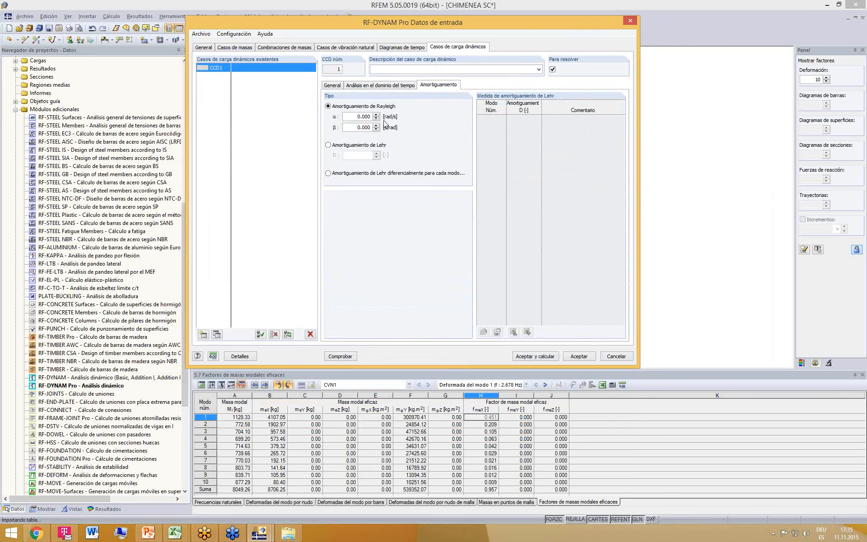
pyautogui.doubleClick(366, 116)
pyautogui.write('1.663175')
pyautogui.click(364, 128)
pyautogui.write('0.0000675')
# - Check the RF-DYNAM Pro input data for consistency, then accept and calculate
pyautogui.click(383, 86)
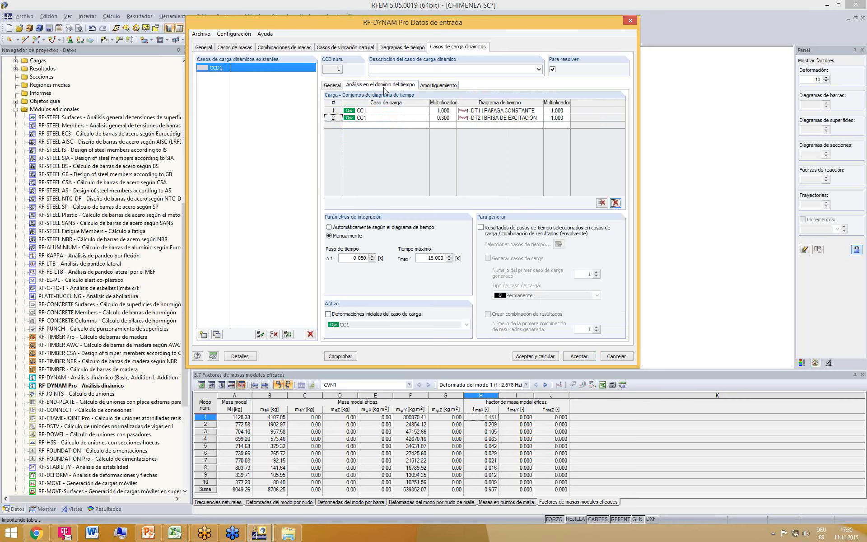
pyautogui.click(341, 357)
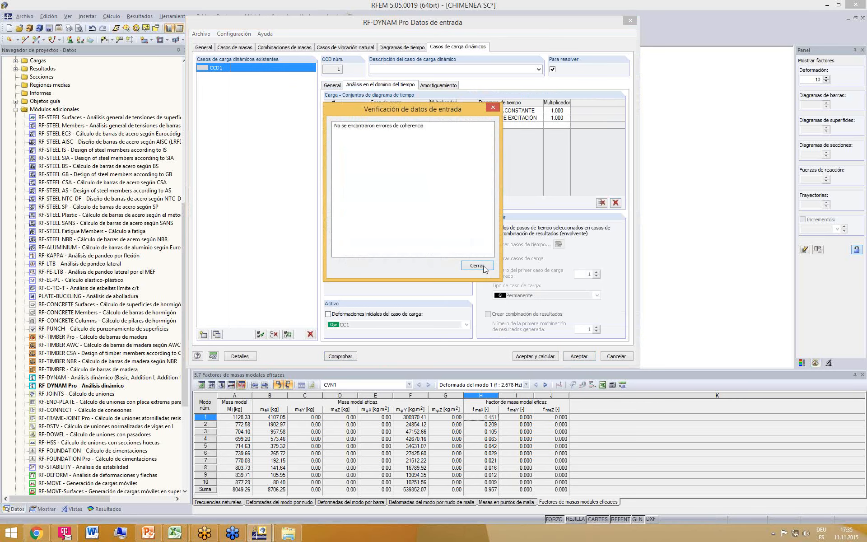
pyautogui.click(487, 270)
pyautogui.click(536, 356)
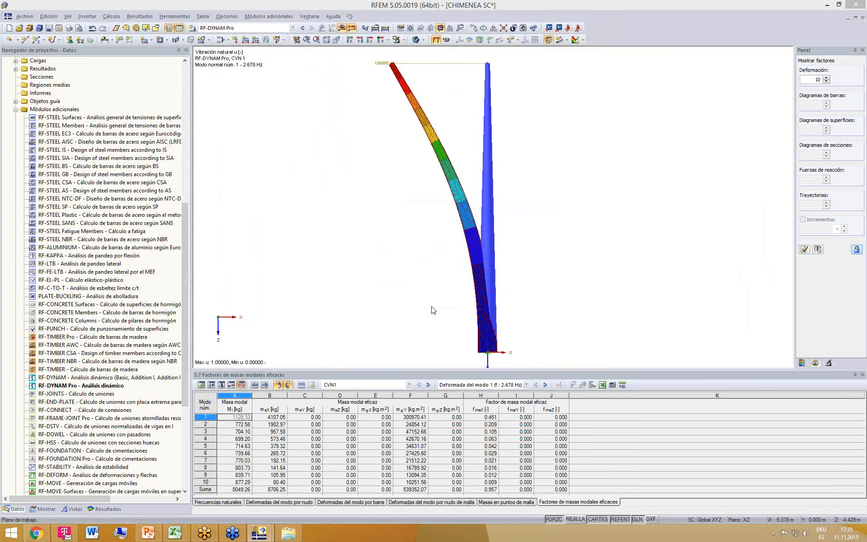
# - Examine the angular frequencies of the first and tenth modes in the natural frequencies results
pyautogui.click(223, 504)
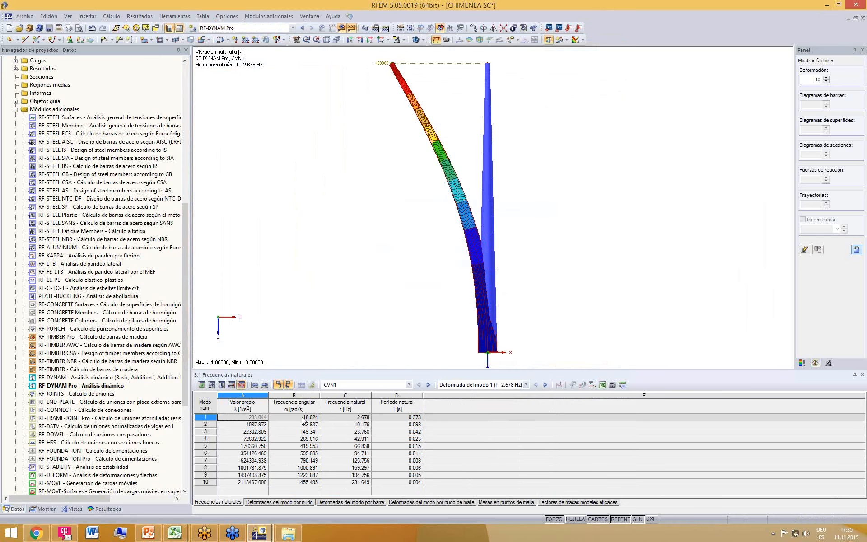
pyautogui.press('Right')
pyautogui.click(296, 482)
pyautogui.click(314, 417)
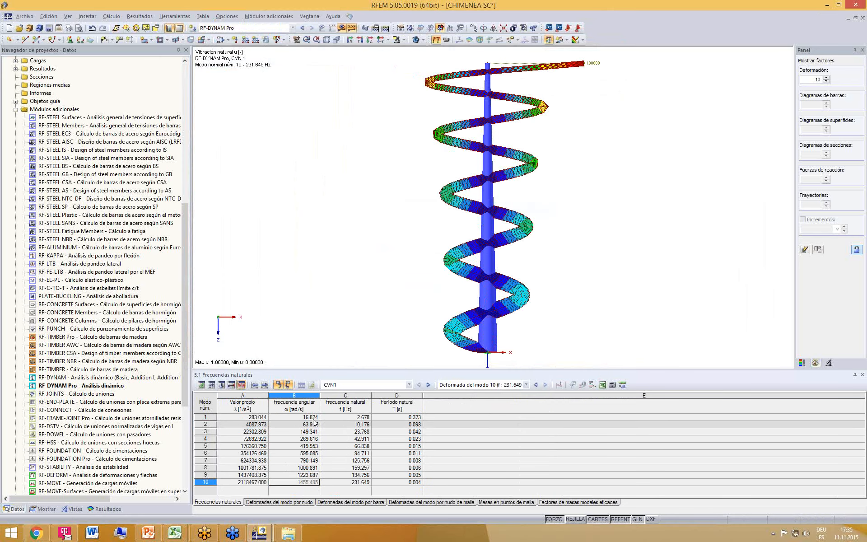
# - Display the time history results of dynamic load case CCD1 in an isometric view of the chimney
pyautogui.click(409, 385)
pyautogui.click(344, 399)
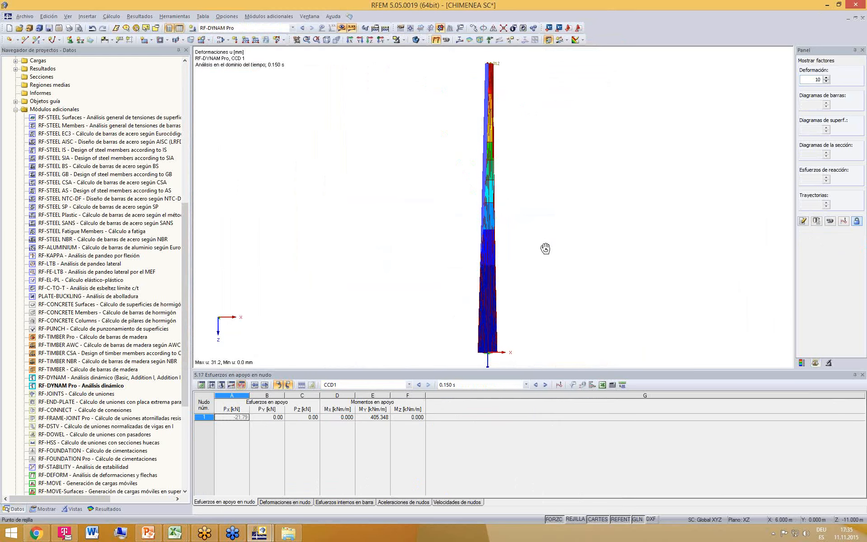
pyautogui.click(327, 39)
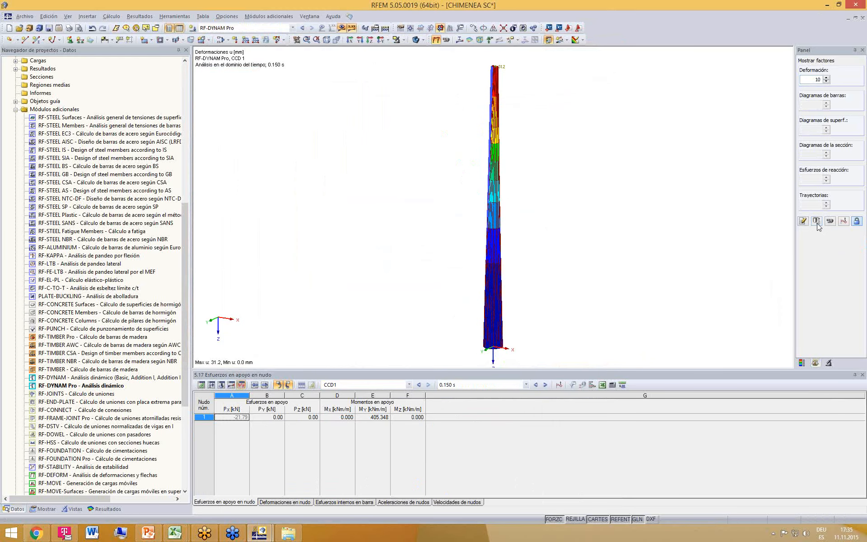
# - Raise the deformation display factor step by step through 20, 50 and 100 up to 200
pyautogui.doubleClick(818, 79)
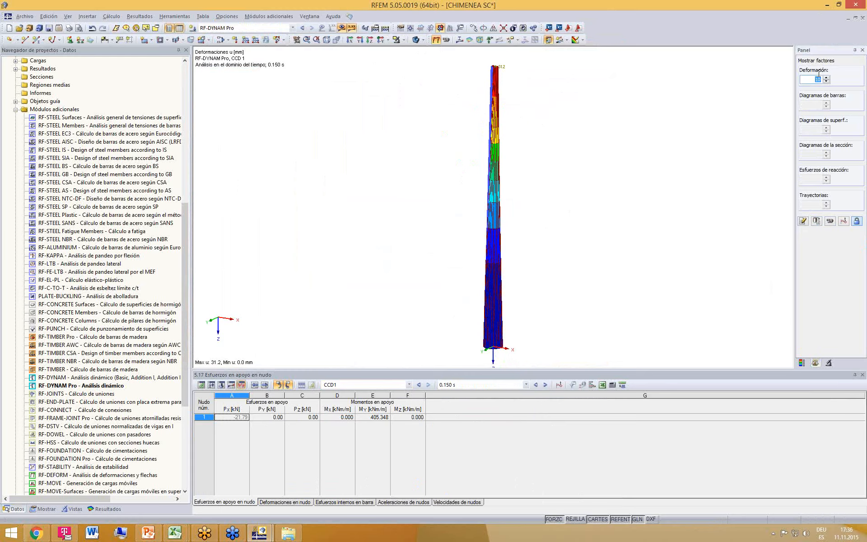
pyautogui.write('20')
pyautogui.press('Return')
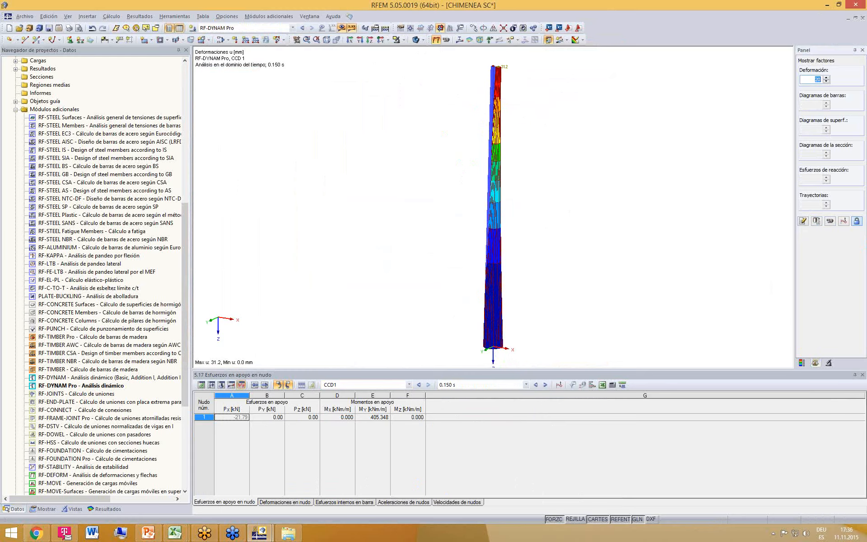
pyautogui.write('50')
pyautogui.press('Return')
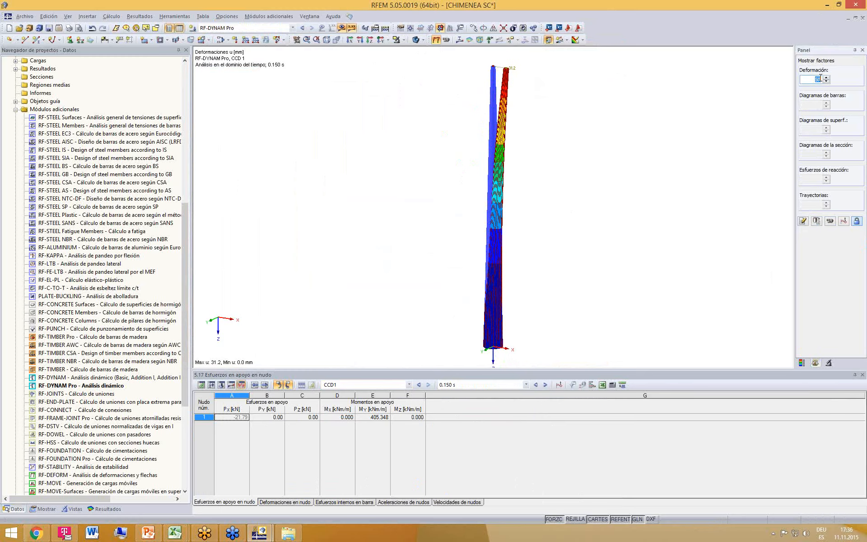
pyautogui.write('100')
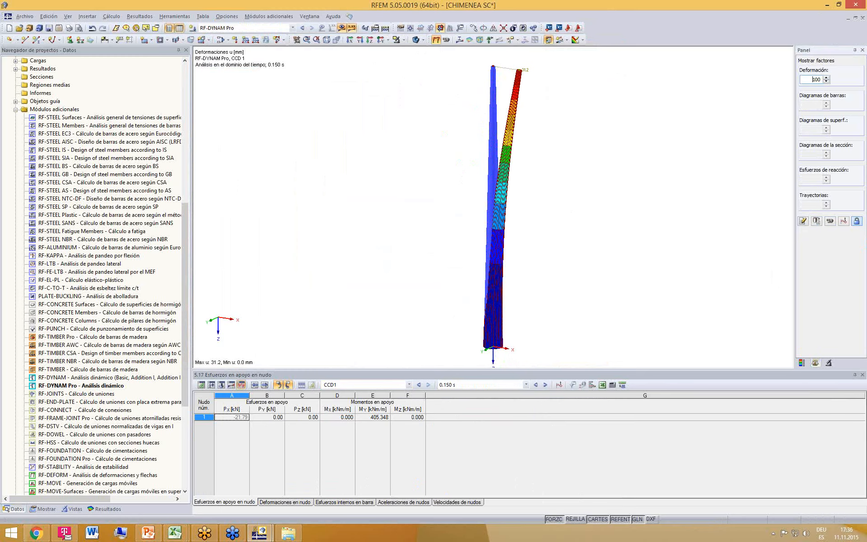
pyautogui.press('Return')
pyautogui.write('200')
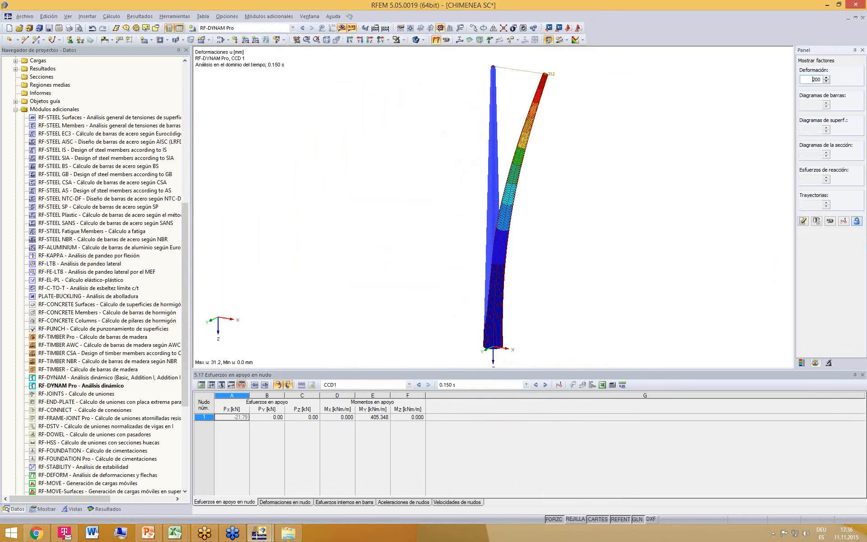
# - Play the animation of the chimney's deformations over the time history
pyautogui.click(833, 223)
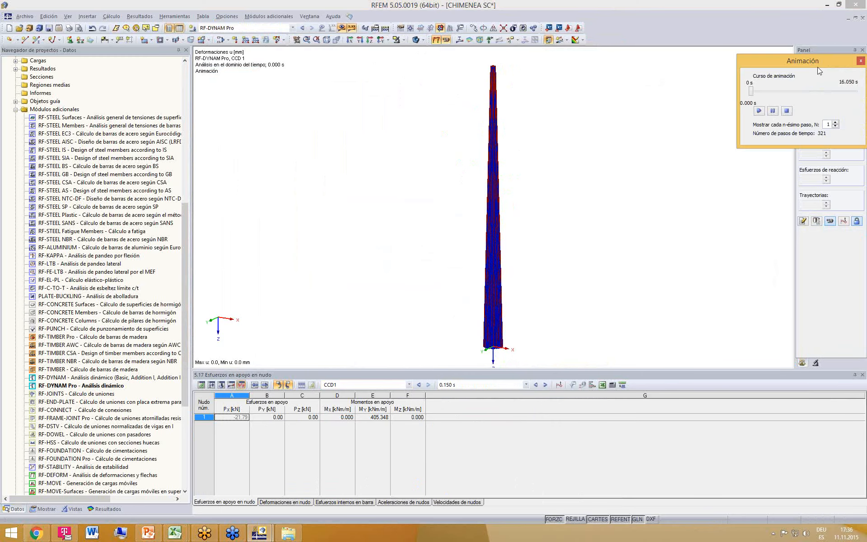
pyautogui.moveTo(817, 54); pyautogui.dragTo(719, 56)
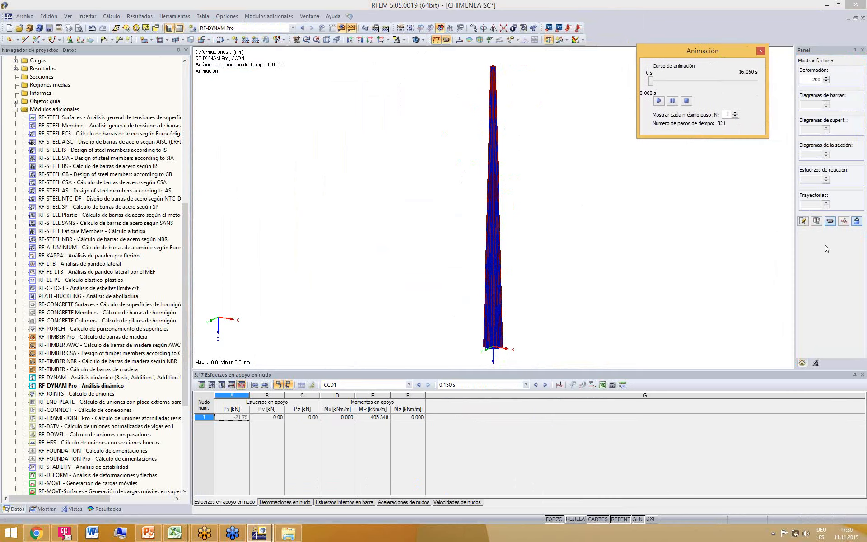
pyautogui.click(659, 101)
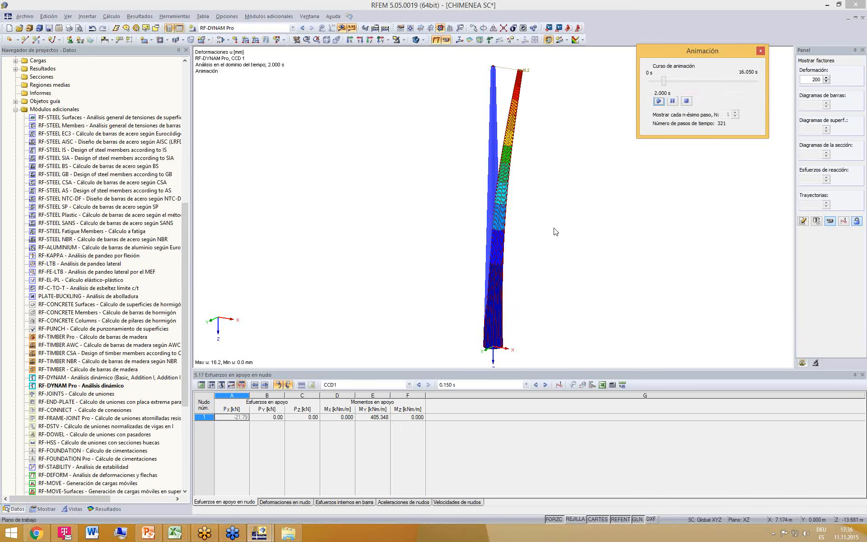
# - Plot the time course of displacement X at nodal mesh point EF 2, keeping the diagram clear of the chimney
pyautogui.click(844, 221)
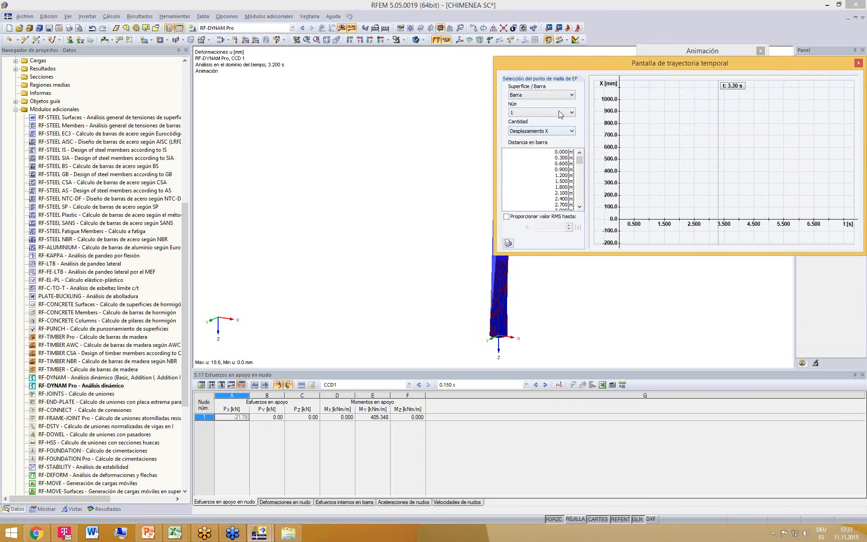
pyautogui.click(542, 94)
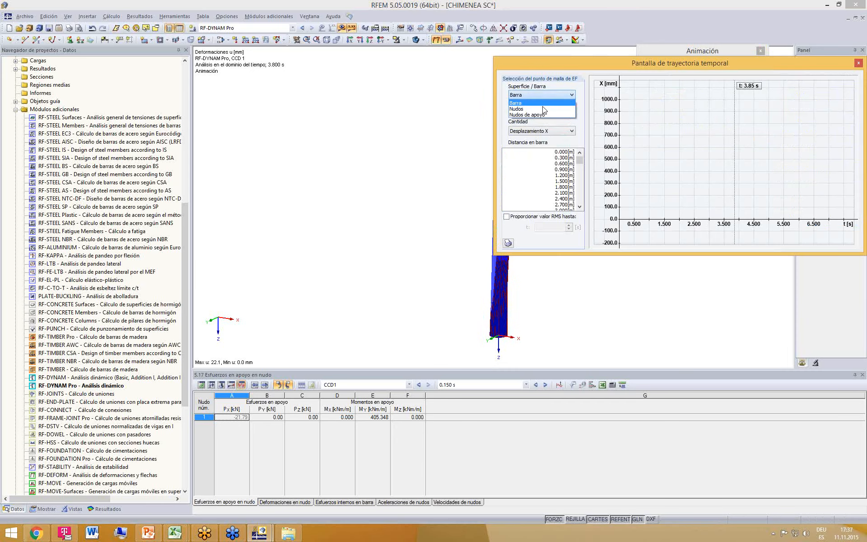
pyautogui.click(540, 119)
pyautogui.click(542, 131)
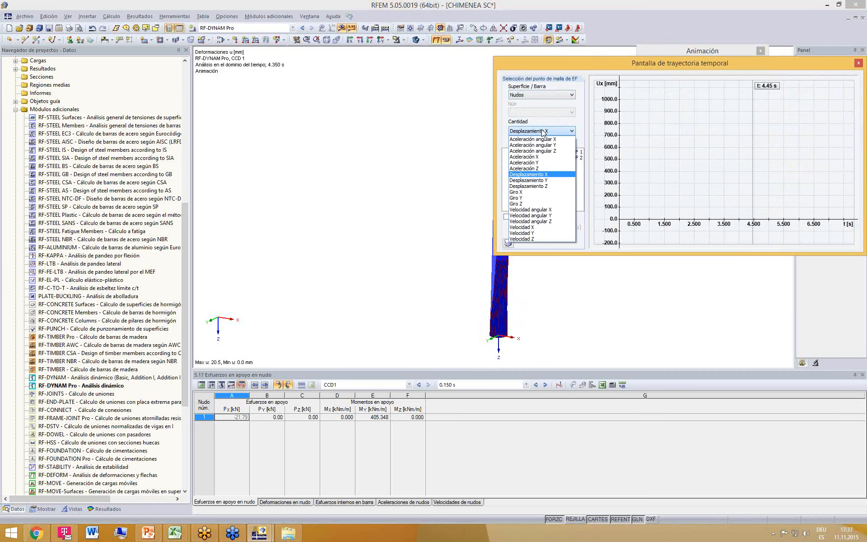
pyautogui.click(548, 174)
pyautogui.click(573, 157)
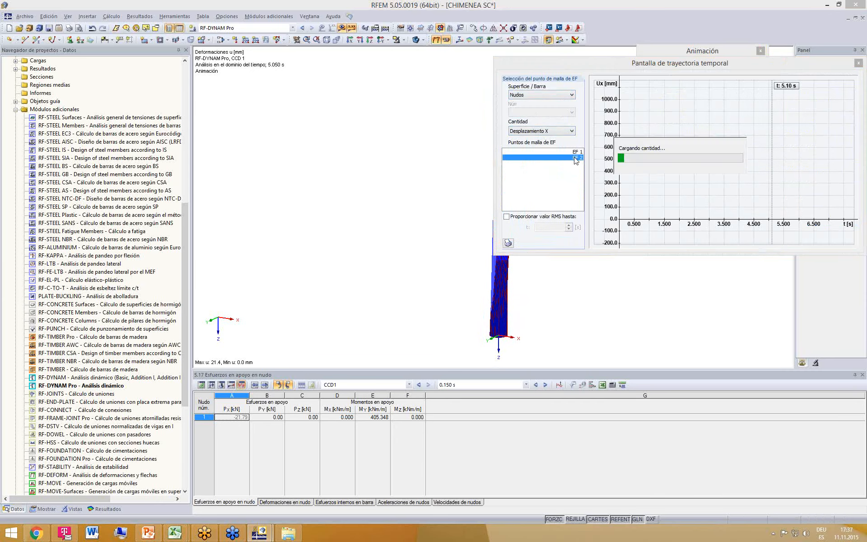
pyautogui.moveTo(790, 62); pyautogui.dragTo(344, 56)
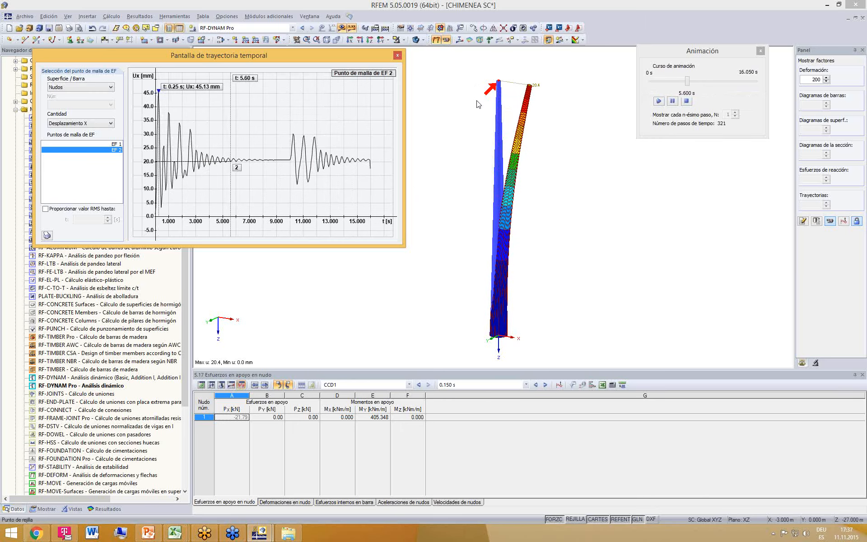
# - Plot the time course of acceleration X at nodal mesh point EF 2 of the chimney
pyautogui.click(90, 88)
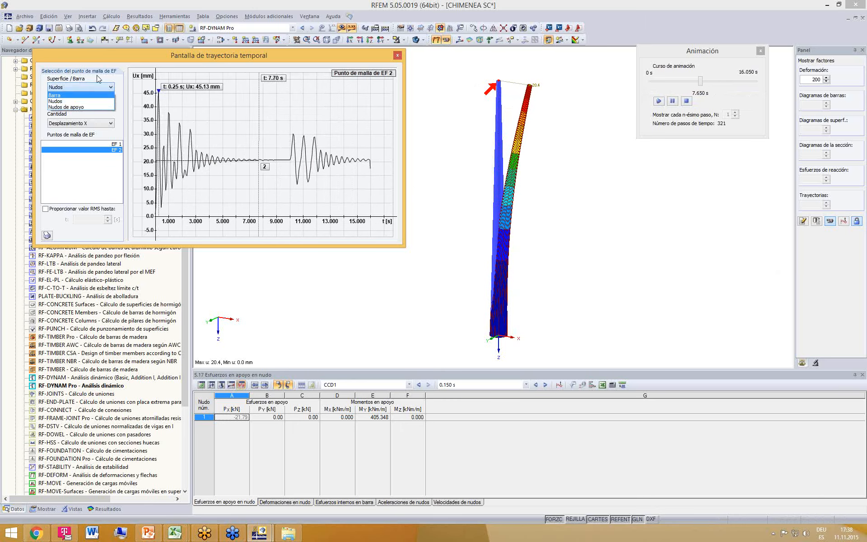
pyautogui.click(88, 95)
pyautogui.click(95, 125)
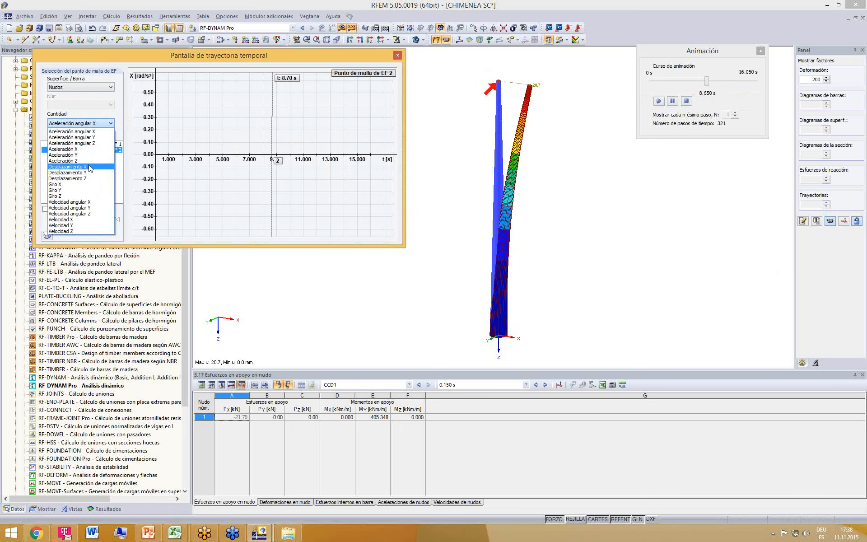
pyautogui.click(78, 149)
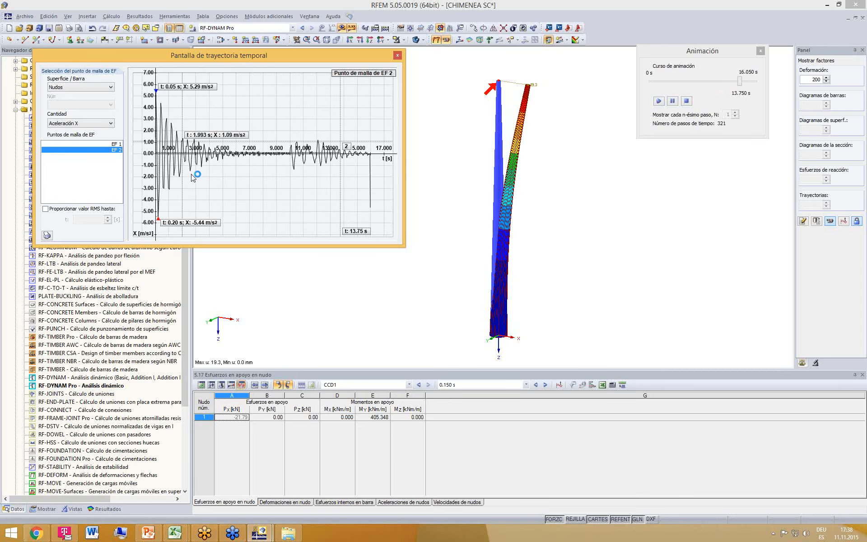
pyautogui.click(268, 533)
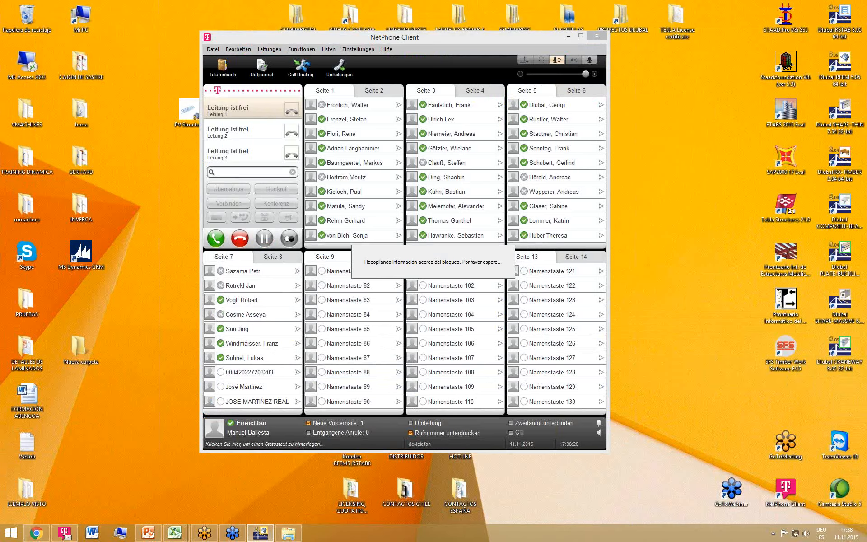
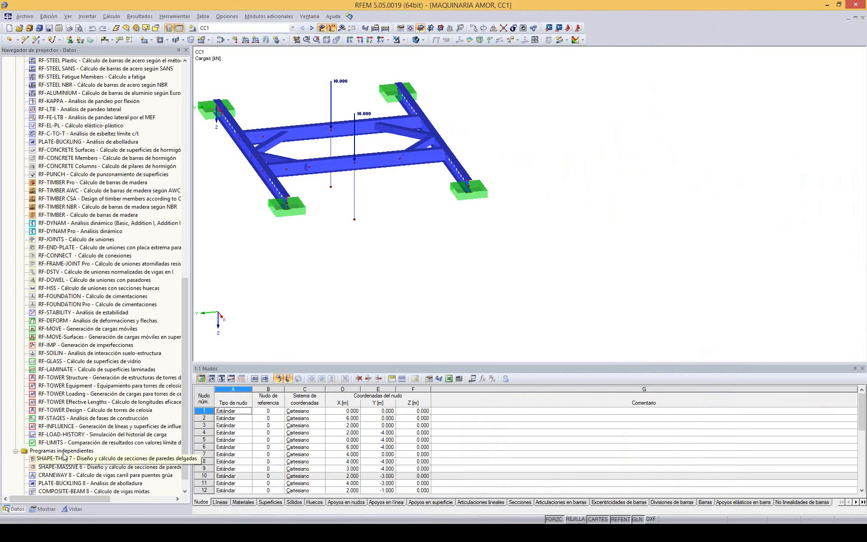
# - Open RF-DYNAM Pro for the MAQUINARIA AMOR model and view its natural vibration case settings
pyautogui.scroll(7, 96, 279)
pyautogui.scroll(-4, 96, 279)
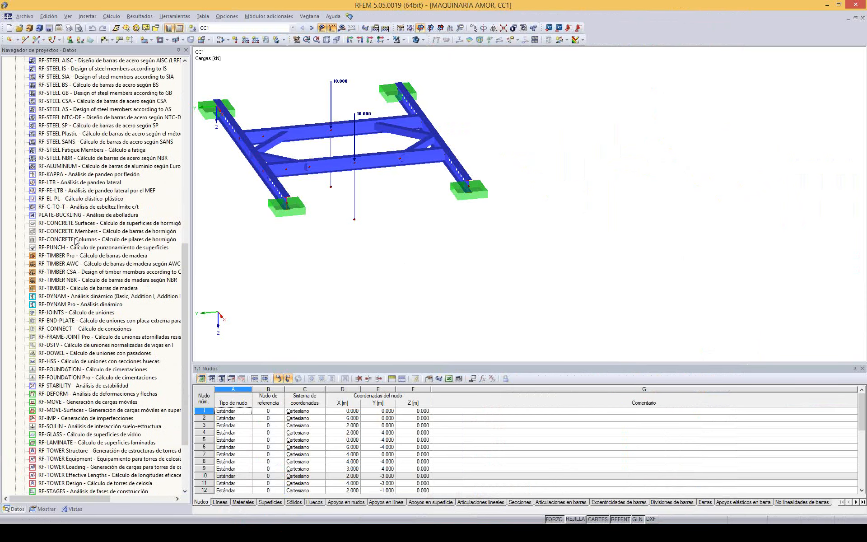
pyautogui.scroll(-1, 77, 319)
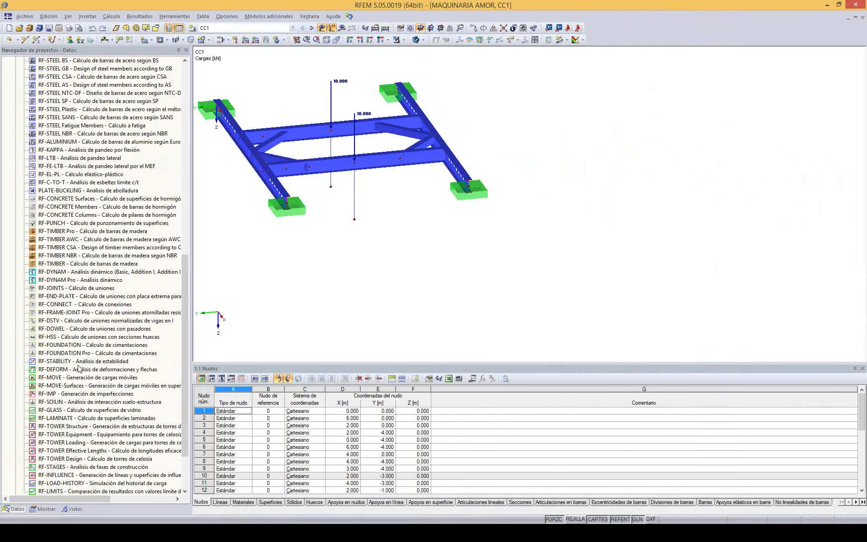
pyautogui.click(72, 282)
pyautogui.doubleClick(72, 281)
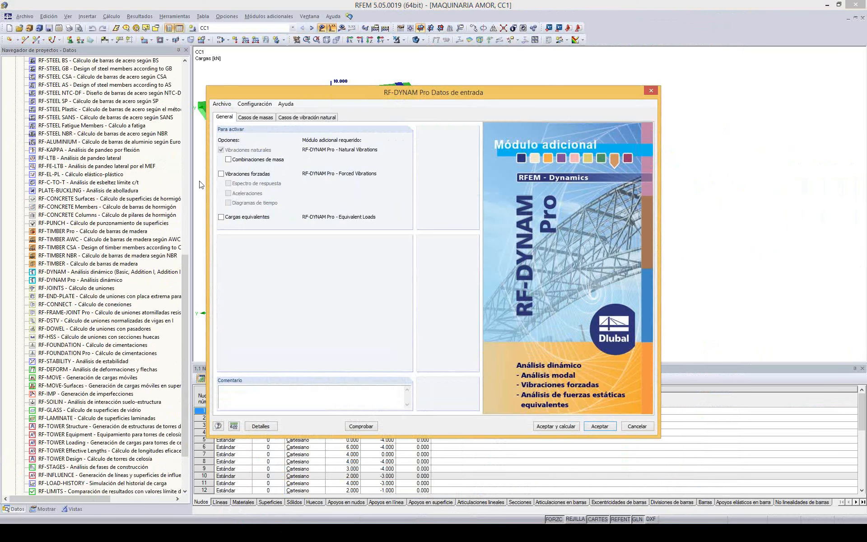
pyautogui.click(300, 118)
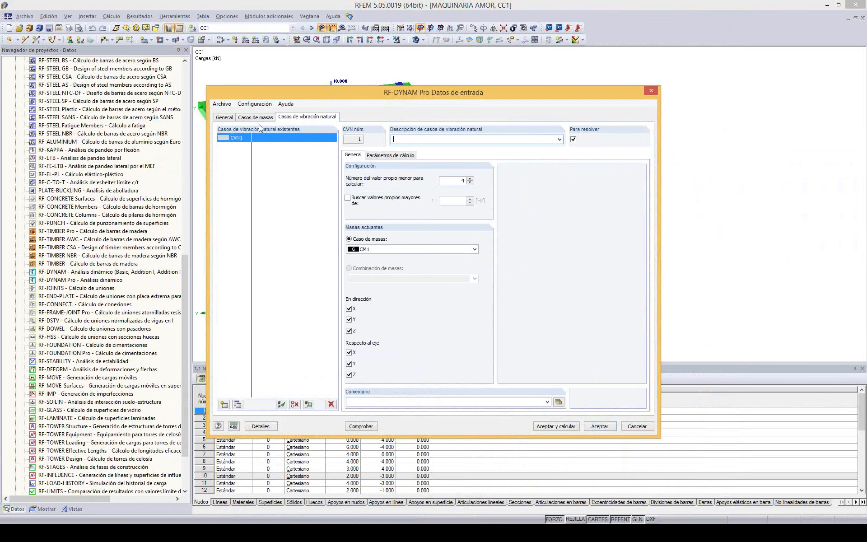
# - Activate mass combinations in RF-DYNAM Pro, view mass combination COM1 and save the module's input data
pyautogui.click(224, 118)
pyautogui.click(227, 161)
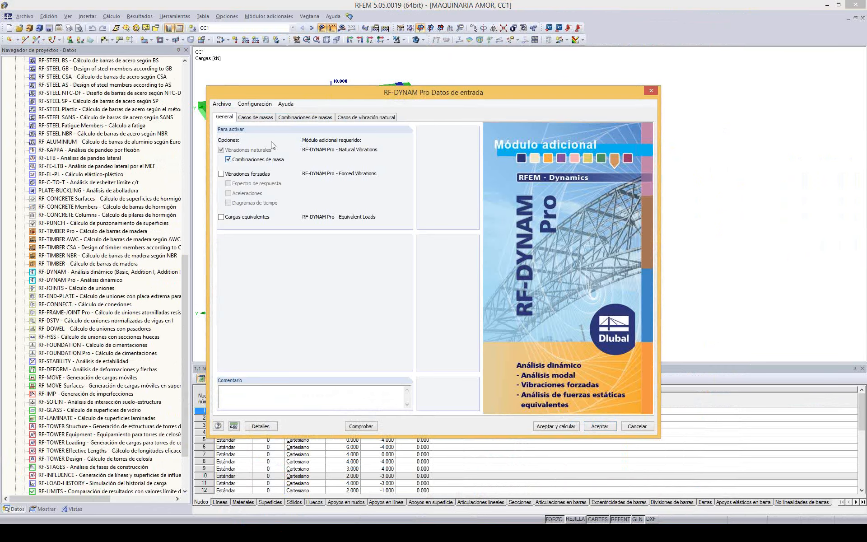
pyautogui.click(299, 118)
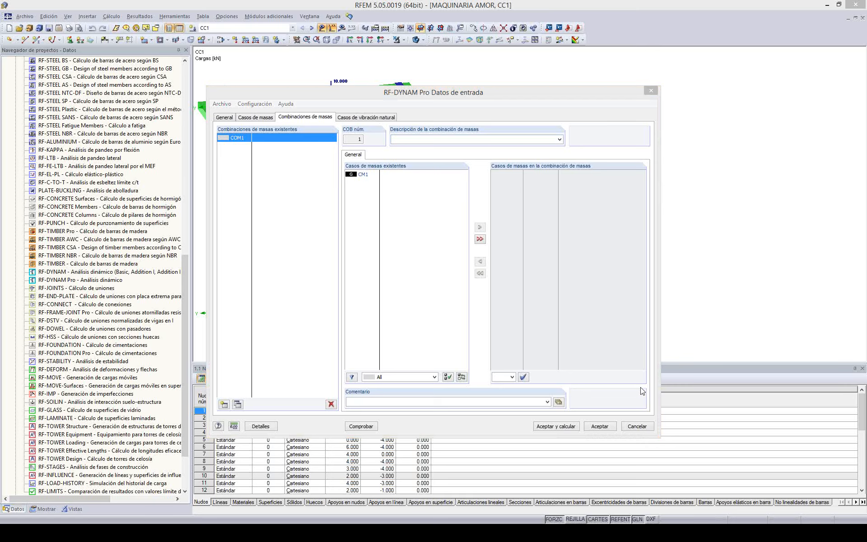
pyautogui.click(640, 427)
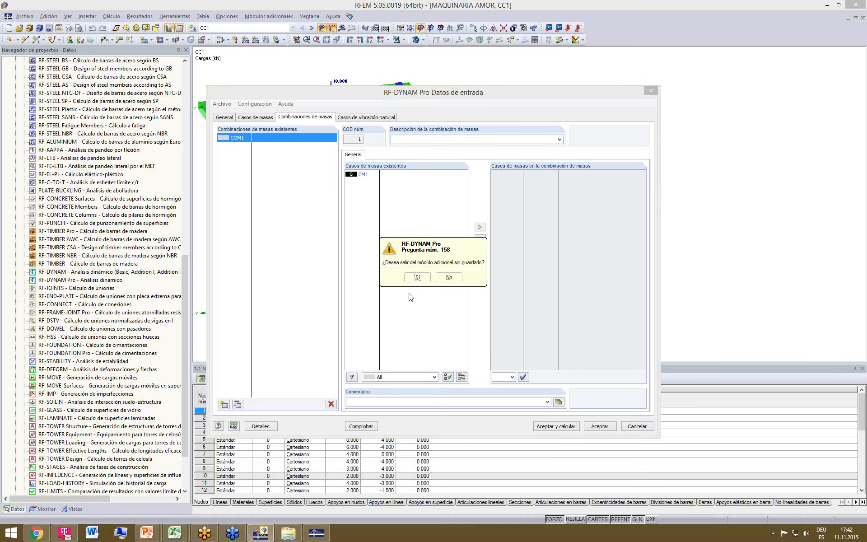
pyautogui.click(449, 279)
pyautogui.click(601, 425)
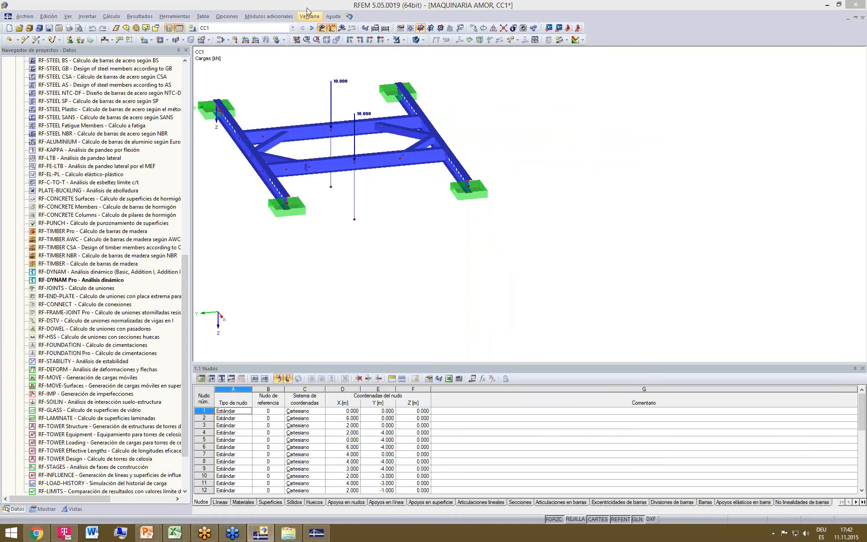
# - Open the recent model EDIFICIO SISMICO and start the RF-DYNAM Pro module for it
pyautogui.click(27, 17)
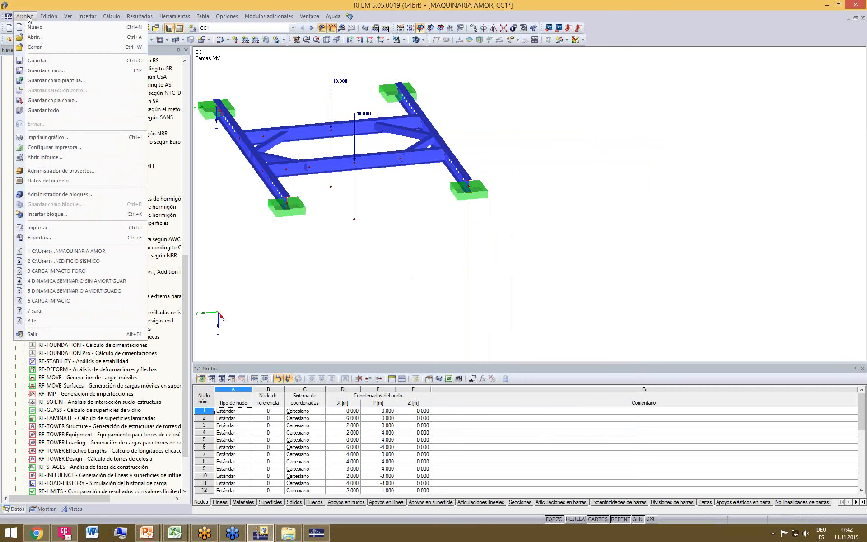
pyautogui.click(85, 263)
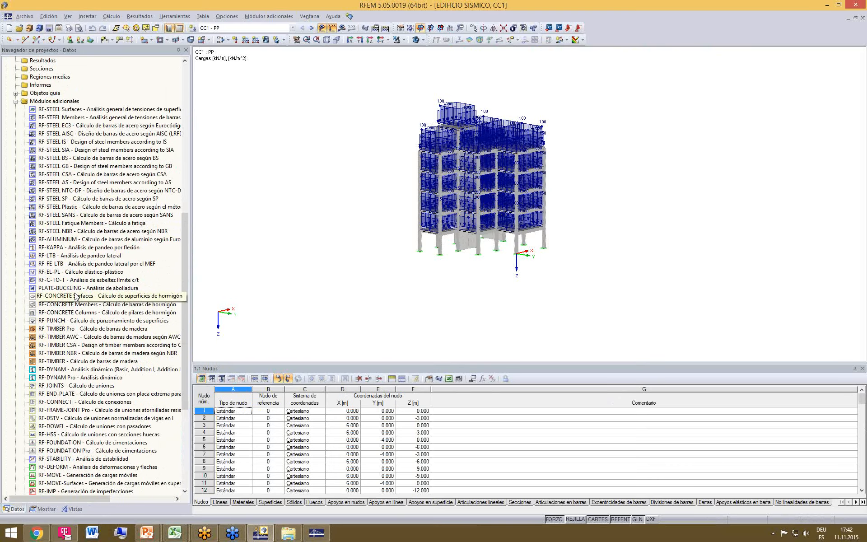
pyautogui.scroll(-1, 72, 343)
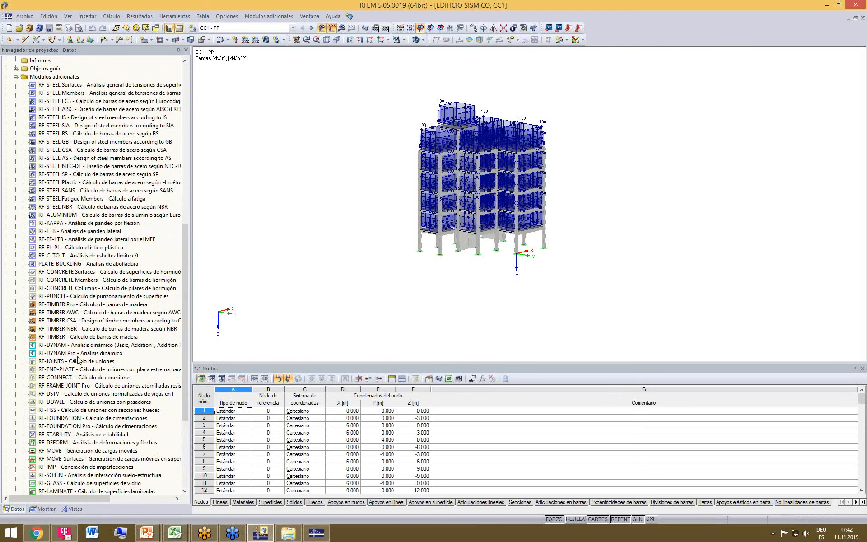
pyautogui.click(78, 354)
pyautogui.doubleClick(78, 354)
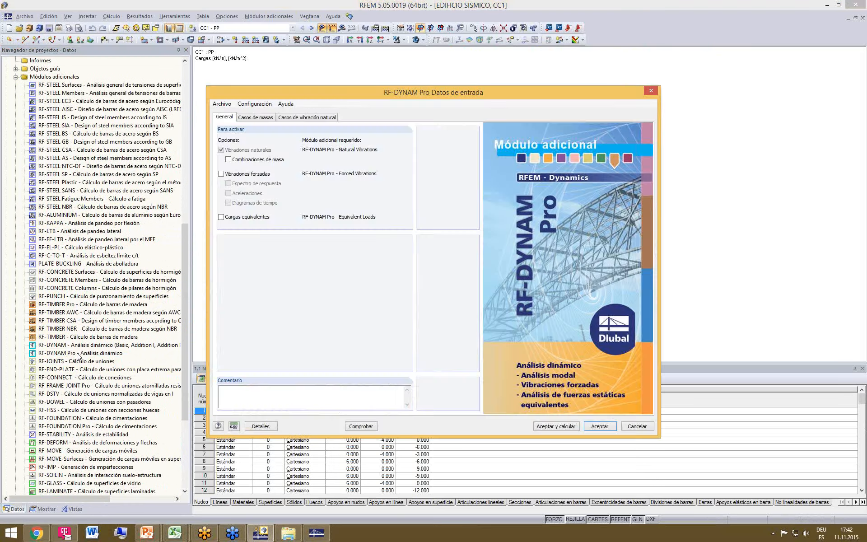
# - Activate mass combinations and equivalent loads for the building, trying out the forced vibrations option along the way
pyautogui.click(229, 159)
pyautogui.click(220, 175)
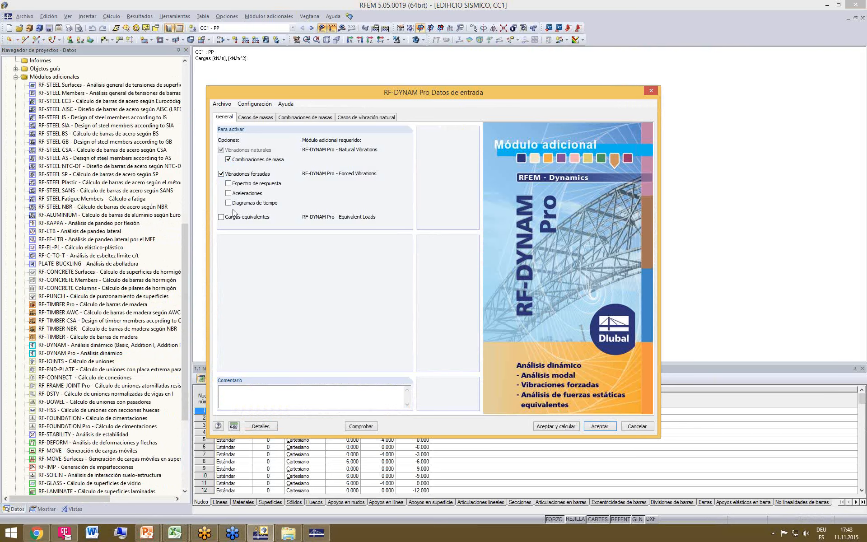
pyautogui.click(221, 174)
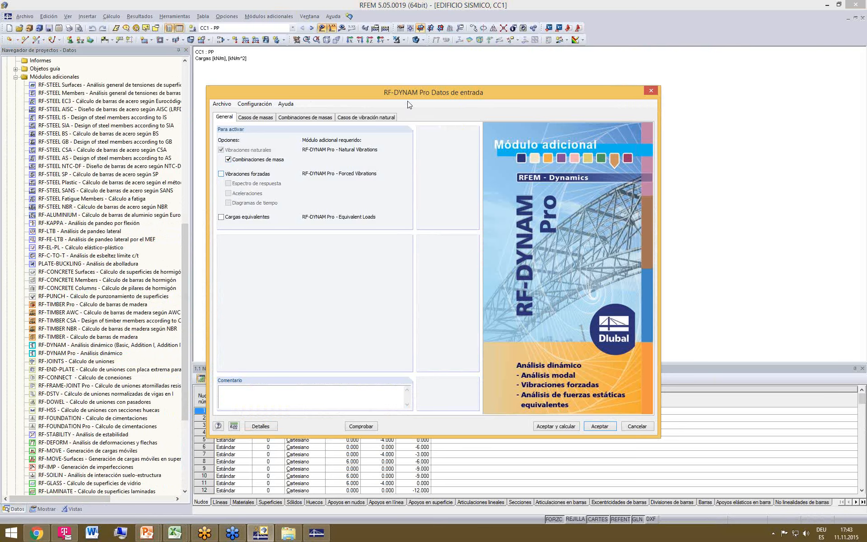
pyautogui.click(222, 174)
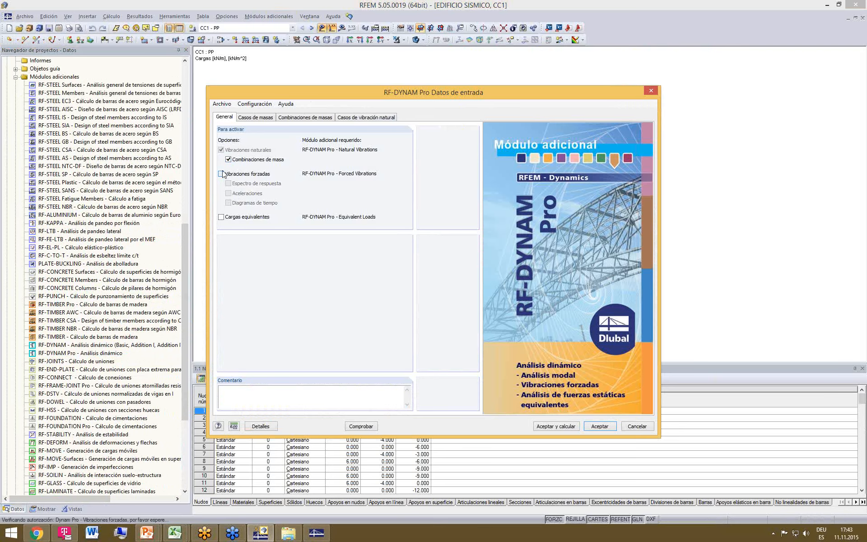
pyautogui.click(222, 174)
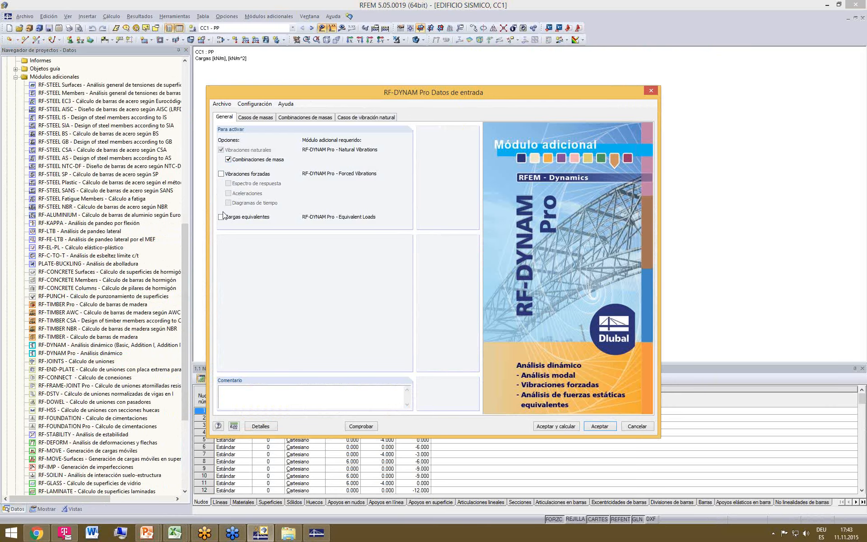
pyautogui.click(221, 217)
# - Try out initial conditions and global stiffness modification in natural vibration case CVN1's calculation parameters, and leave the module without saving
pyautogui.click(305, 117)
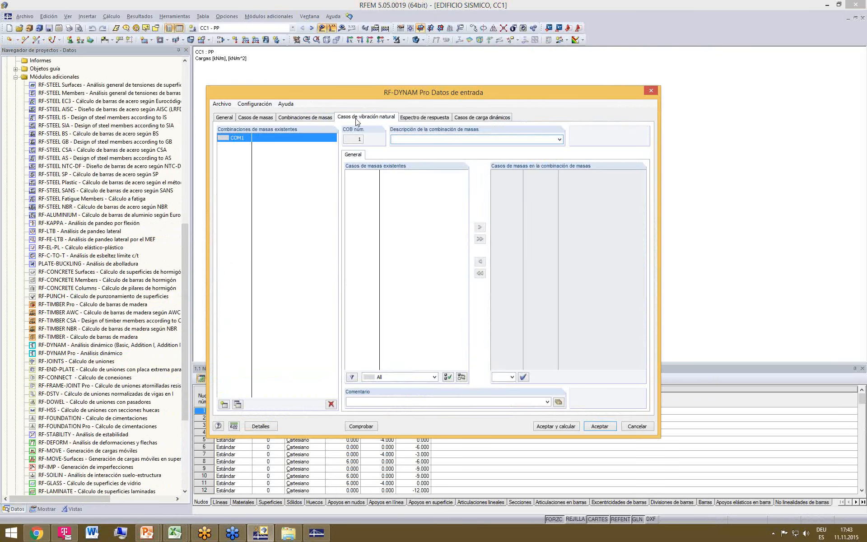
pyautogui.click(356, 118)
pyautogui.click(393, 157)
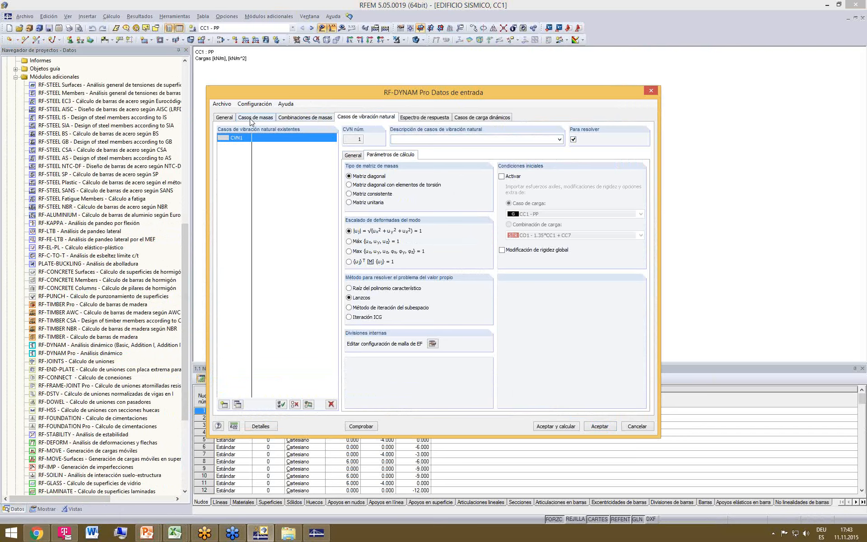
pyautogui.click(501, 176)
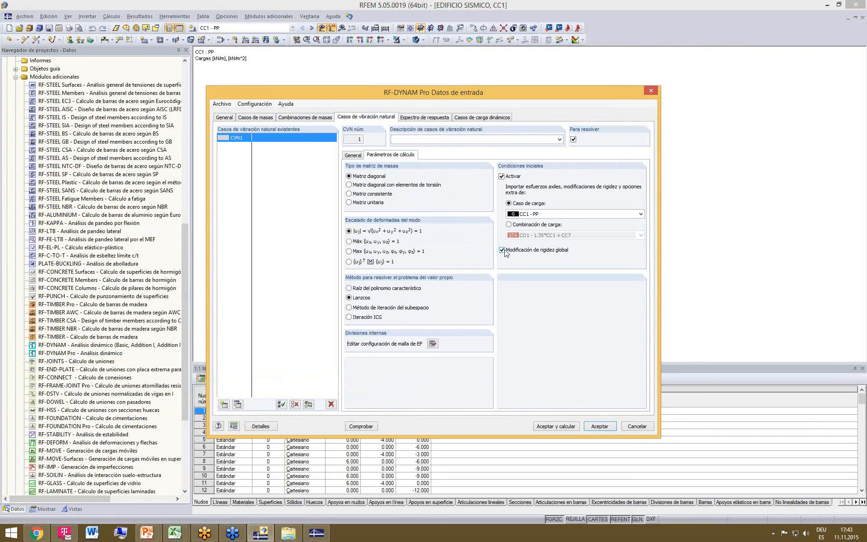
pyautogui.click(502, 176)
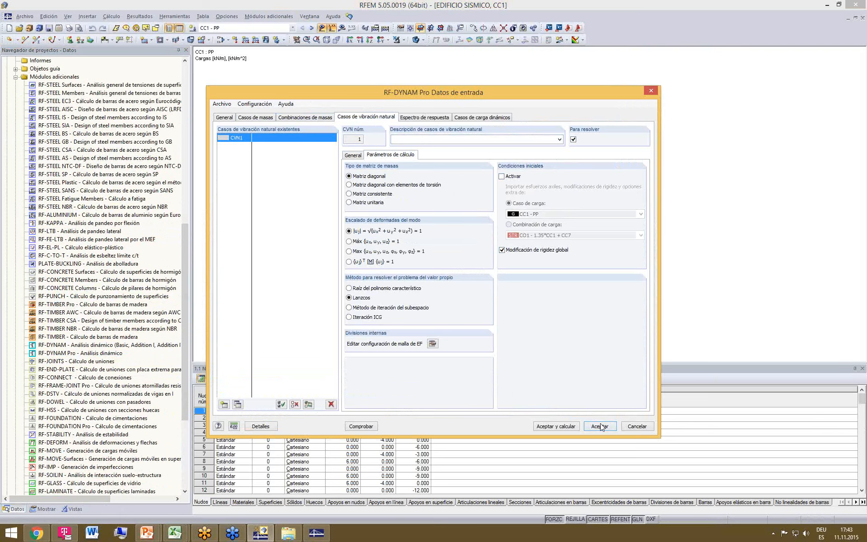
pyautogui.click(644, 429)
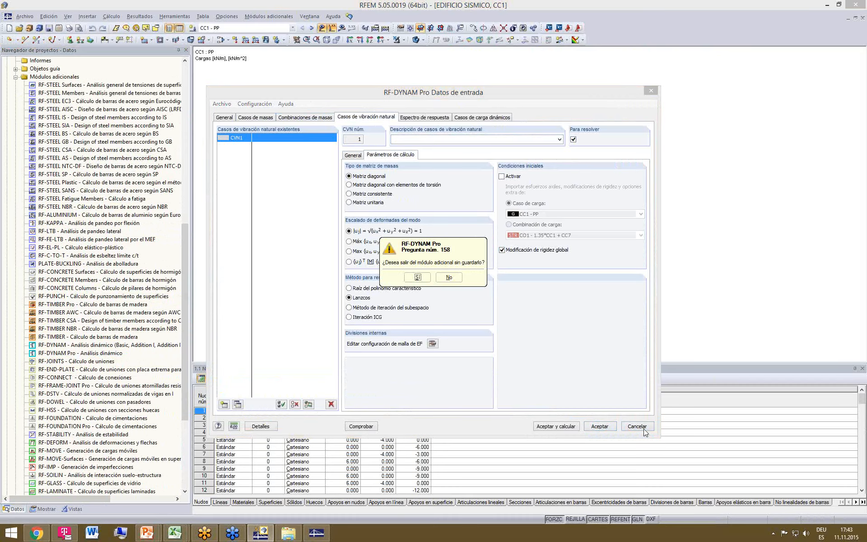
pyautogui.click(417, 277)
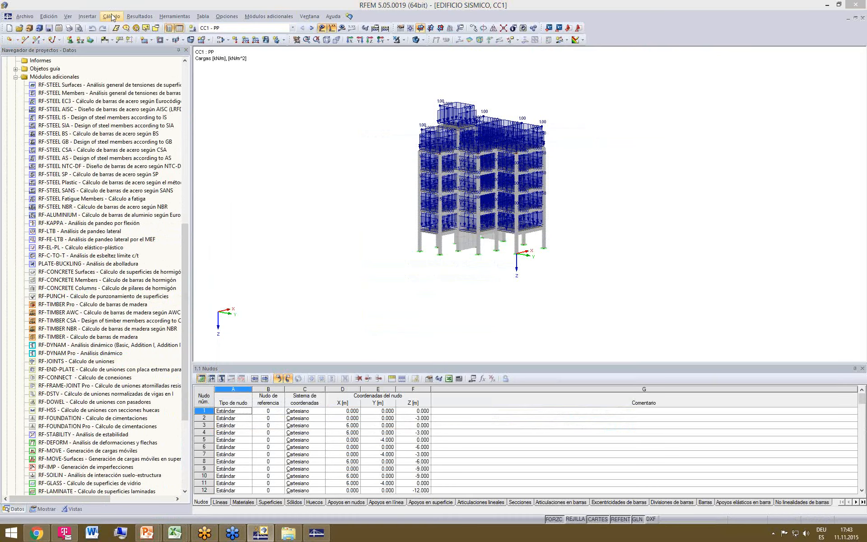
# - Review the building's finite element mesh settings without changing them
pyautogui.click(111, 16)
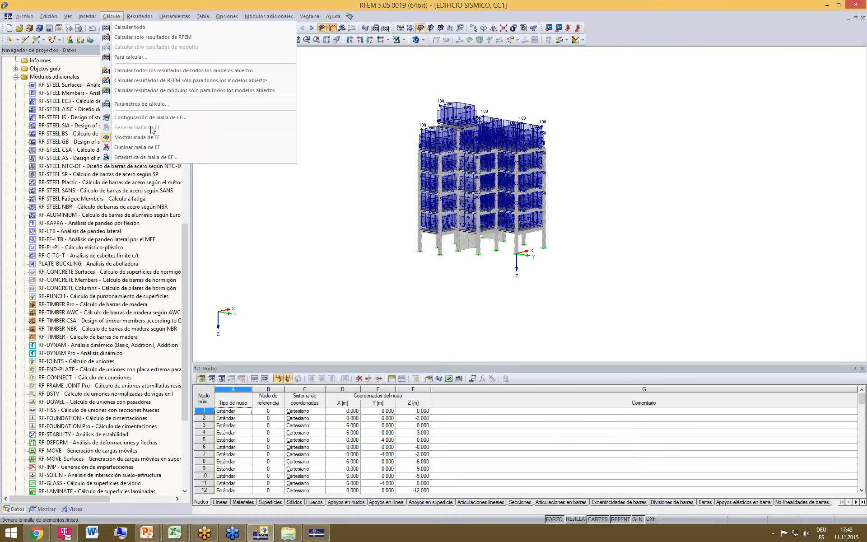
pyautogui.click(151, 118)
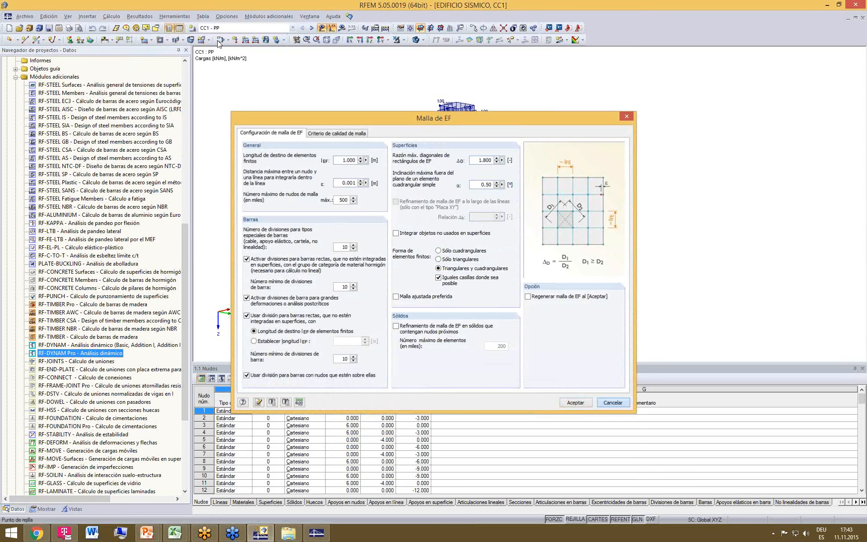
pyautogui.press('Escape')
# - Open the load cases and combinations editor and inspect action combination CA2
pyautogui.click(220, 40)
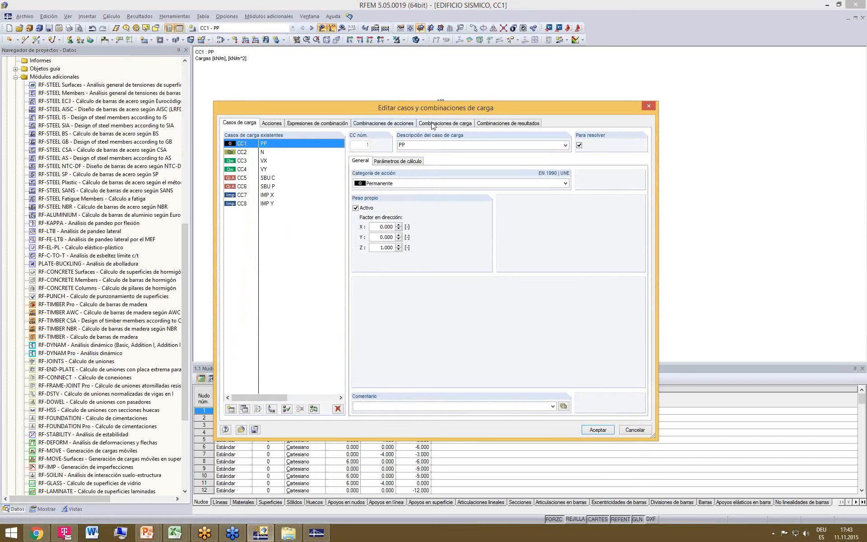
pyautogui.click(396, 124)
pyautogui.click(278, 154)
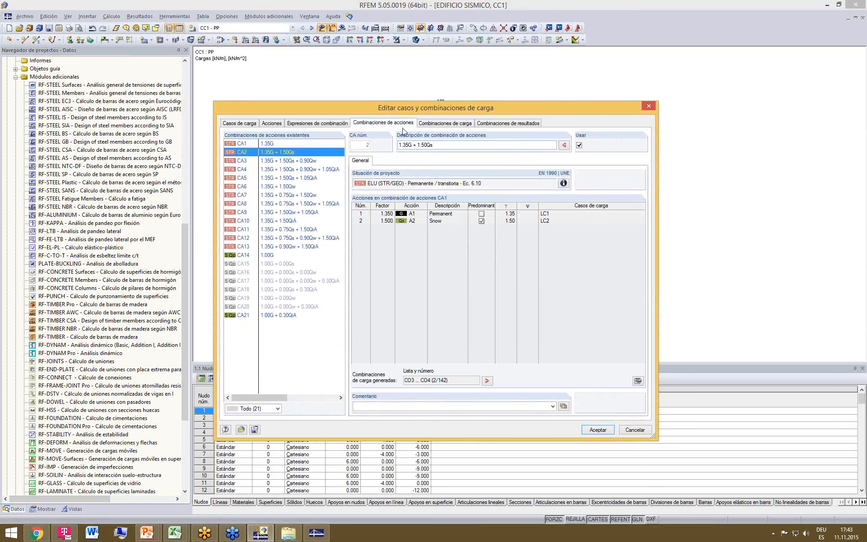
# - Activate stiffness modification in the calculation parameters of load combination CO4 and open its stiffness settings
pyautogui.click(425, 125)
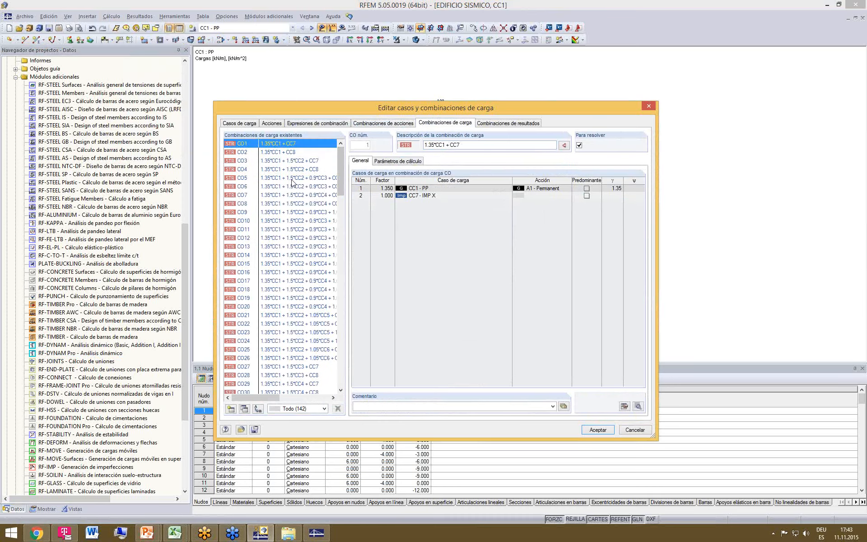
pyautogui.click(289, 169)
pyautogui.click(398, 161)
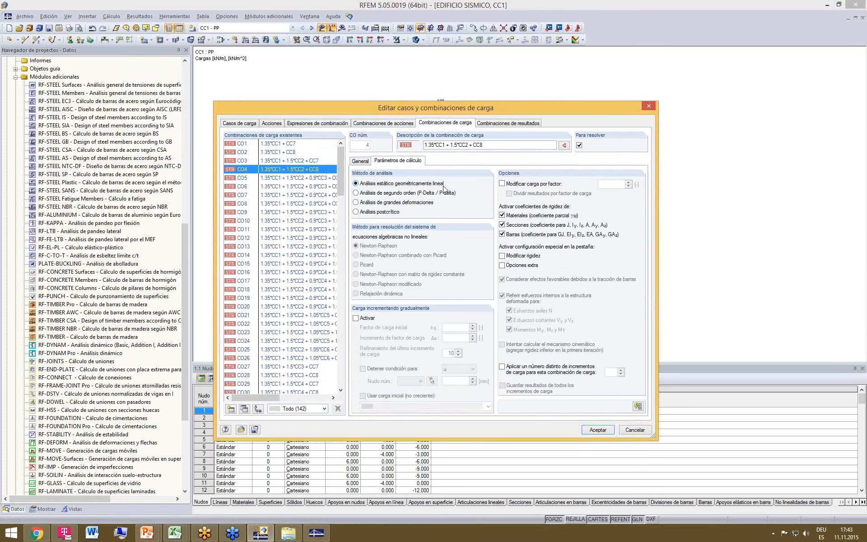
pyautogui.click(503, 256)
pyautogui.click(451, 162)
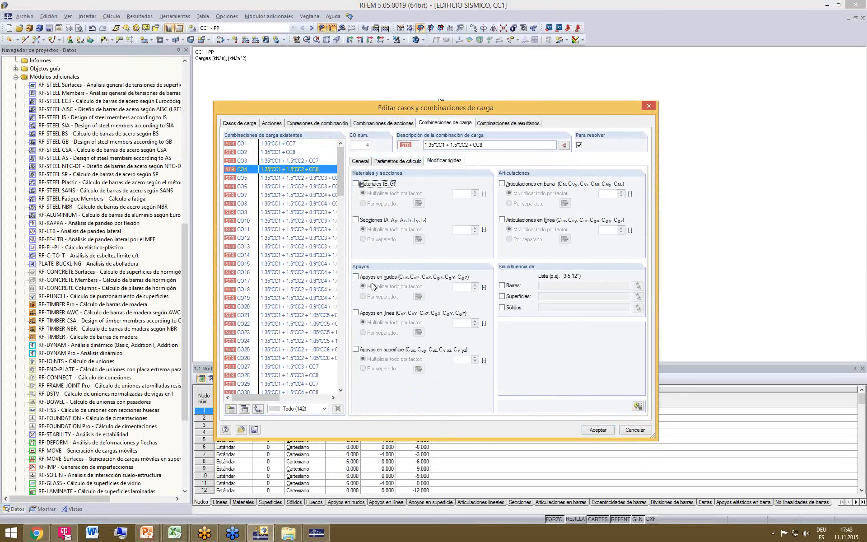
# - Enable CO4's material stiffness modification (E, G) with one factor for all, trying out member exclusion and separate material factors along the way
pyautogui.click(502, 285)
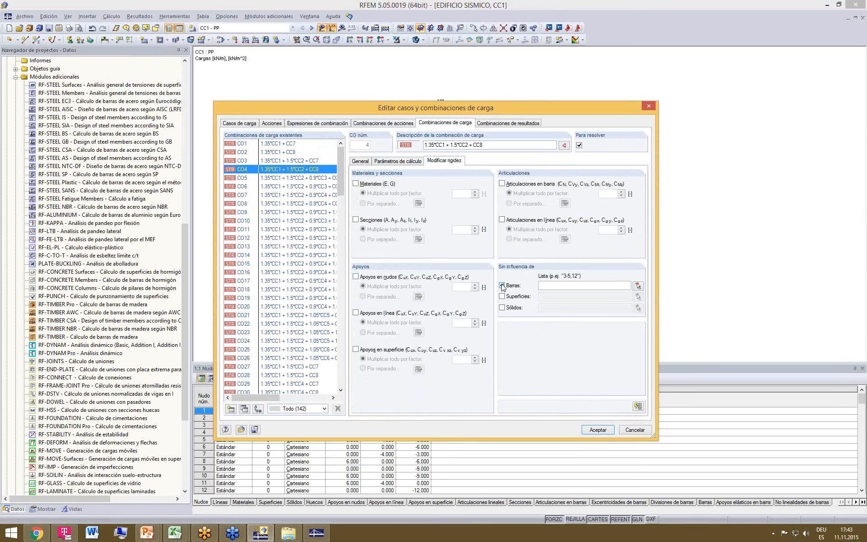
pyautogui.click(502, 286)
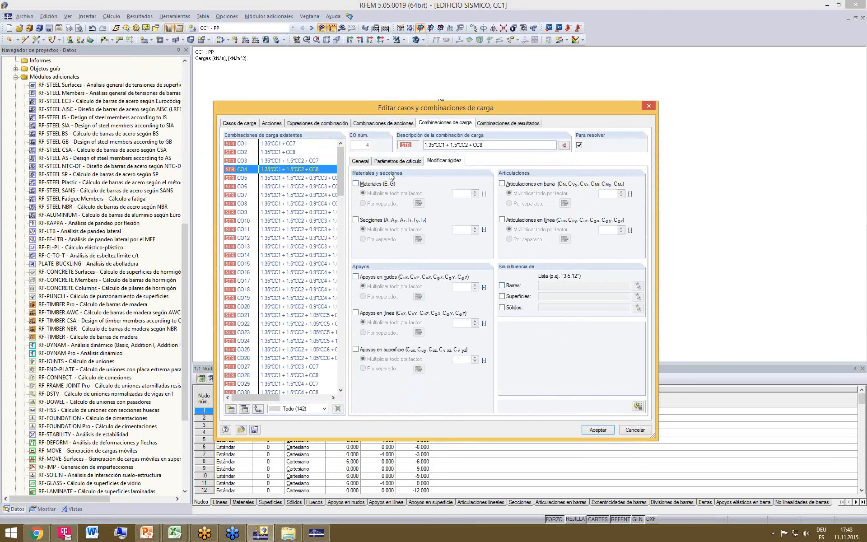
pyautogui.click(356, 184)
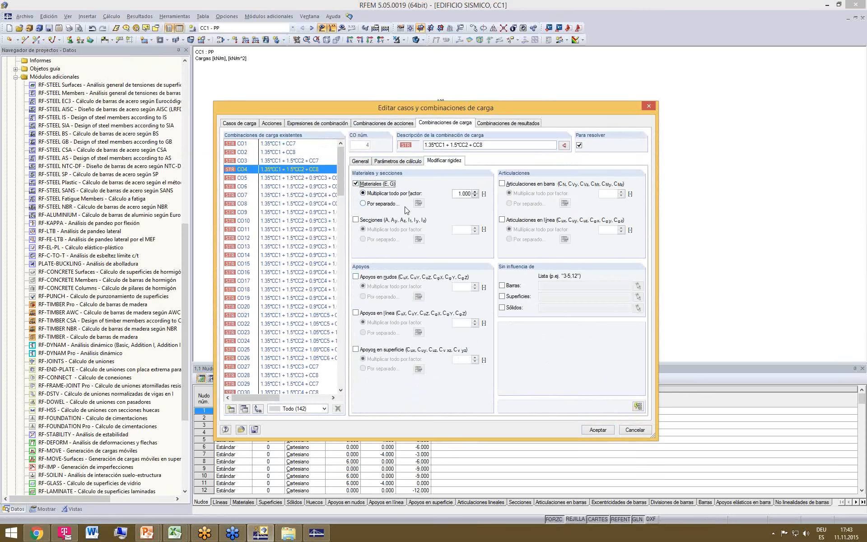
pyautogui.click(364, 204)
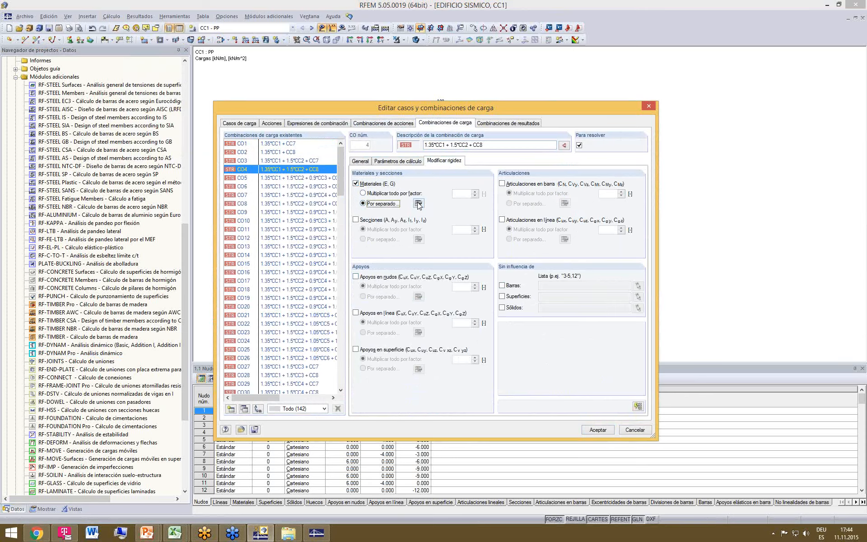
pyautogui.click(363, 193)
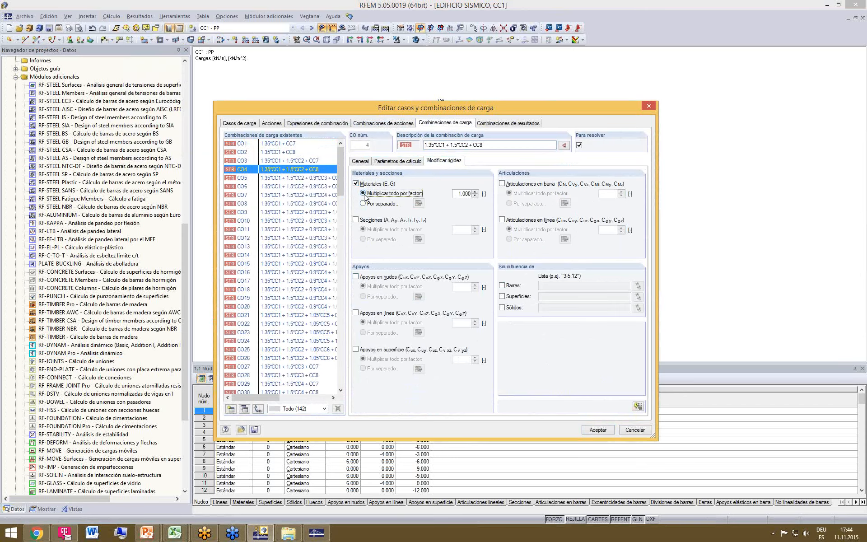
pyautogui.moveTo(494, 112); pyautogui.dragTo(489, 98)
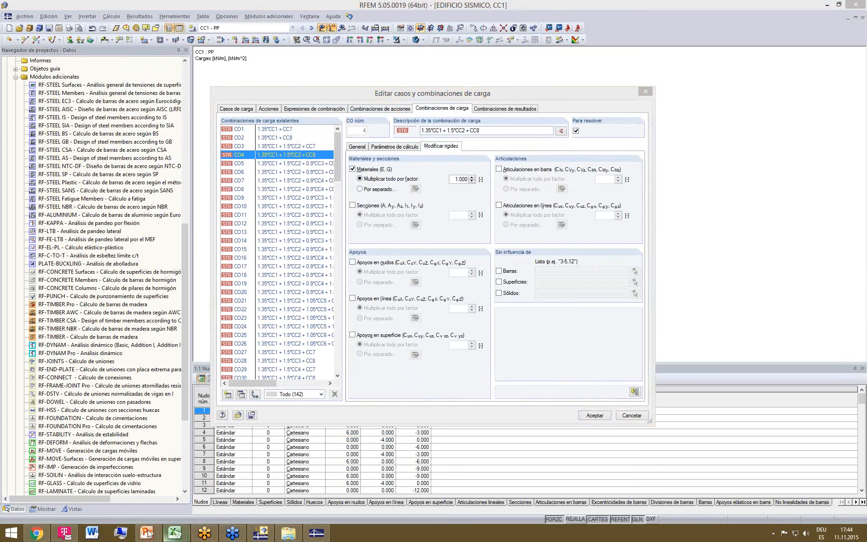
# - Switch to the PowerPoint slide show with the further information and bibliography slide
pyautogui.moveTo(148, 534)
pyautogui.click(172, 476)
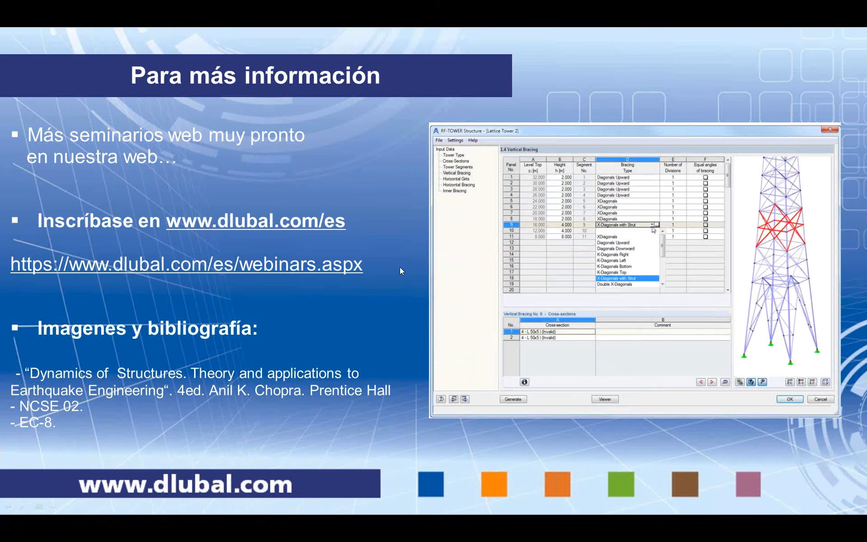